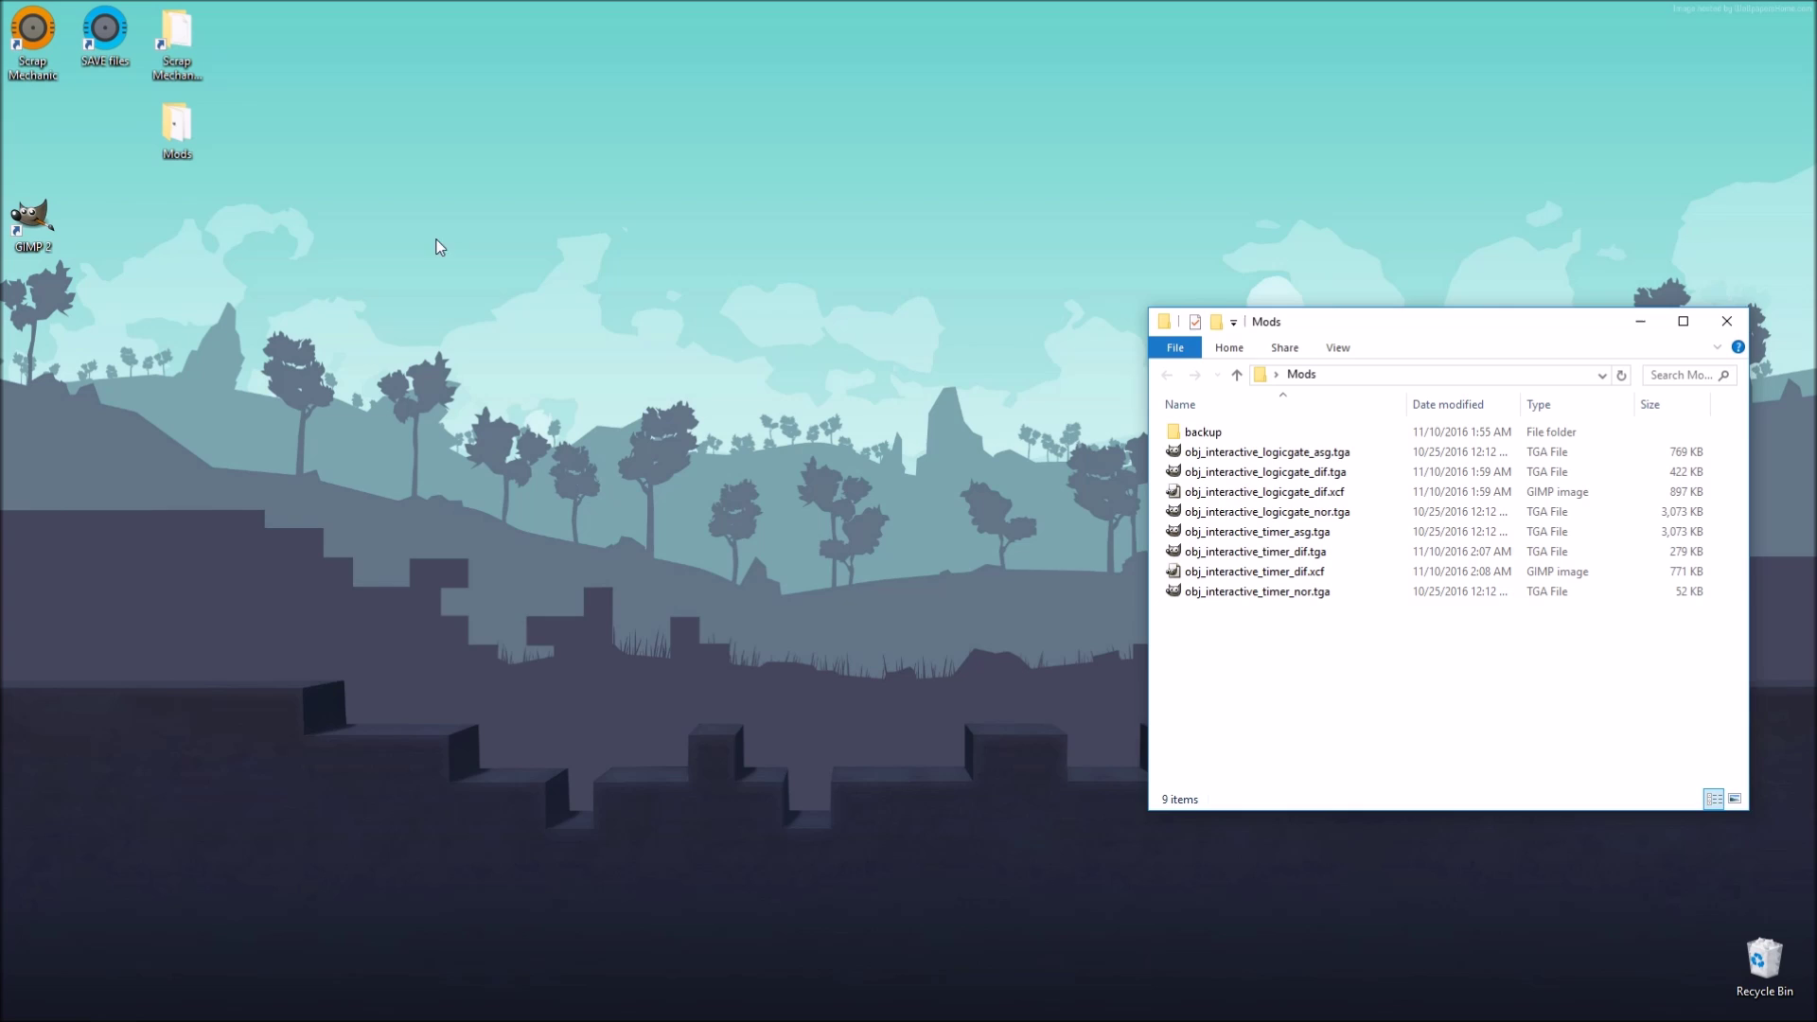
# Step: Create a 'custom logic timer' folder in Mods and move the backup folder and obj_ files into it
pyautogui.rightClick(1371, 652)
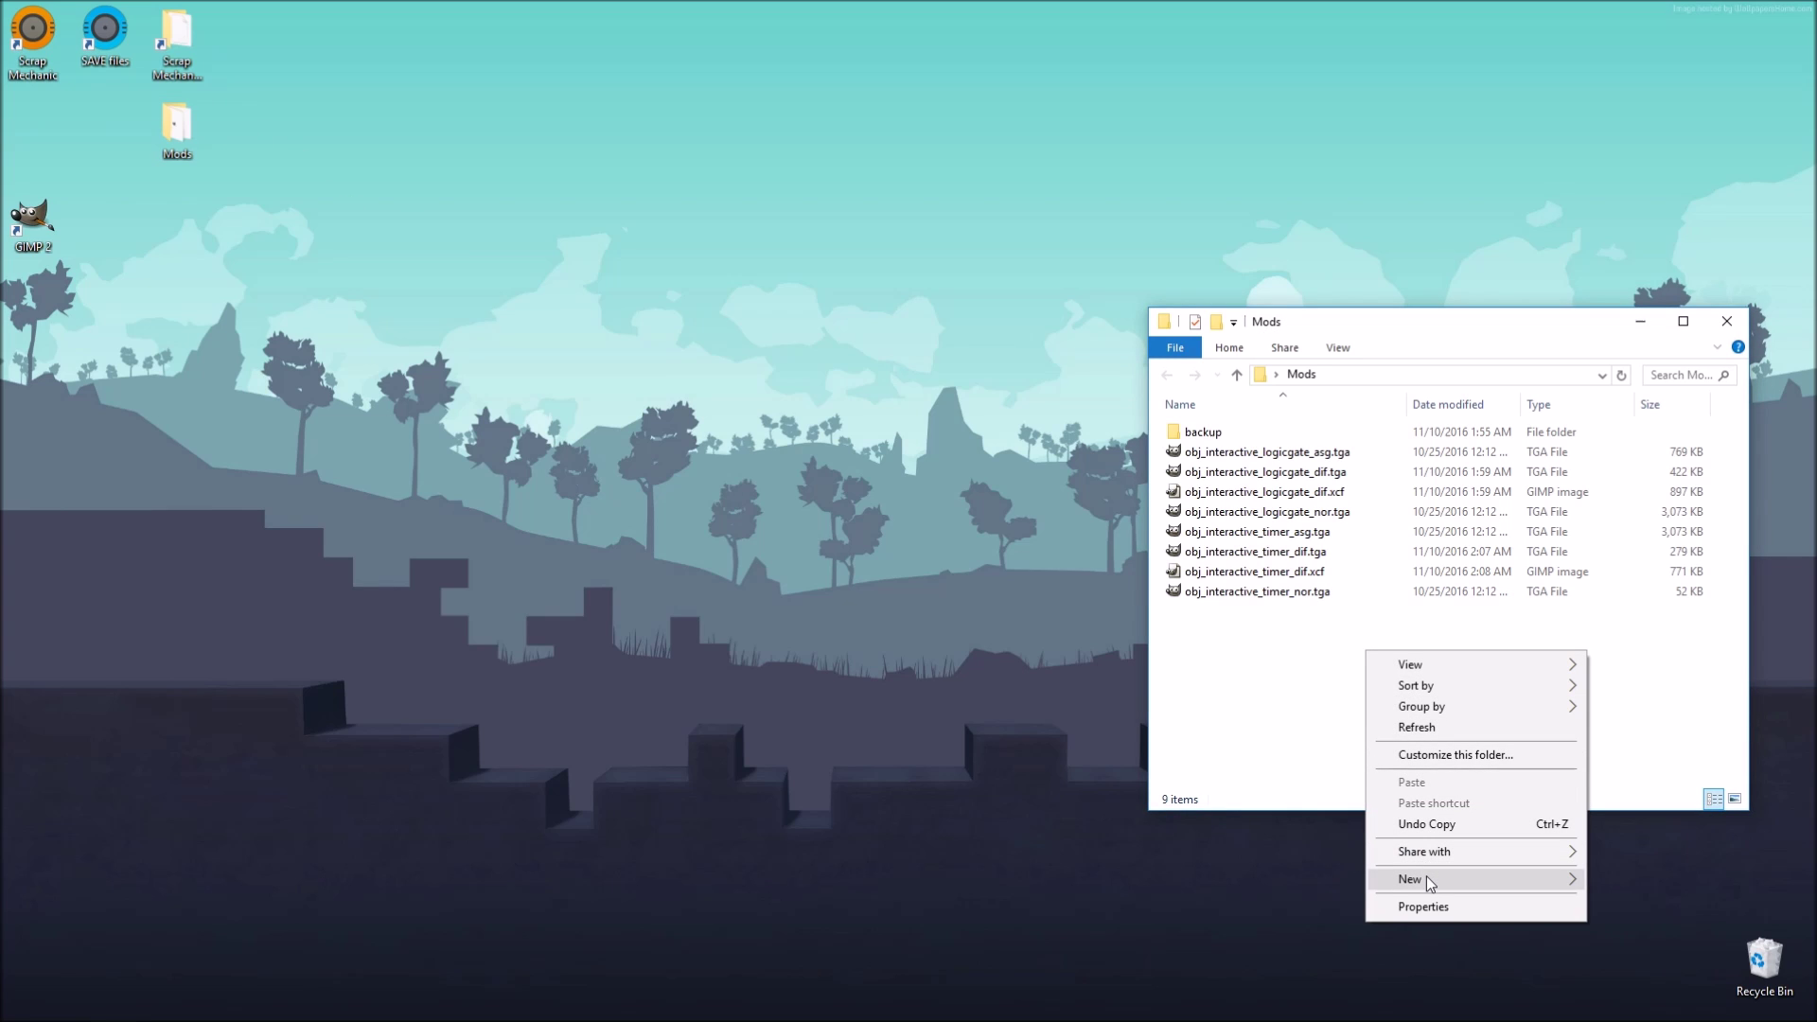
pyautogui.moveTo(1427, 876)
pyautogui.click(1170, 643)
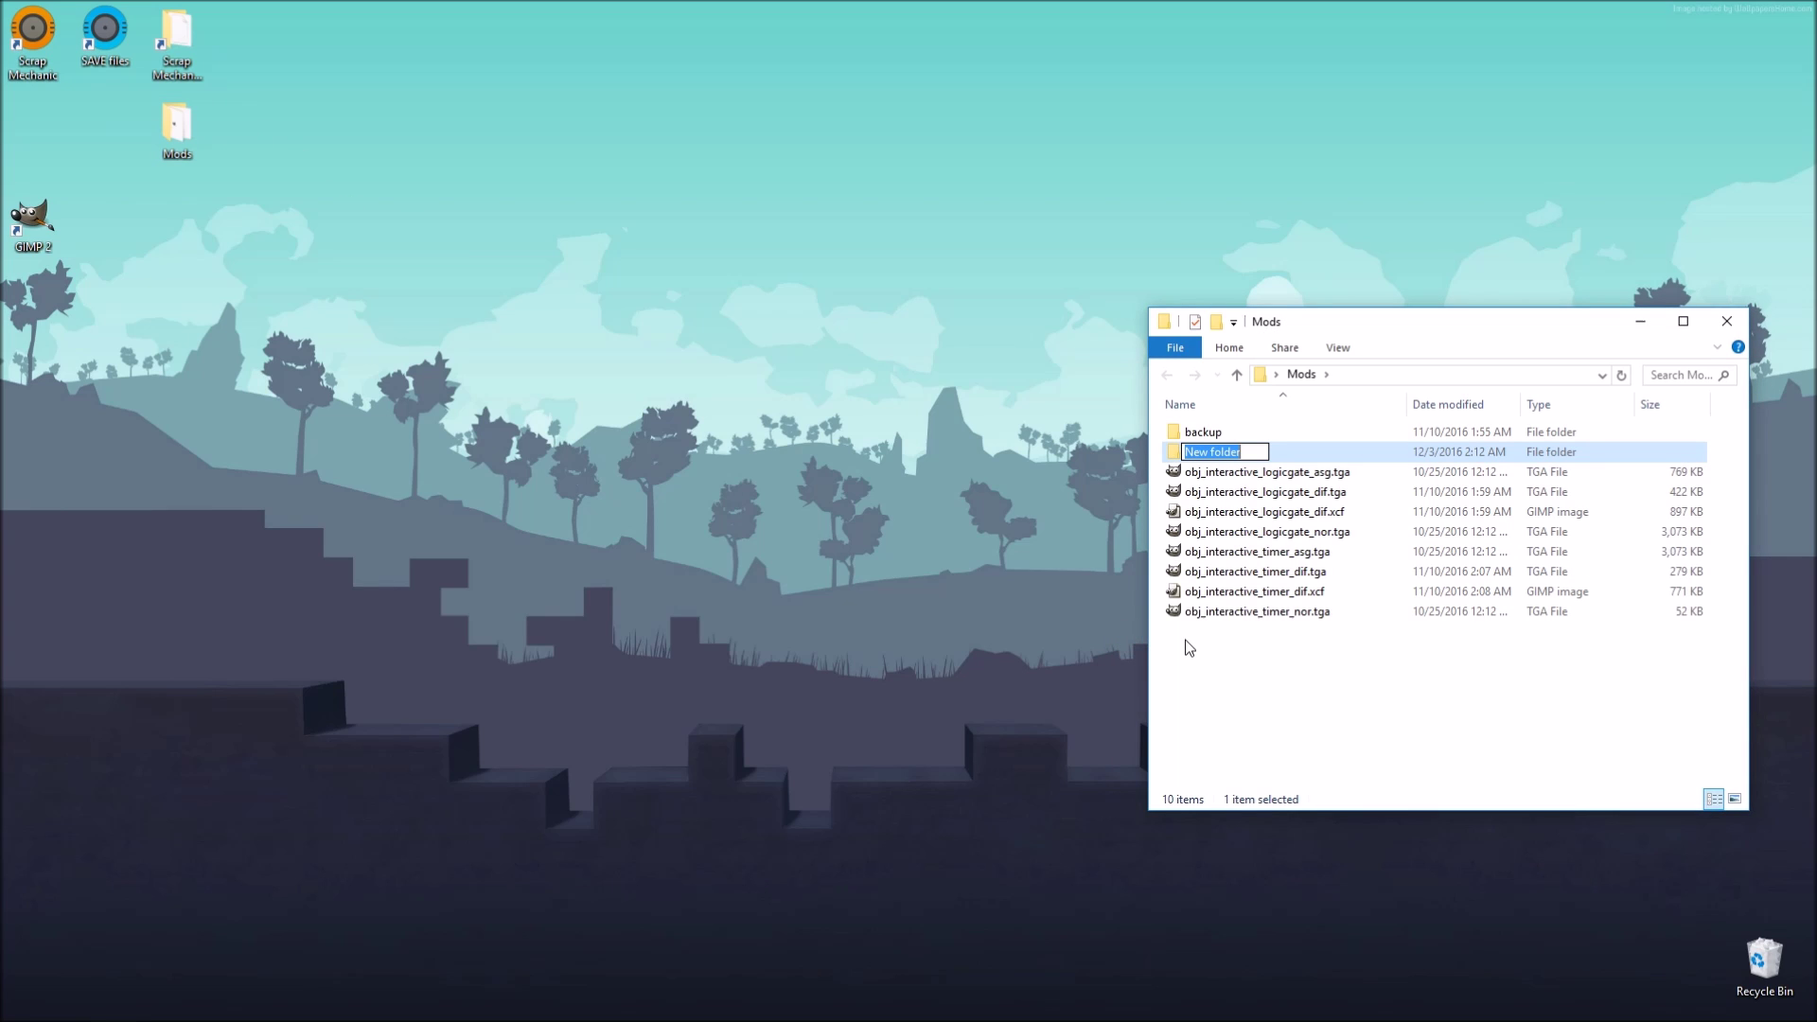
pyautogui.write('custom logic timer')
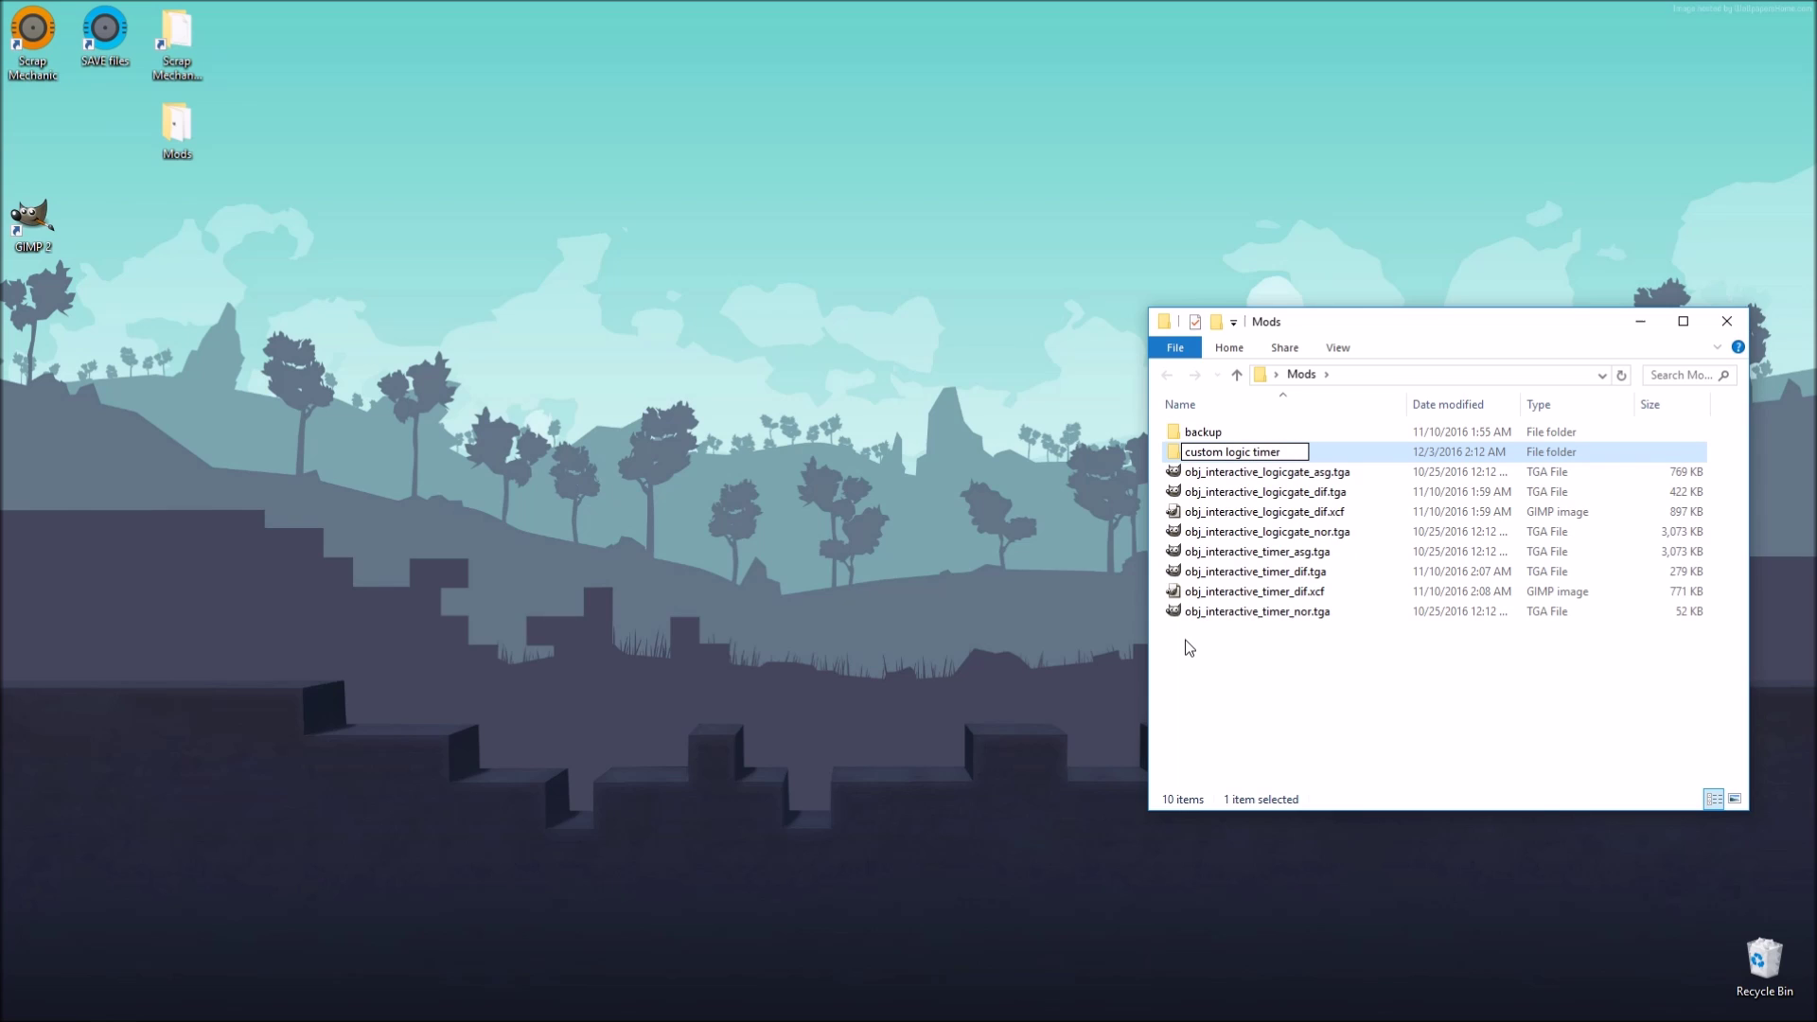
pyautogui.press('Return')
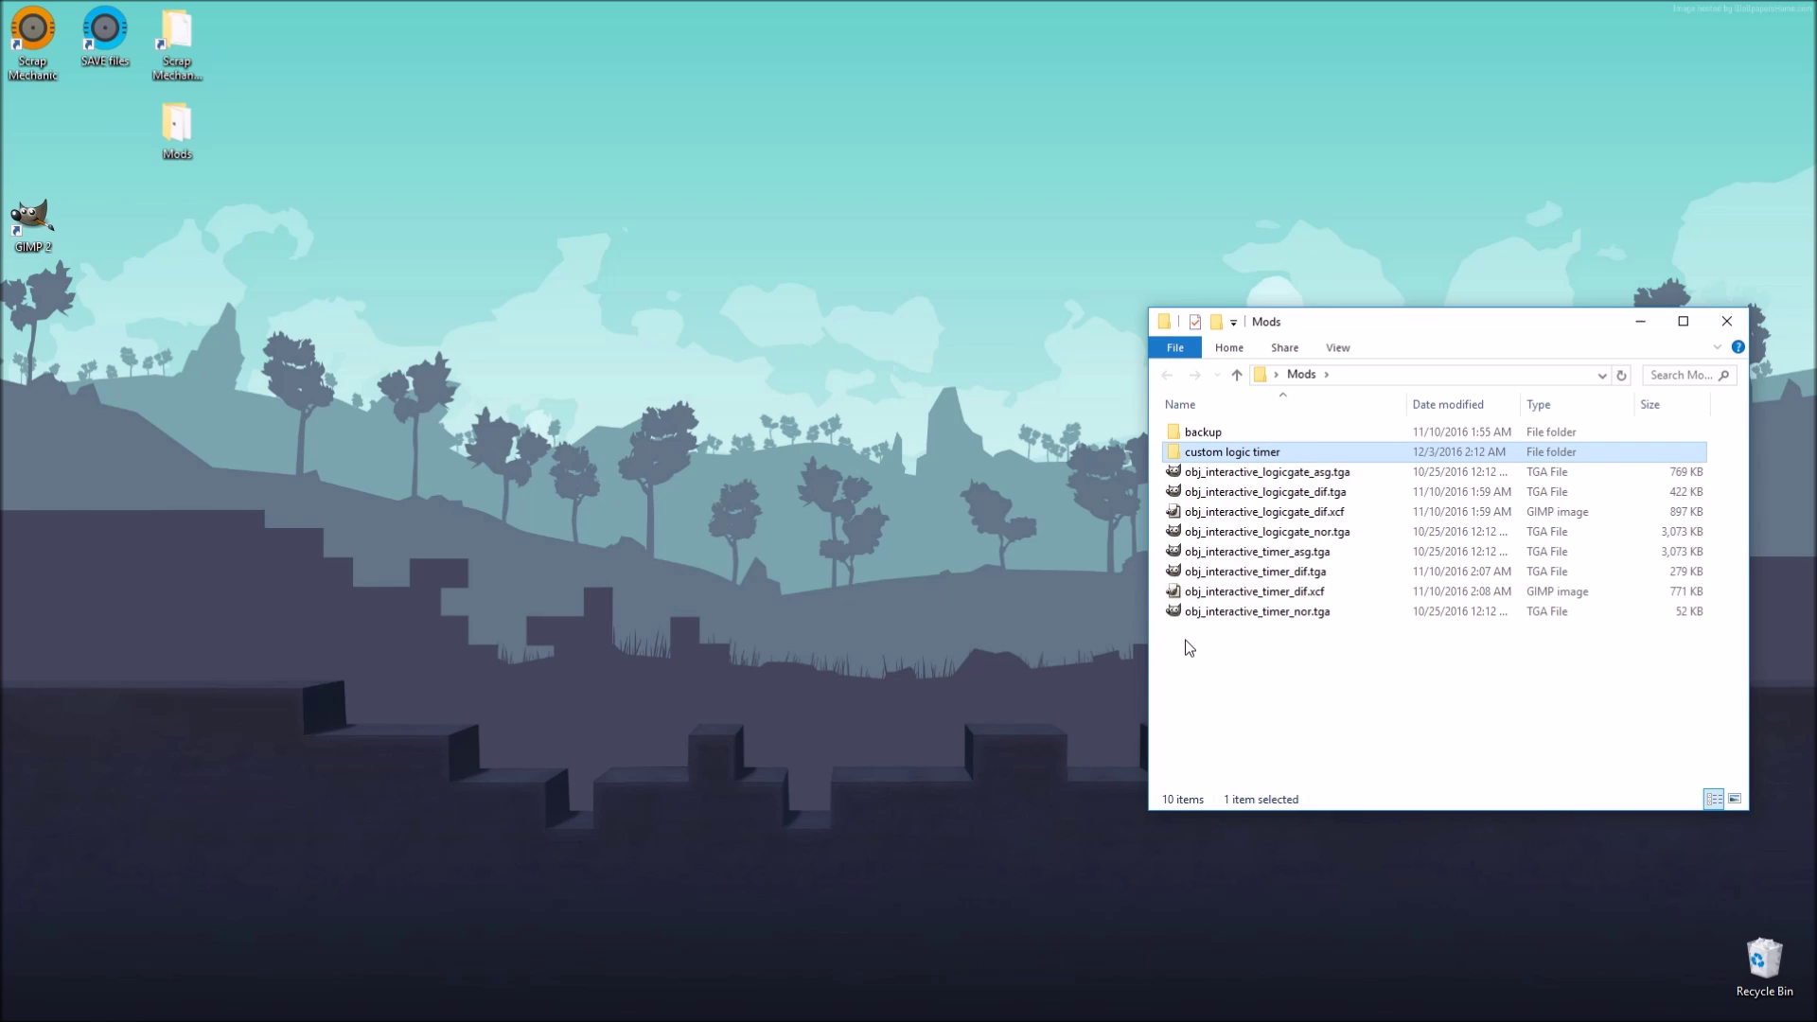
pyautogui.moveTo(1278, 687); pyautogui.dragTo(1211, 454)
pyautogui.keyDown('ctrl'); pyautogui.click(1200, 432); pyautogui.keyUp('ctrl')
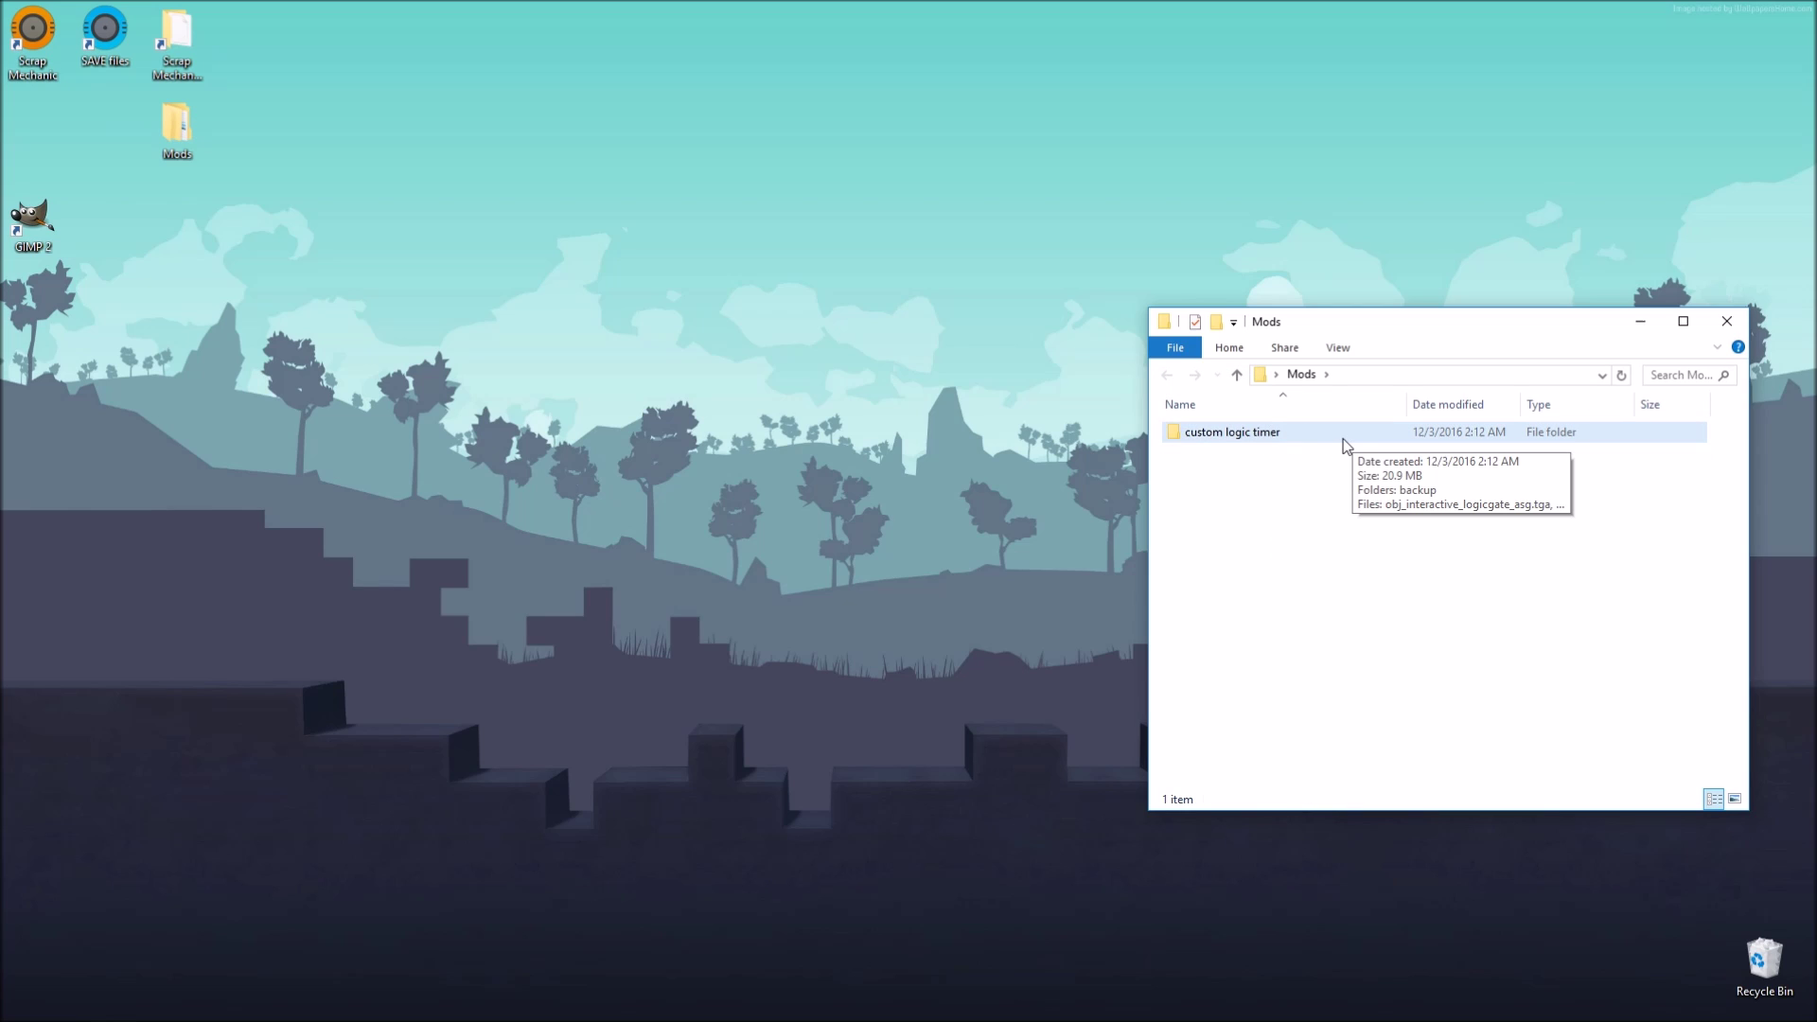
# Step: Create a new folder named 'Custom Character Skin' in Mods
pyautogui.rightClick(1220, 484)
pyautogui.moveTo(1306, 716)
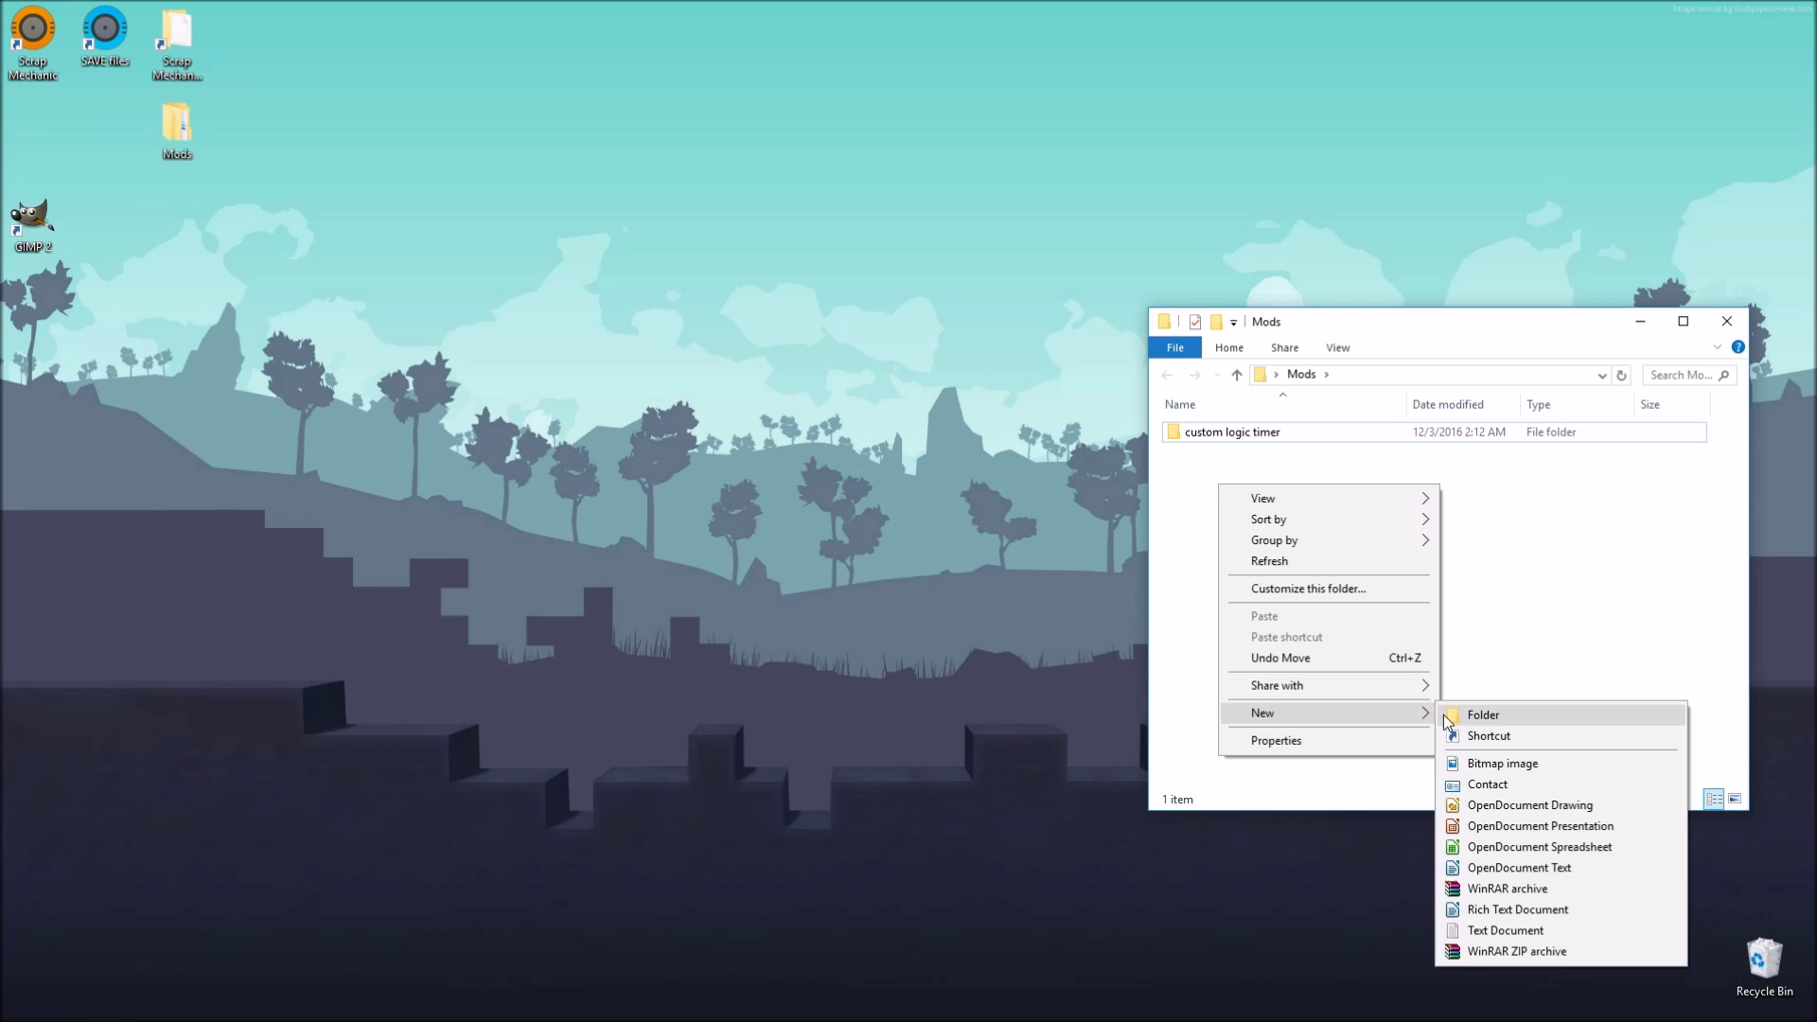
pyautogui.click(1458, 713)
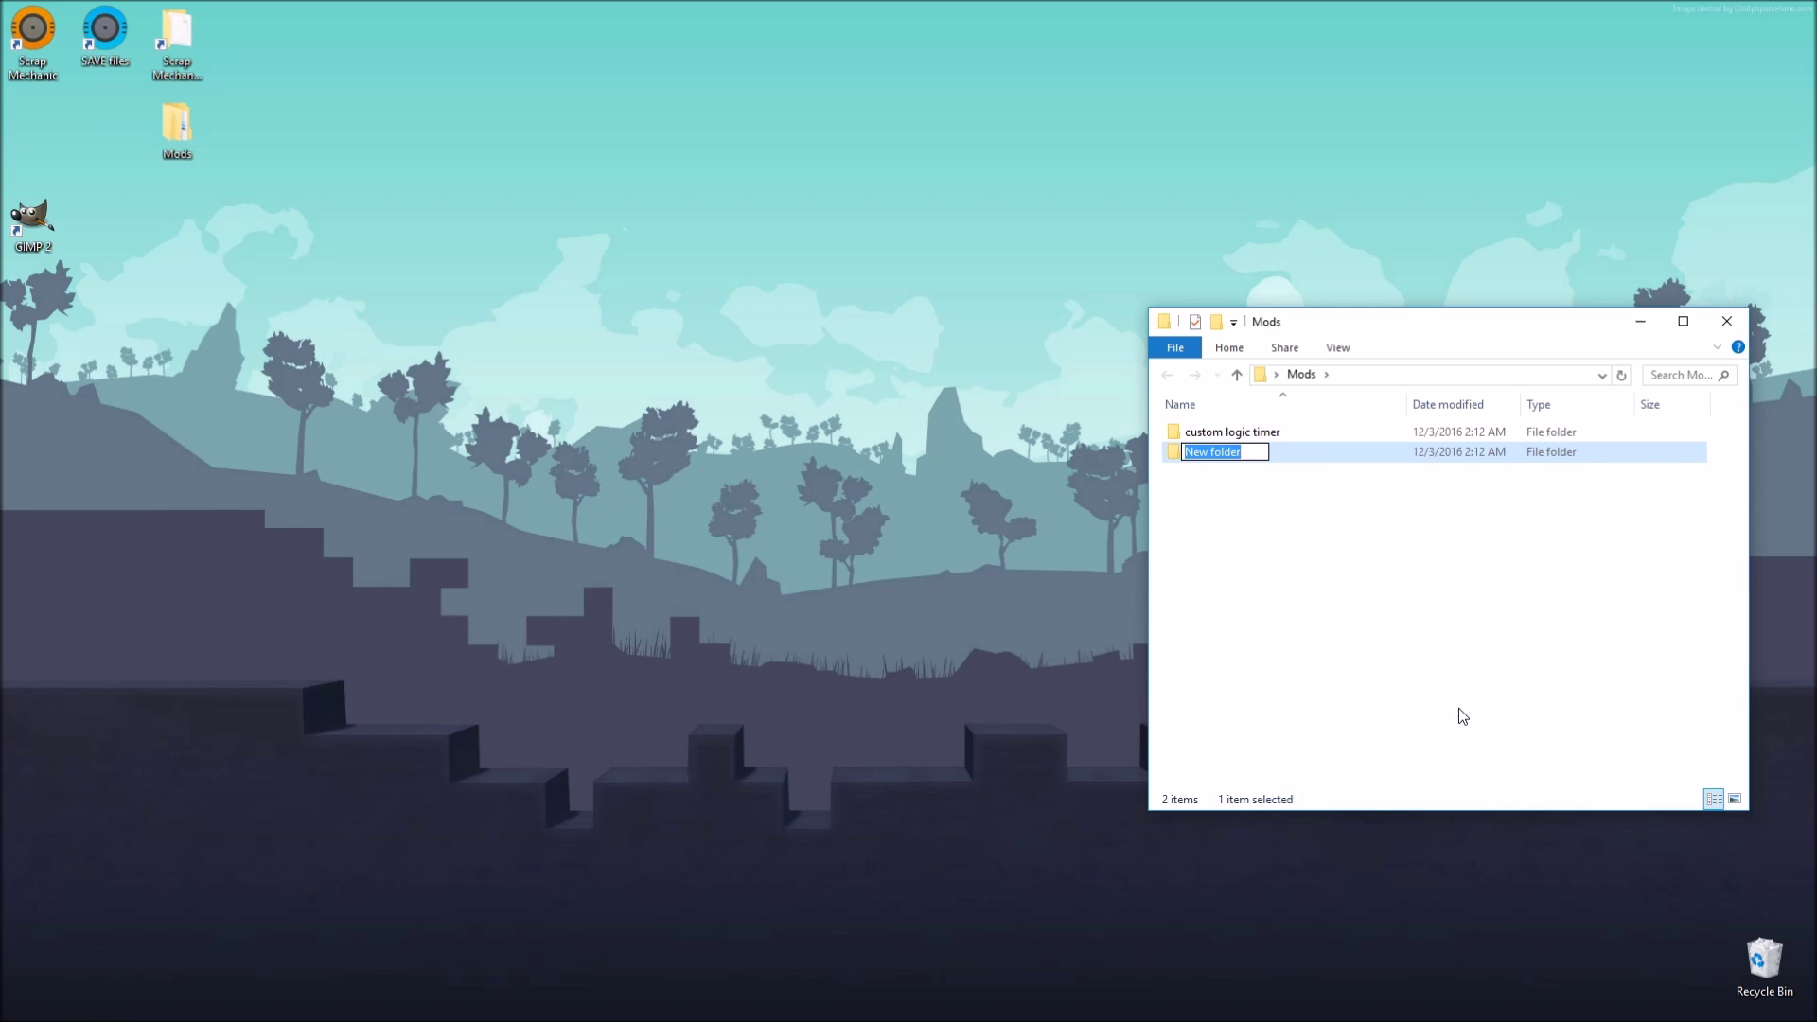
pyautogui.write('Custom Character Skin')
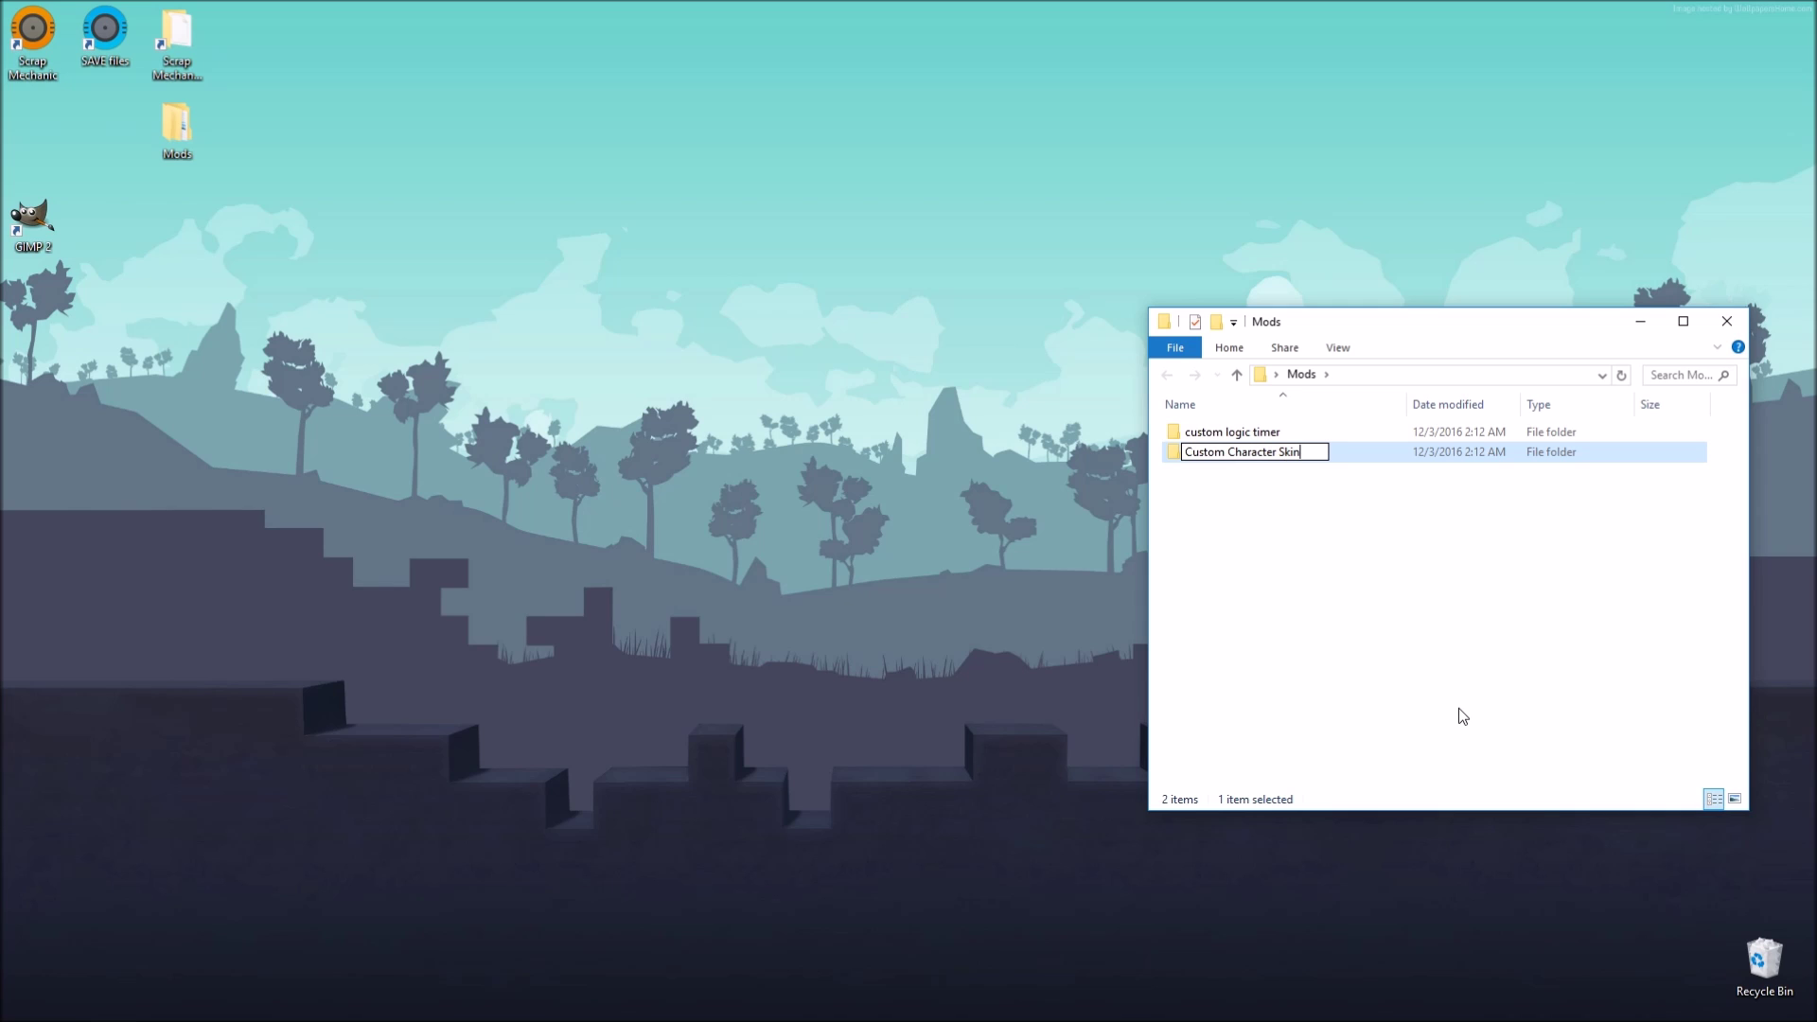
pyautogui.press('Return')
pyautogui.press('Return')
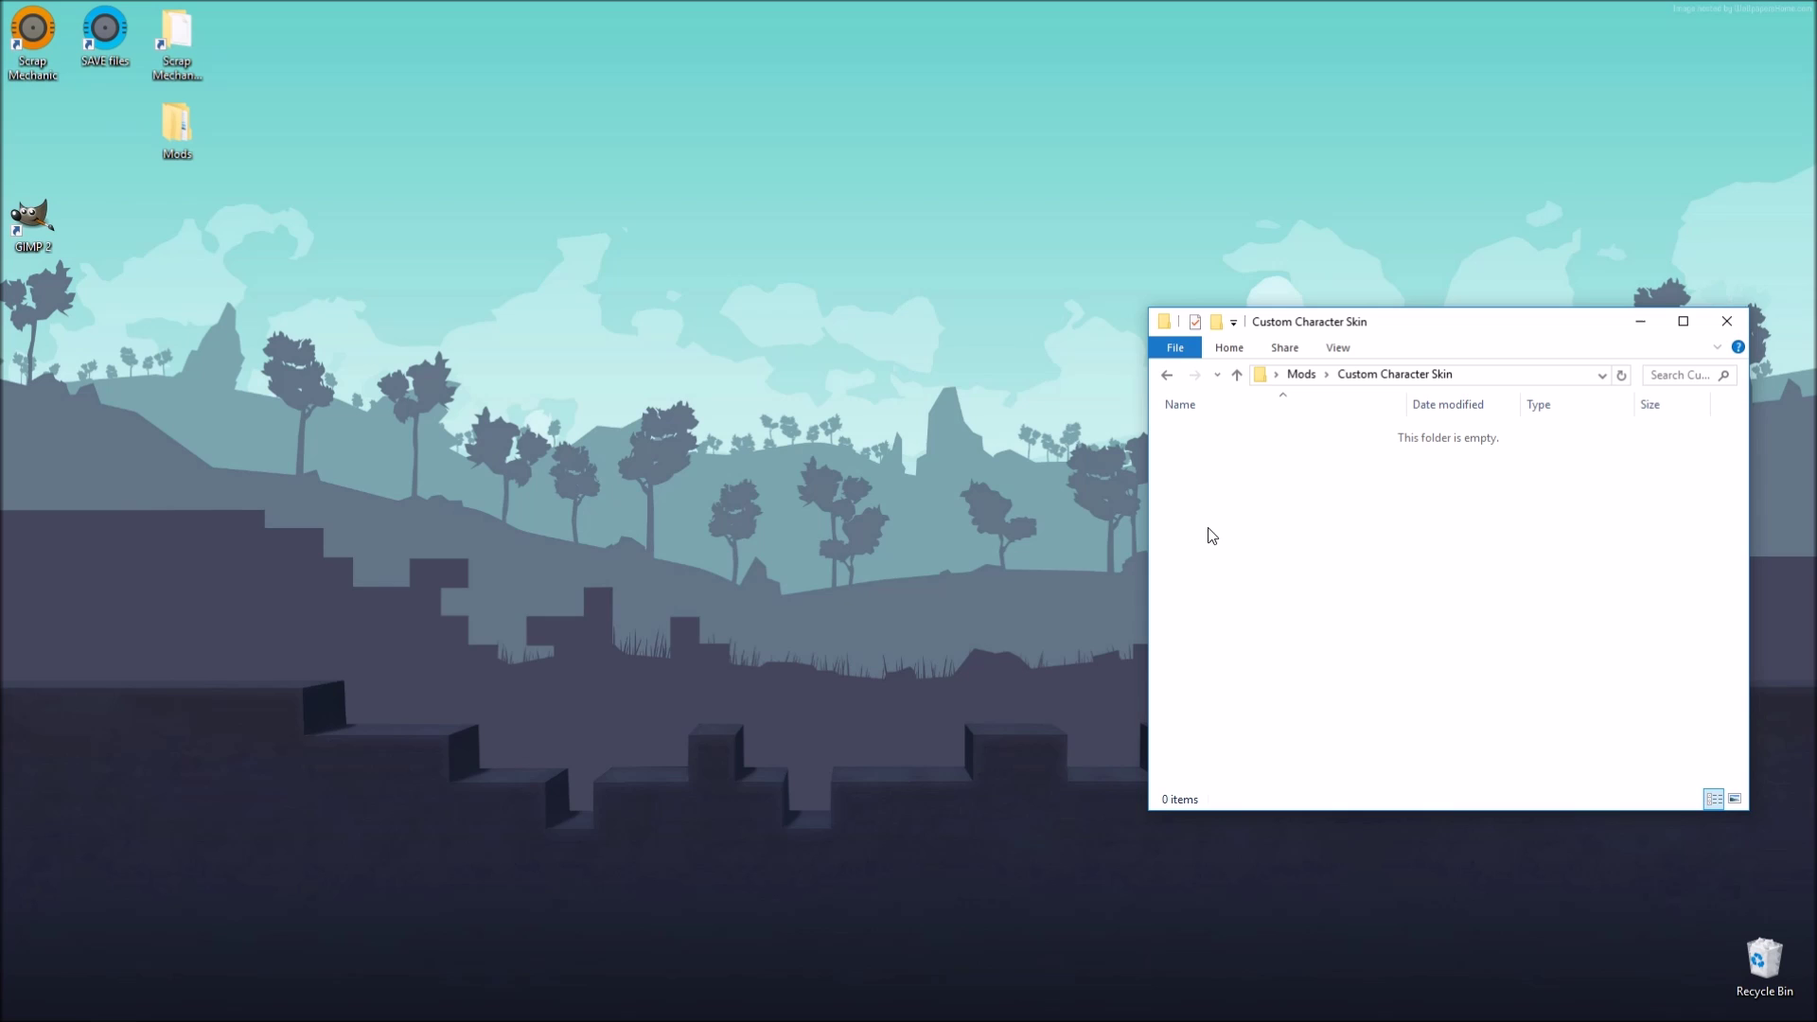
# Step: Create a folder named '01' inside Custom Character Skin and open it
pyautogui.rightClick(1373, 475)
pyautogui.moveTo(1491, 697)
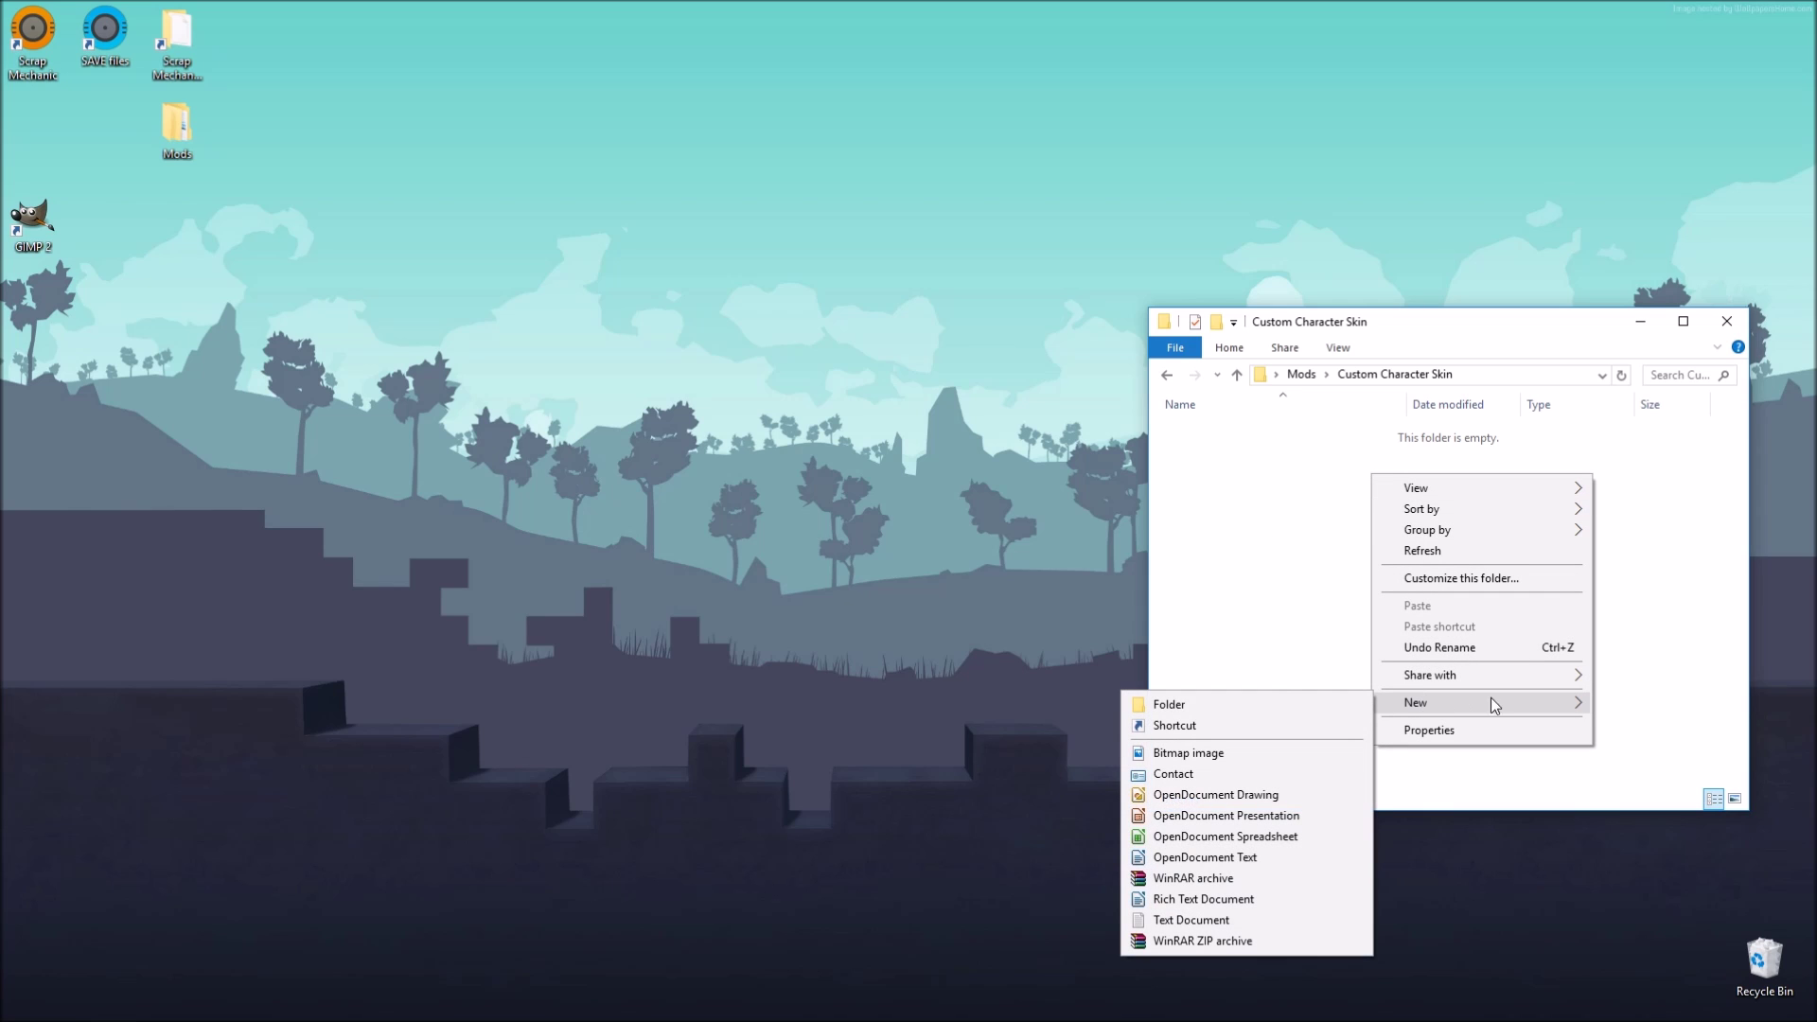
pyautogui.click(1236, 701)
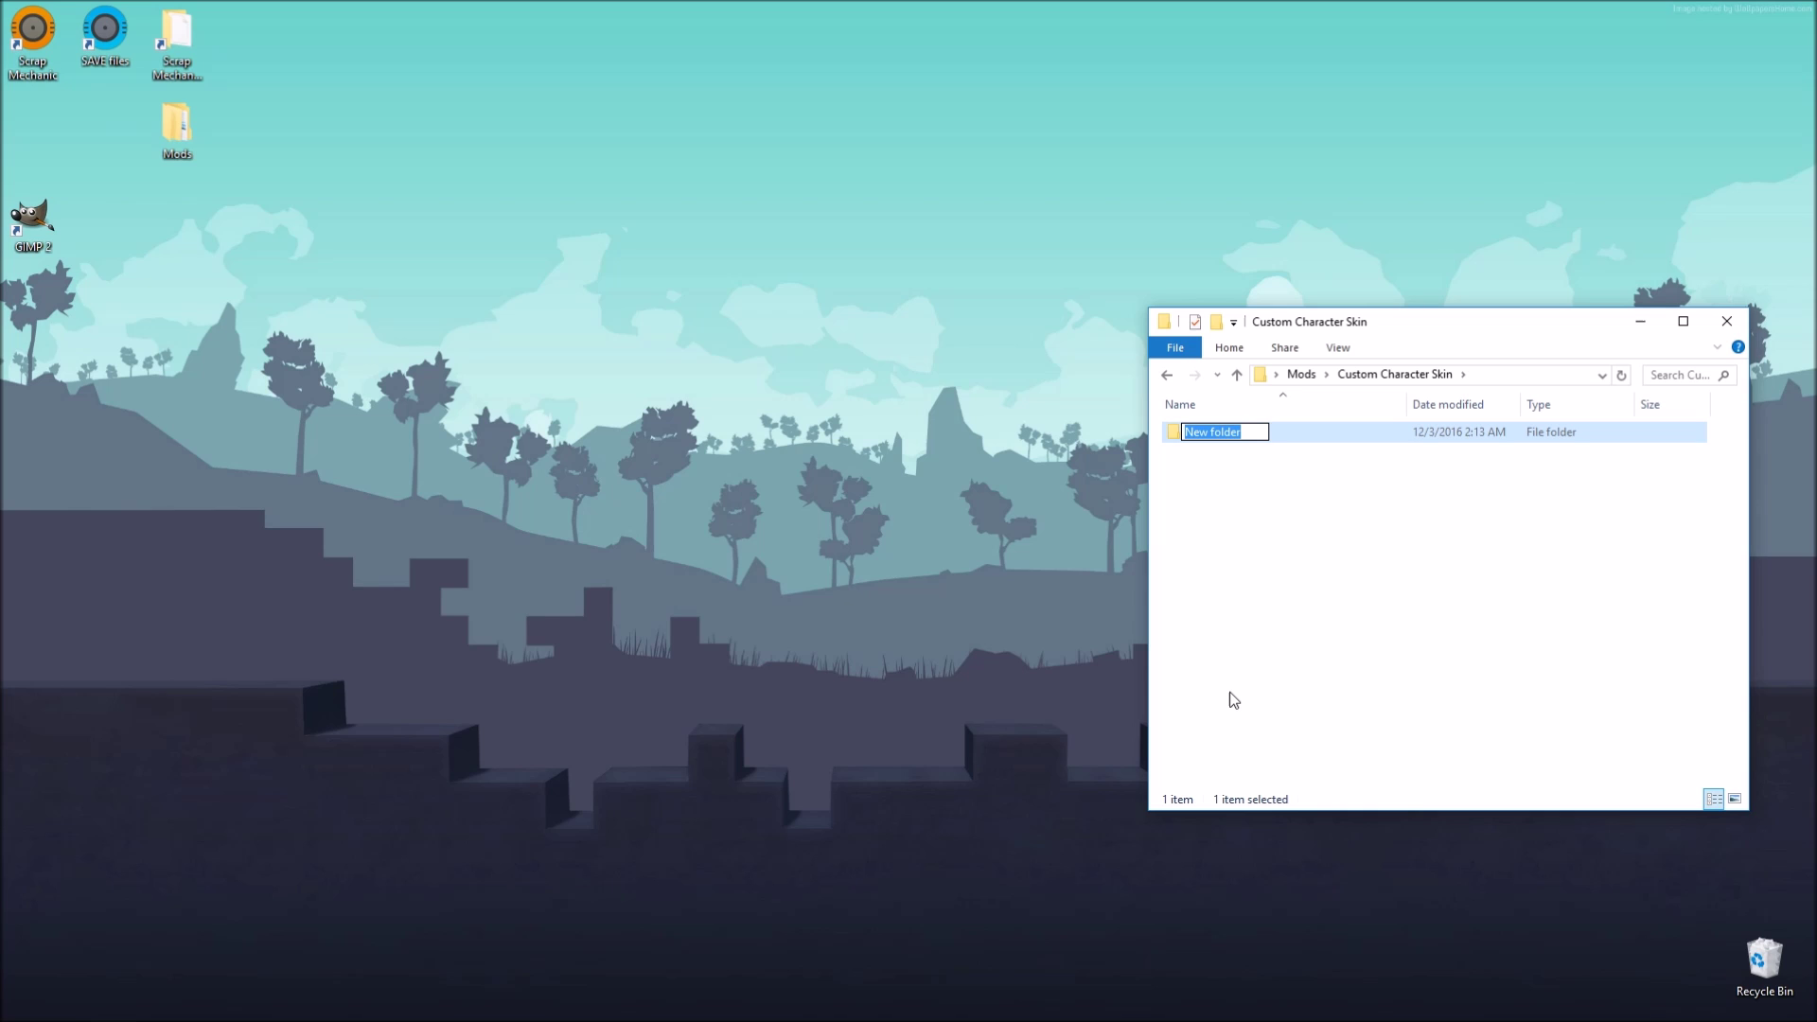
pyautogui.write('fol')
pyautogui.press('BackSpace')
pyautogui.press('BackSpace')
pyautogui.press('BackSpace')
pyautogui.write('01')
pyautogui.press('Return')
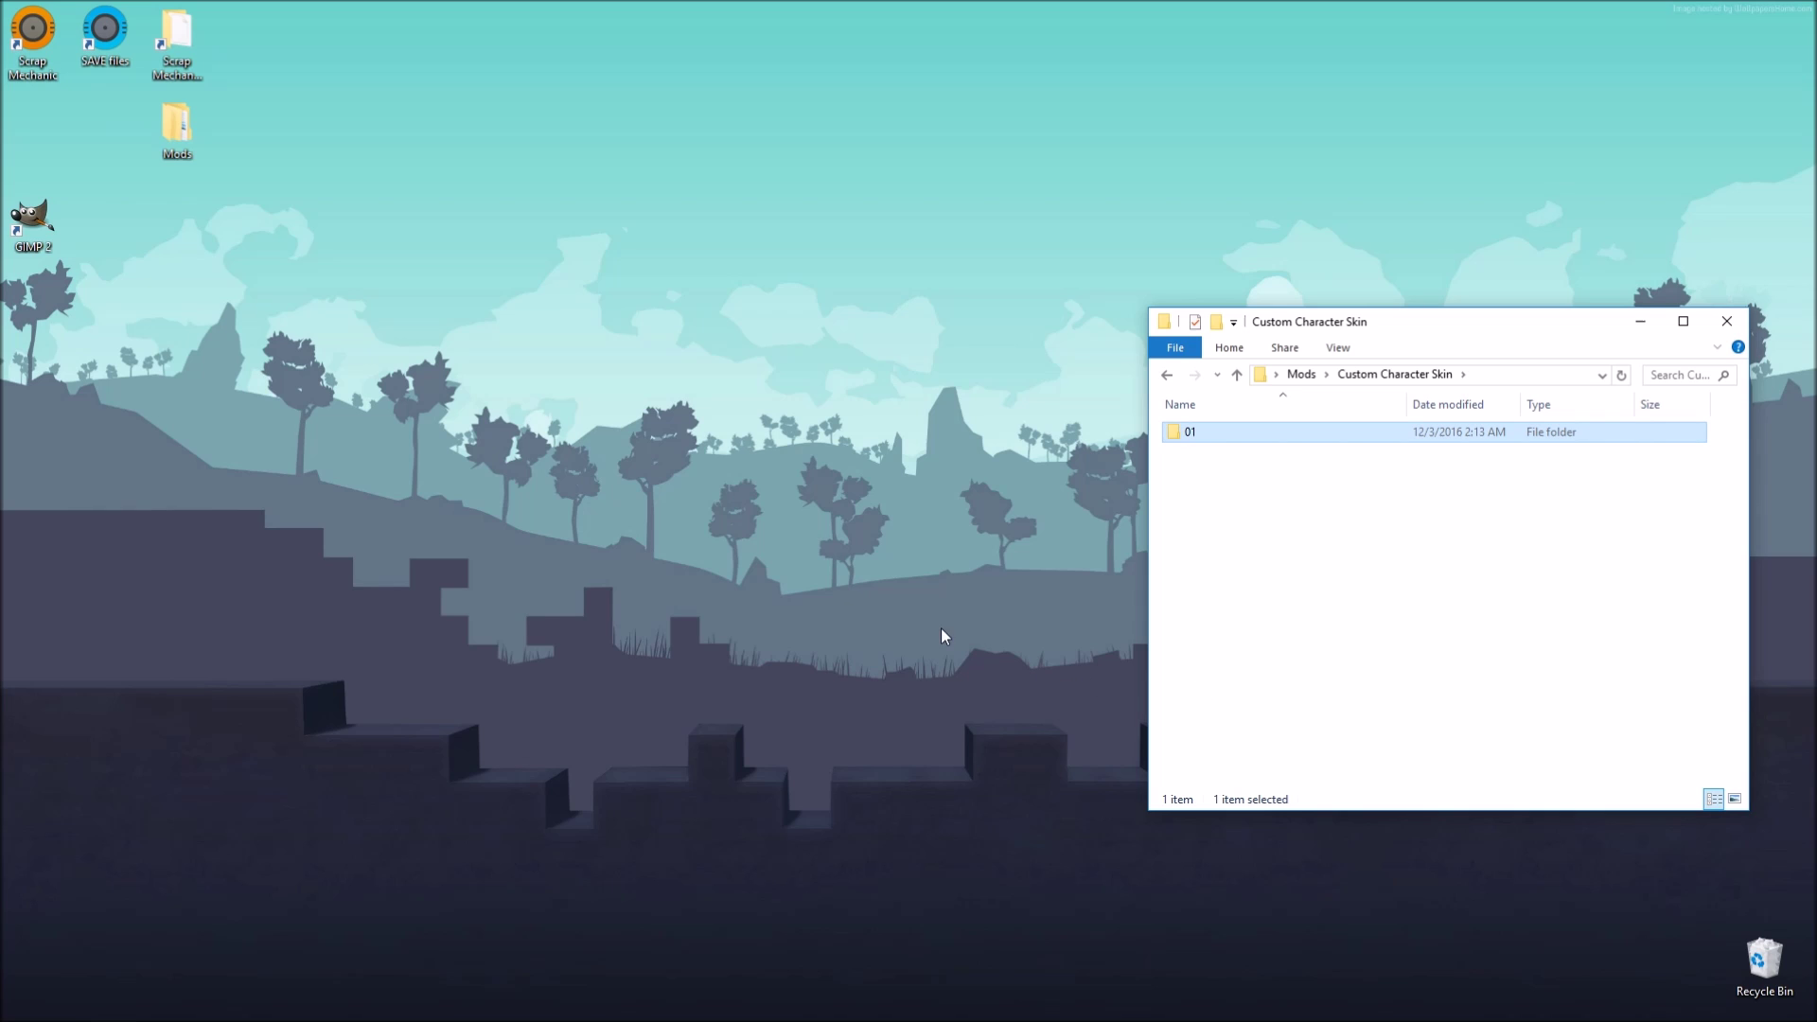
pyautogui.doubleClick(1191, 432)
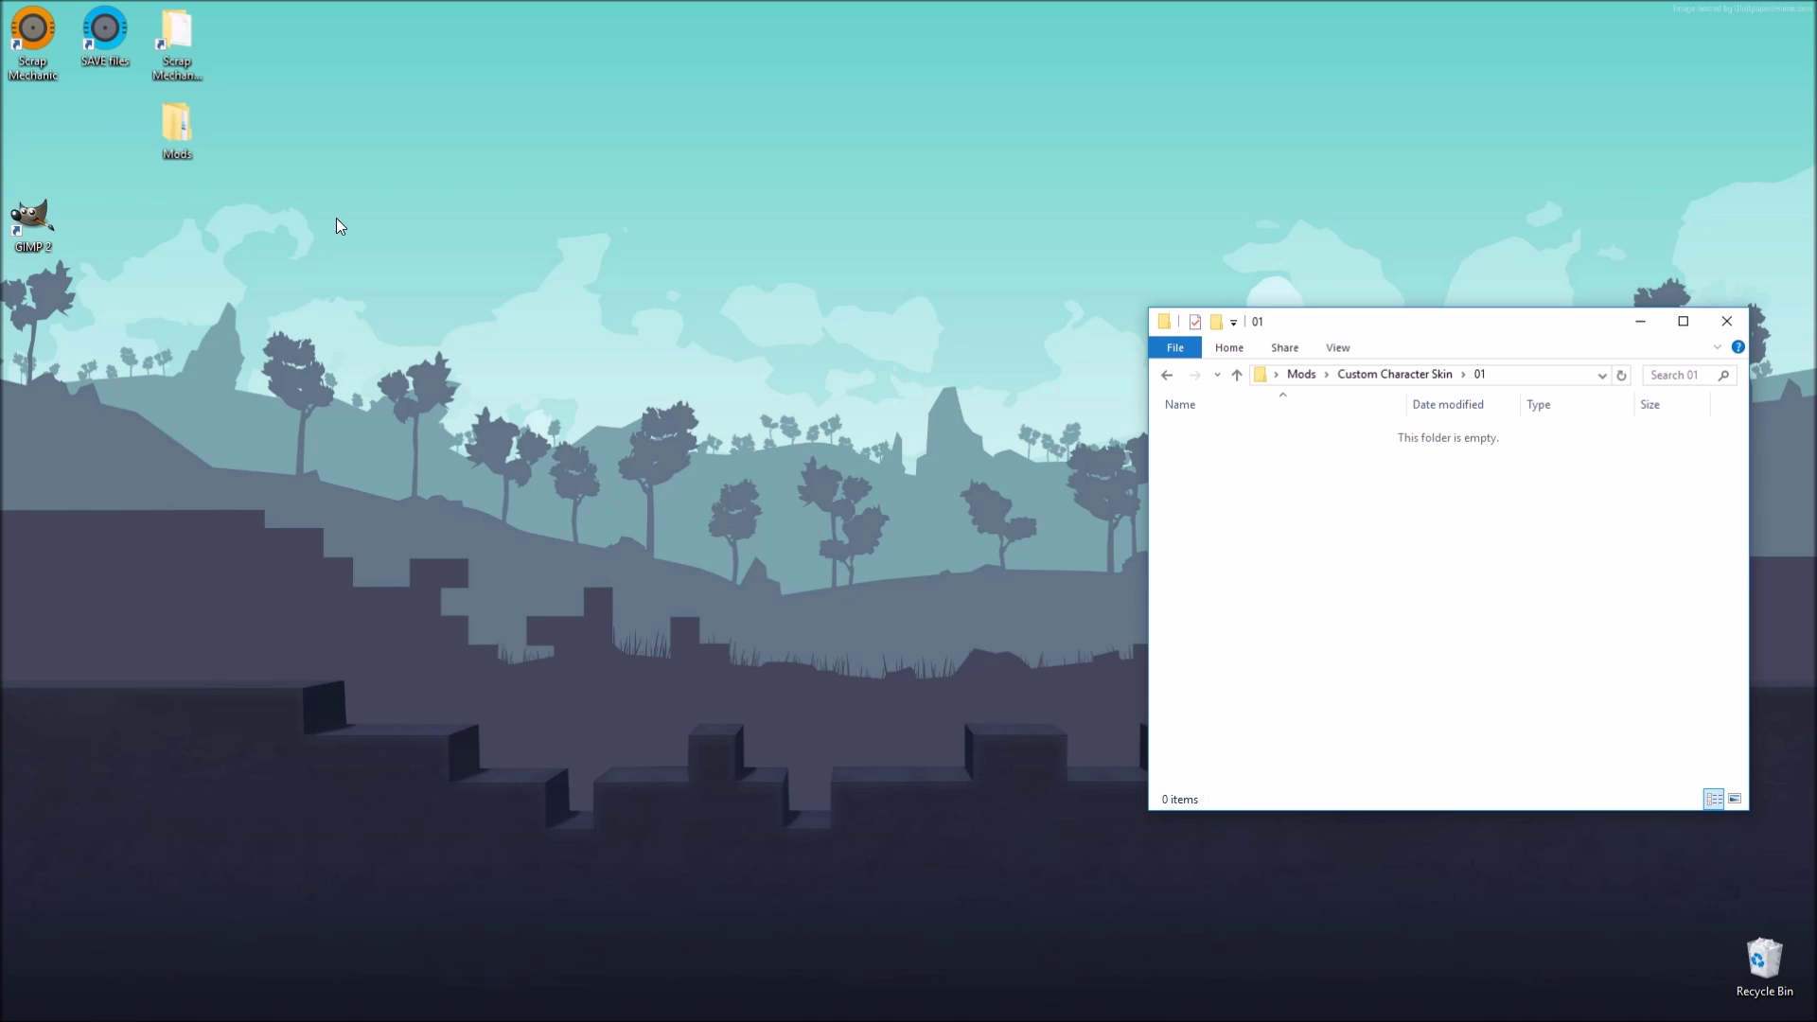
# Step: Open Scrap Mechanic's Data\Character\Textures\char_male folder beside the 01 window
pyautogui.click(180, 46)
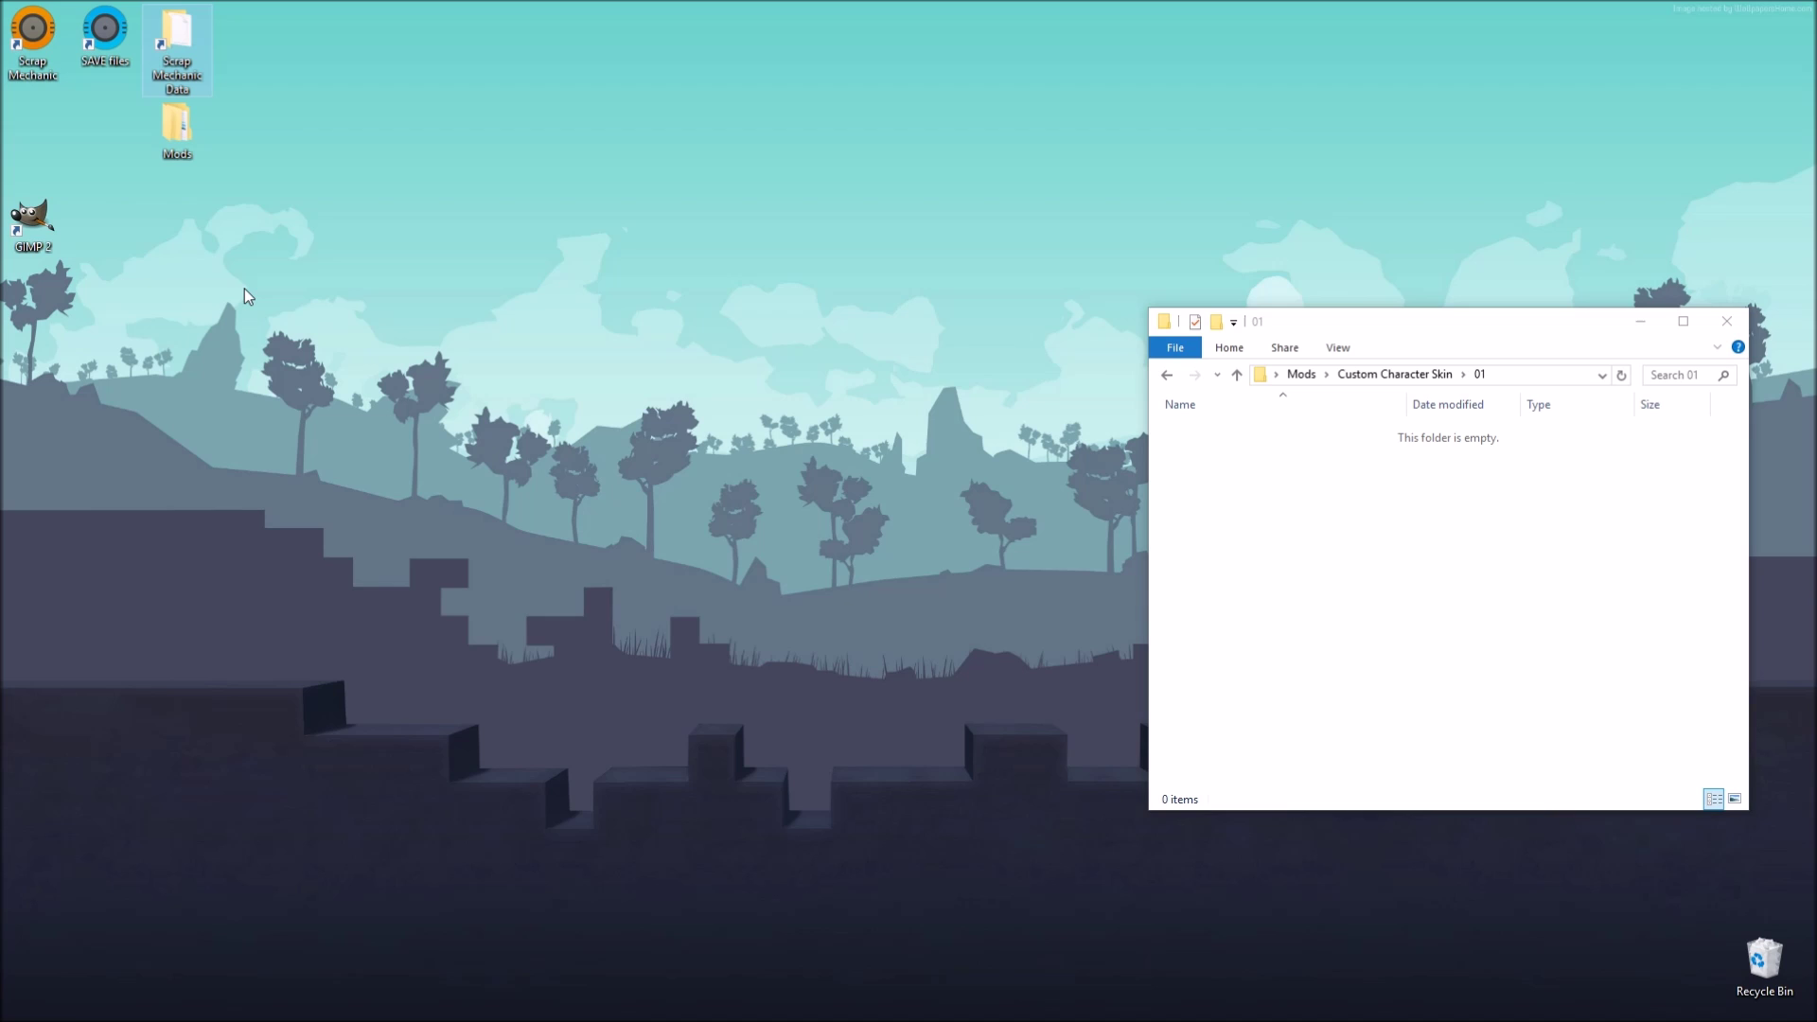
pyautogui.doubleClick(184, 48)
pyautogui.moveTo(1391, 358); pyautogui.dragTo(398, 156)
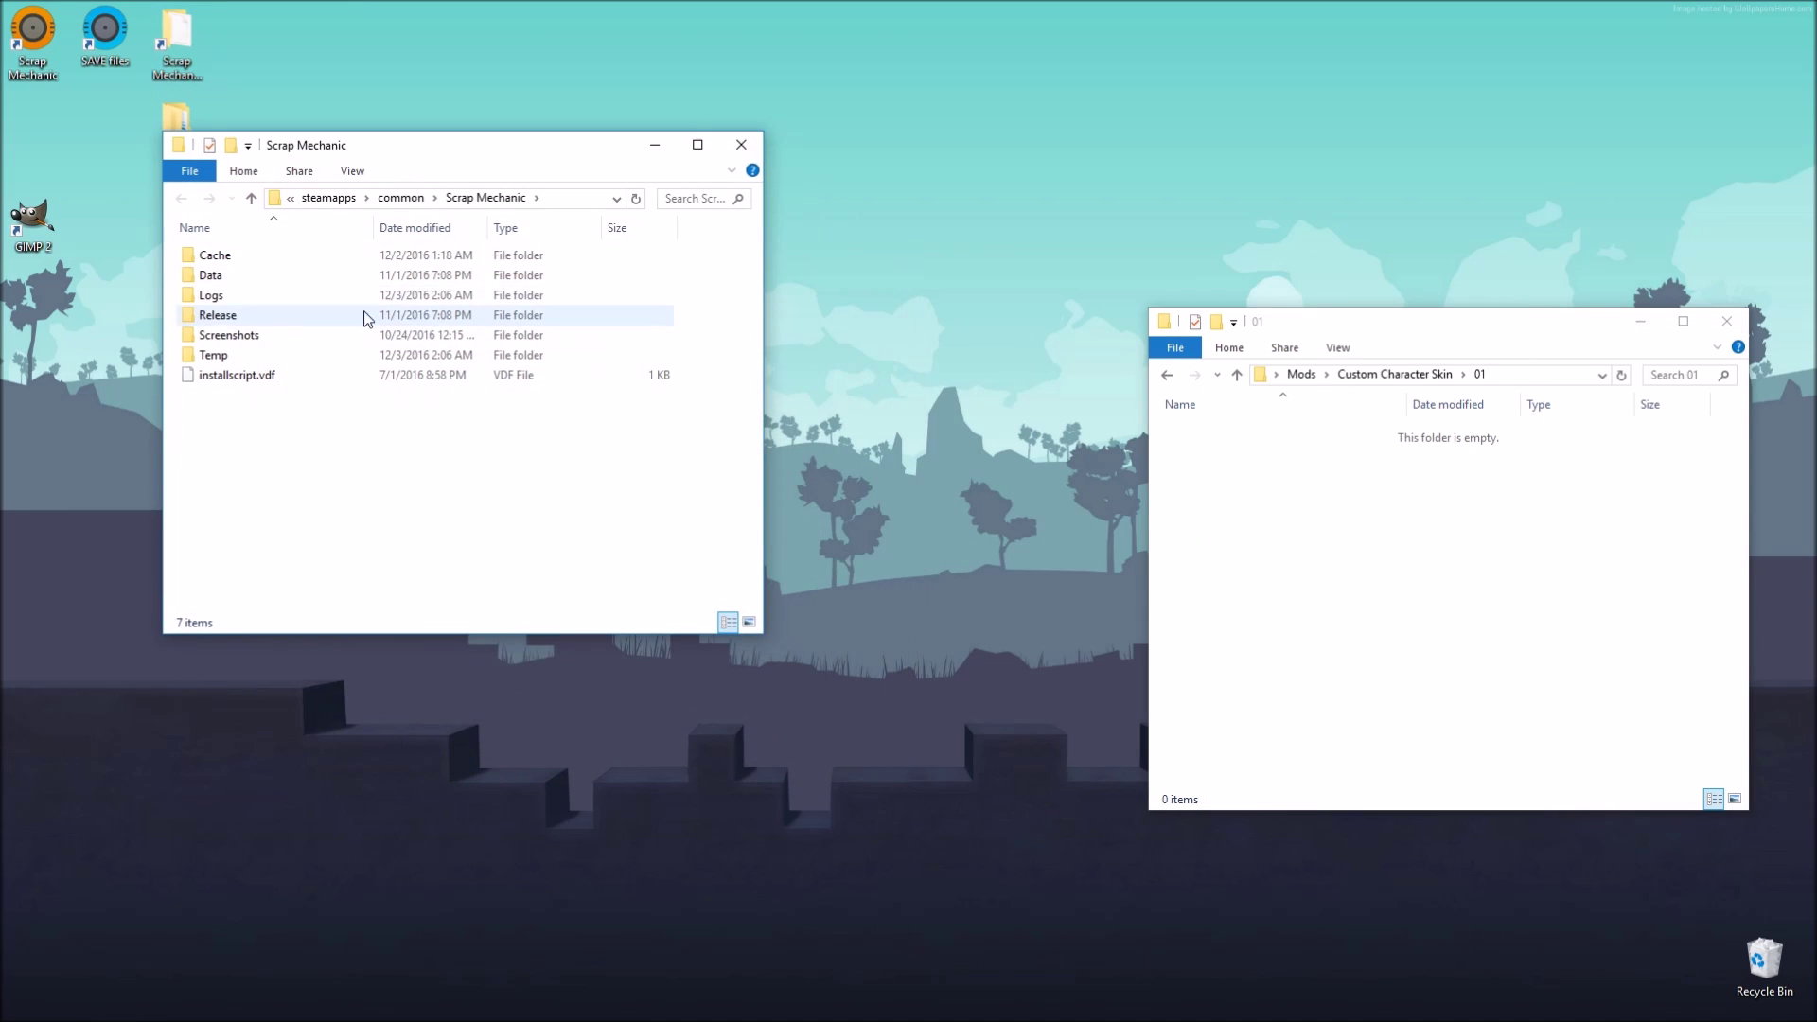
pyautogui.doubleClick(218, 281)
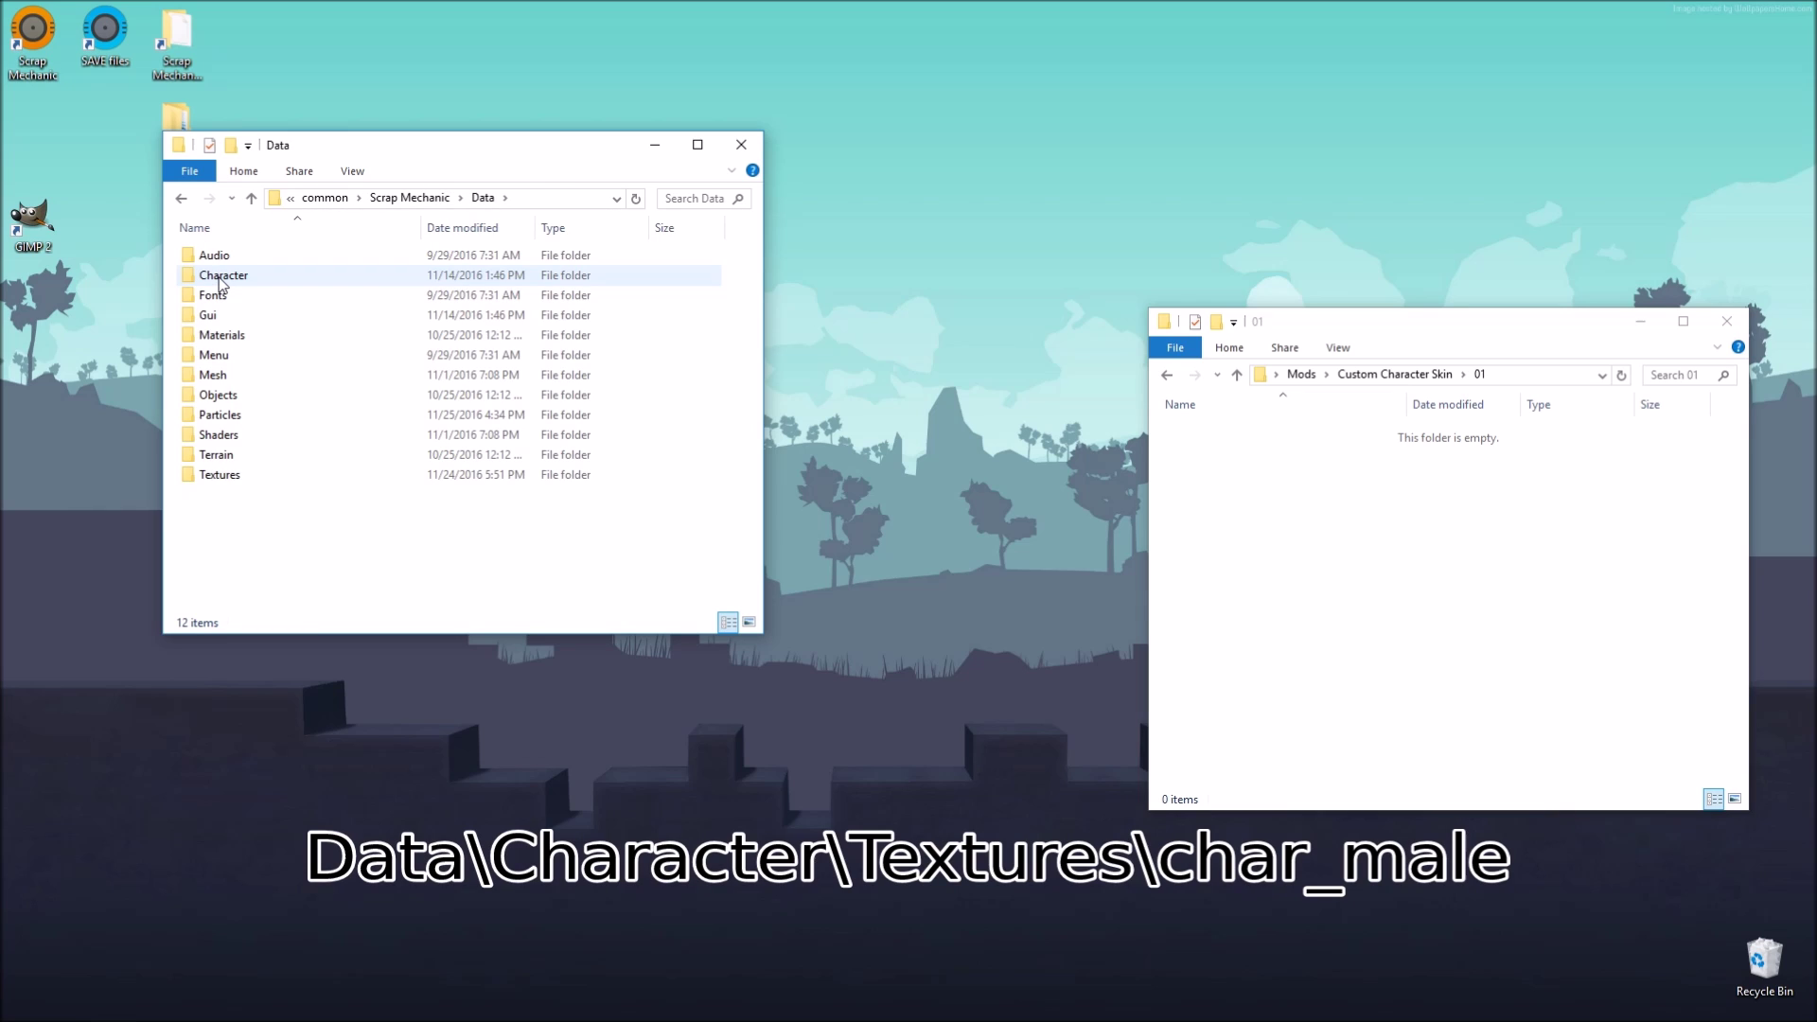
pyautogui.doubleClick(220, 278)
pyautogui.doubleClick(225, 289)
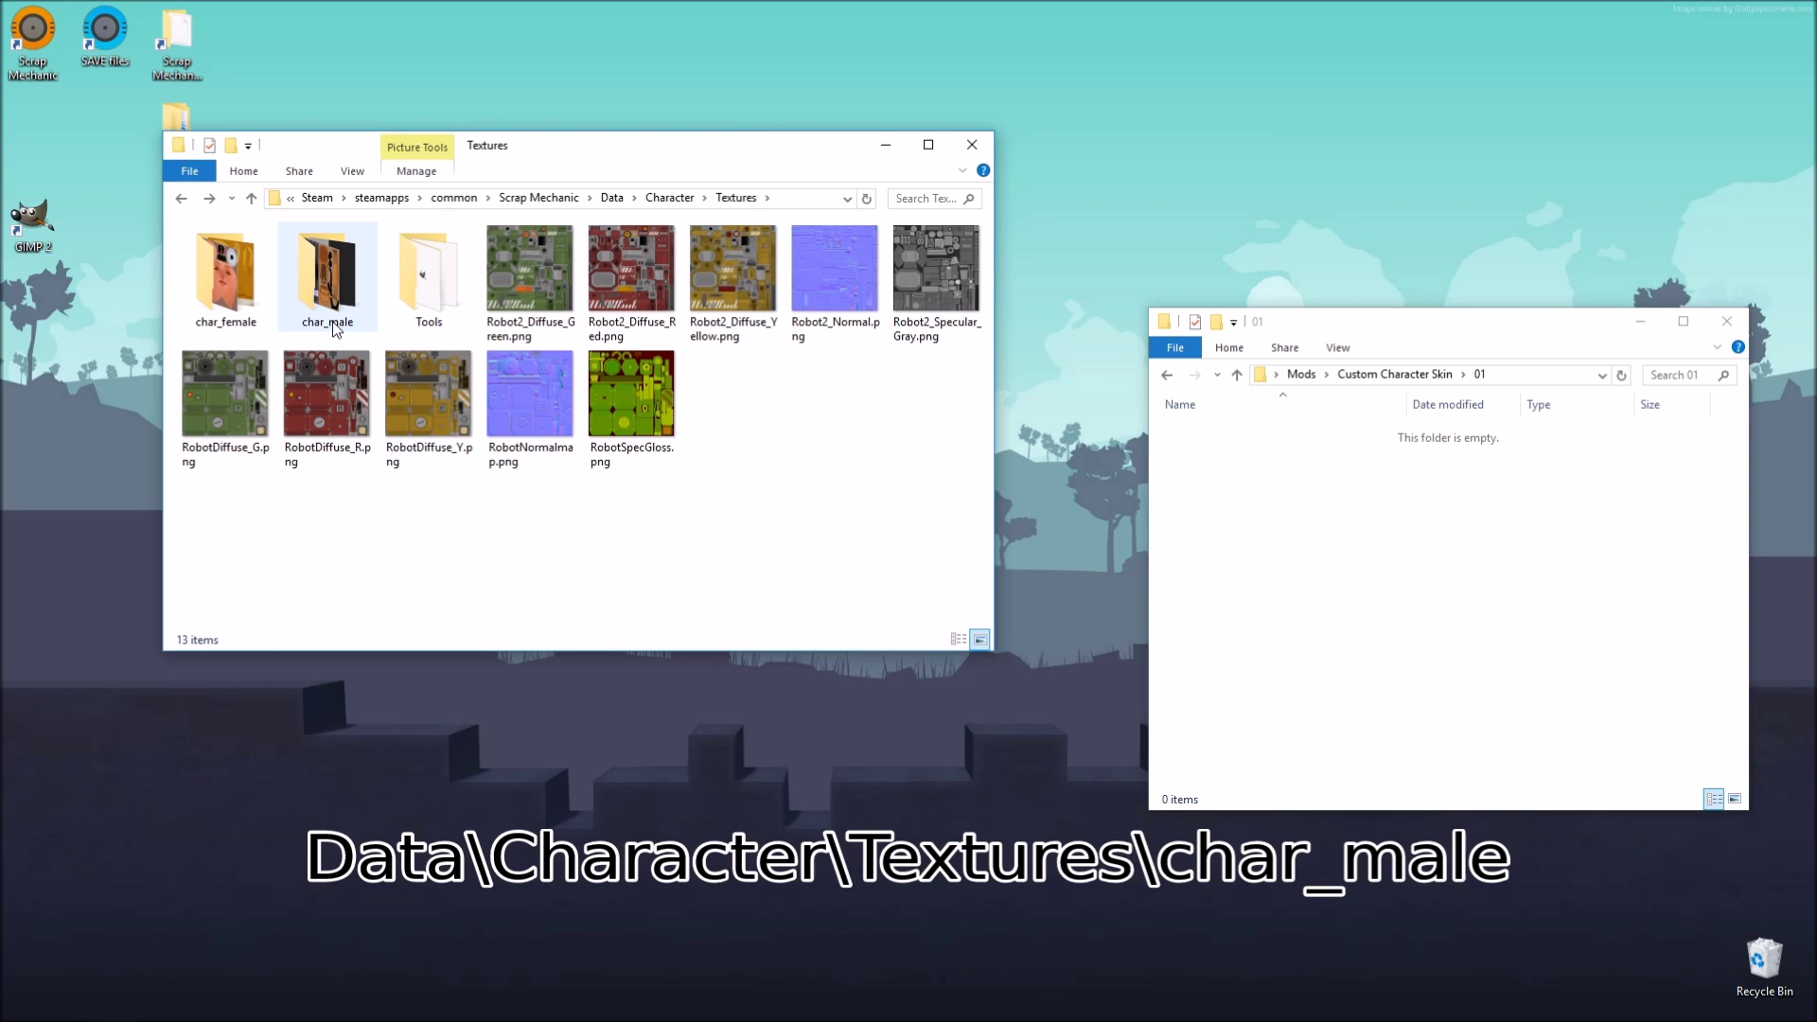
pyautogui.doubleClick(338, 294)
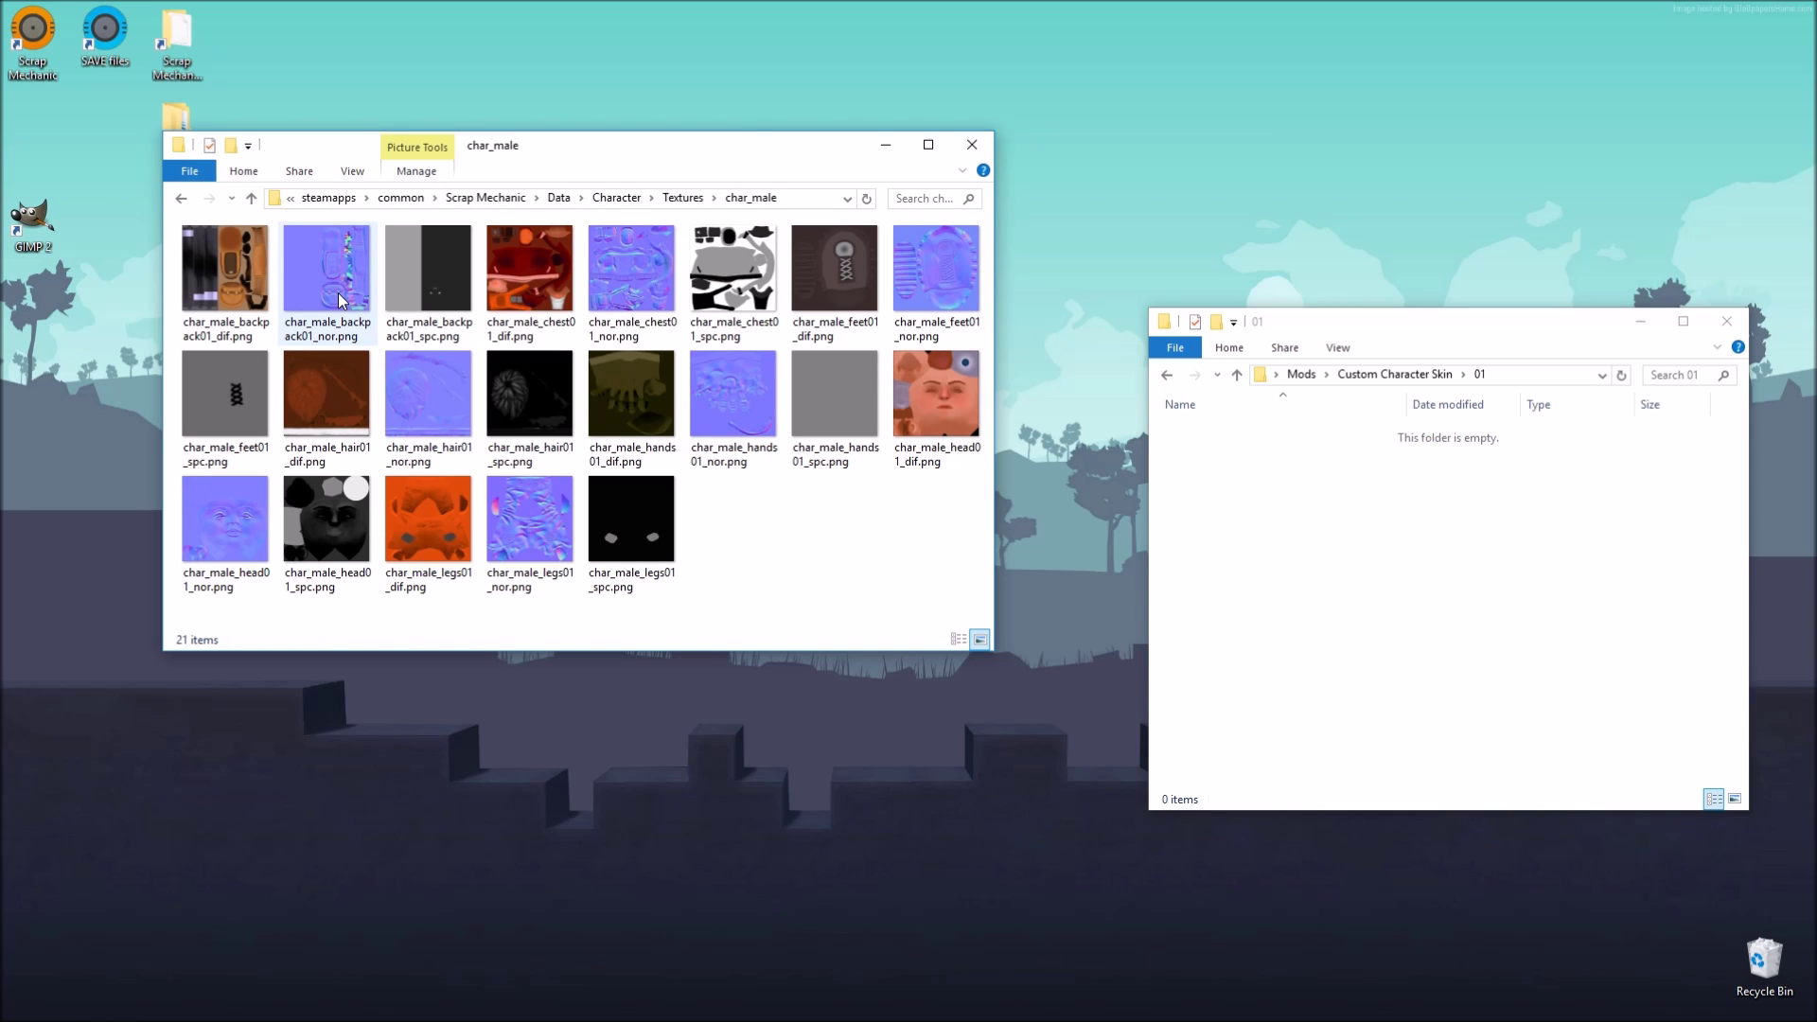
# Step: Copy all 21 char_male texture PNGs into the 01 folder
pyautogui.moveTo(943, 546); pyautogui.dragTo(183, 226)
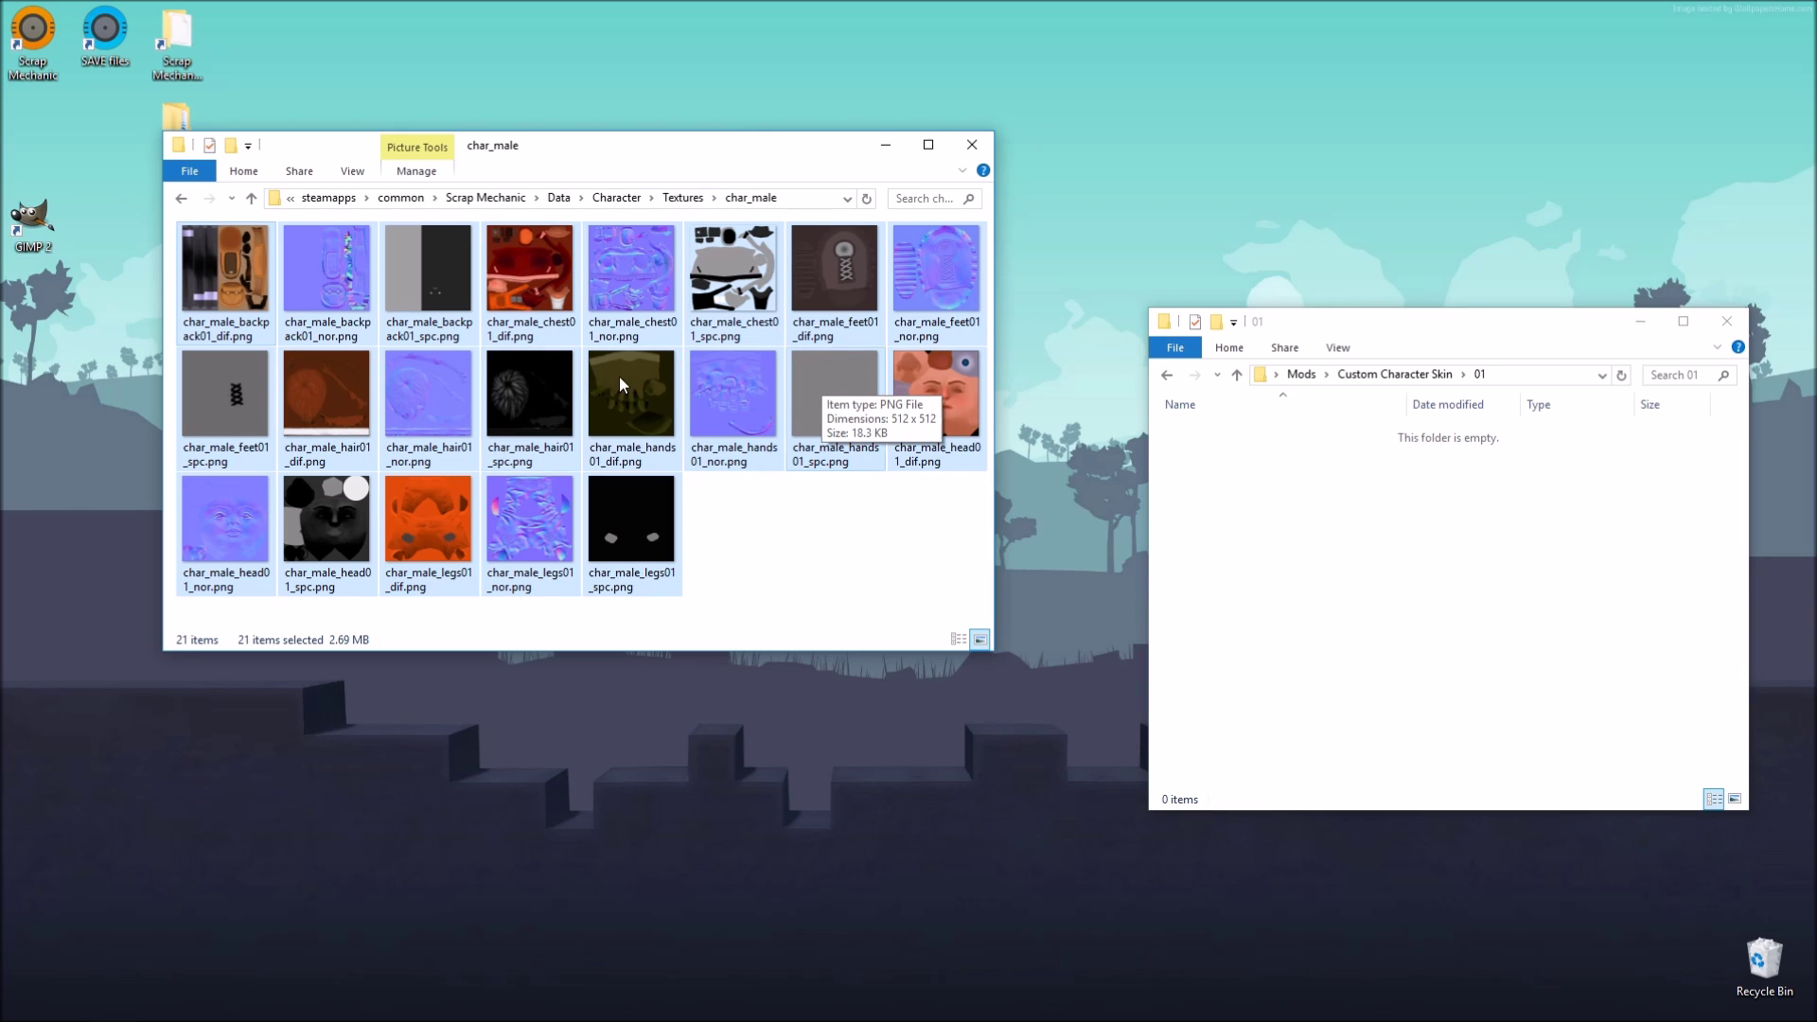
pyautogui.moveTo(621, 383); pyautogui.dragTo(1325, 522)
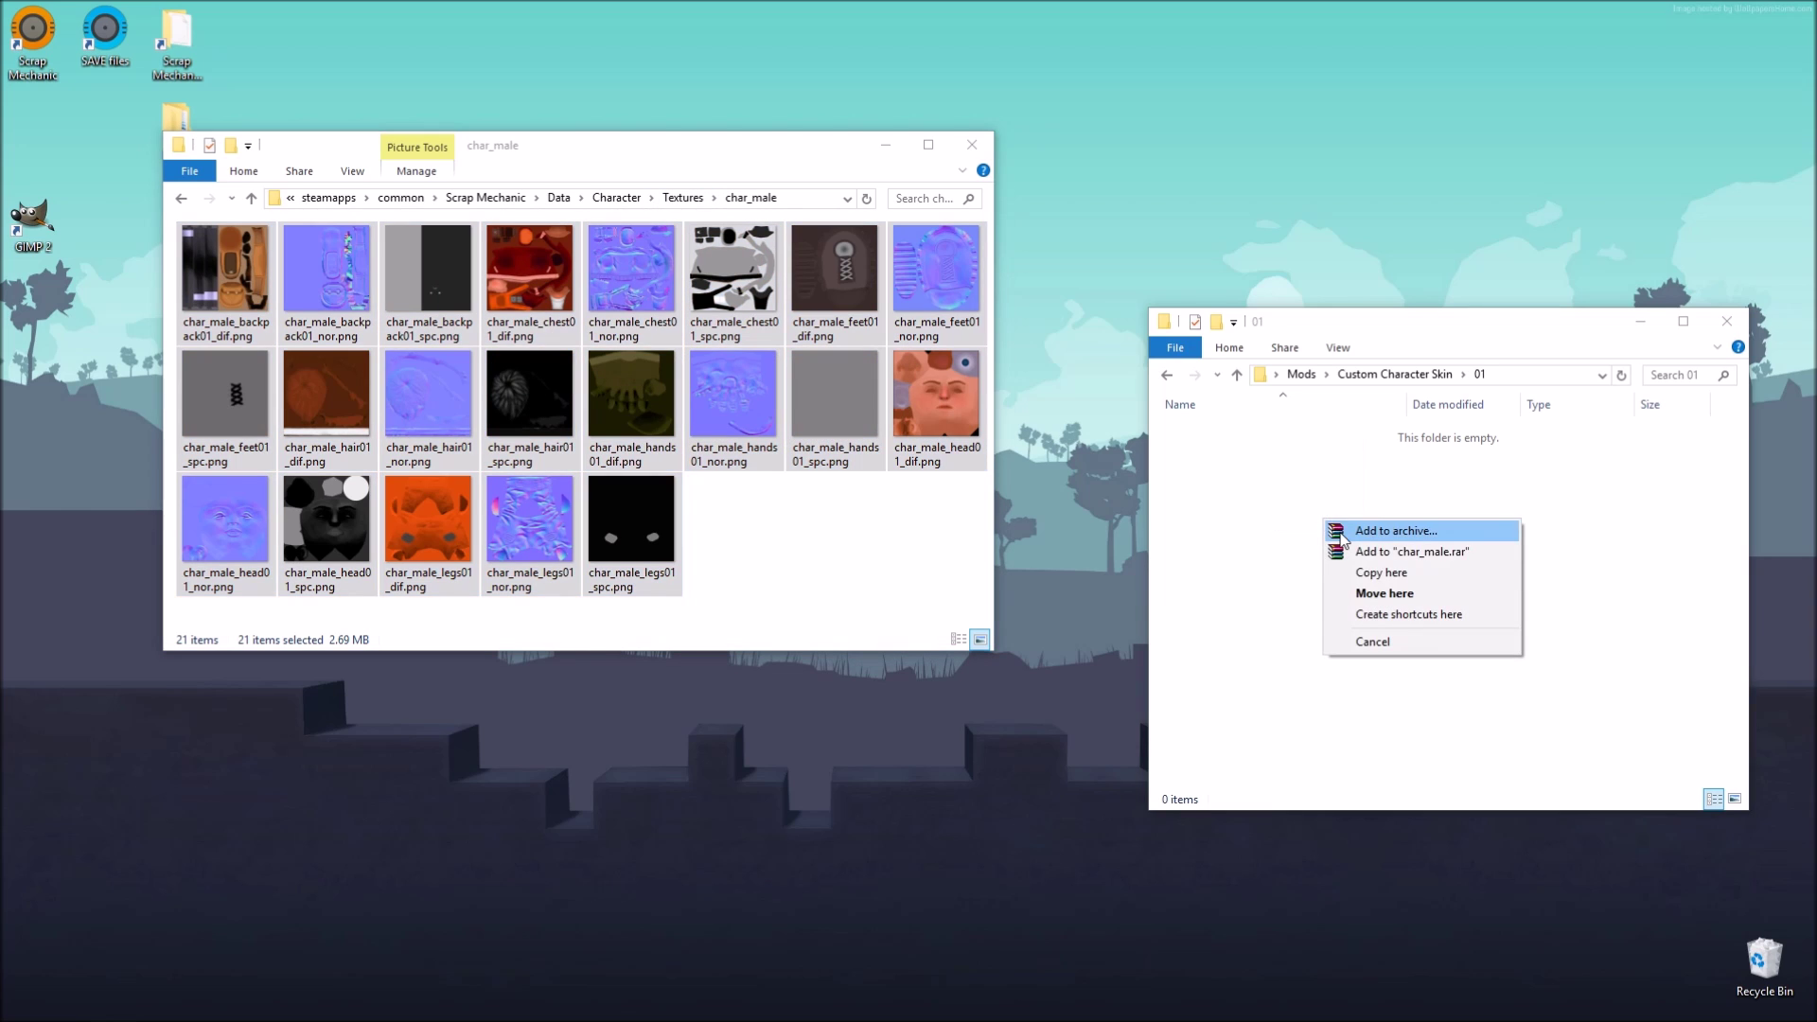
pyautogui.click(1368, 580)
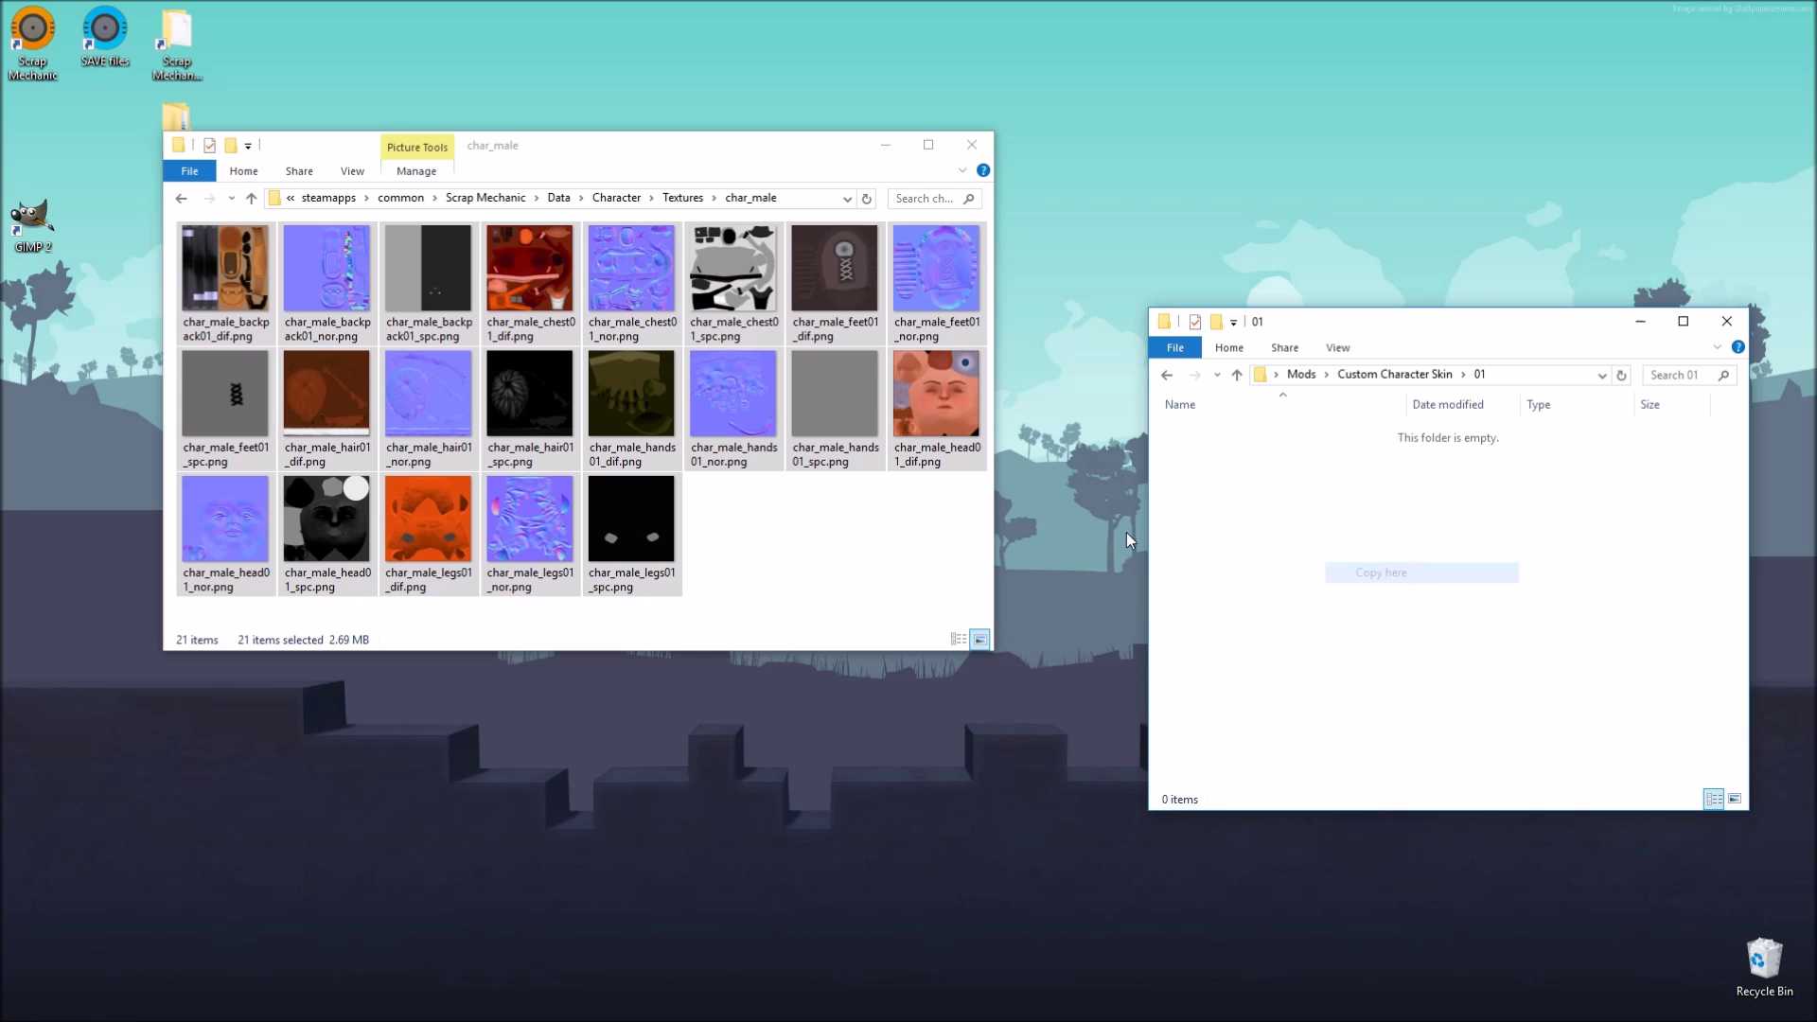
# Step: Enlarge the 01 window and show its textures as large thumbnails
pyautogui.click(1353, 472)
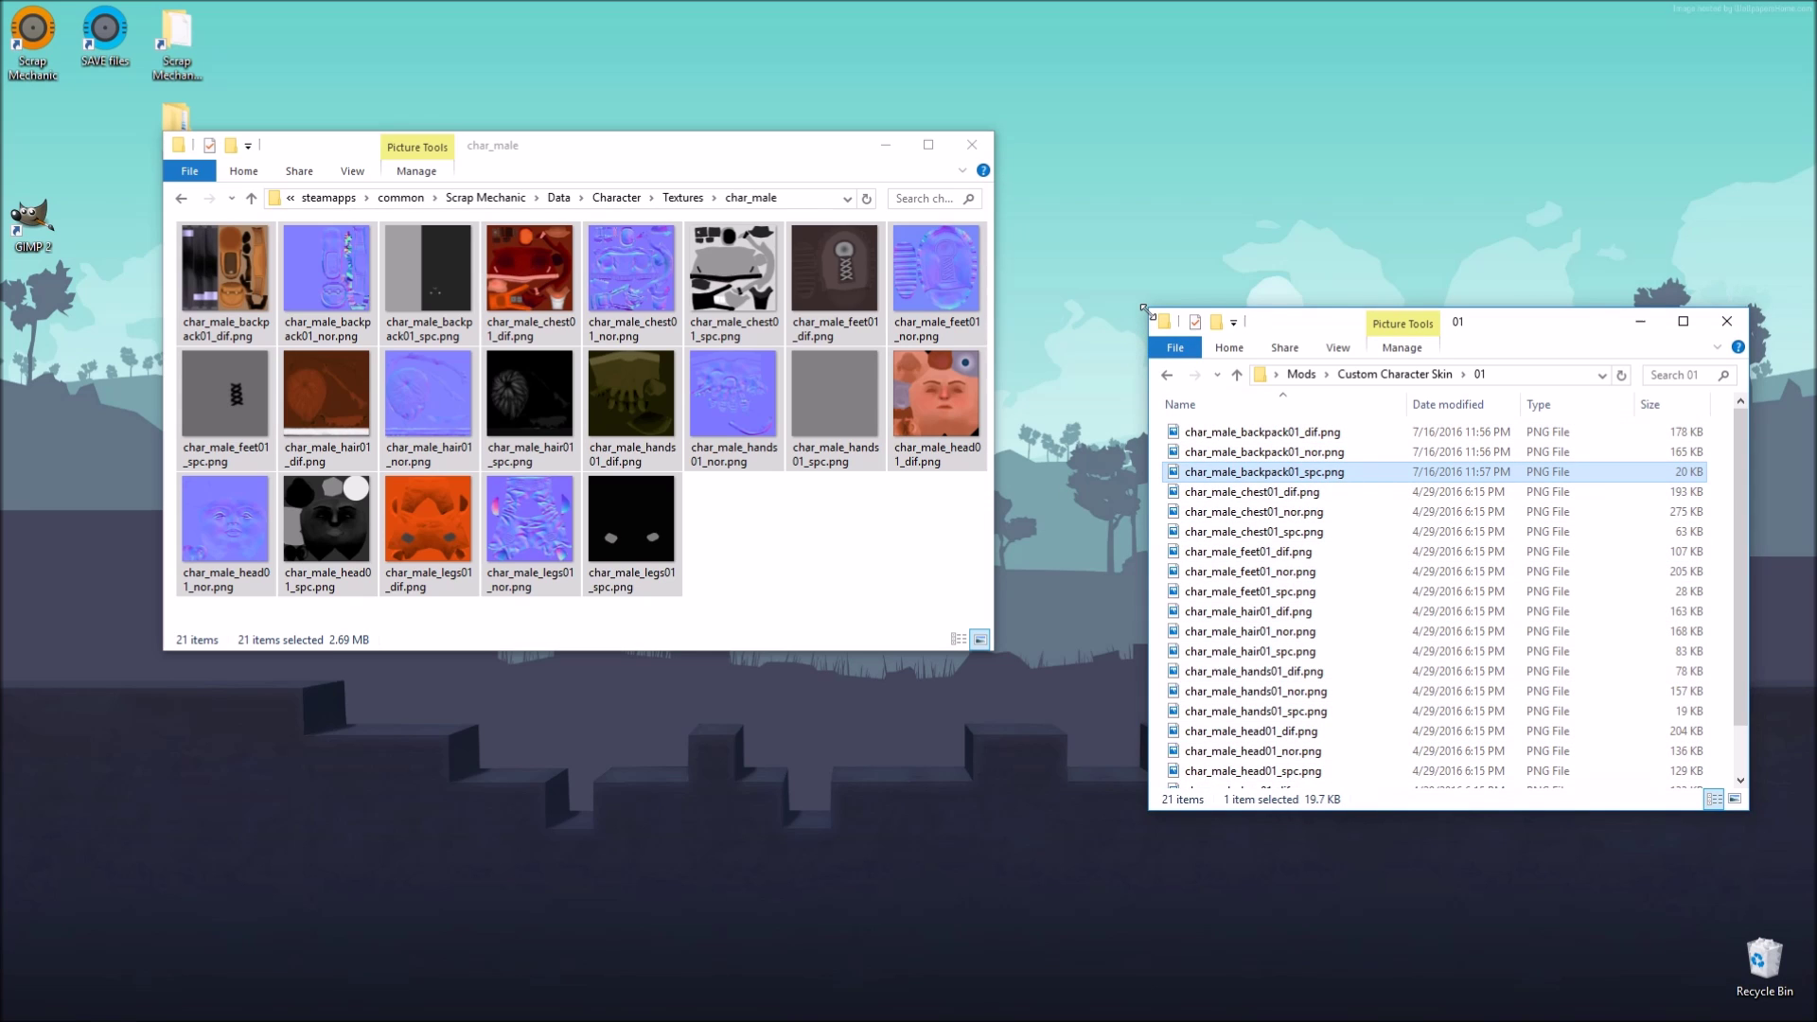
pyautogui.moveTo(1145, 310); pyautogui.dragTo(1023, 124)
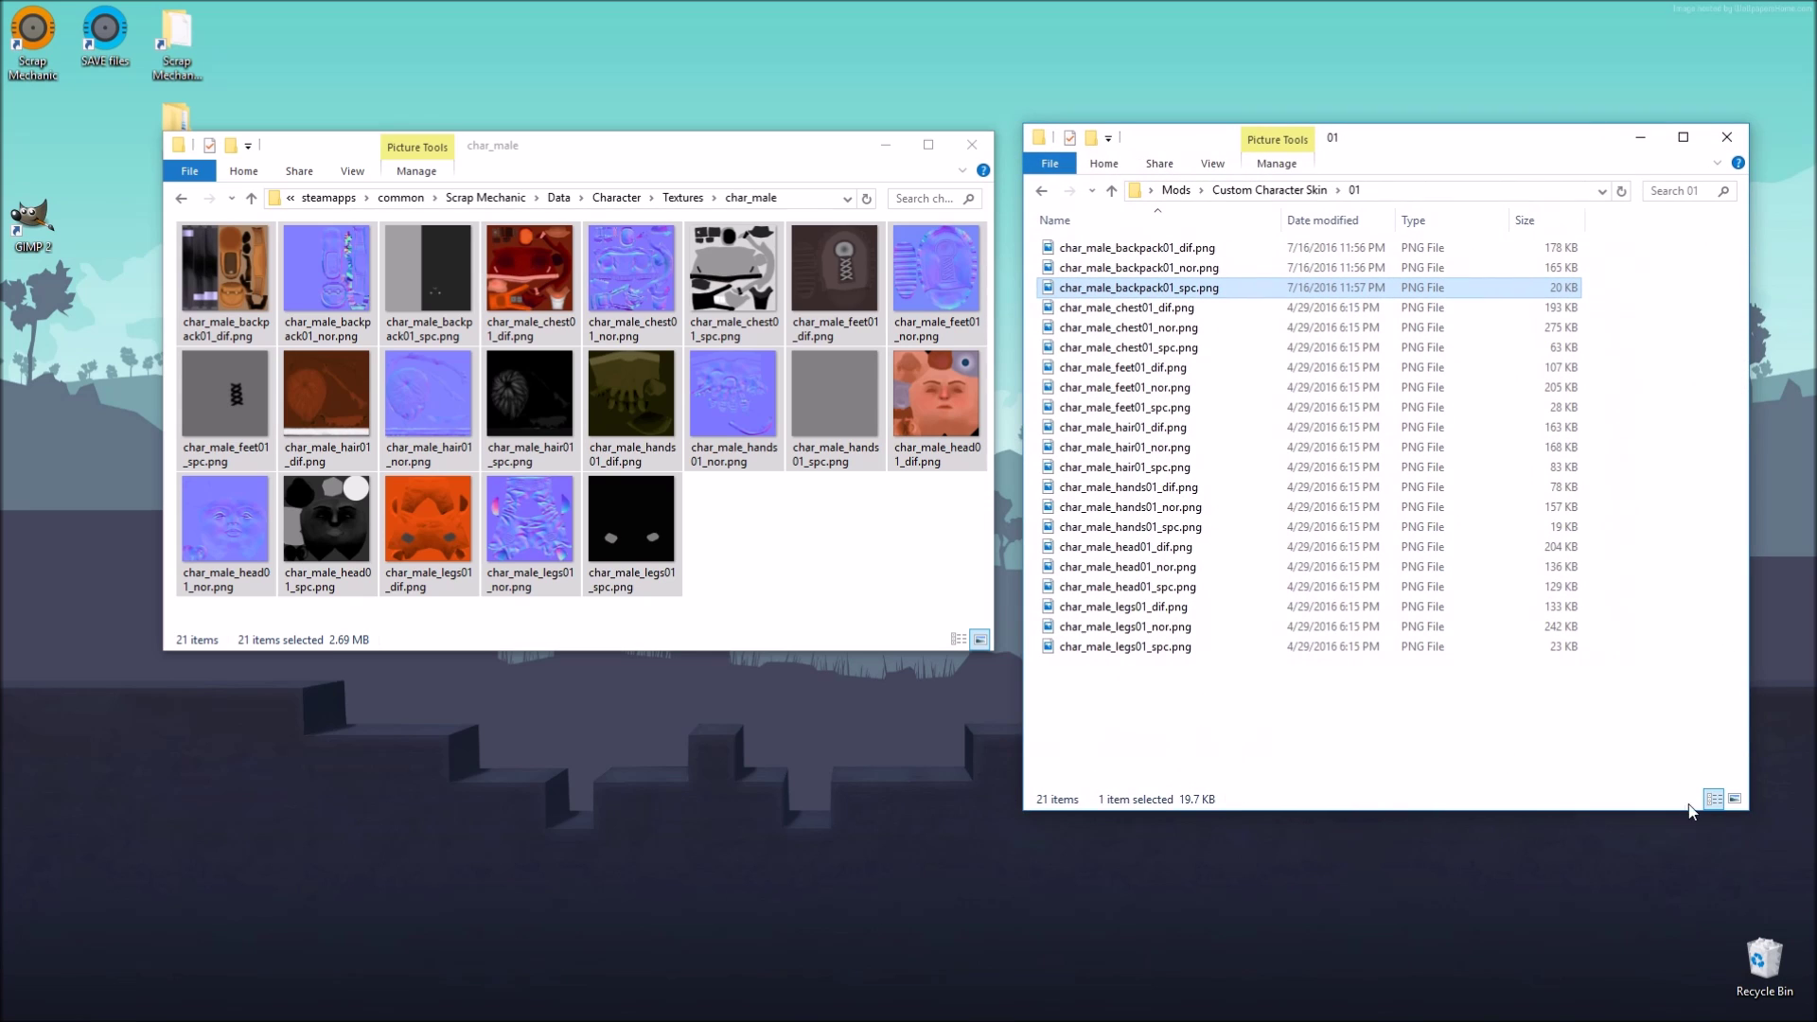
pyautogui.click(1736, 799)
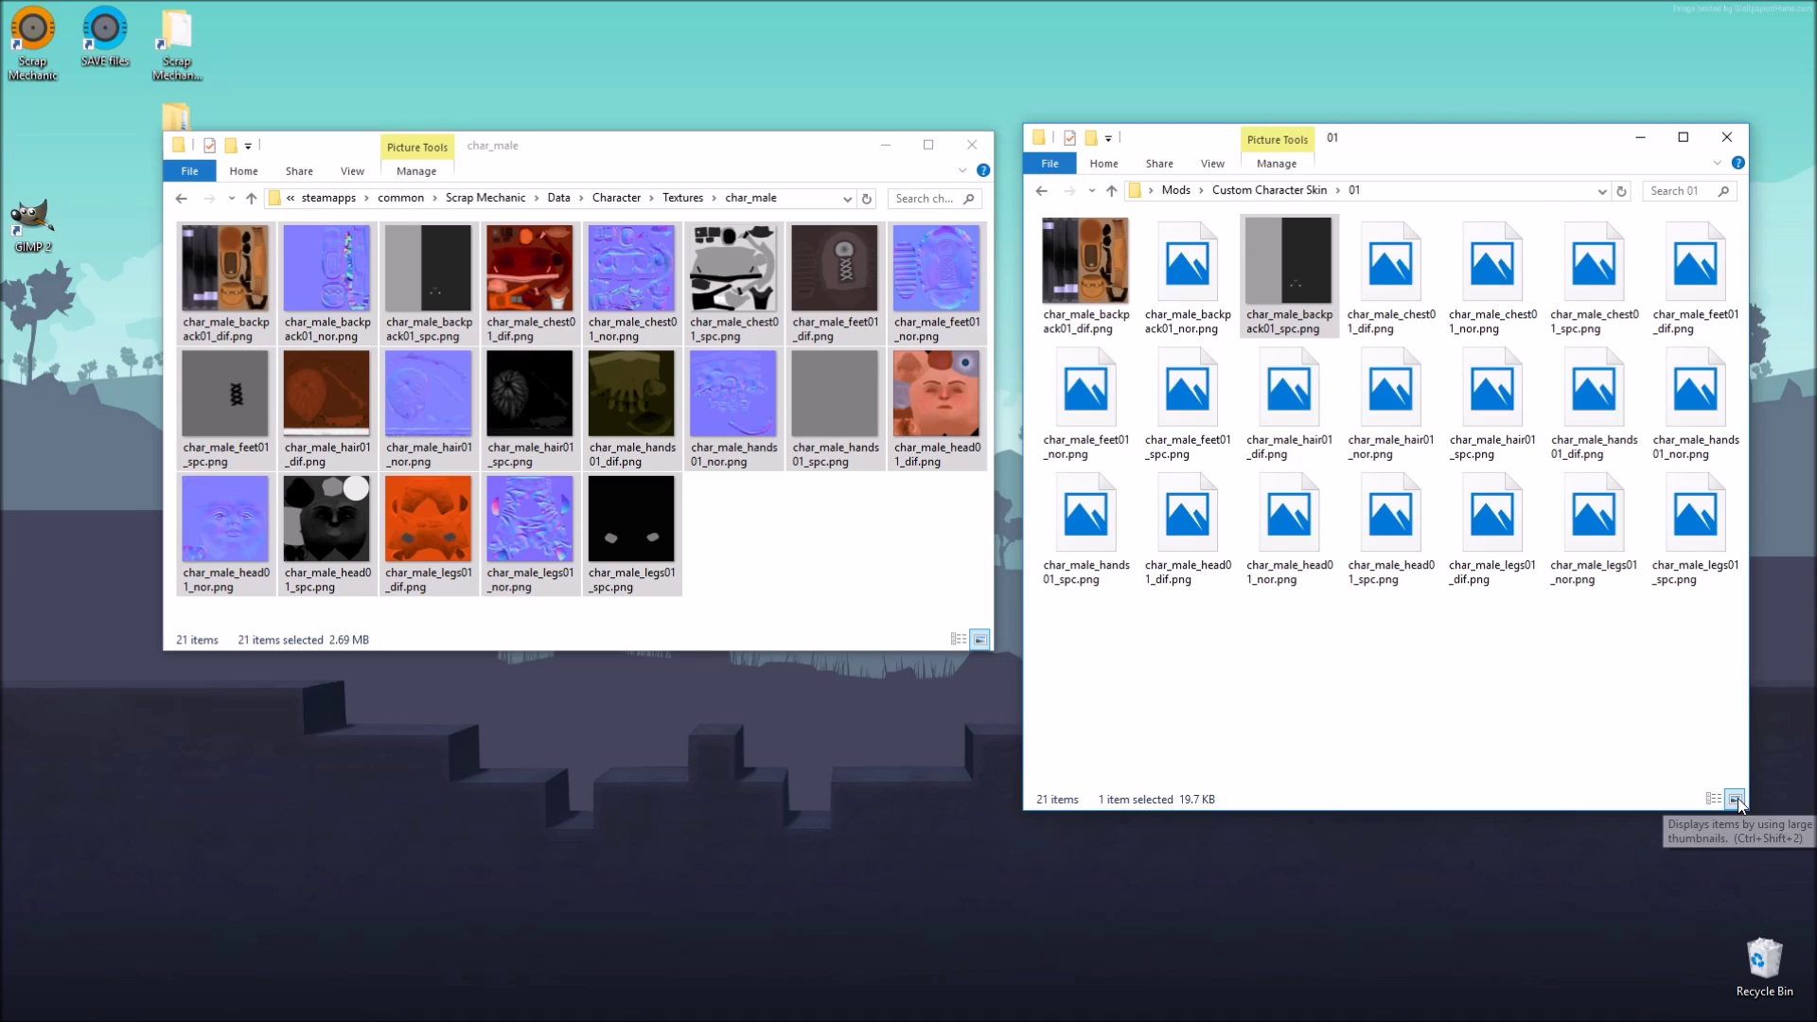
pyautogui.click(799, 568)
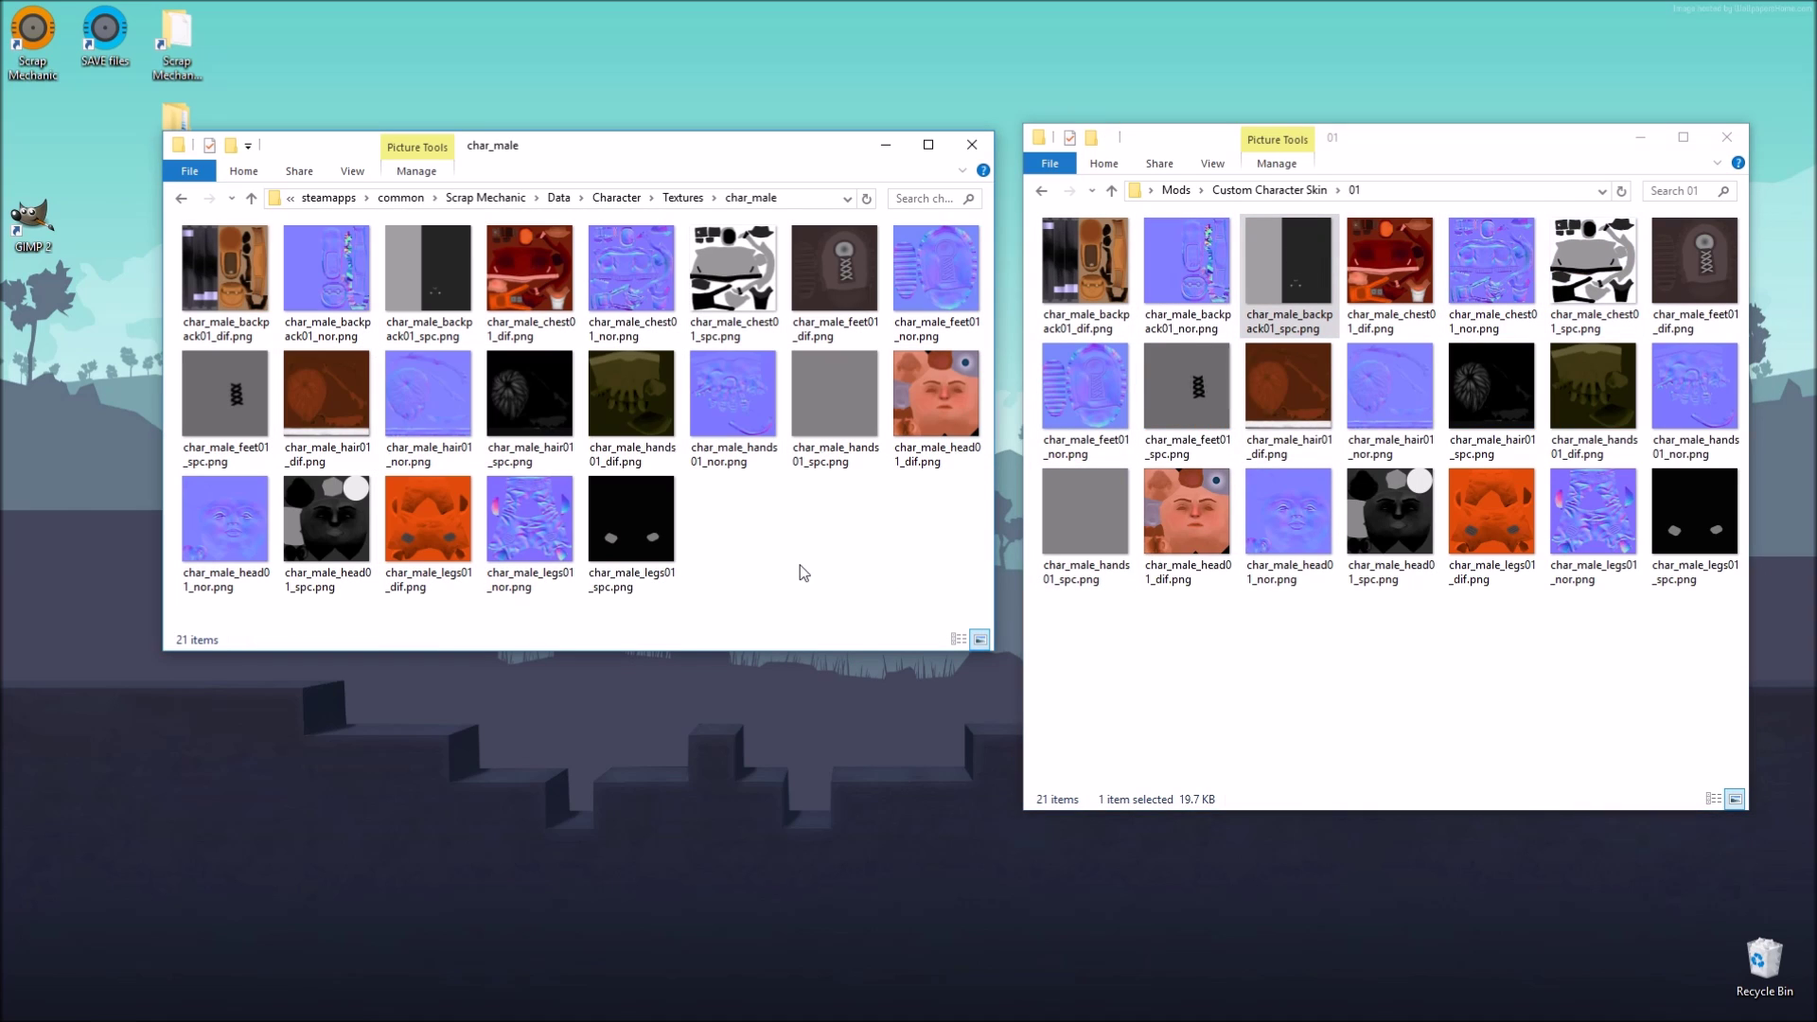
pyautogui.click(1104, 633)
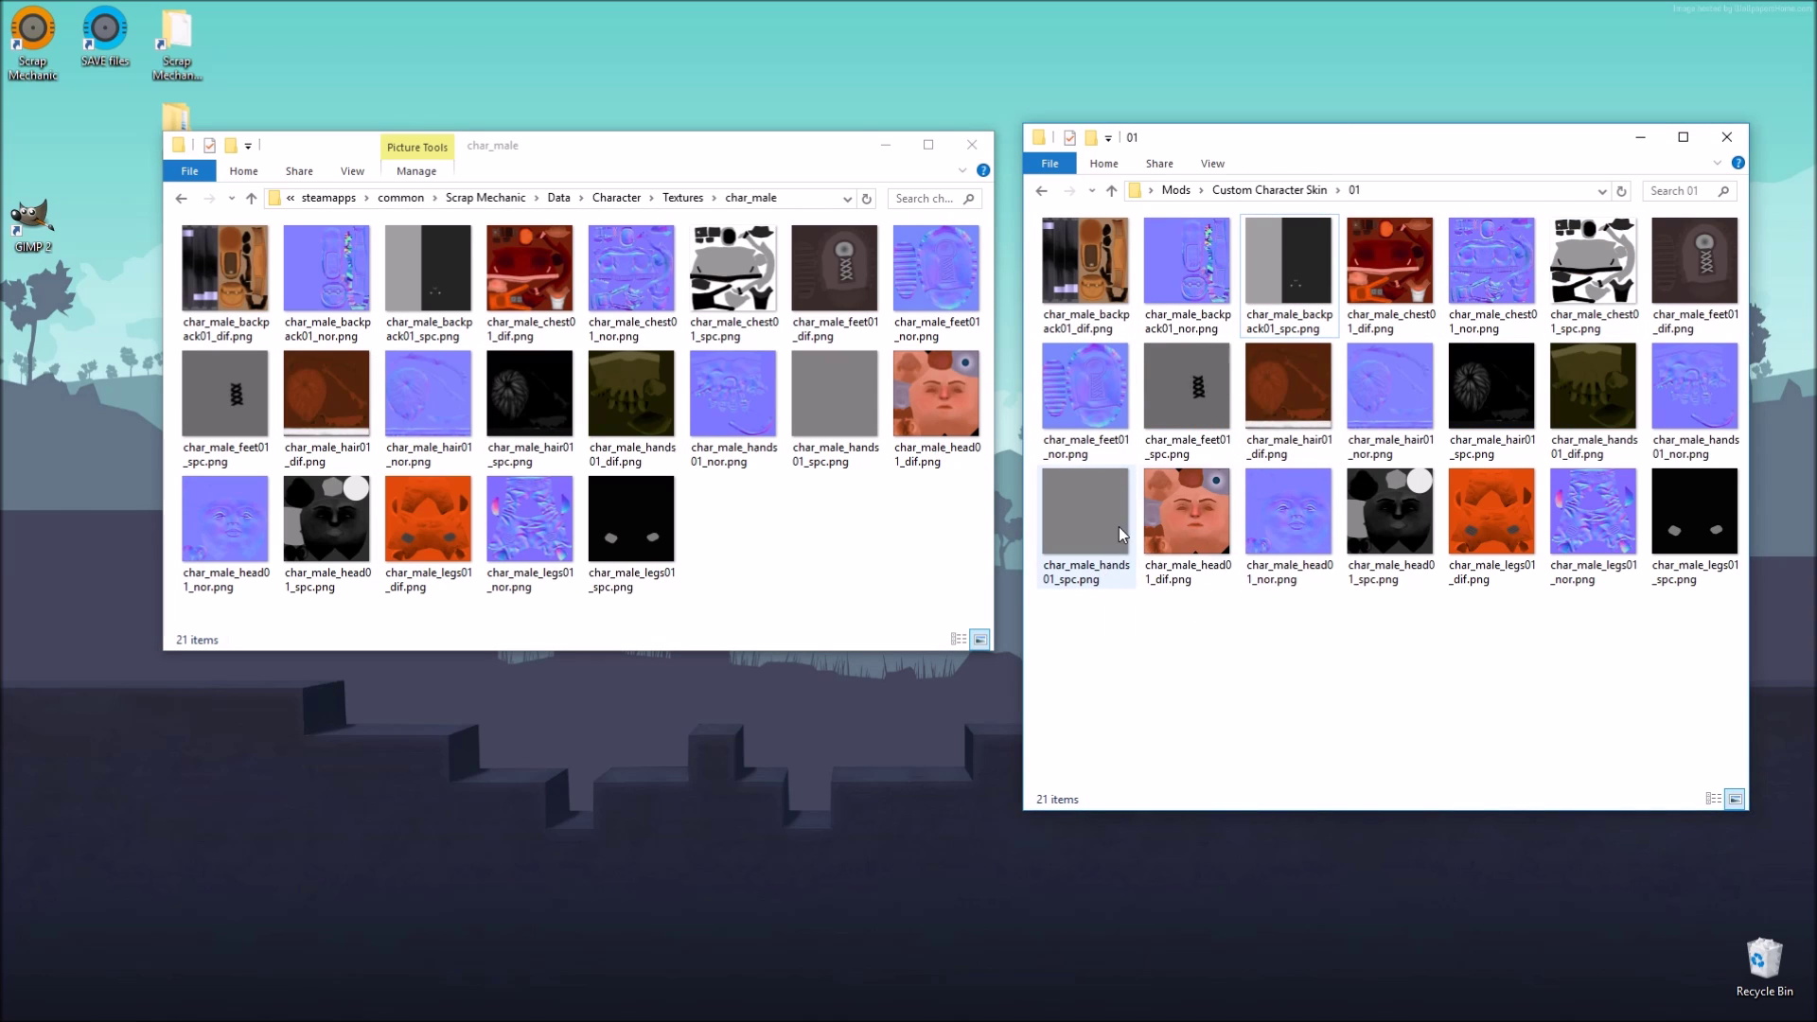
pyautogui.moveTo(1692, 636); pyautogui.dragTo(1064, 229)
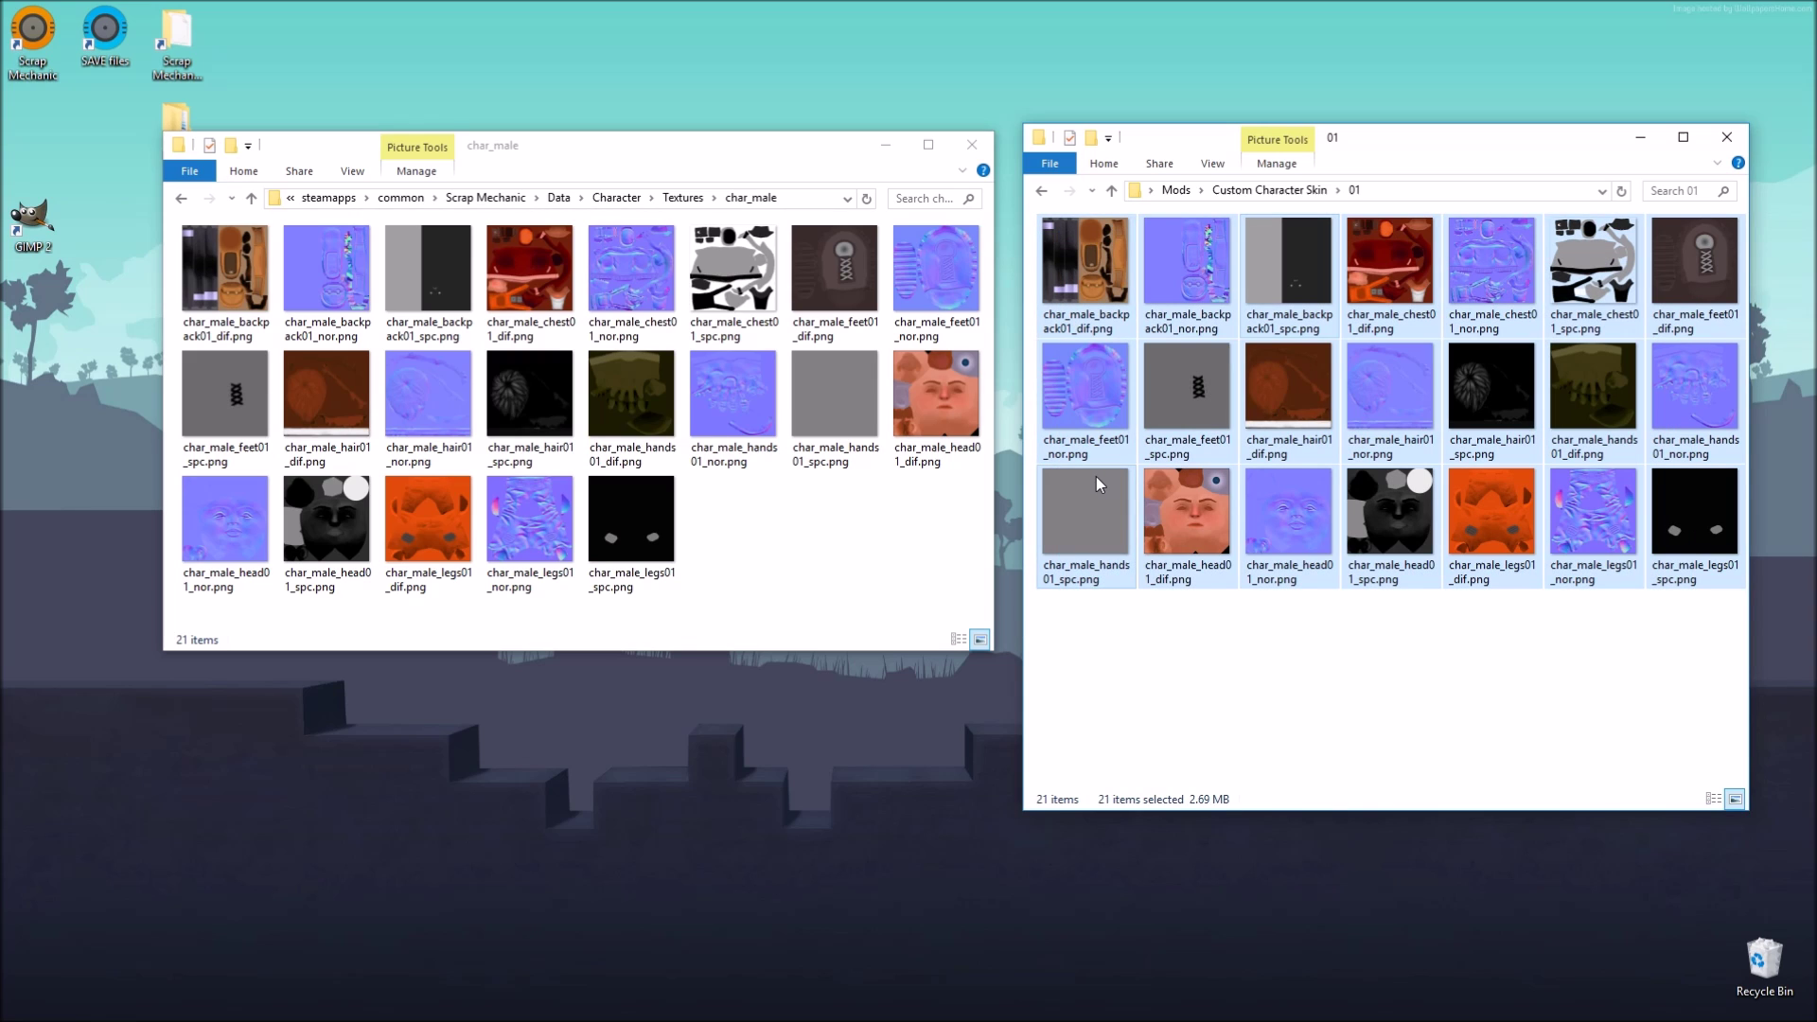
# Step: Copy and paste the 01 folder within Custom Character Skin to make '01 - Copy'
pyautogui.click(1278, 192)
pyautogui.rightClick(1073, 252)
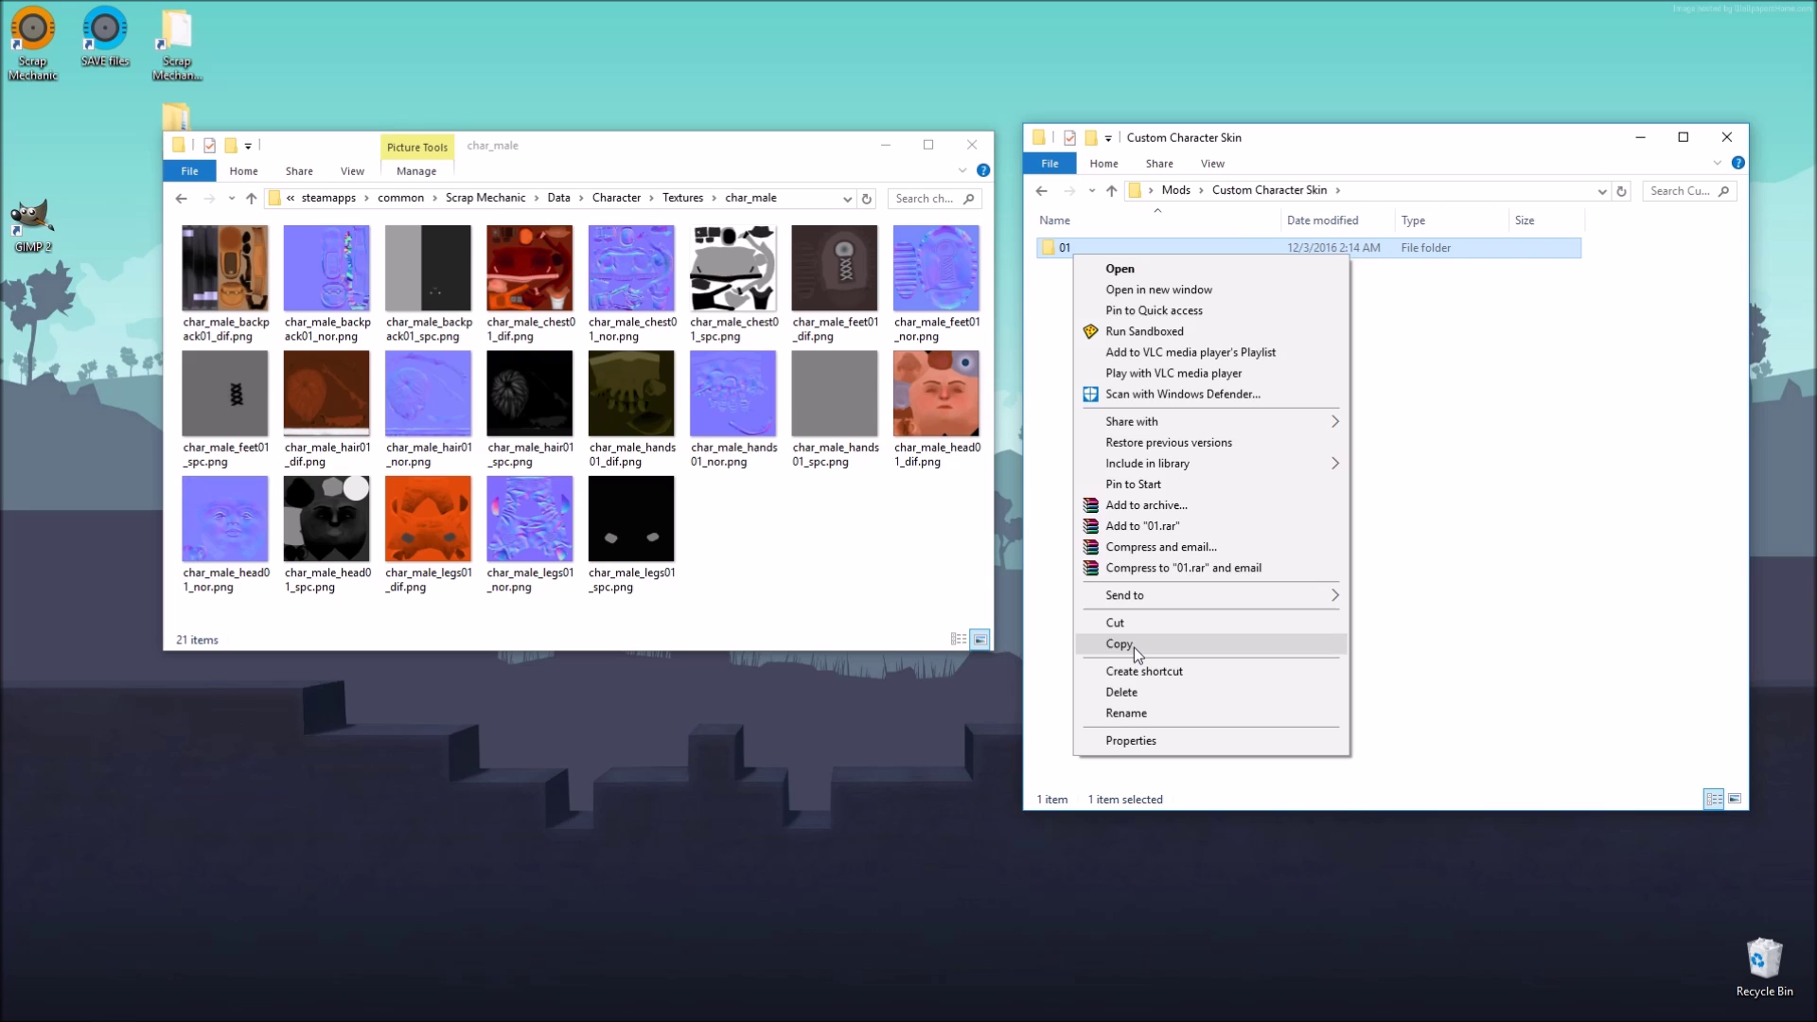
pyautogui.click(1134, 646)
pyautogui.click(1129, 528)
pyautogui.rightClick(1130, 528)
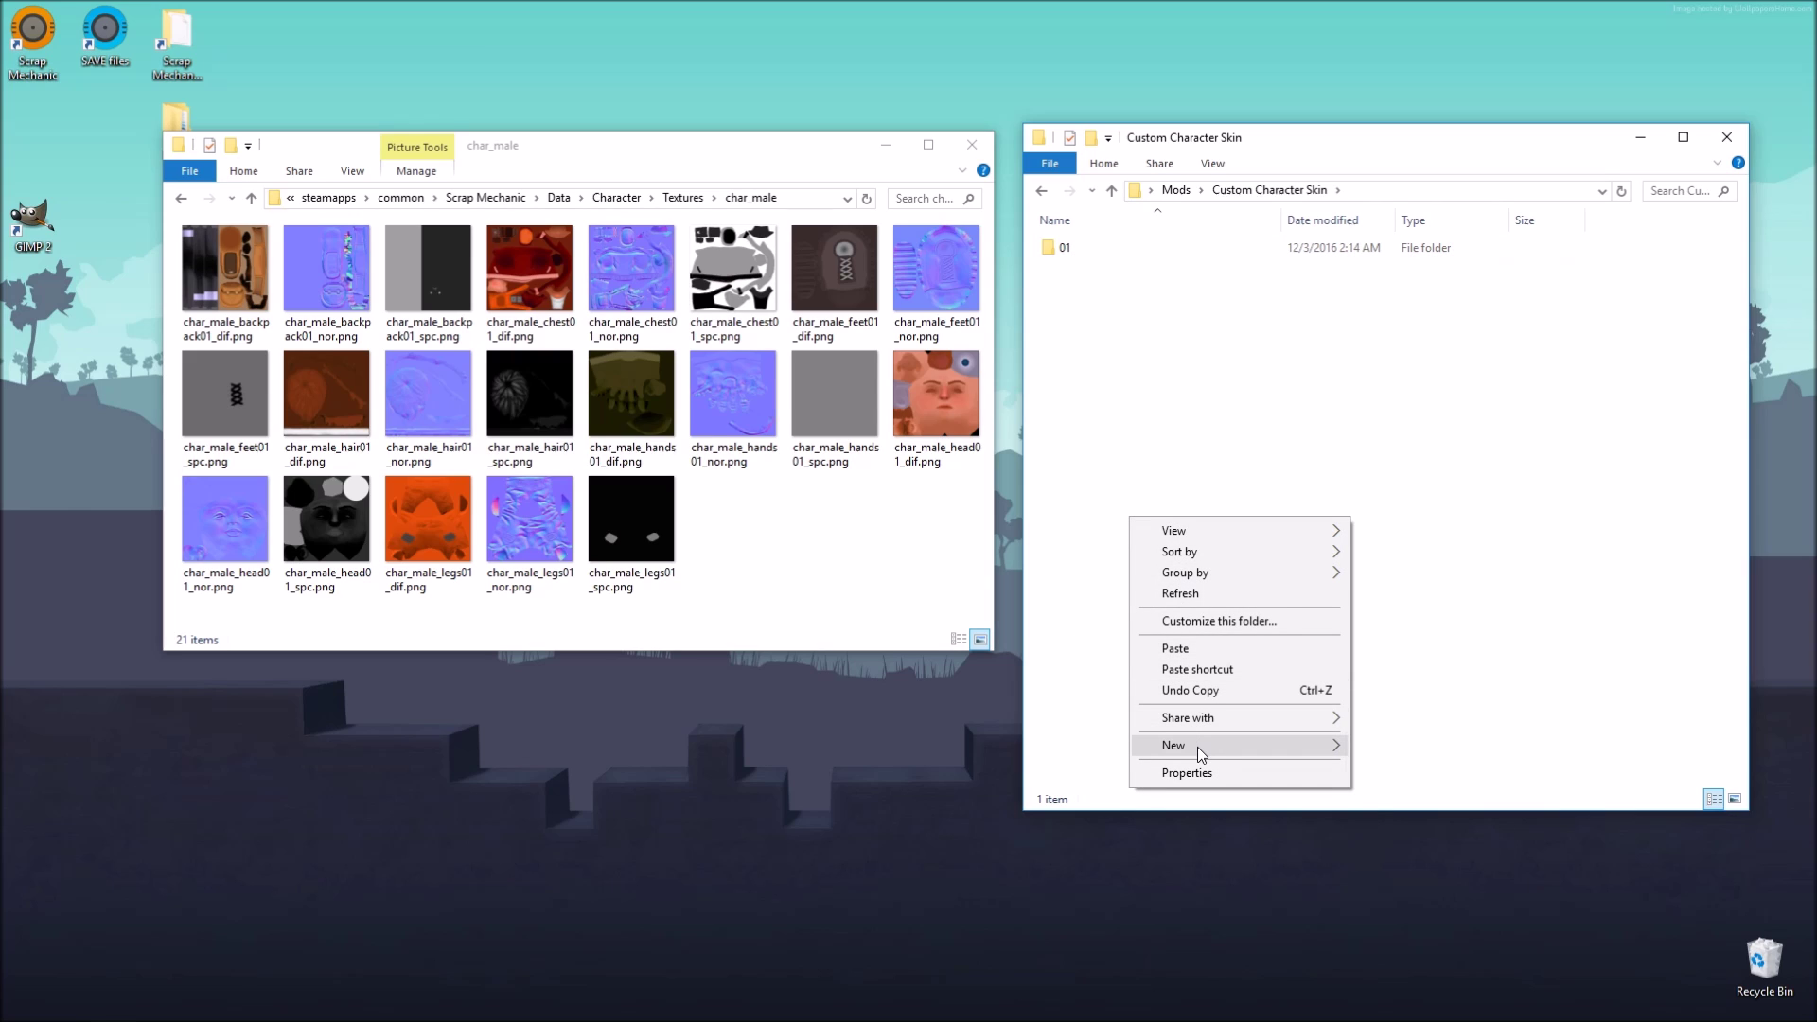
pyautogui.moveTo(1196, 746)
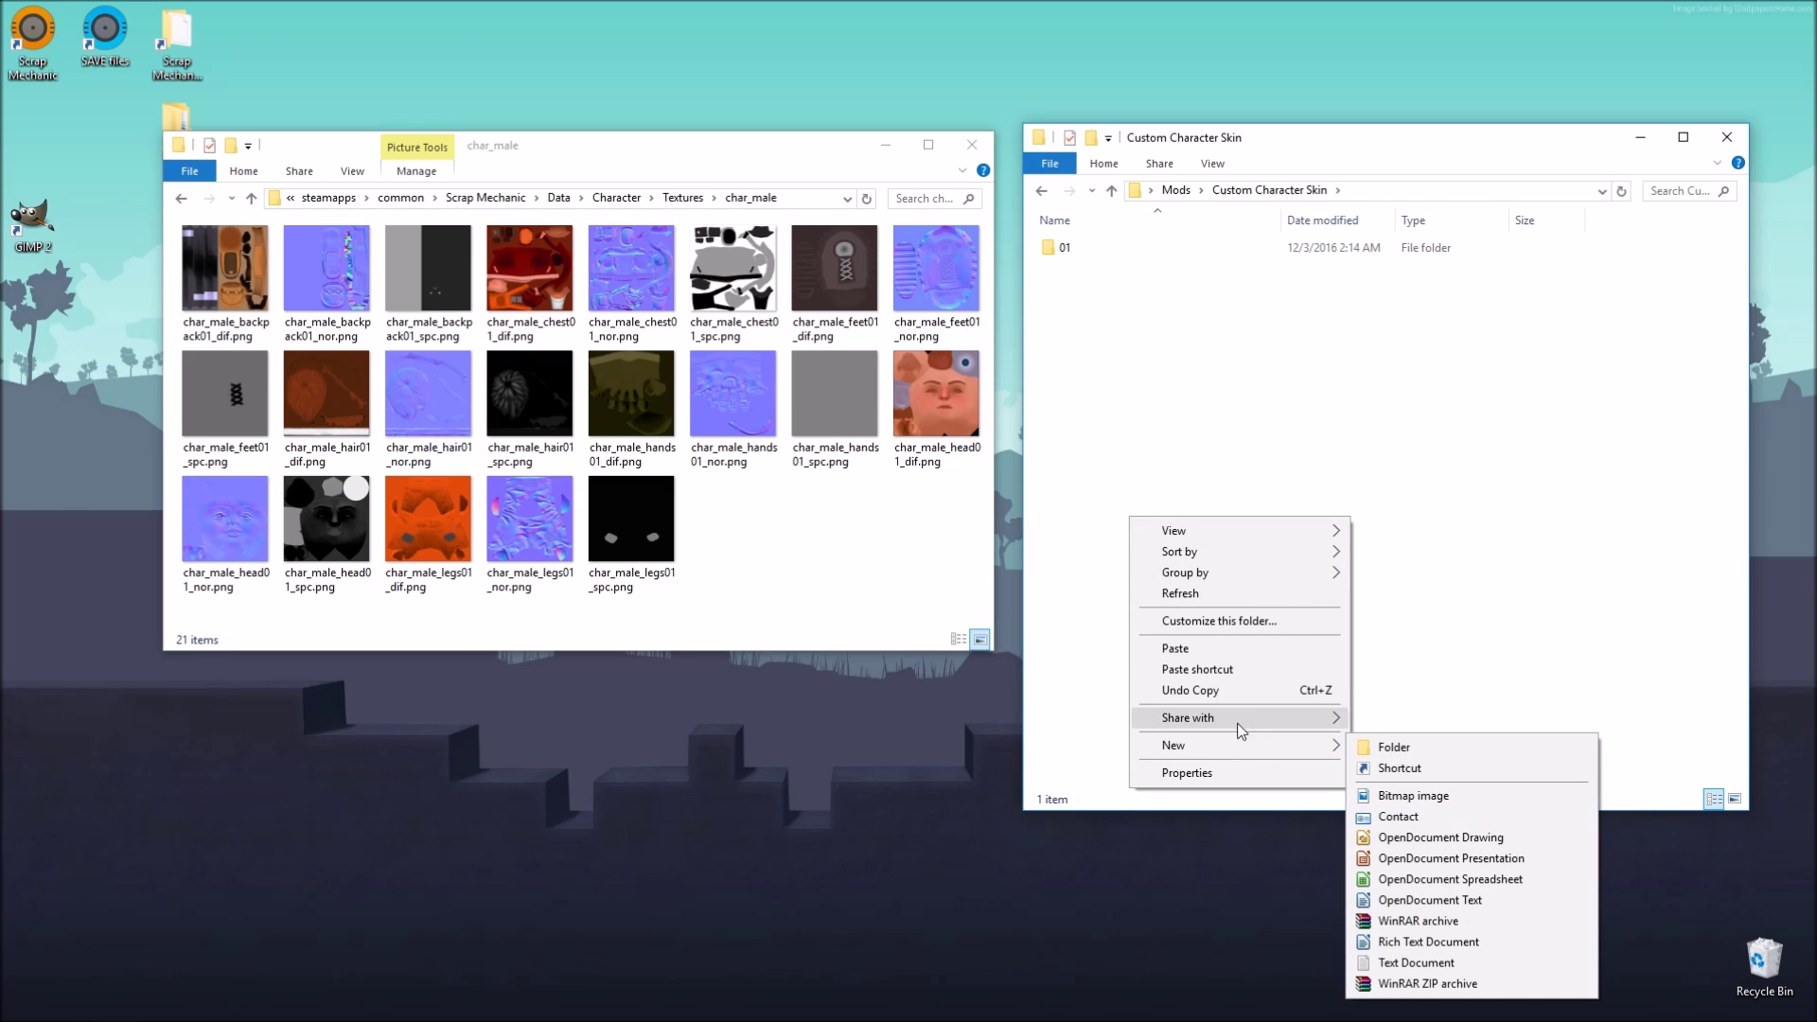
pyautogui.click(1206, 650)
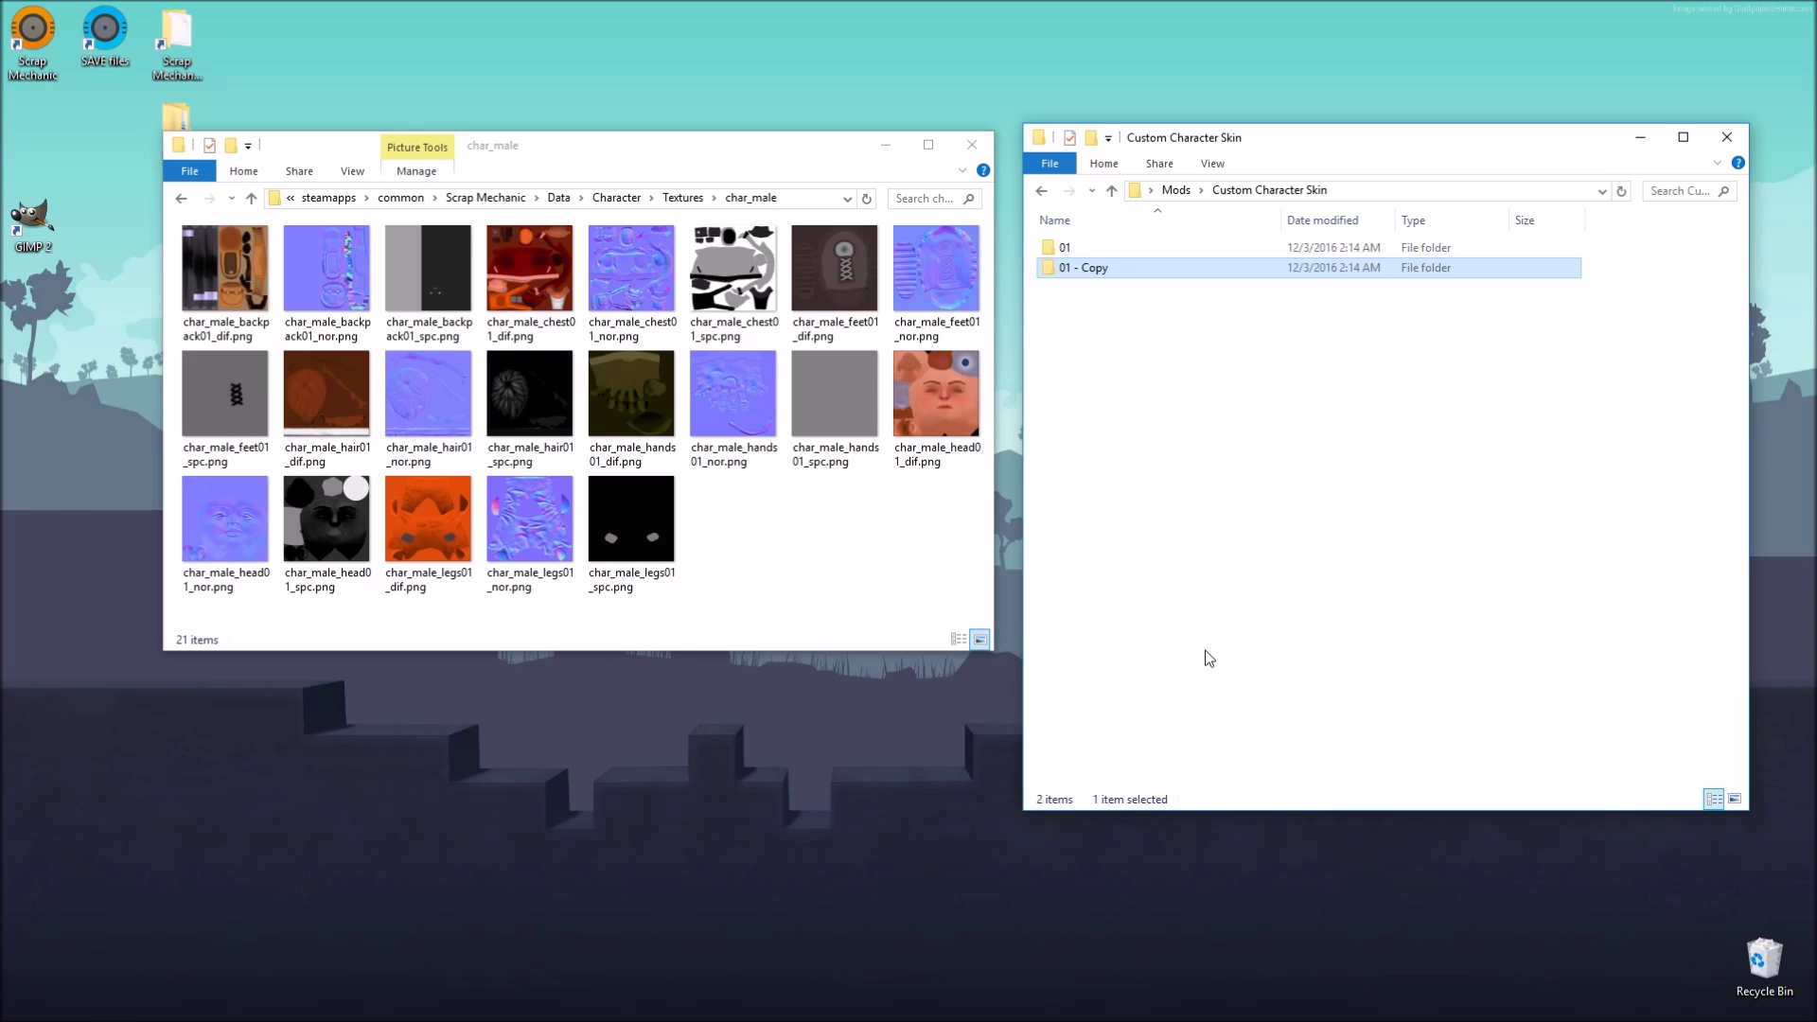
# Step: Rename '01 - Copy' to 'Backup'
pyautogui.rightClick(1086, 269)
pyautogui.click(1162, 746)
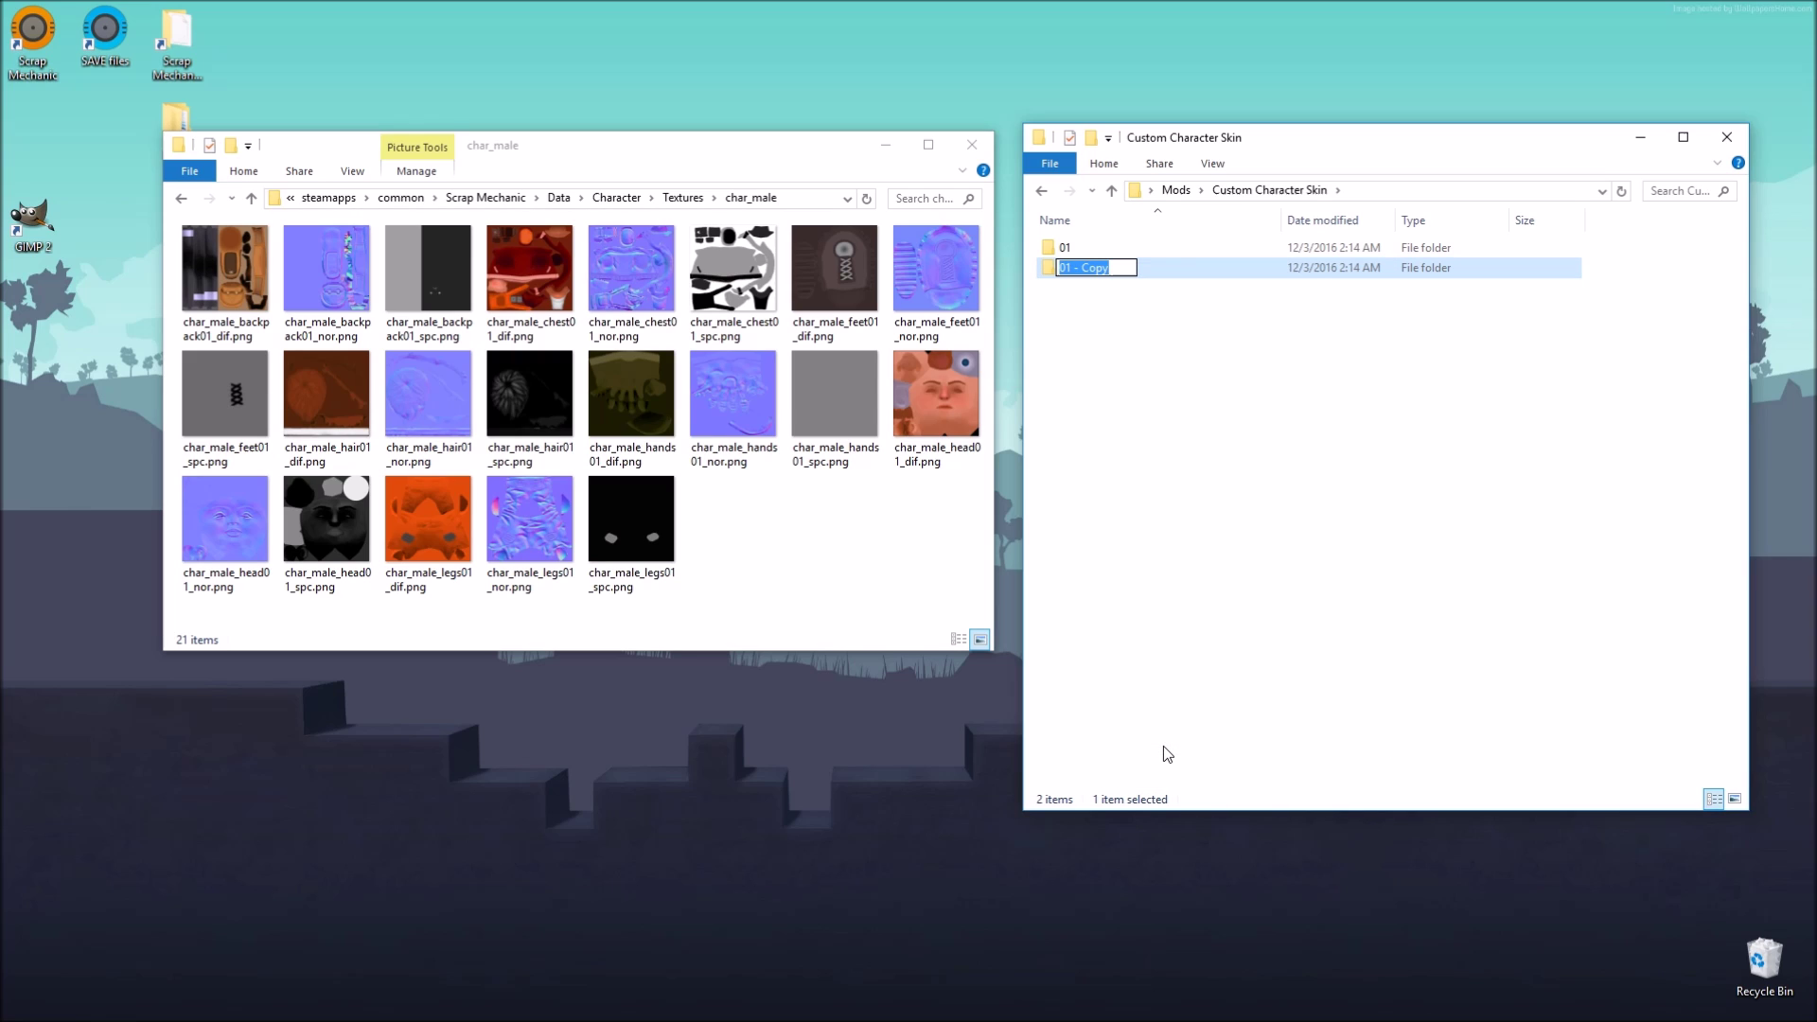
pyautogui.write('Backup')
pyautogui.press('Return')
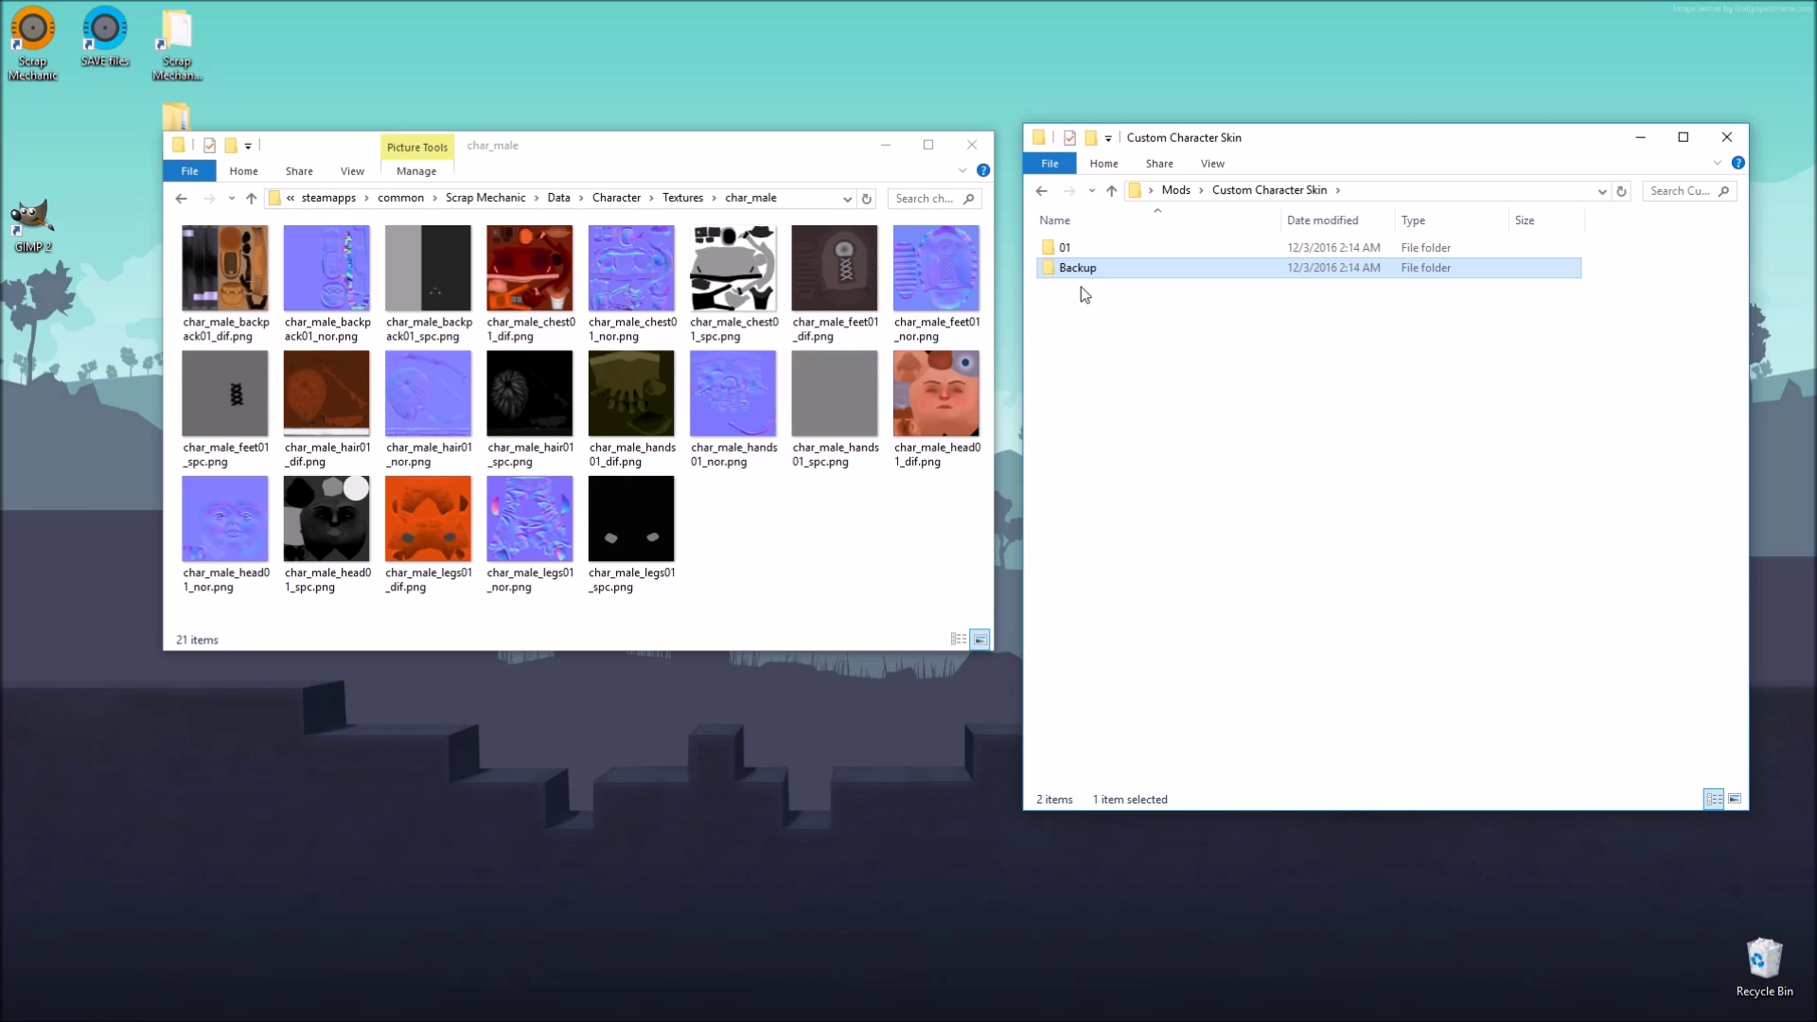
# Step: Open the 01 folder and drag char_male_legs01_dif.png onto GIMP to launch it
pyautogui.doubleClick(1065, 247)
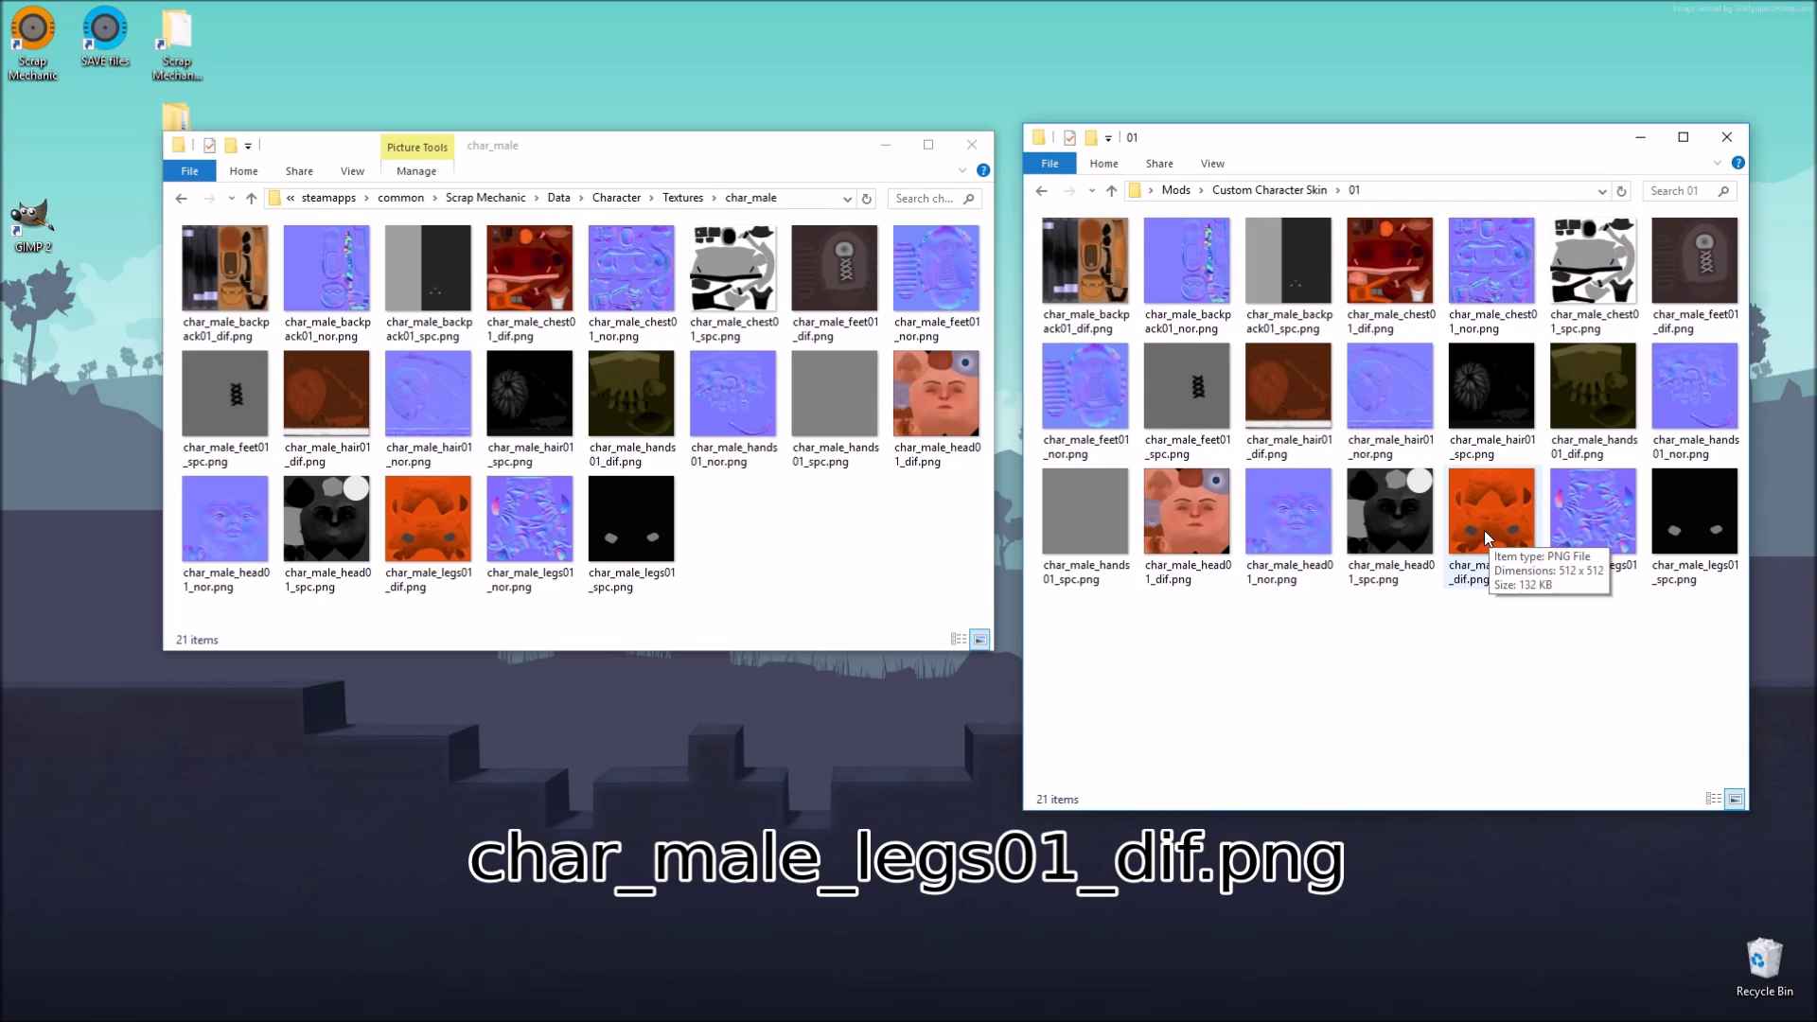
pyautogui.moveTo(1480, 523); pyautogui.dragTo(35, 223)
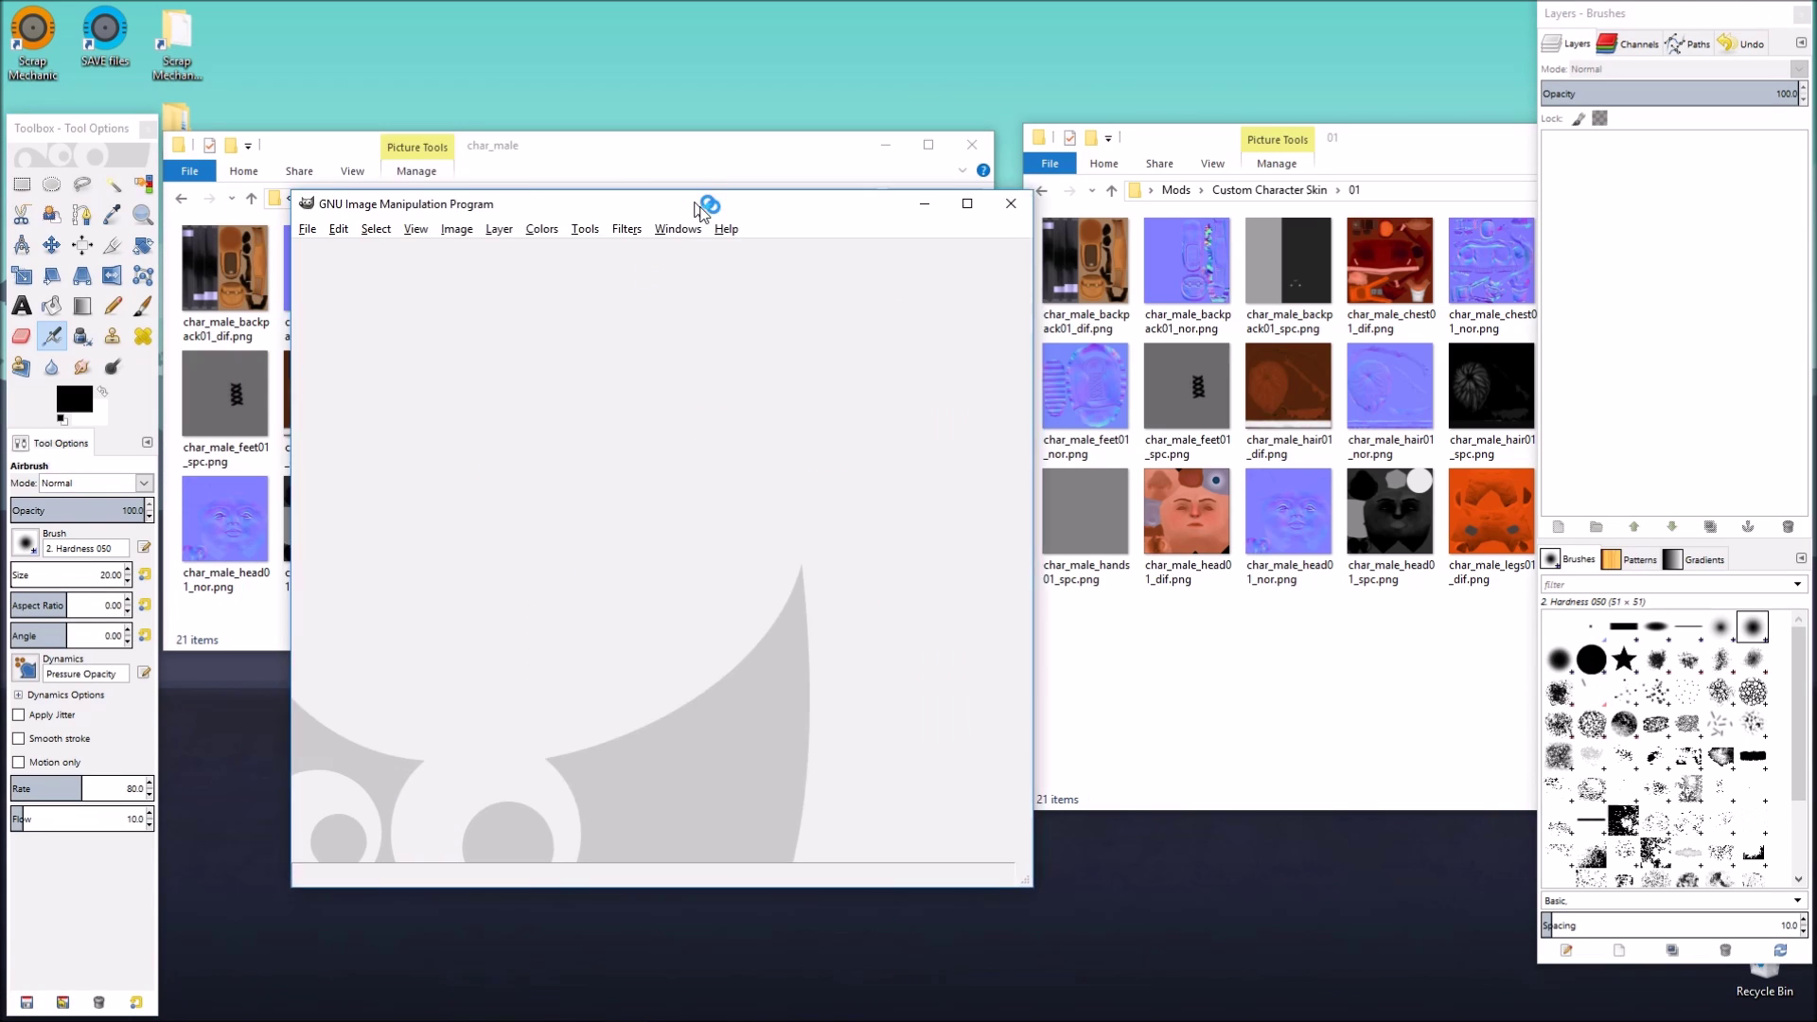
# Step: Open char_male_legs01_dif.png in GIMP, duplicate its layer and hide the original layer
pyautogui.click(1455, 633)
pyautogui.moveTo(1492, 516); pyautogui.dragTo(795, 485)
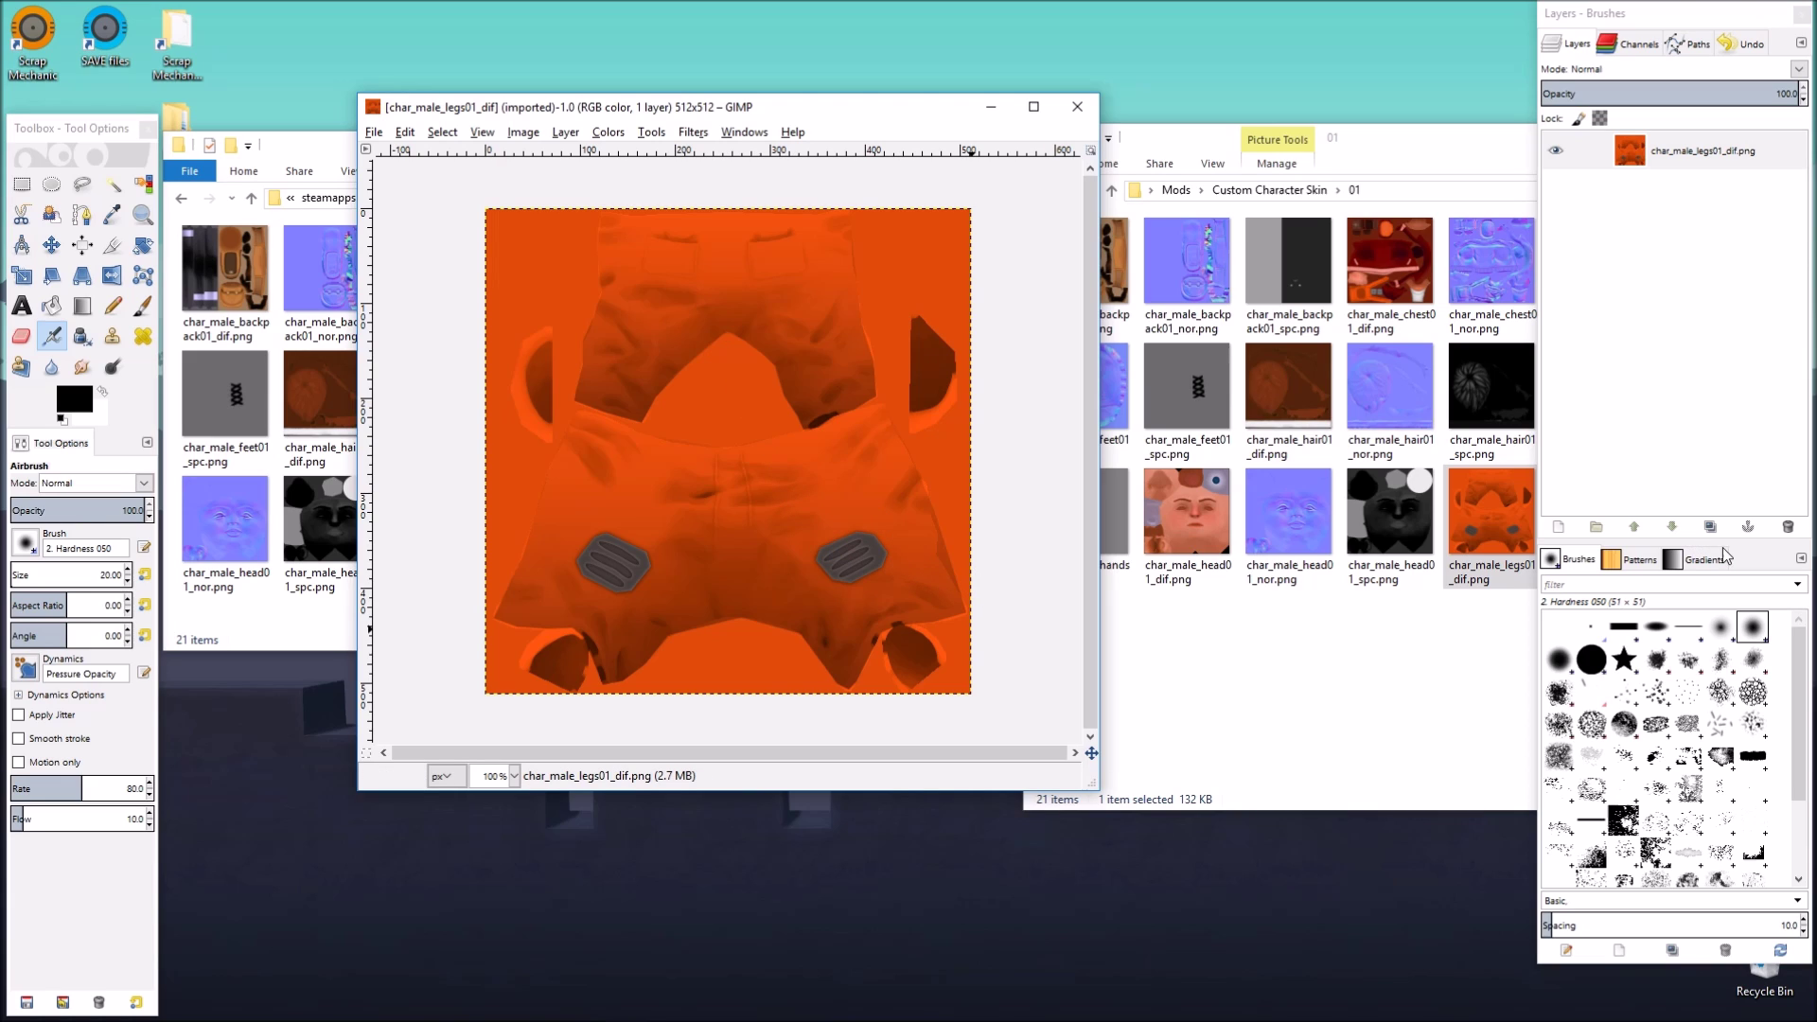
pyautogui.click(1711, 527)
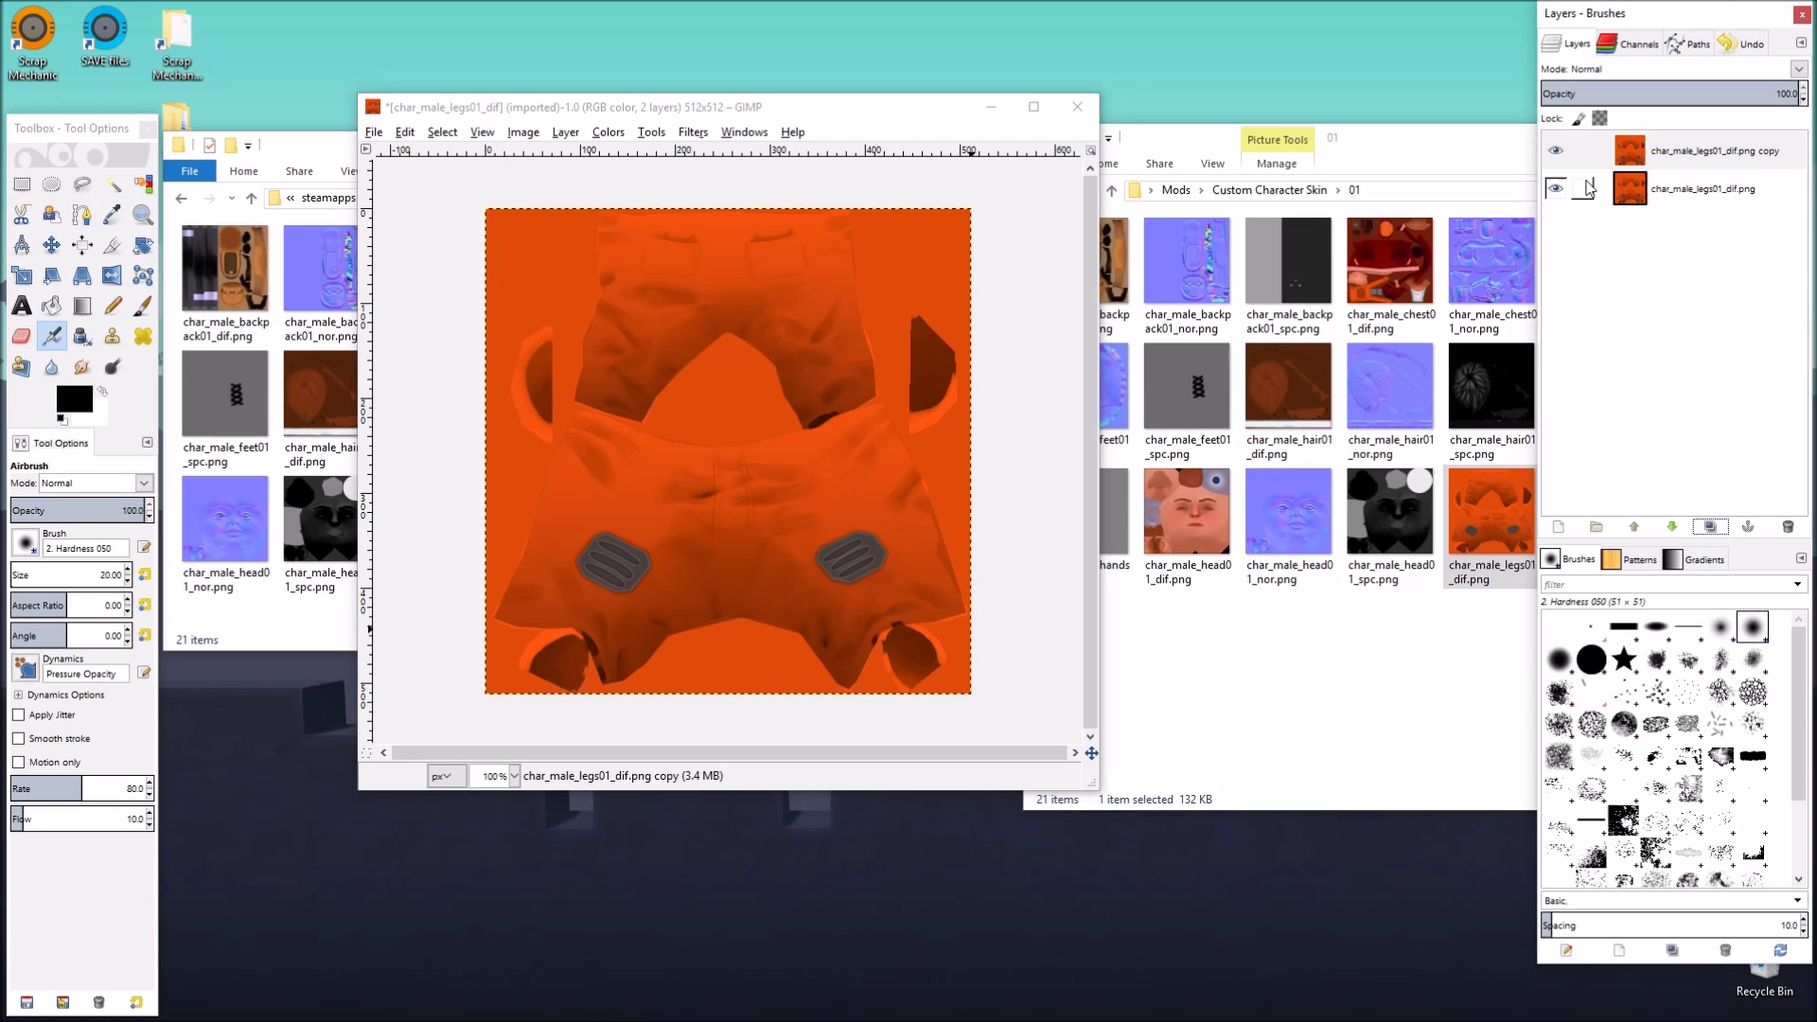
pyautogui.click(1629, 154)
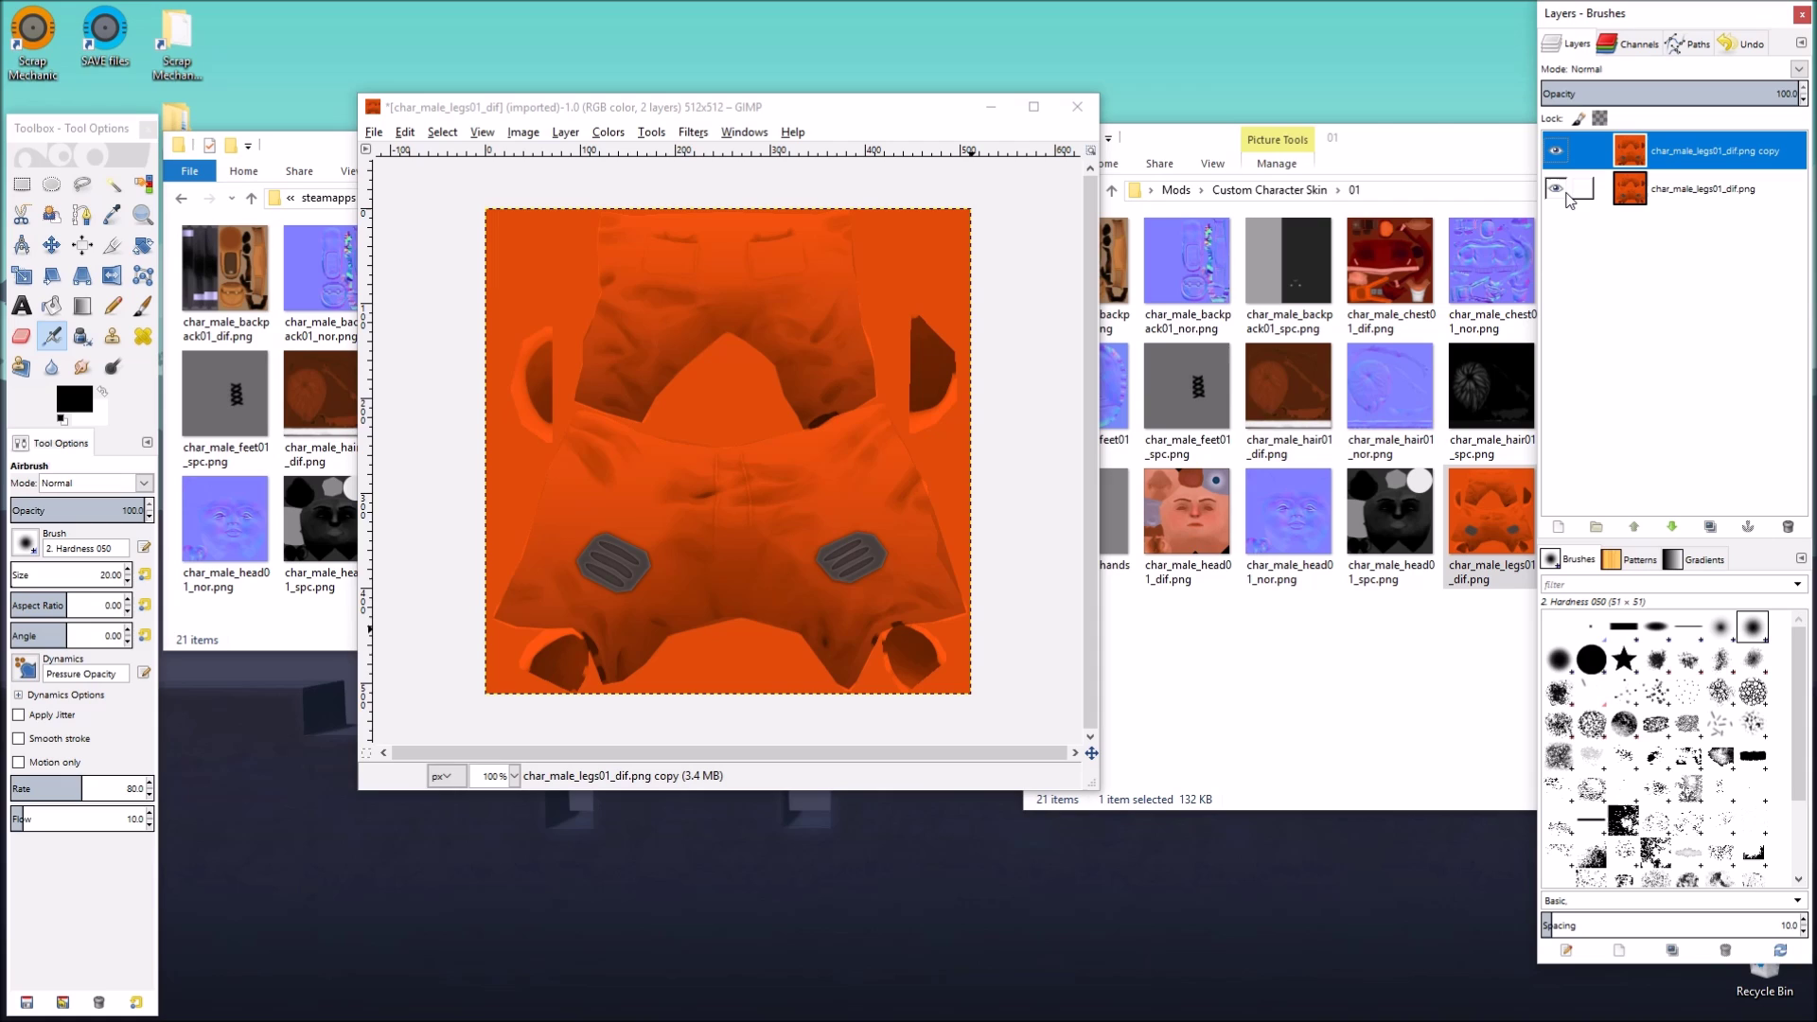
pyautogui.click(1556, 189)
pyautogui.click(609, 132)
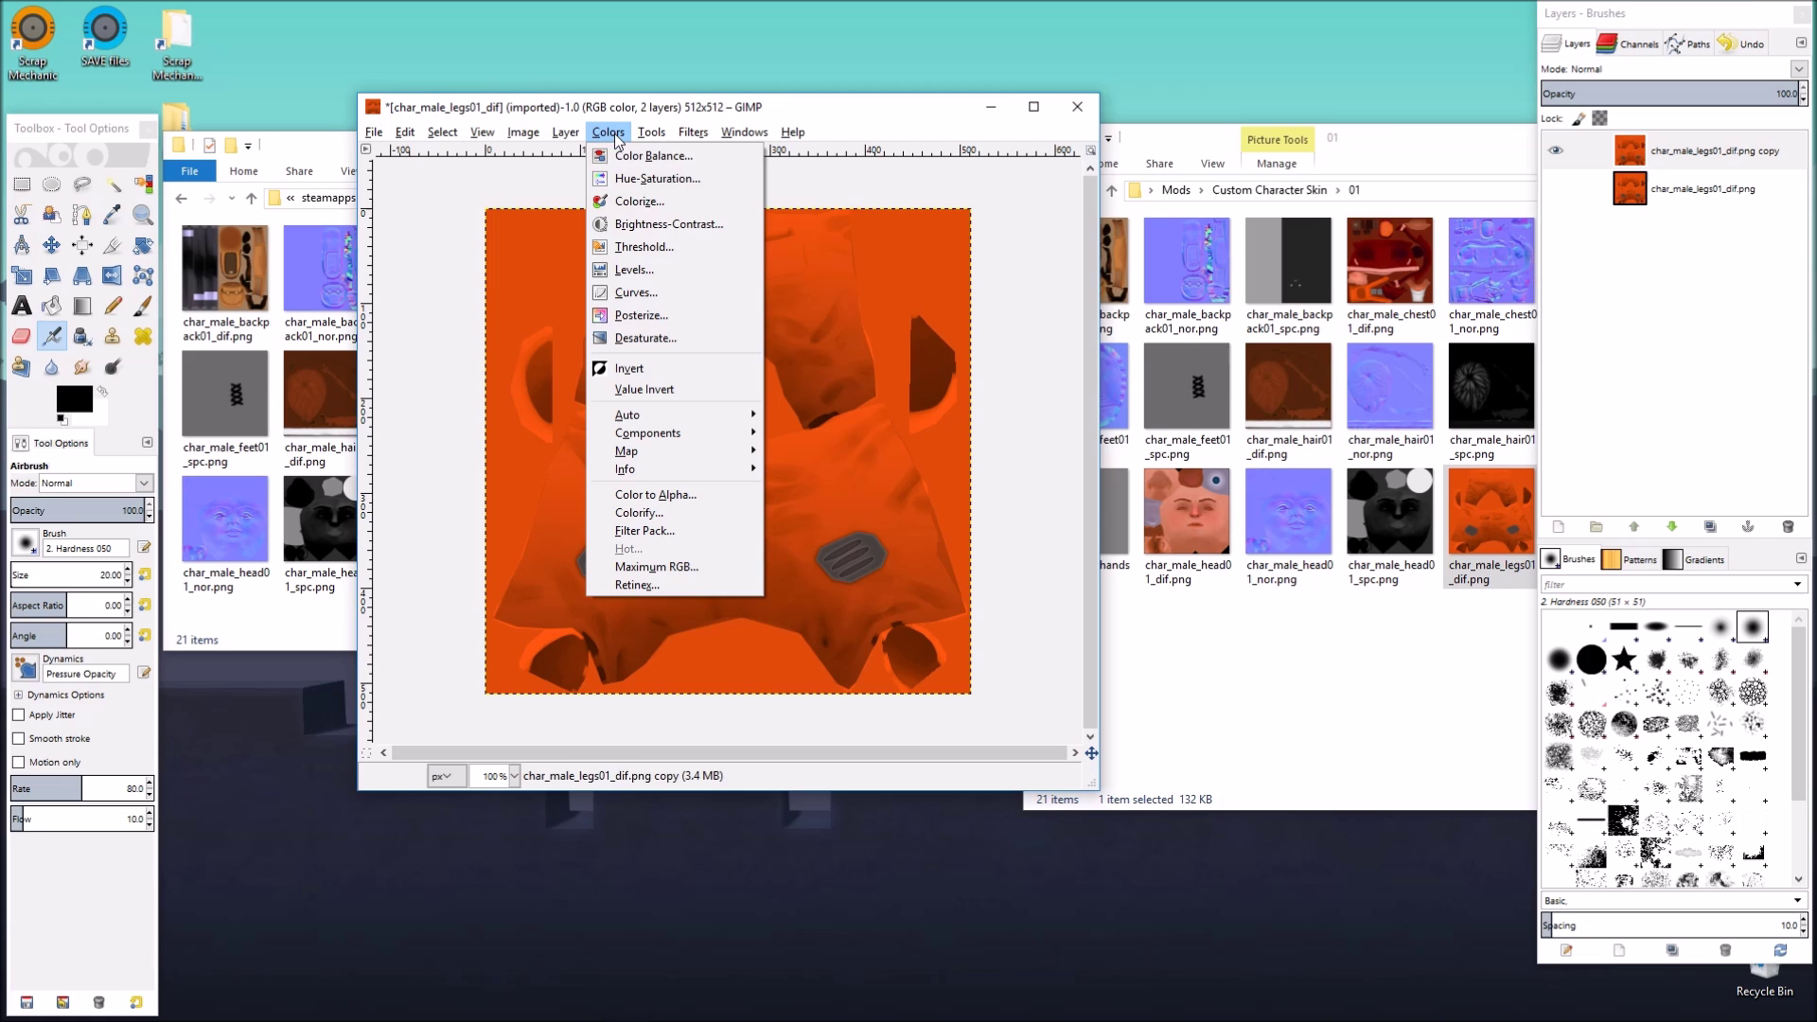
# Step: Apply Hue-Saturation with hue -100 and saturation -75 to the copied legs layer
pyautogui.click(631, 182)
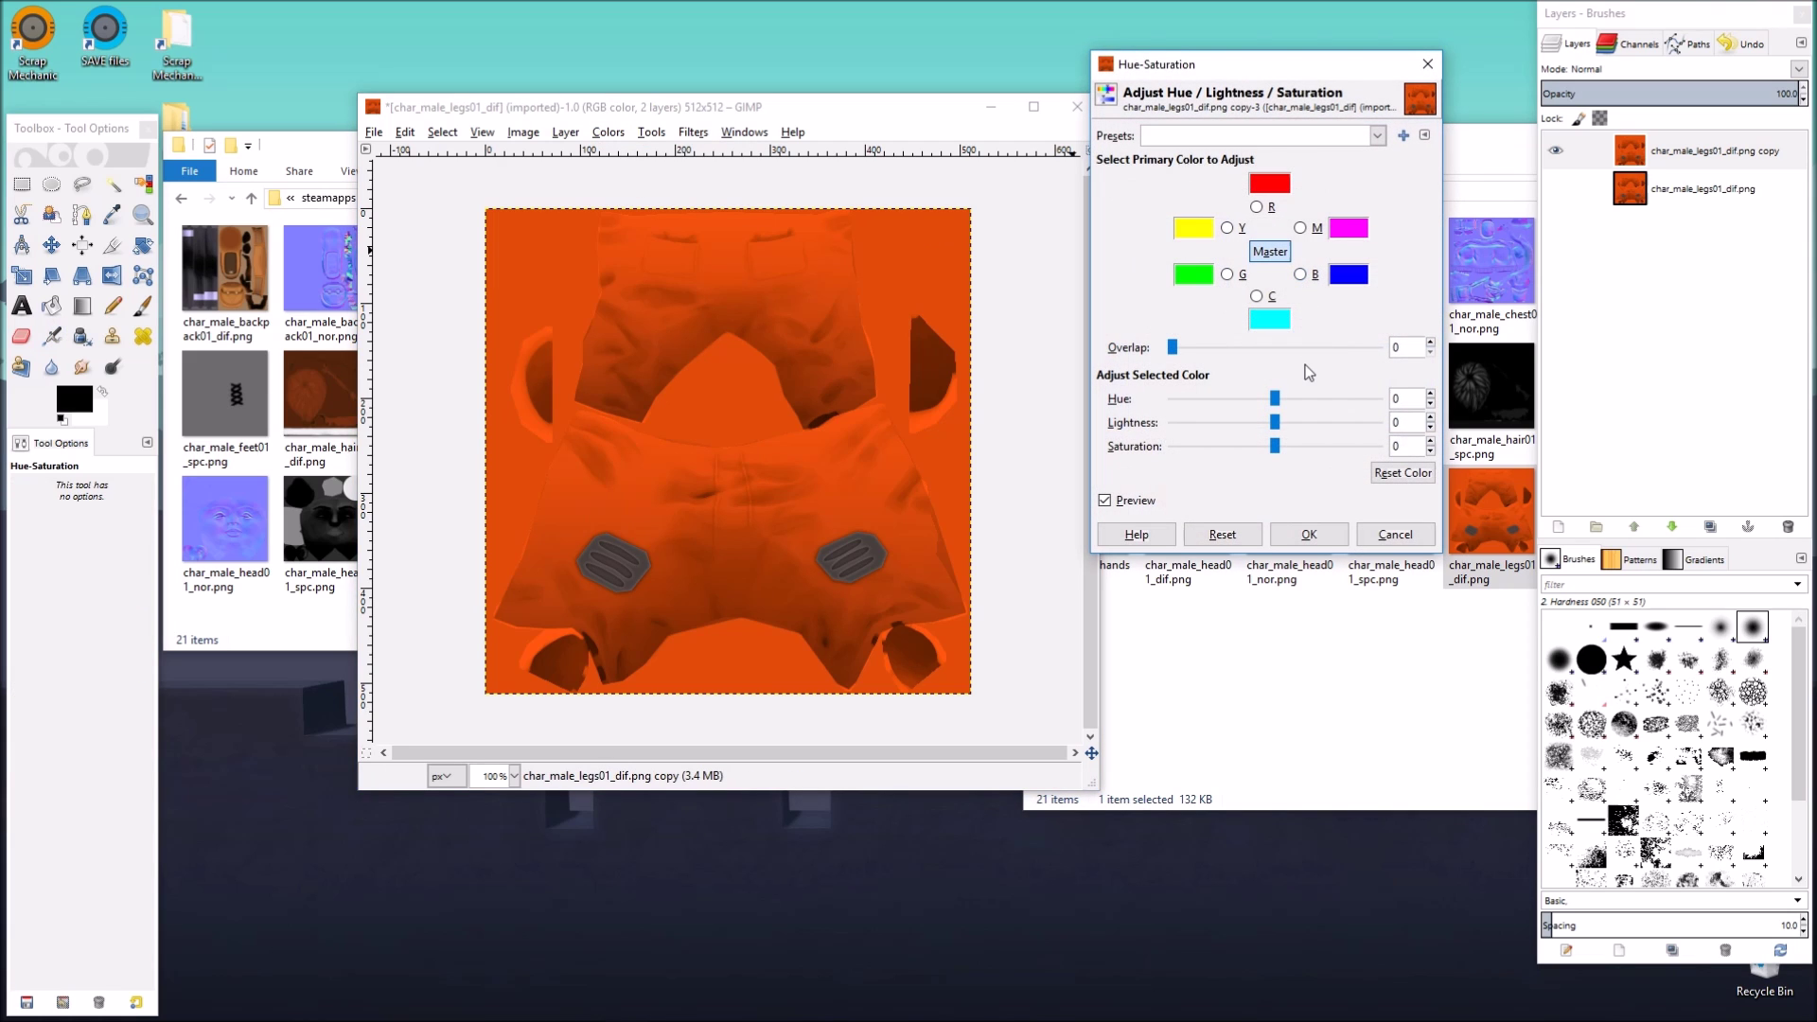
pyautogui.moveTo(1275, 398); pyautogui.dragTo(963, 423)
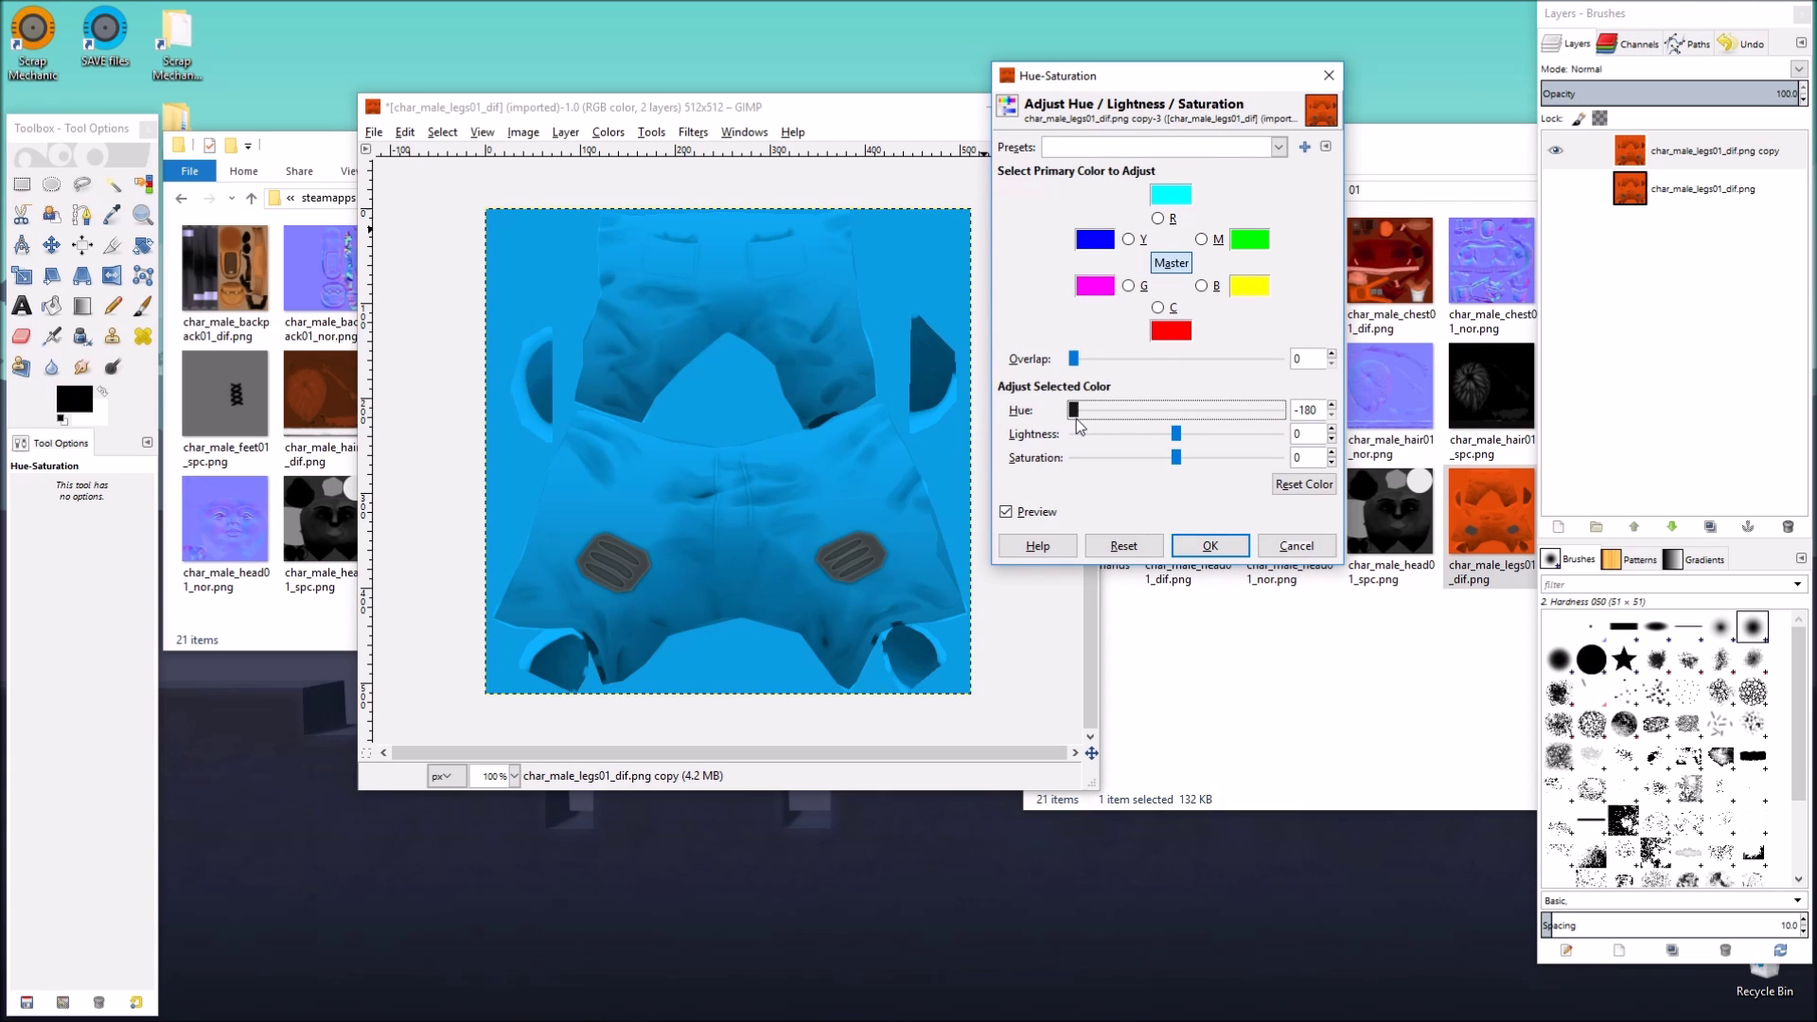
pyautogui.moveTo(1077, 425); pyautogui.dragTo(1123, 425)
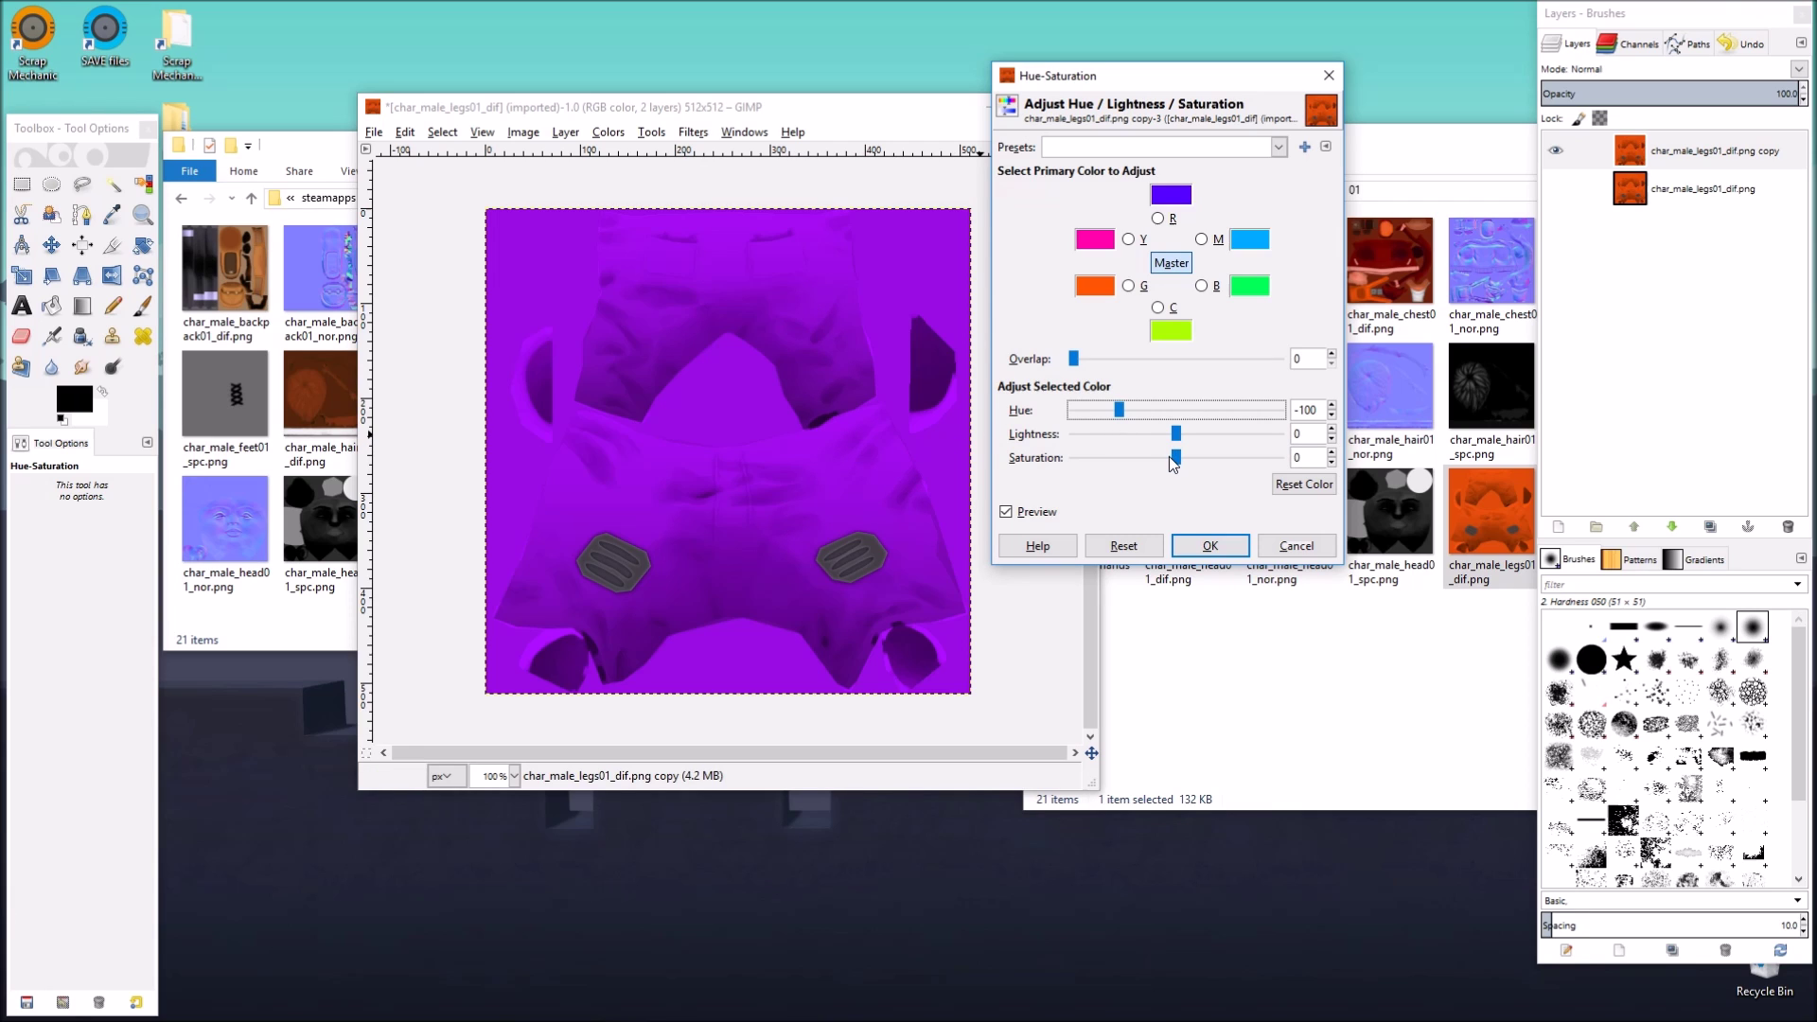
pyautogui.moveTo(1180, 459); pyautogui.dragTo(1105, 474)
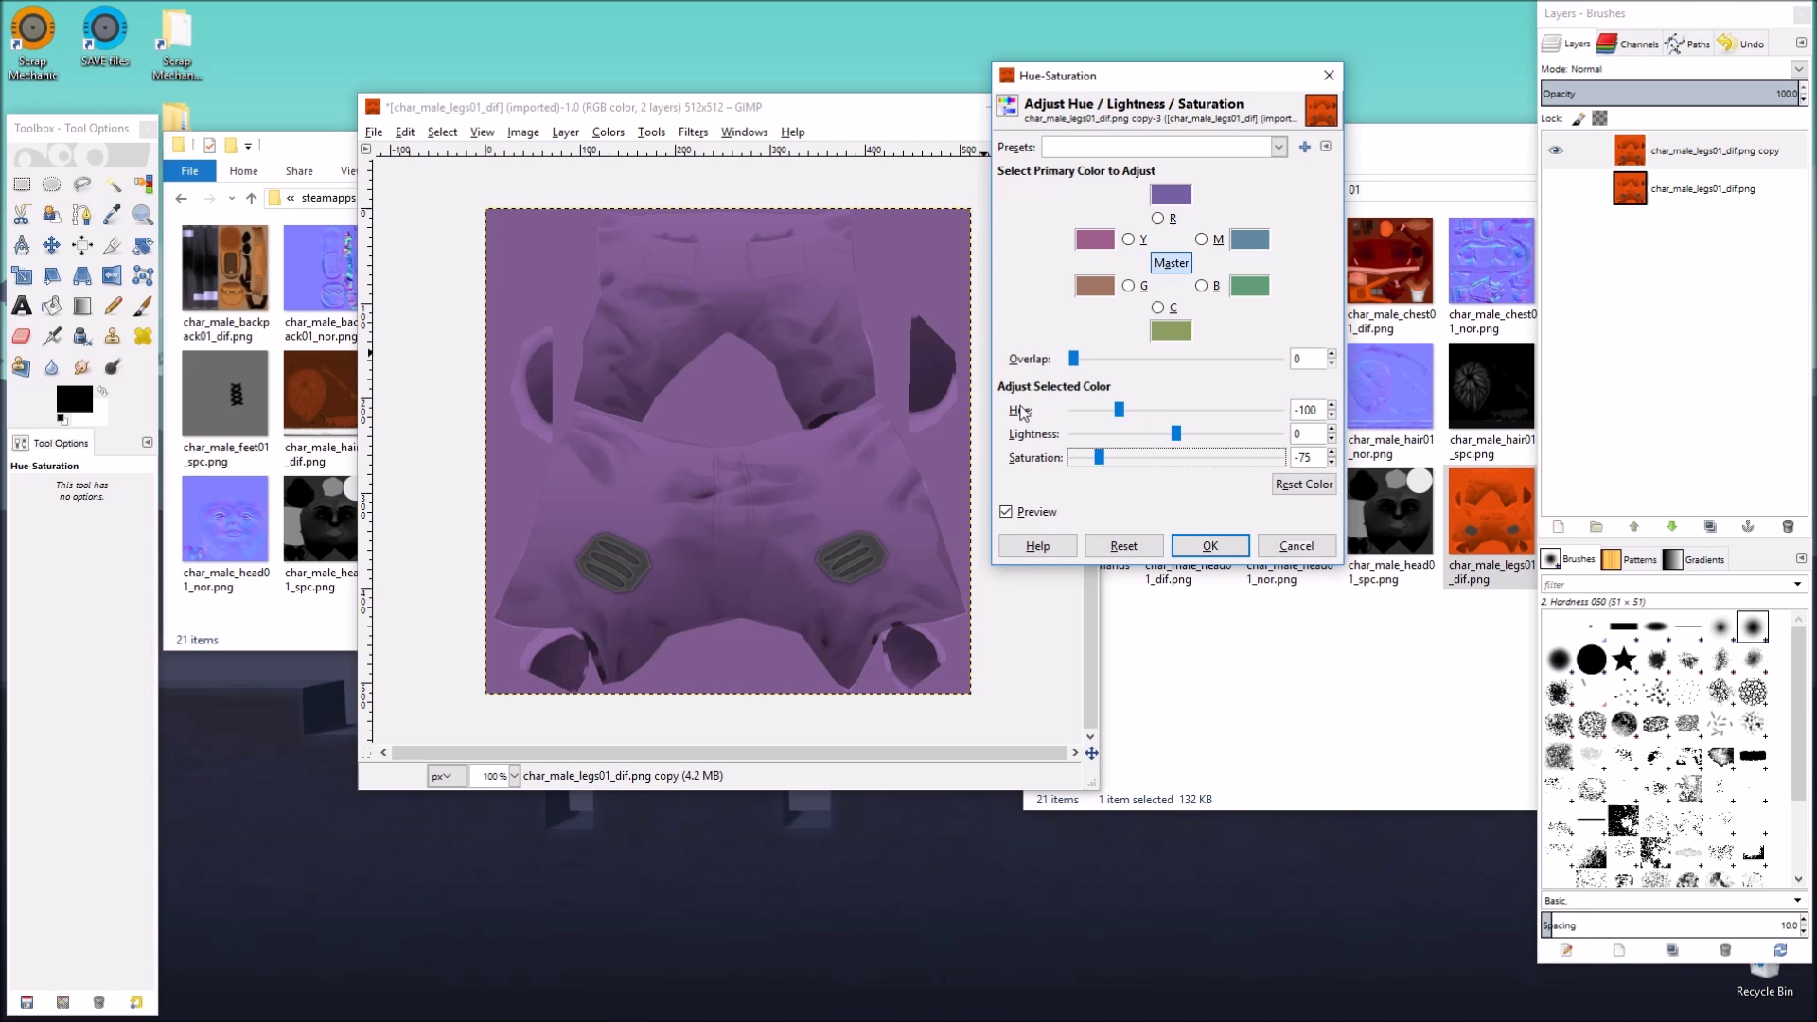
pyautogui.click(1323, 412)
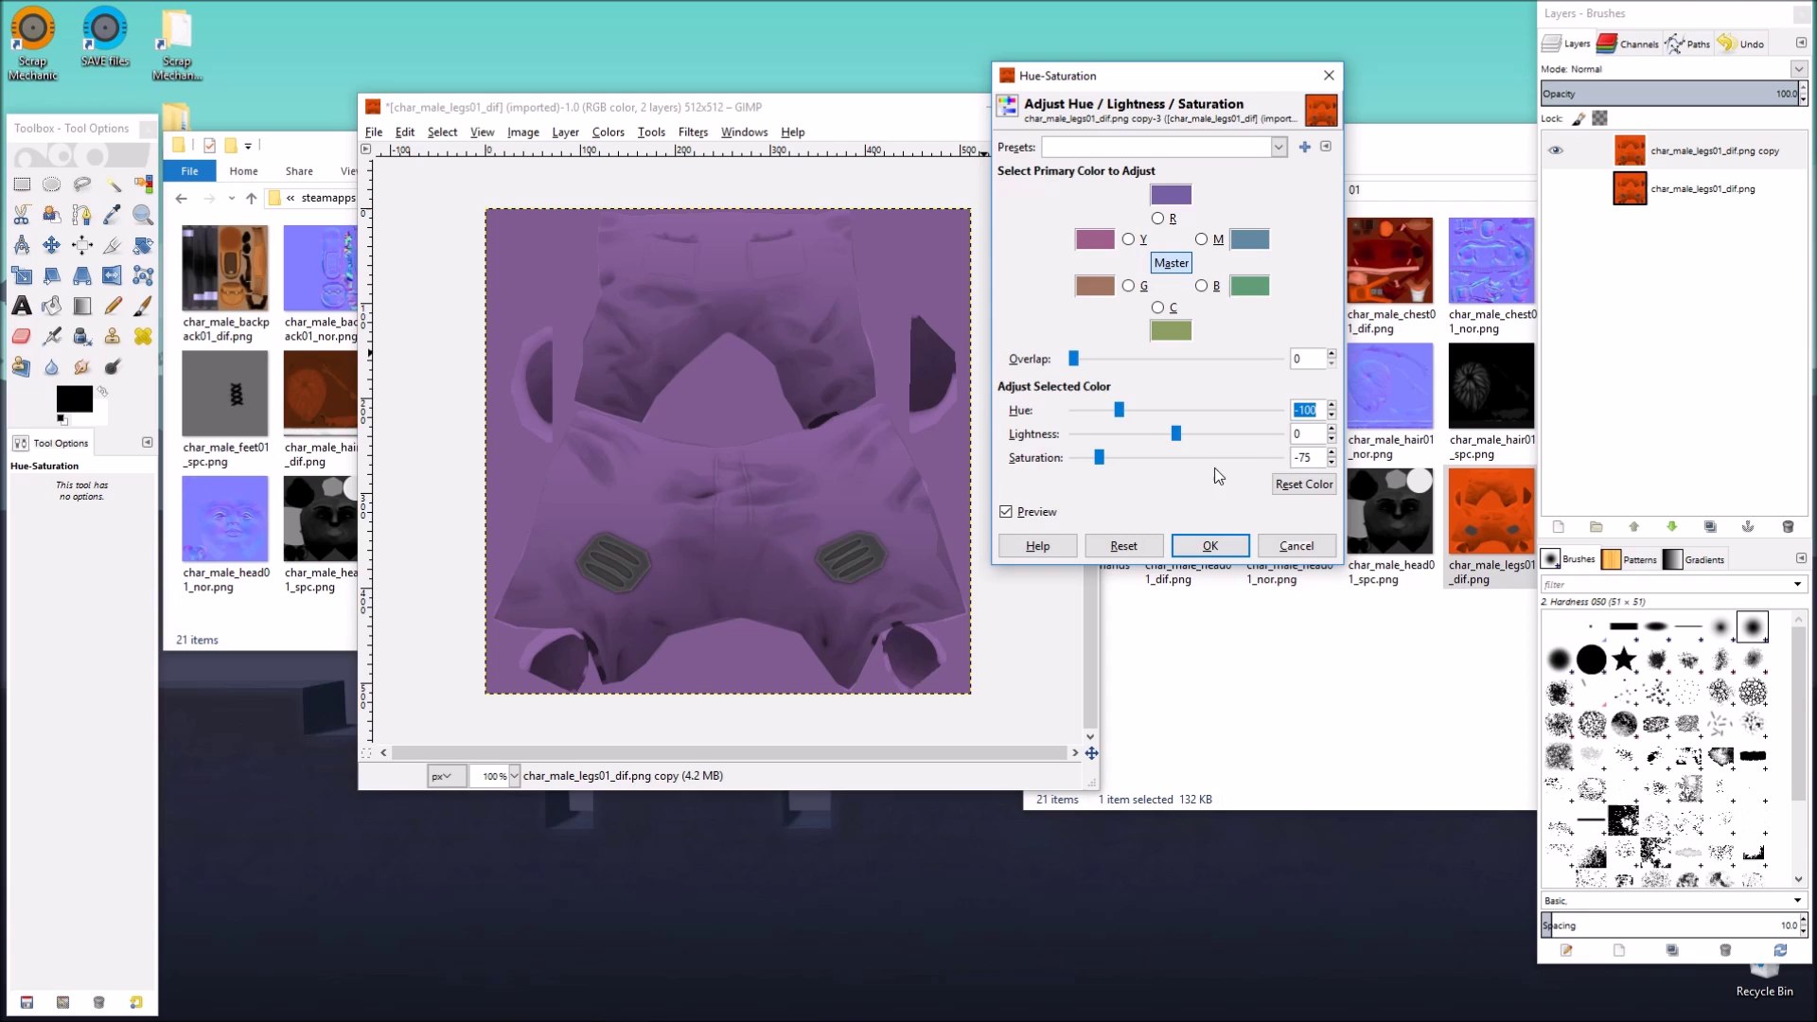
pyautogui.click(1314, 457)
pyautogui.click(1209, 546)
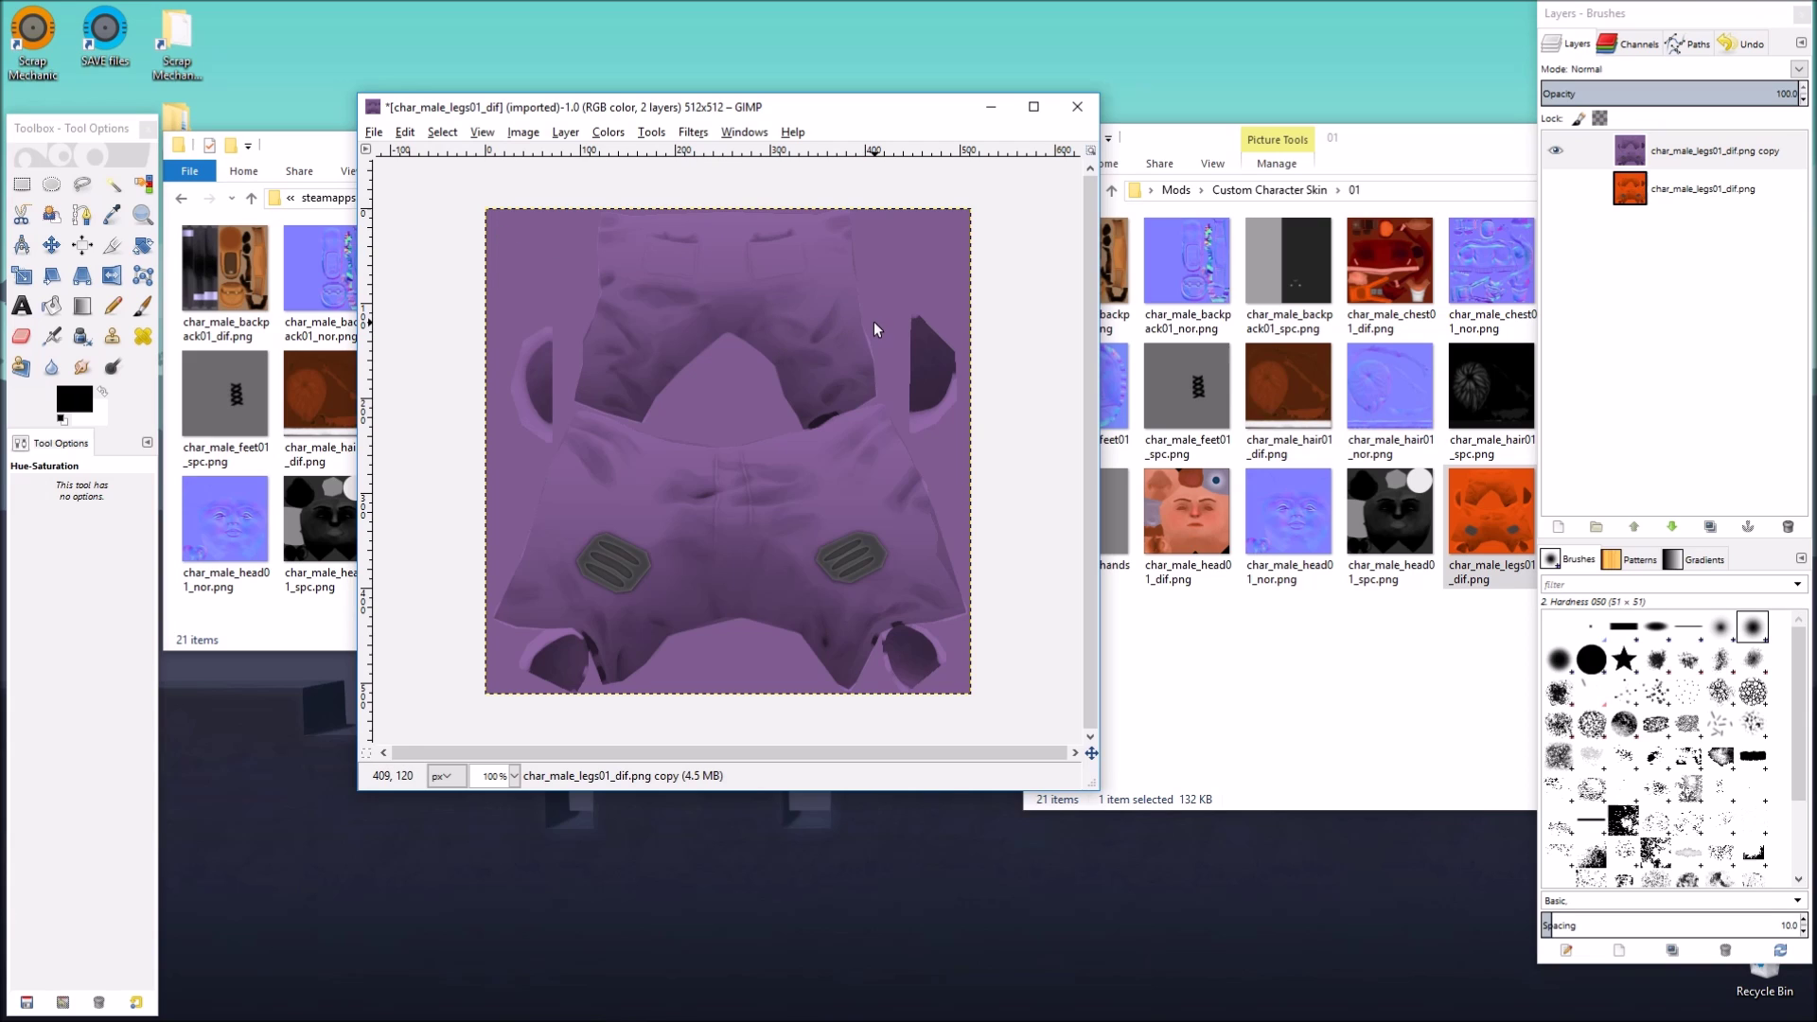
# Step: Zoom onto the top pocket with the Zoom tool, enlarge the window, and set zoom to 800%
pyautogui.click(143, 215)
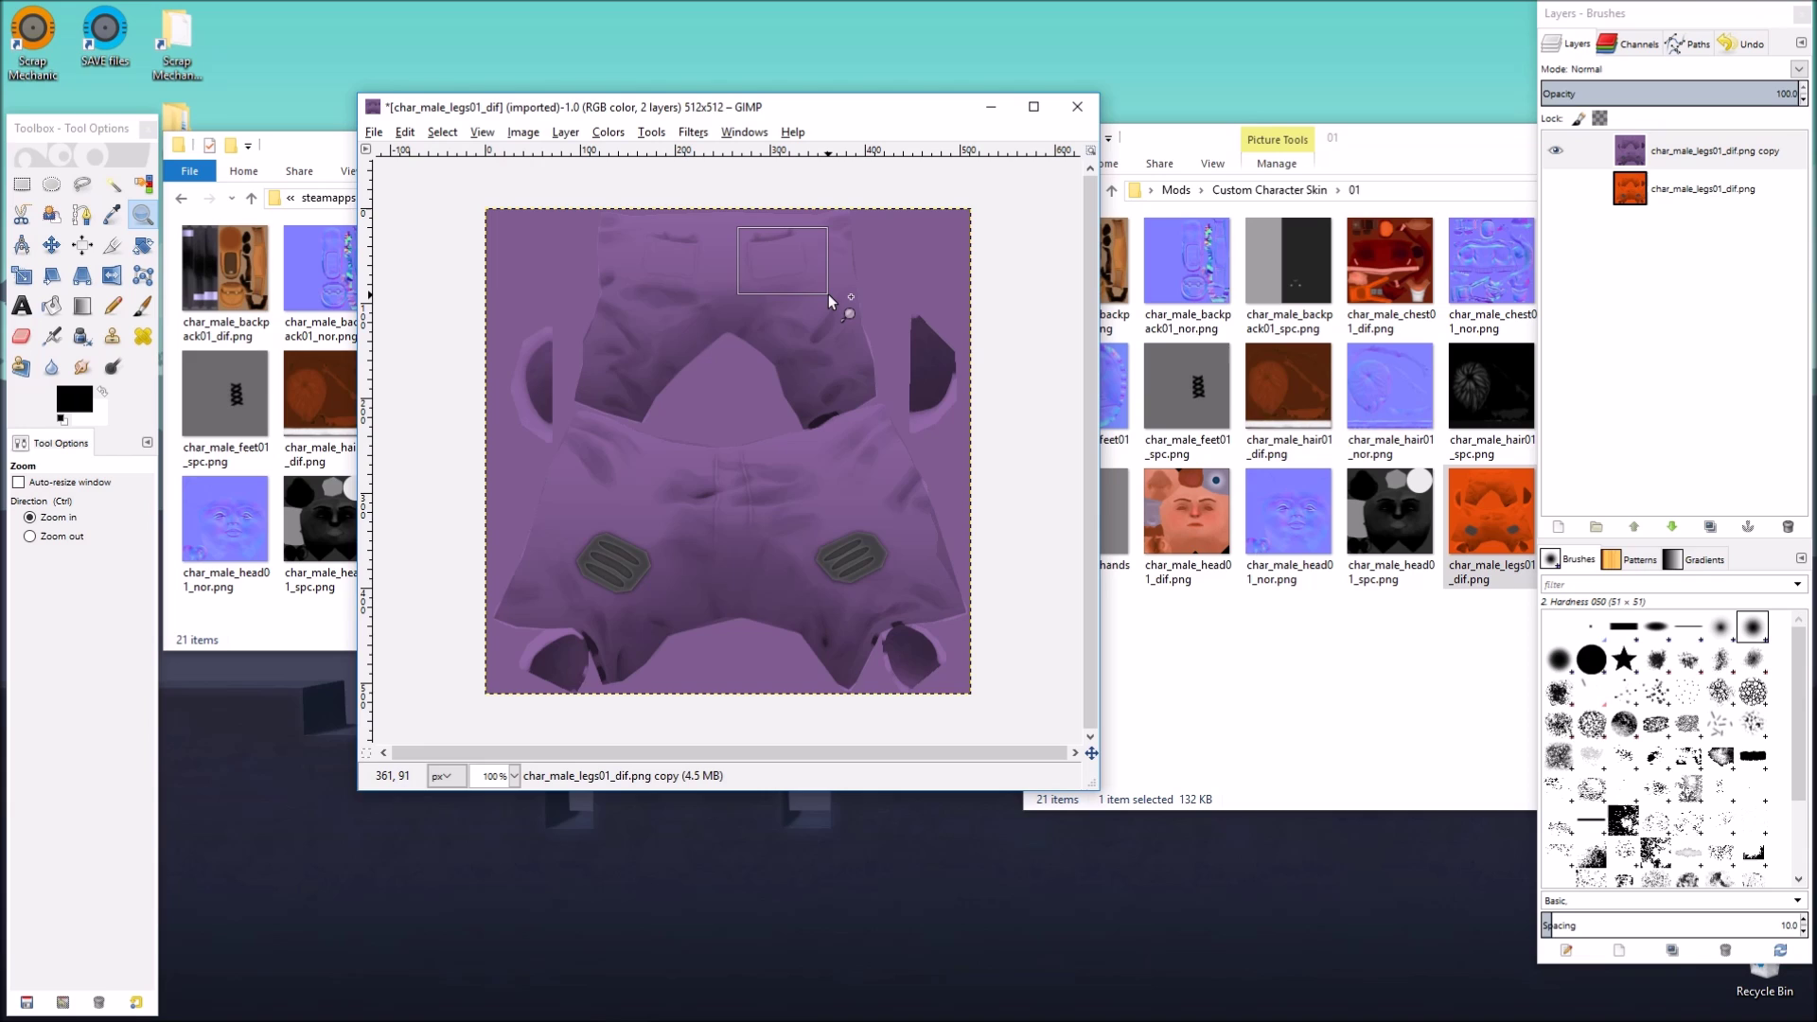
pyautogui.moveTo(827, 293); pyautogui.dragTo(817, 286)
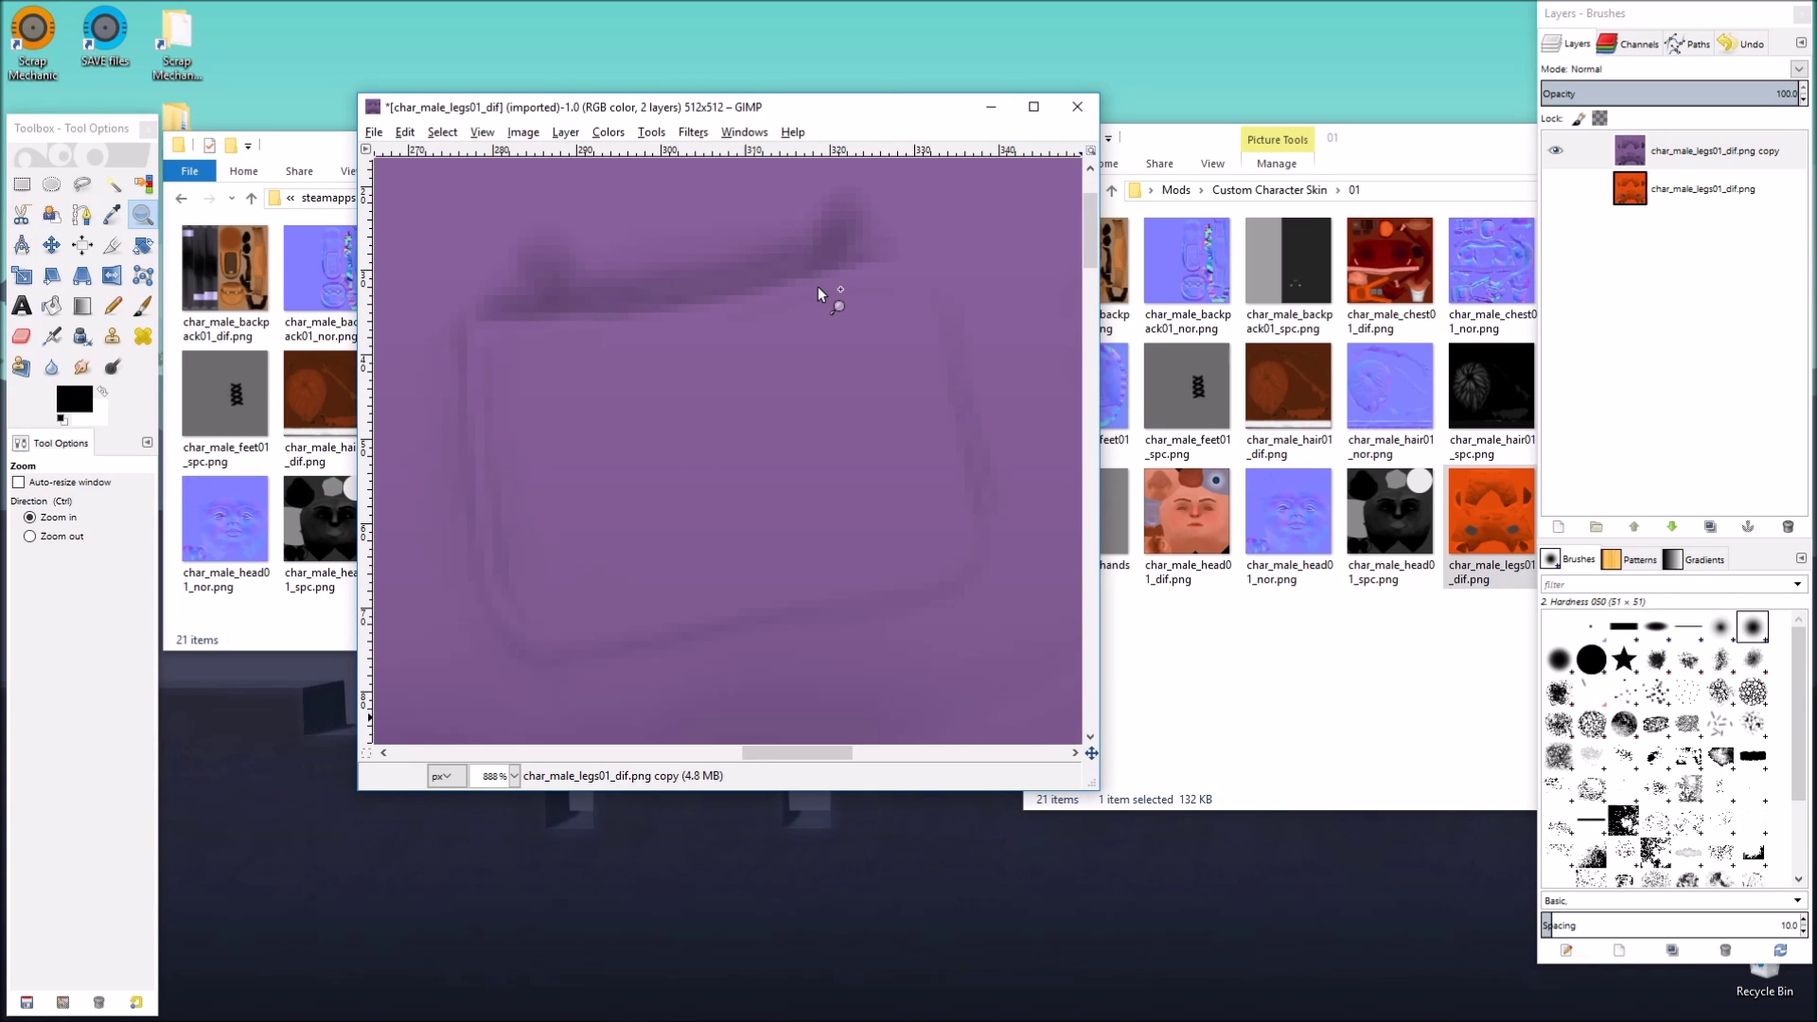
pyautogui.click(818, 286)
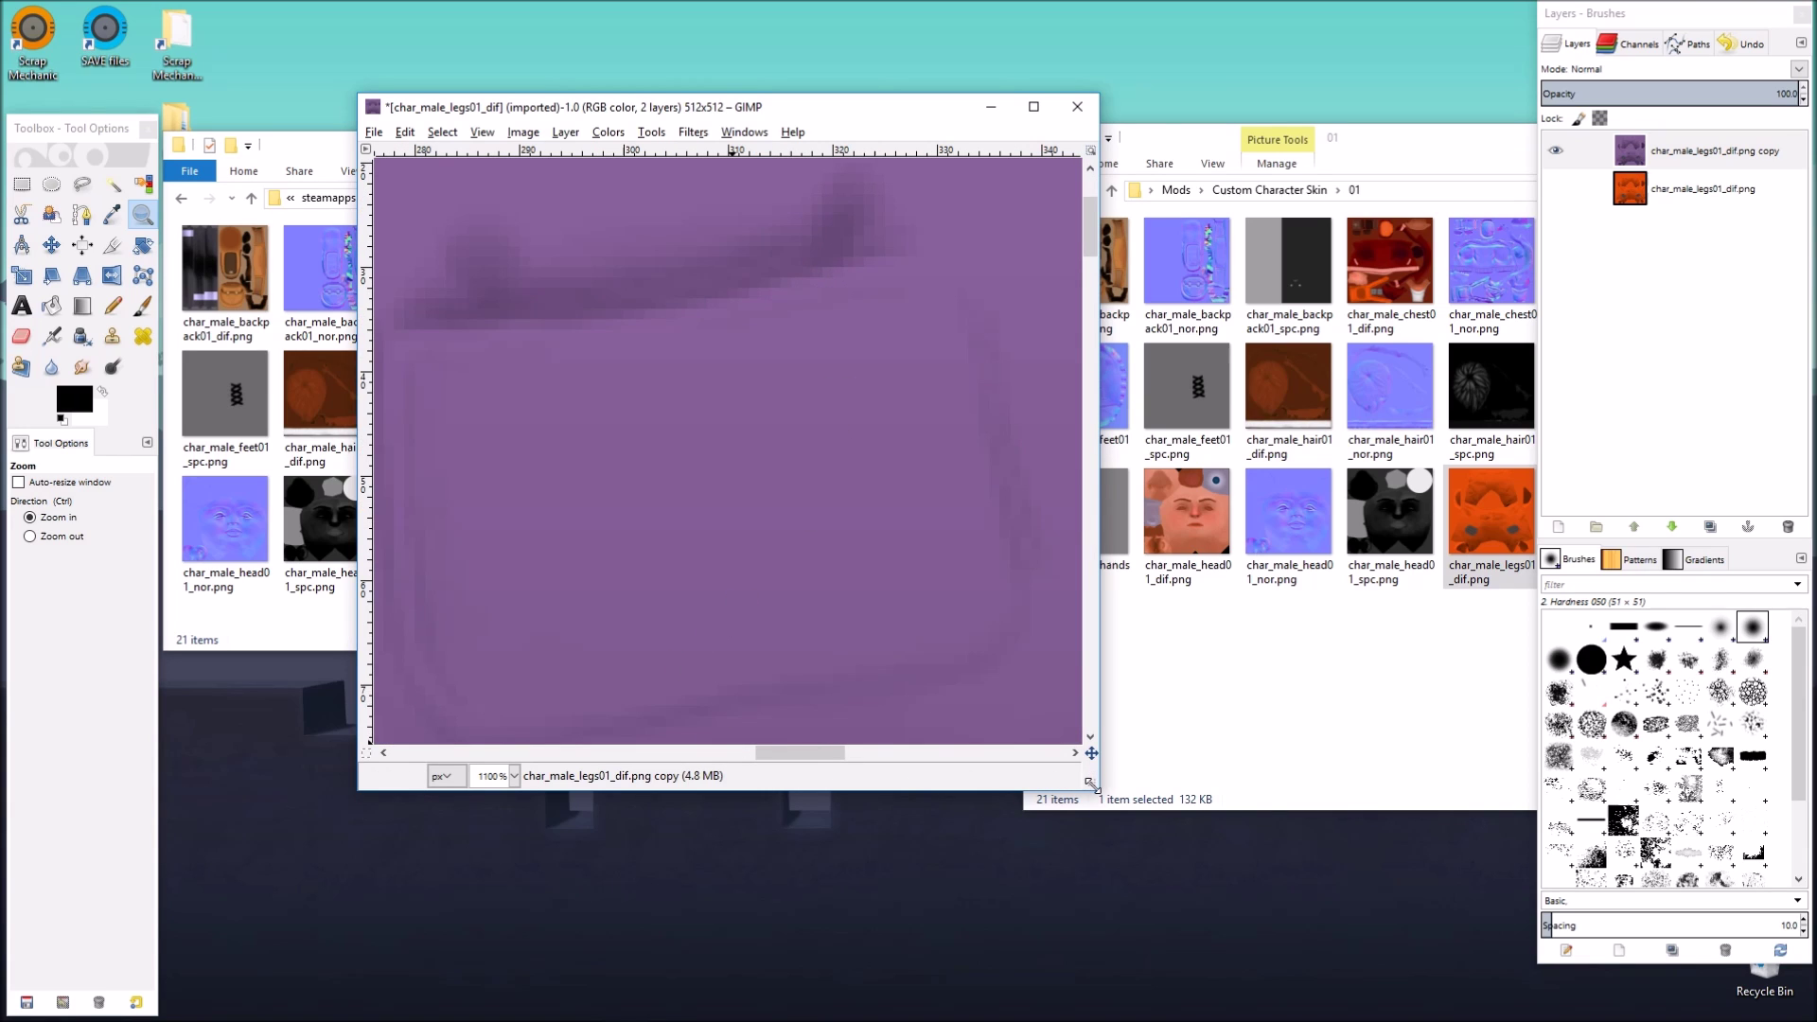
pyautogui.moveTo(1091, 784); pyautogui.dragTo(1276, 918)
pyautogui.click(514, 905)
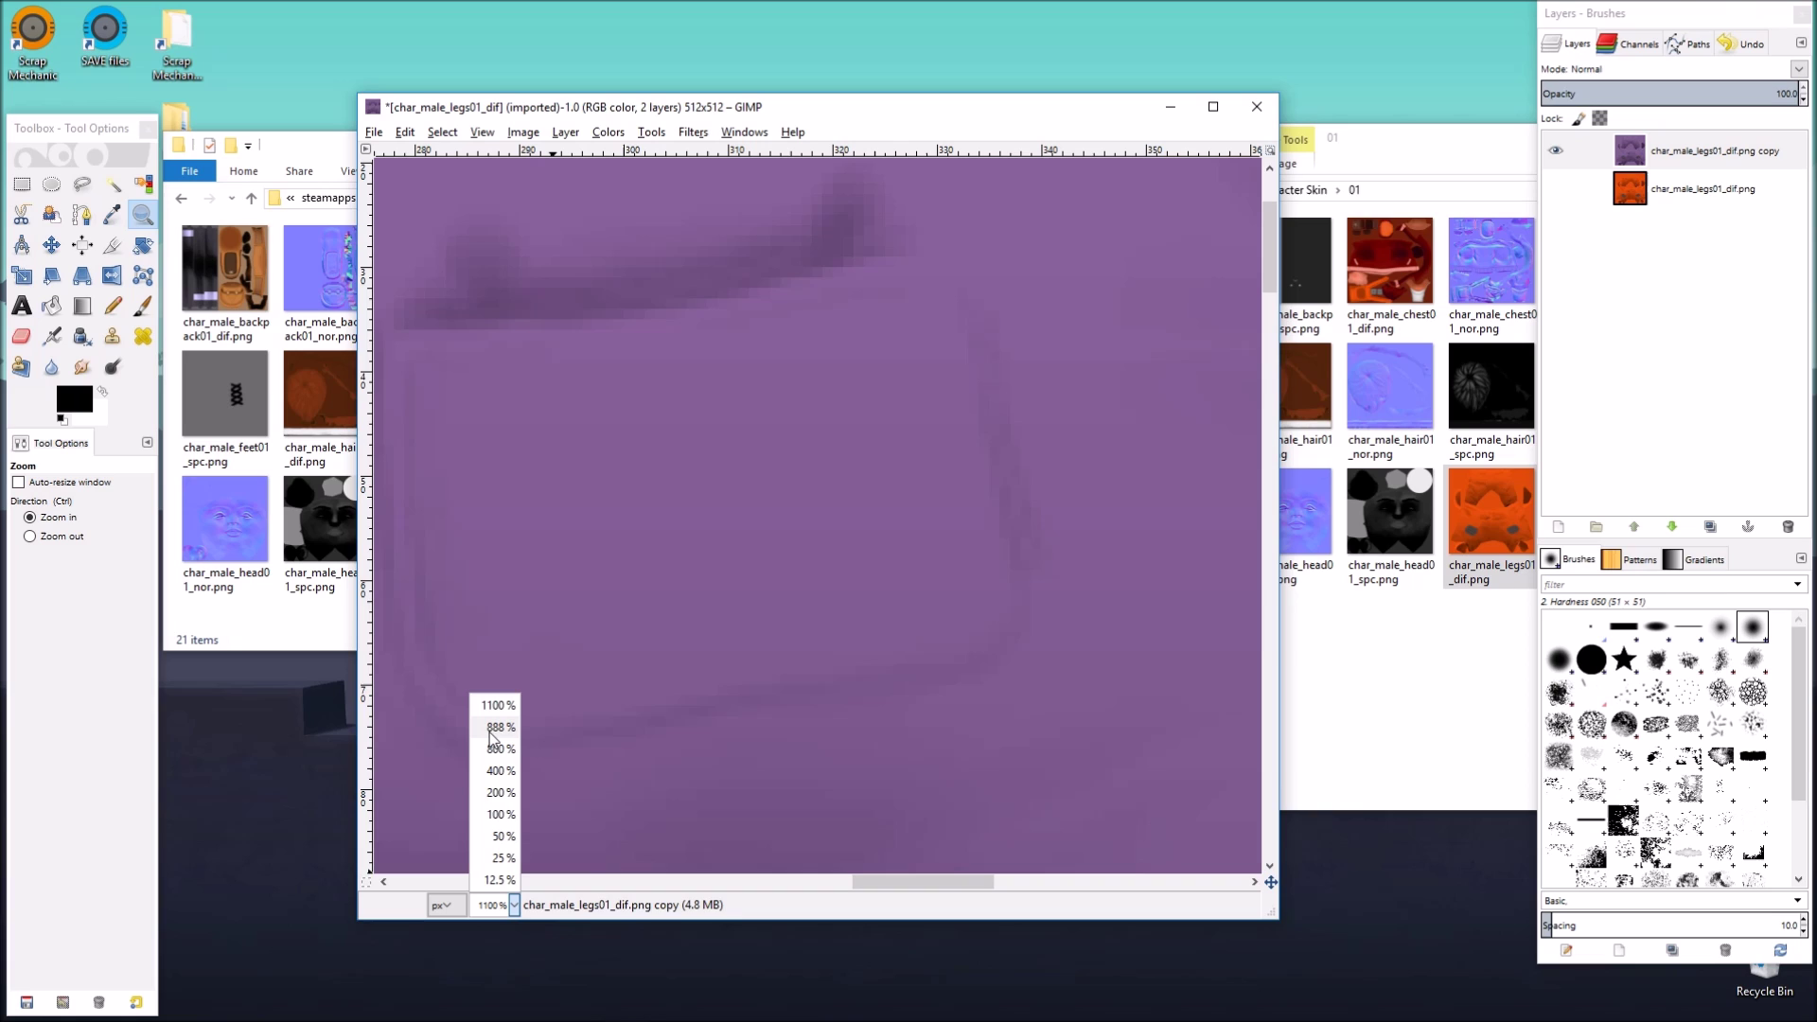
pyautogui.click(492, 727)
pyautogui.click(514, 904)
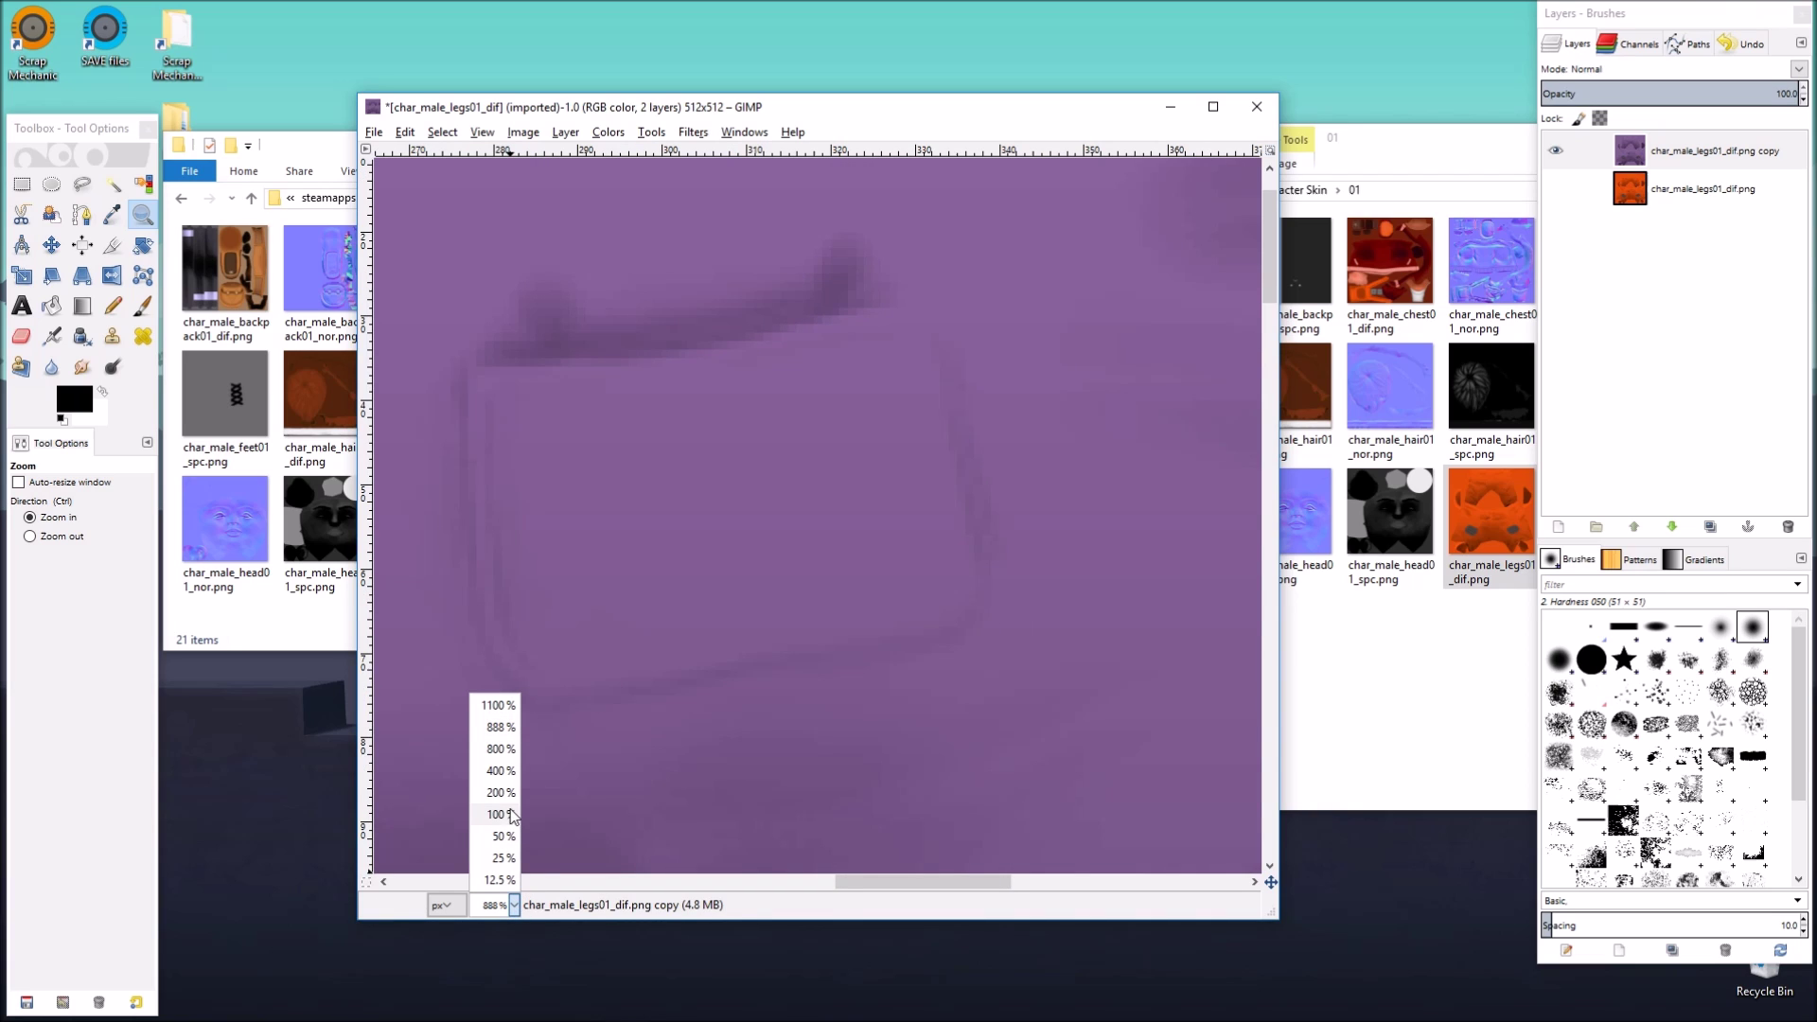
pyautogui.click(497, 749)
pyautogui.hscroll(-3, 803, 882)
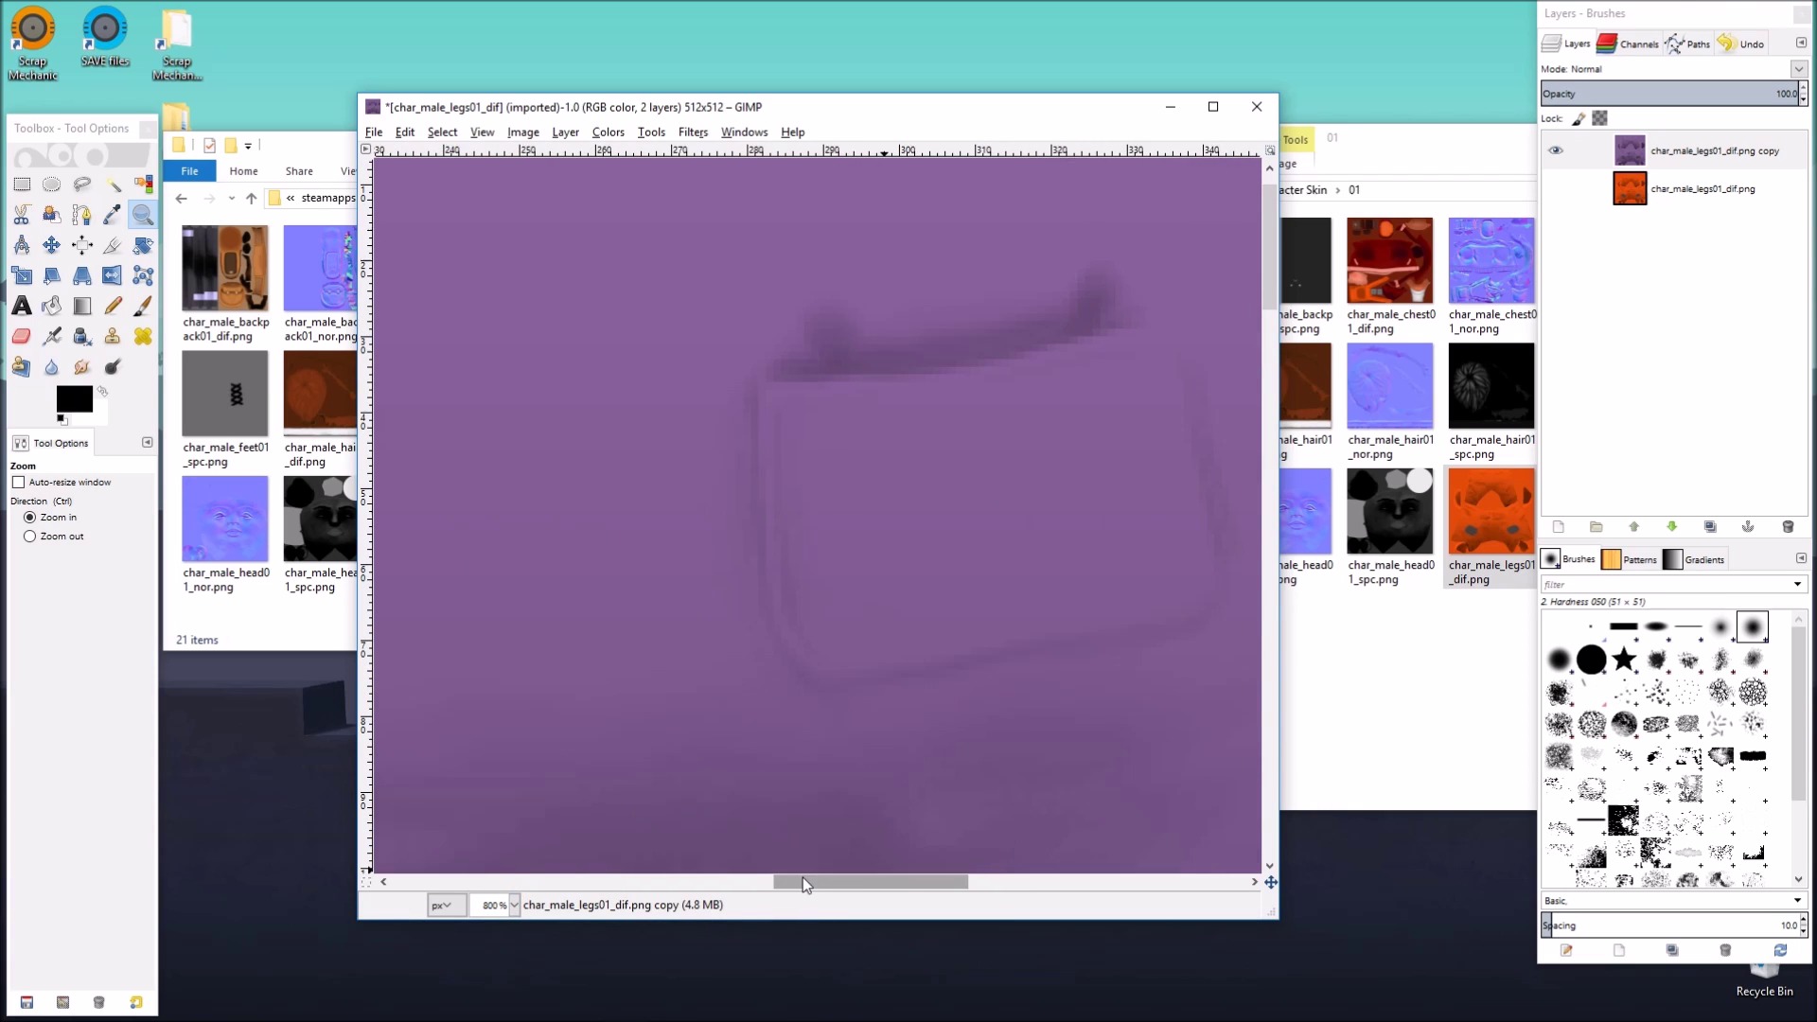
pyautogui.moveTo(803, 877); pyautogui.dragTo(844, 902)
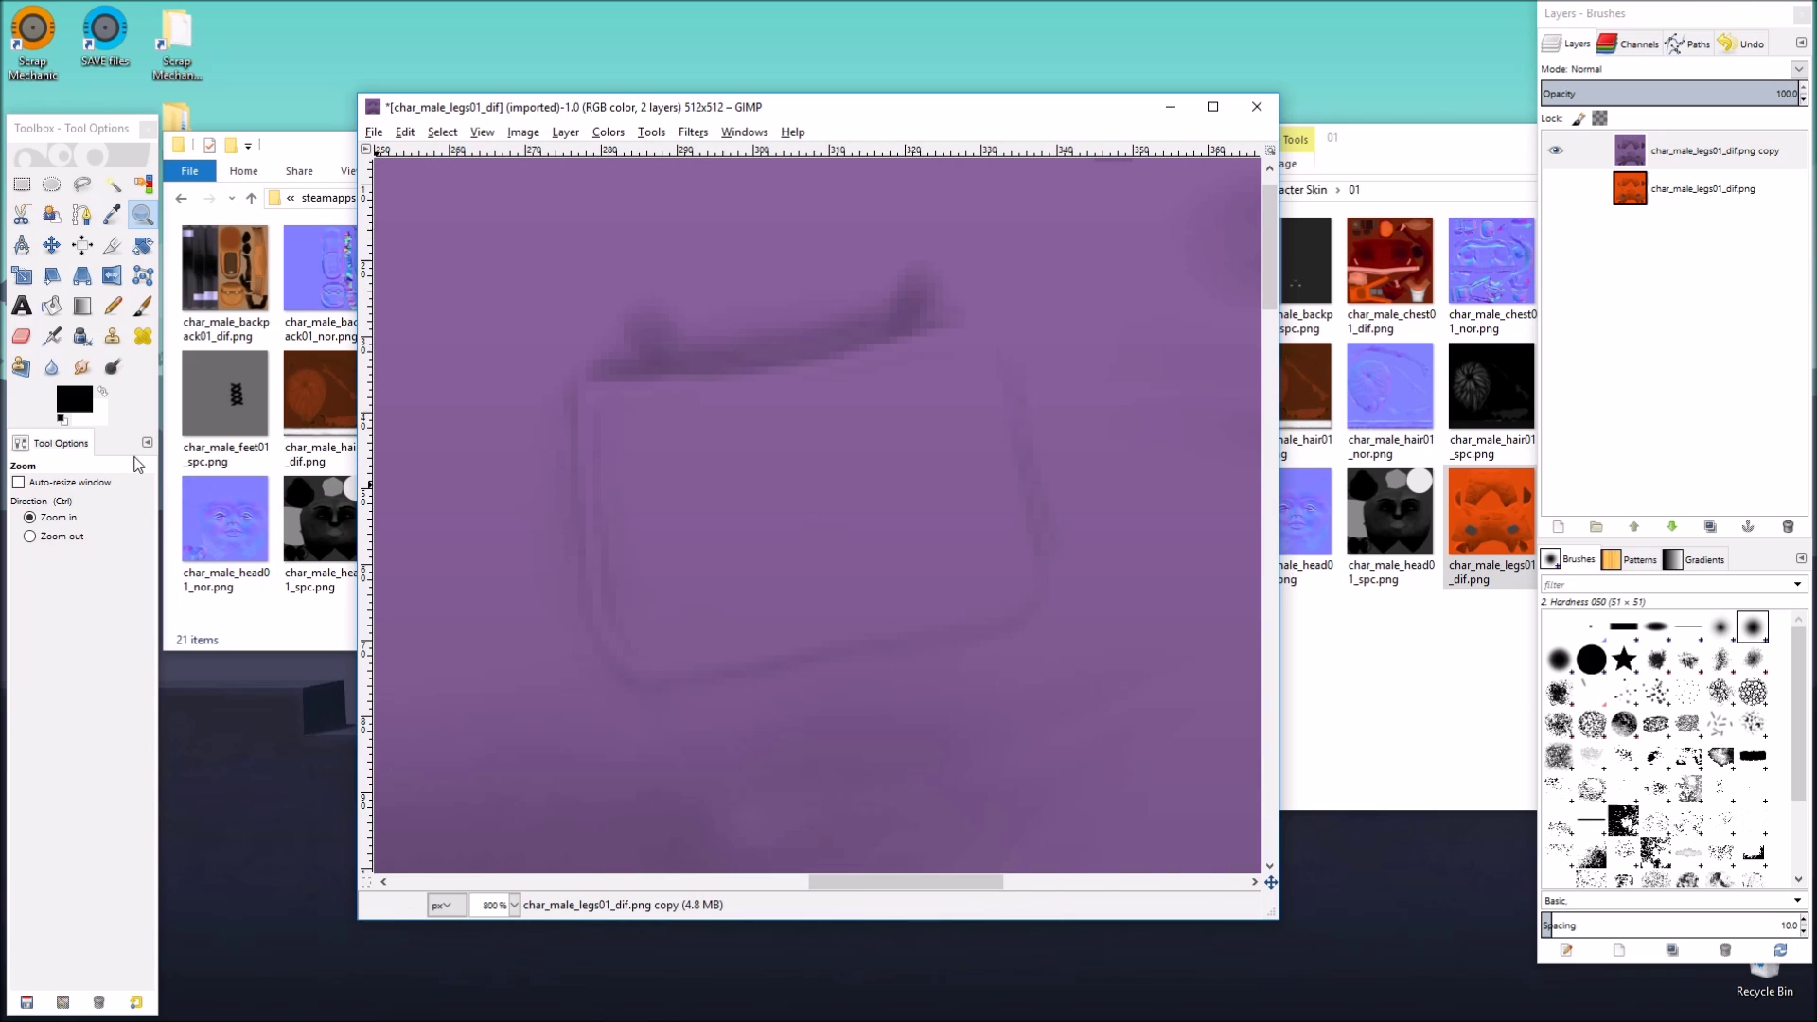
# Step: Add a new transparent layer named 'Layer'
pyautogui.click(140, 309)
pyautogui.click(1559, 528)
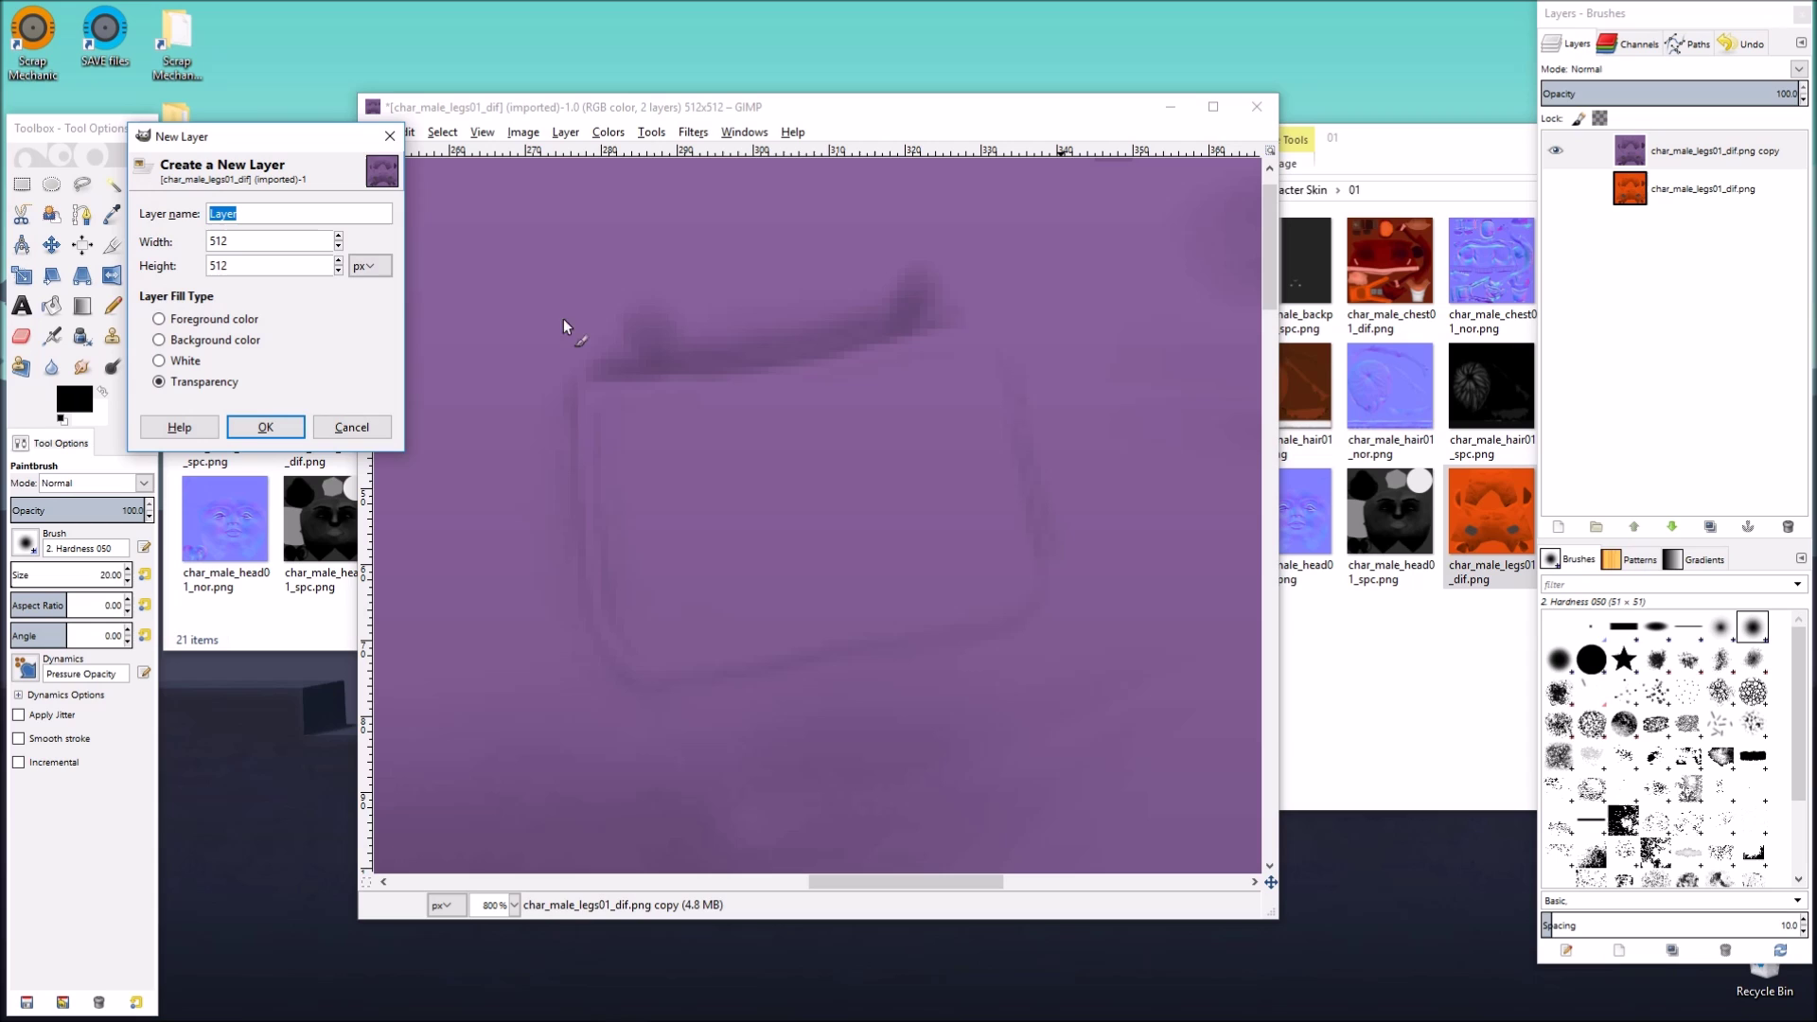
pyautogui.click(246, 422)
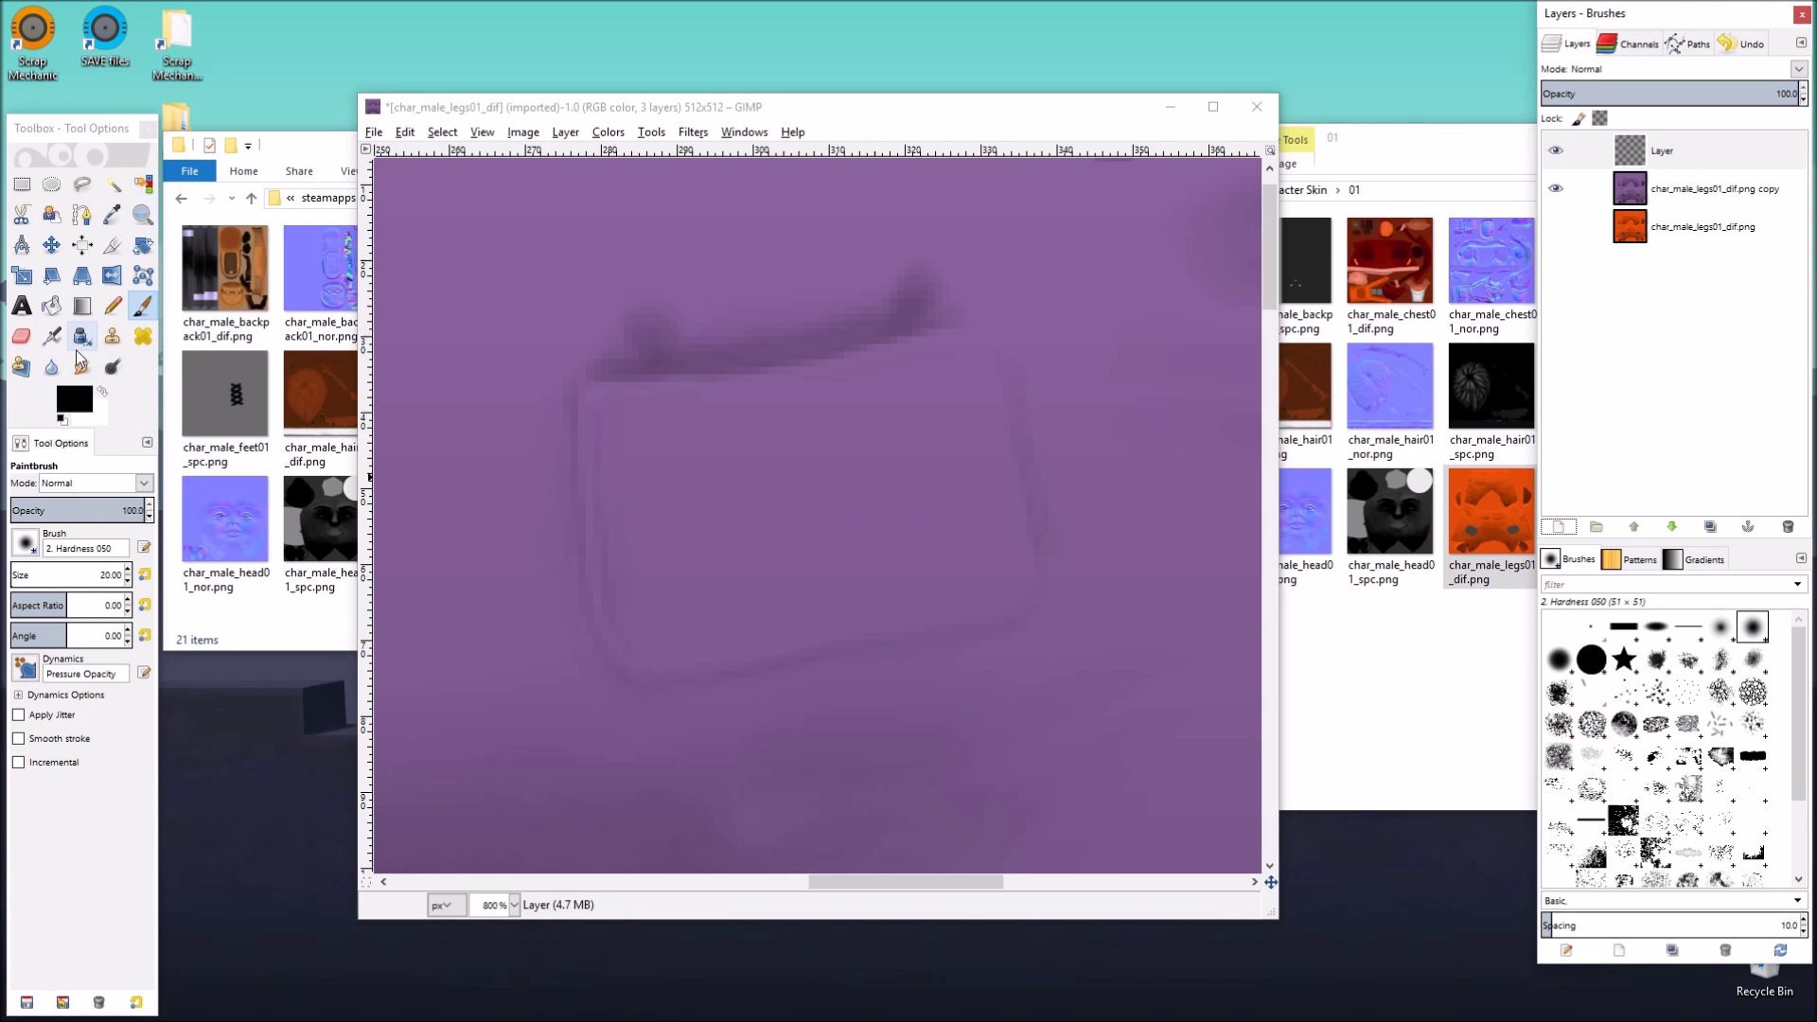
# Step: Add a text box reading 'D' over the pocket
pyautogui.press('t')
pyautogui.moveTo(603, 421); pyautogui.dragTo(958, 601)
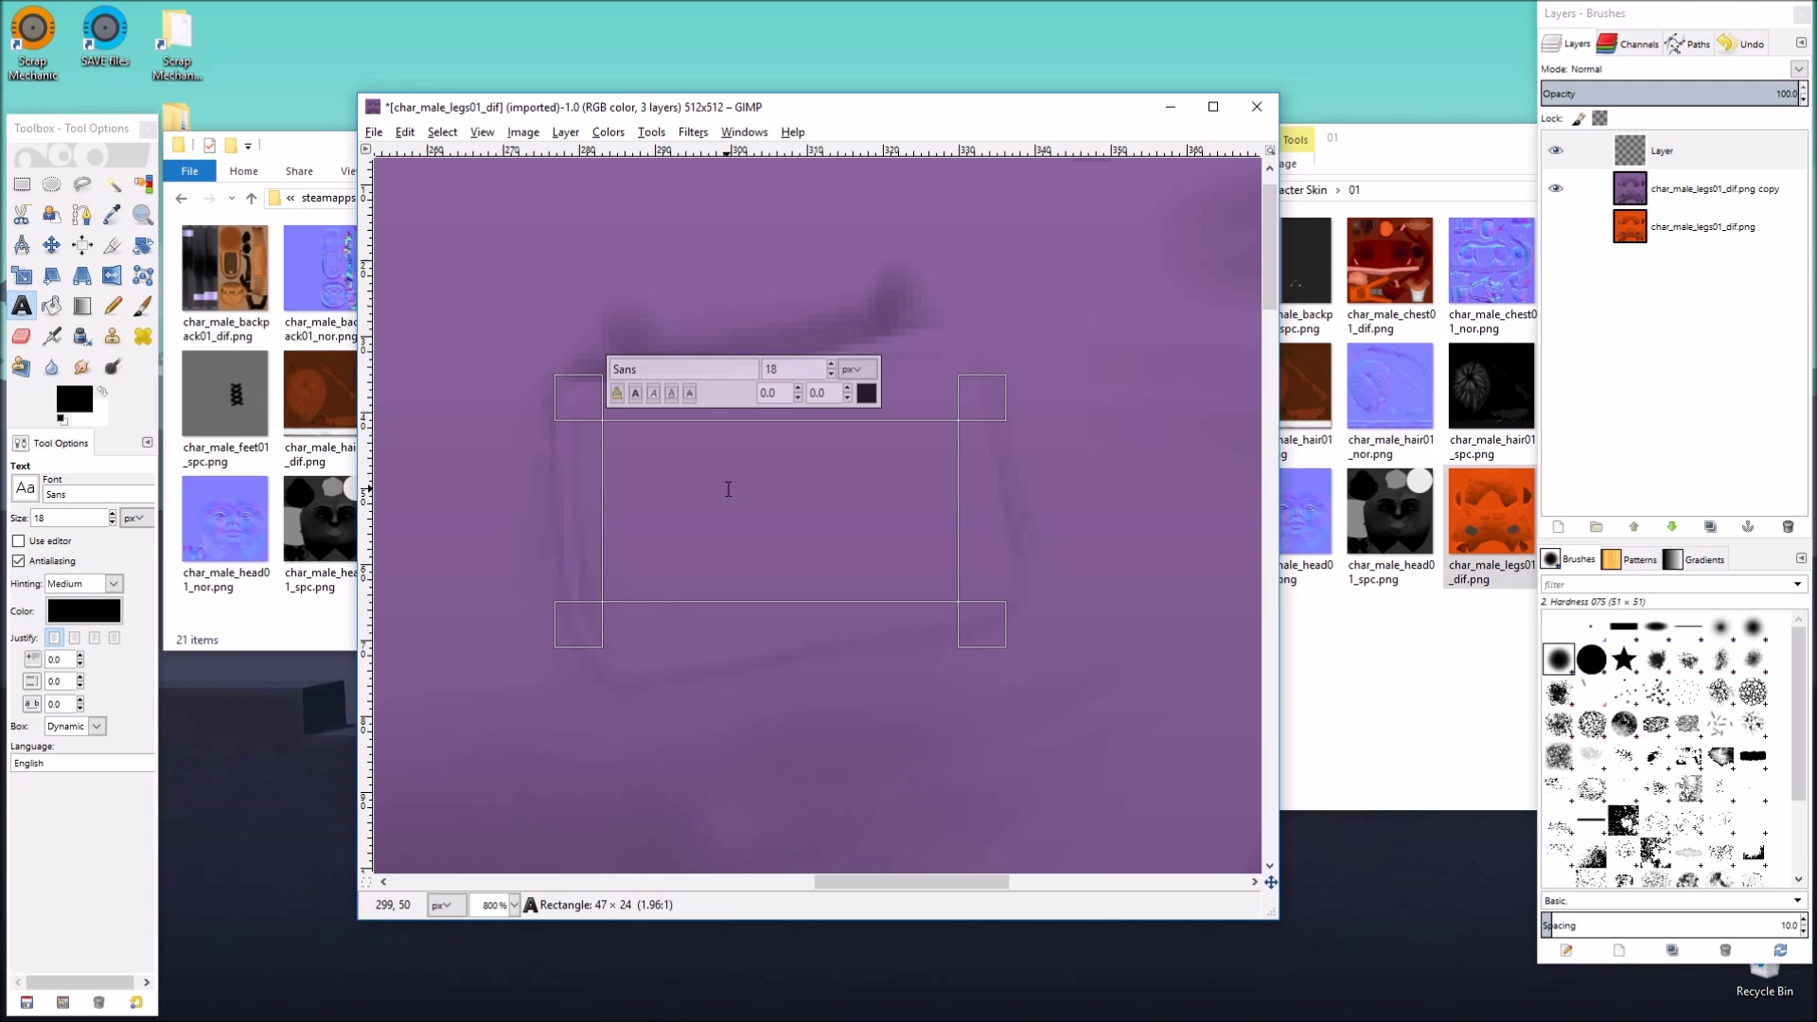
pyautogui.write('D')
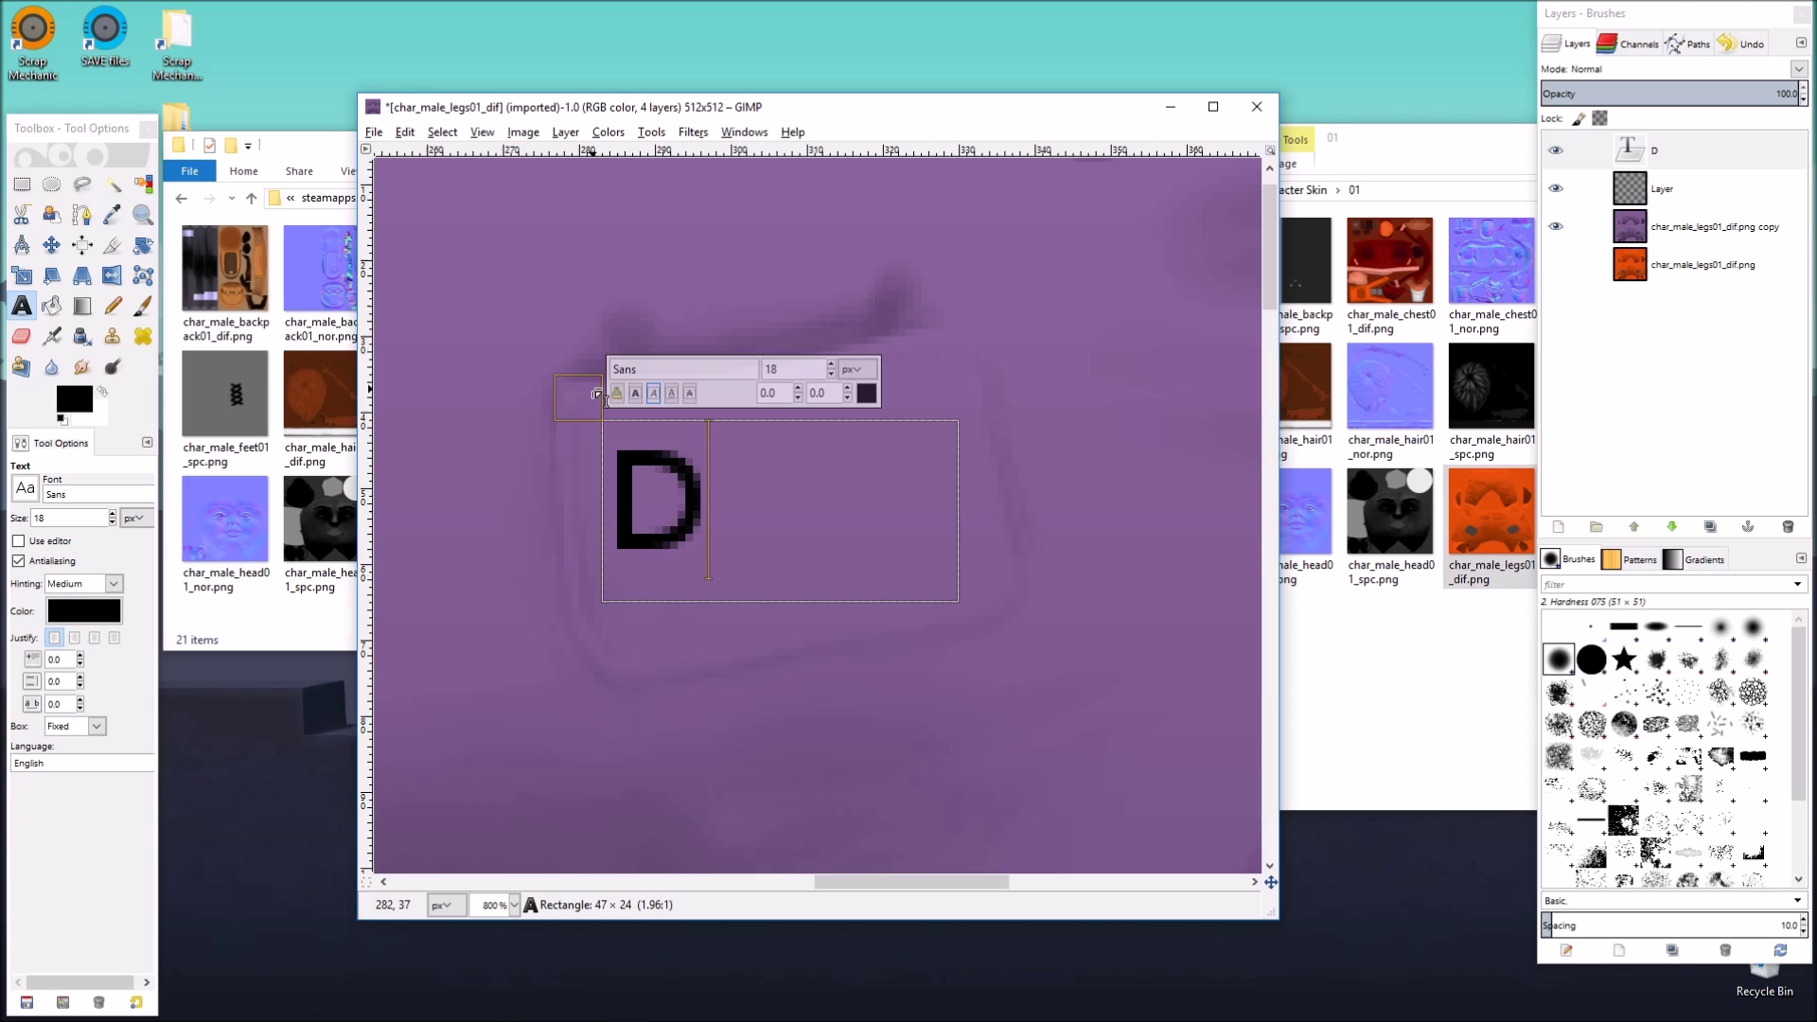
pyautogui.moveTo(593, 407); pyautogui.dragTo(702, 428)
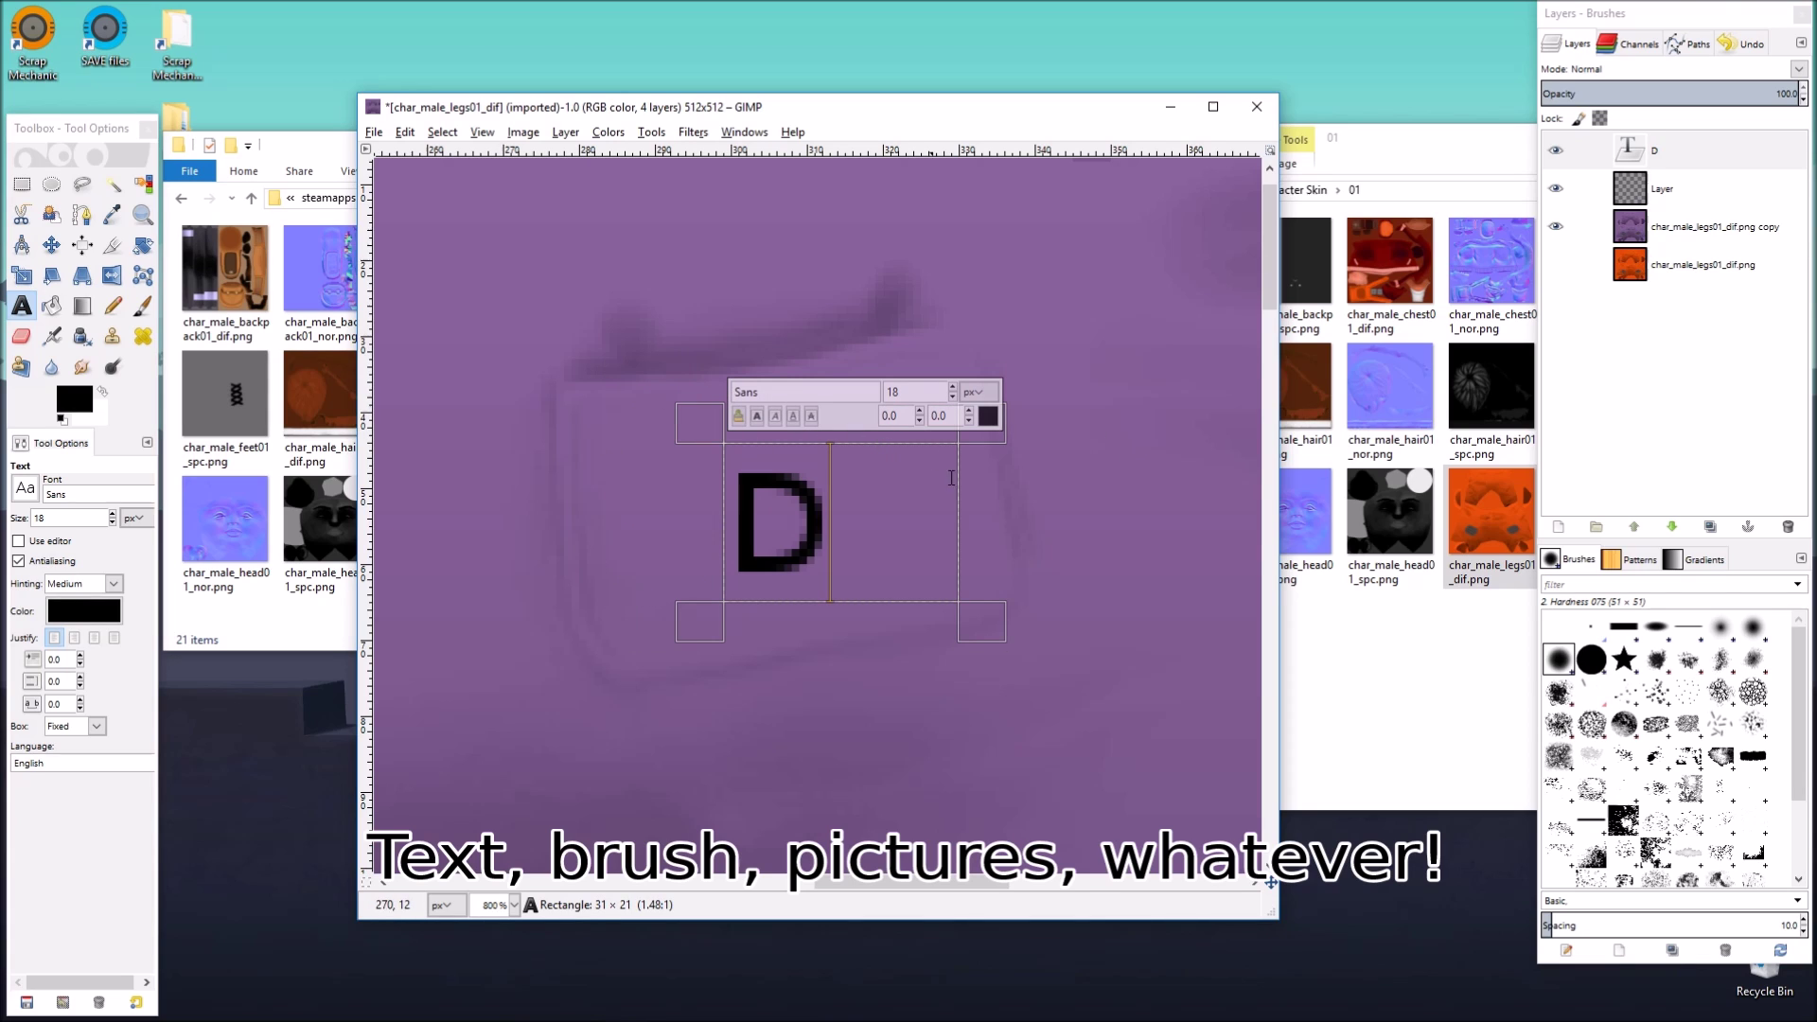
pyautogui.moveTo(688, 426); pyautogui.dragTo(650, 402)
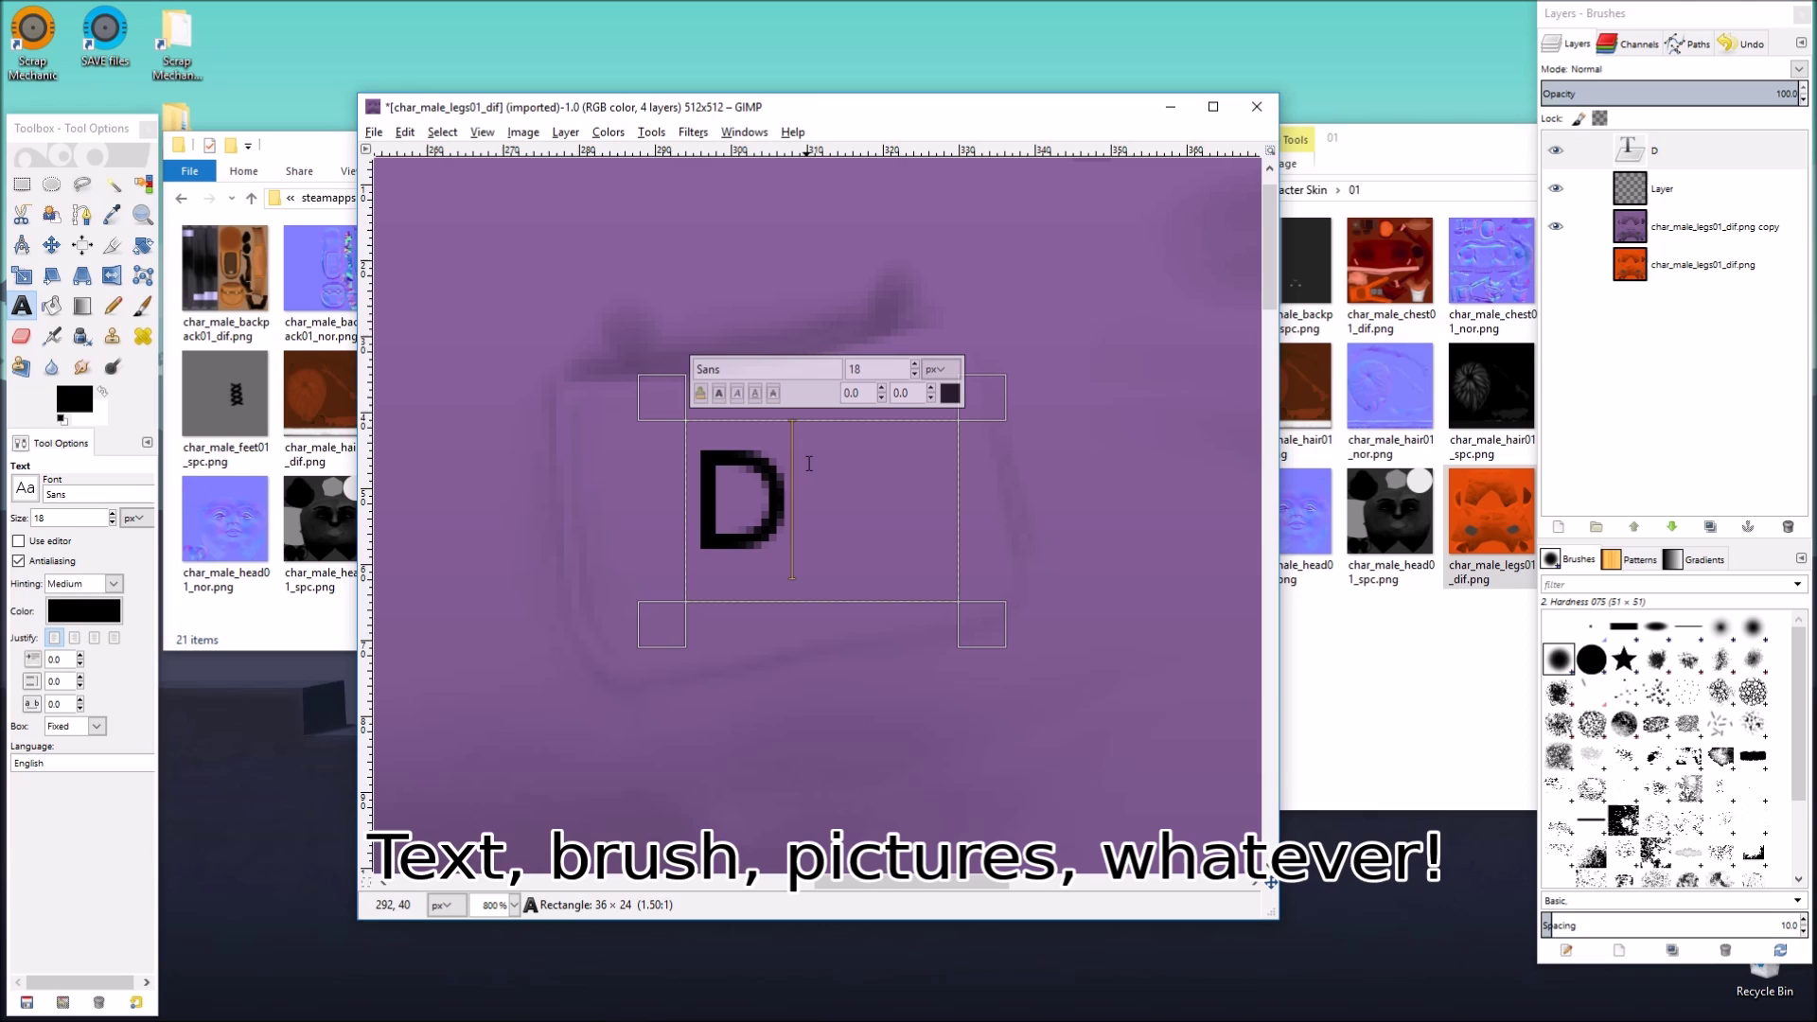
# Step: Enlarge the D to font size 32, widening its text box to fit
pyautogui.doubleClick(809, 462)
pyautogui.click(916, 365)
pyautogui.click(916, 365)
pyautogui.click(916, 365)
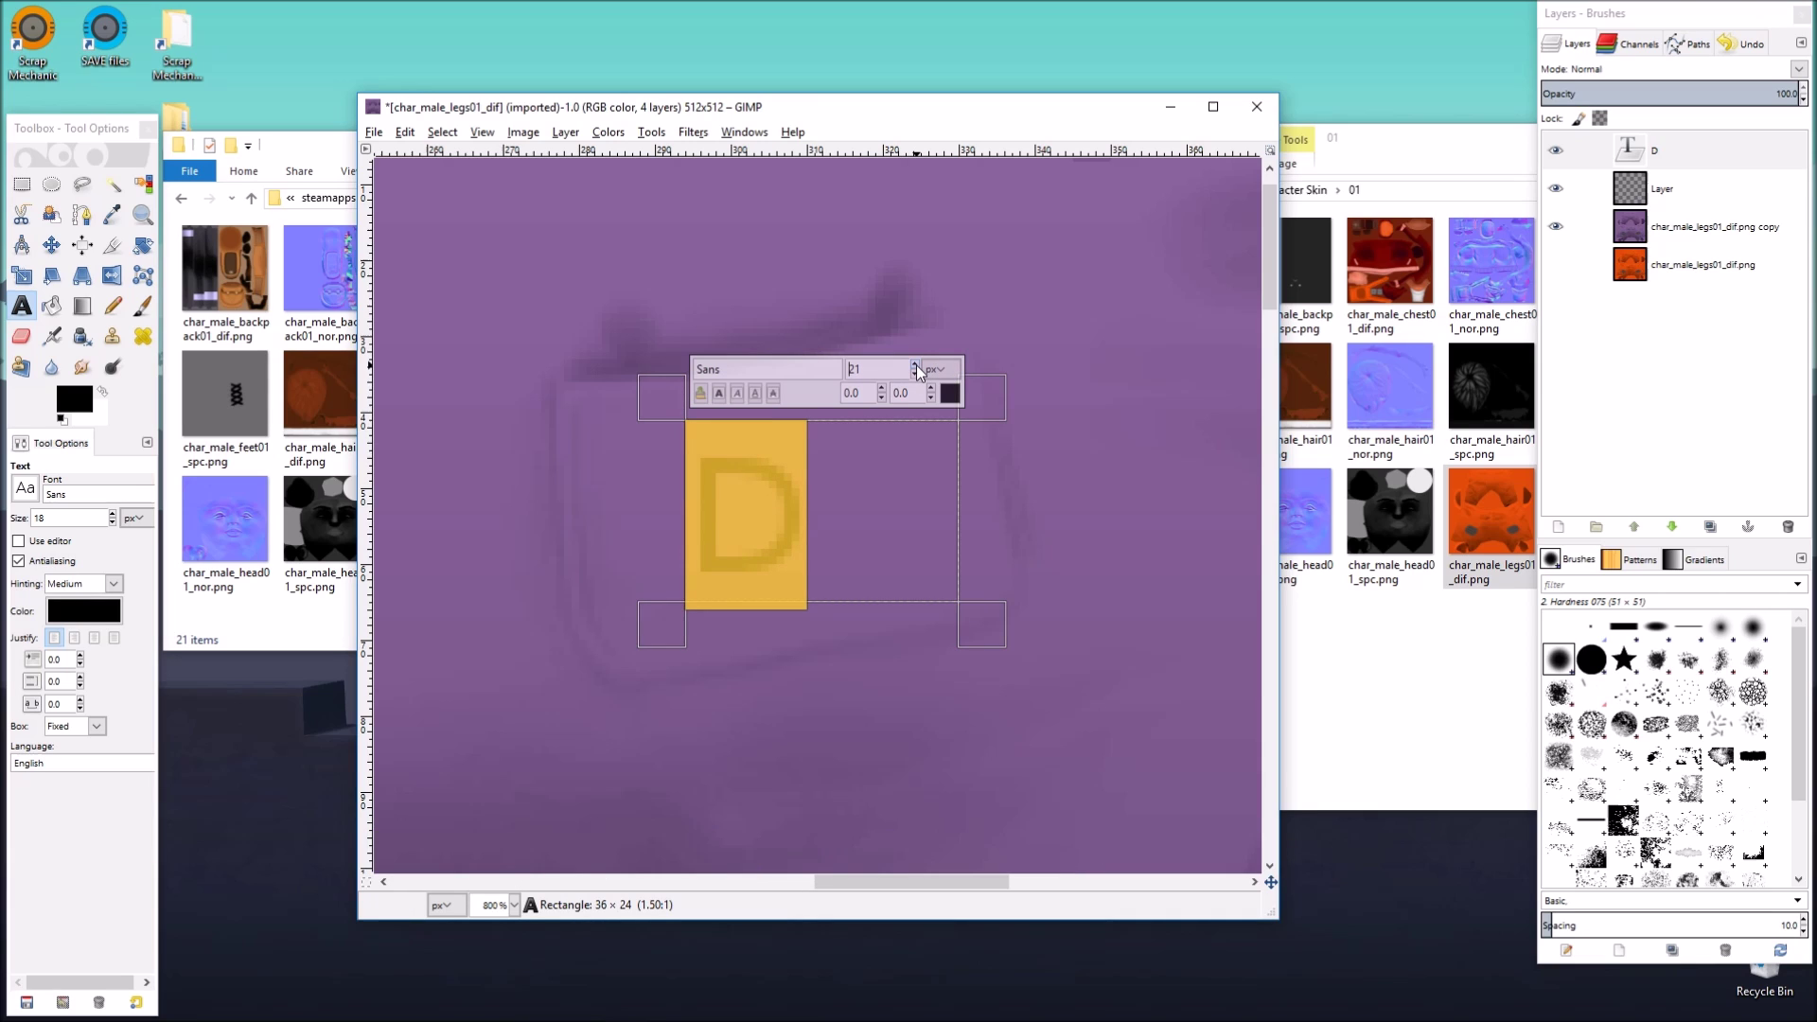
pyautogui.click(917, 365)
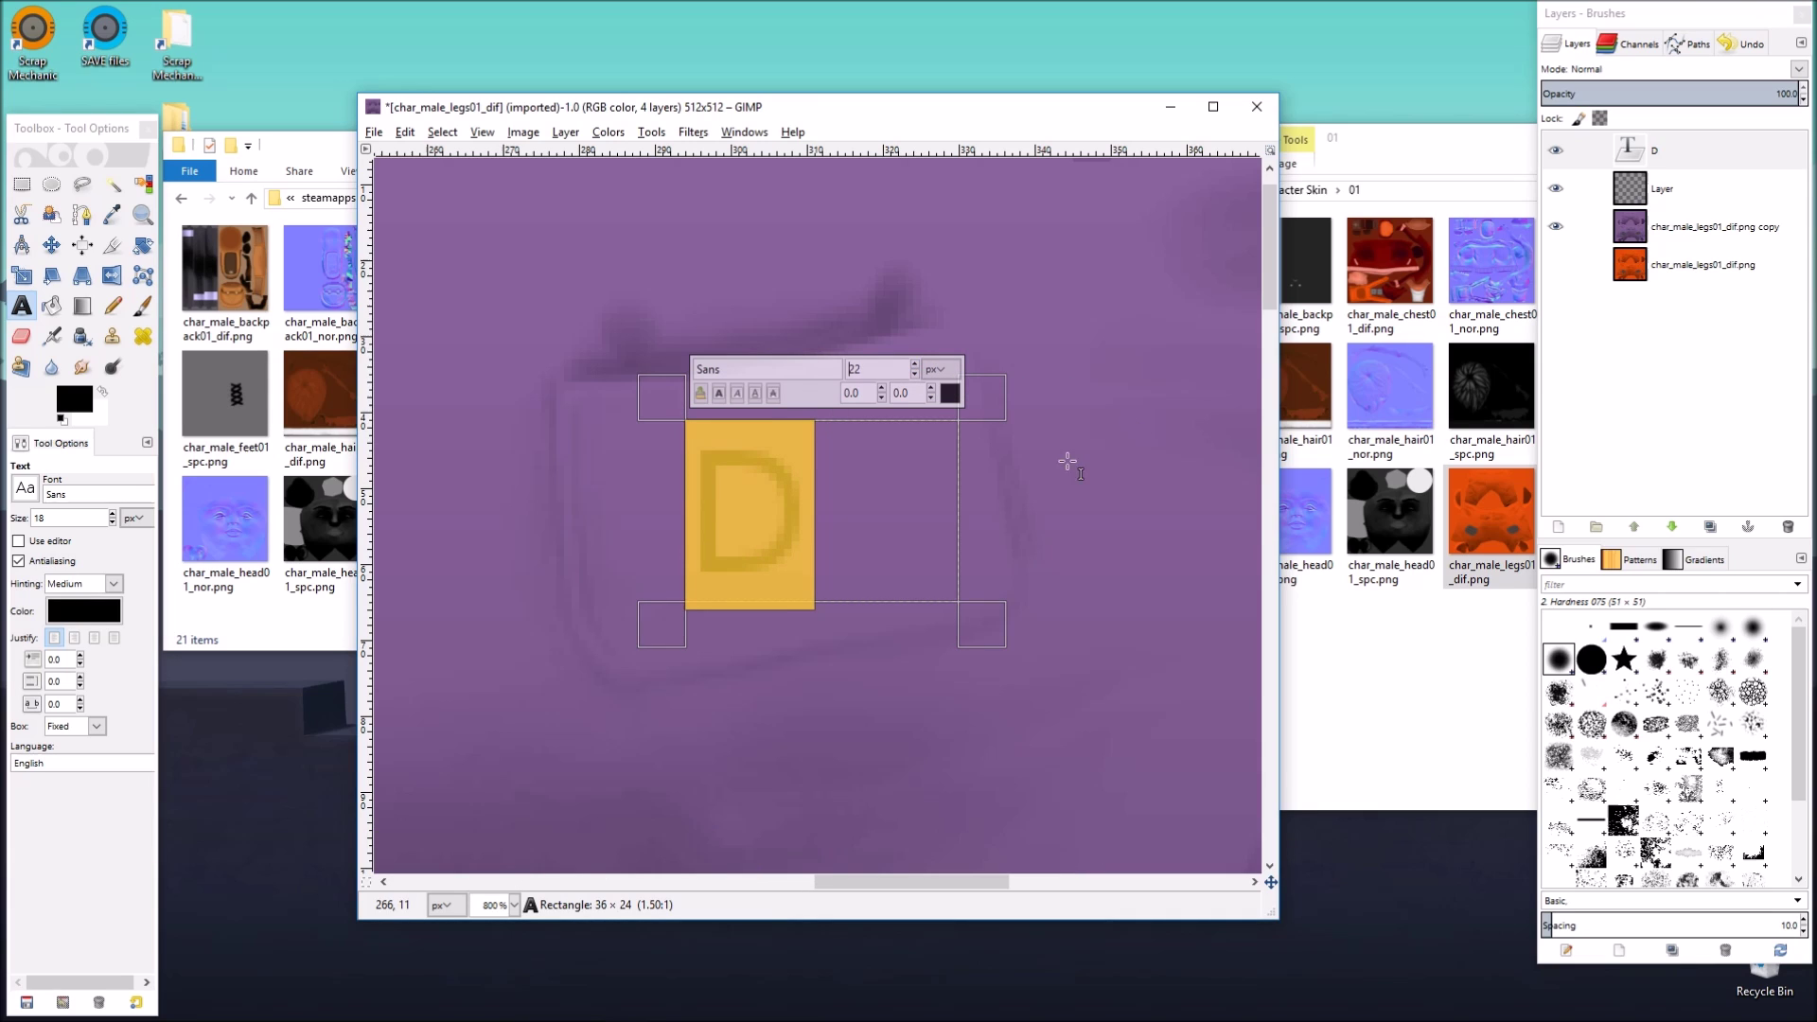
pyautogui.moveTo(986, 616); pyautogui.dragTo(1008, 640)
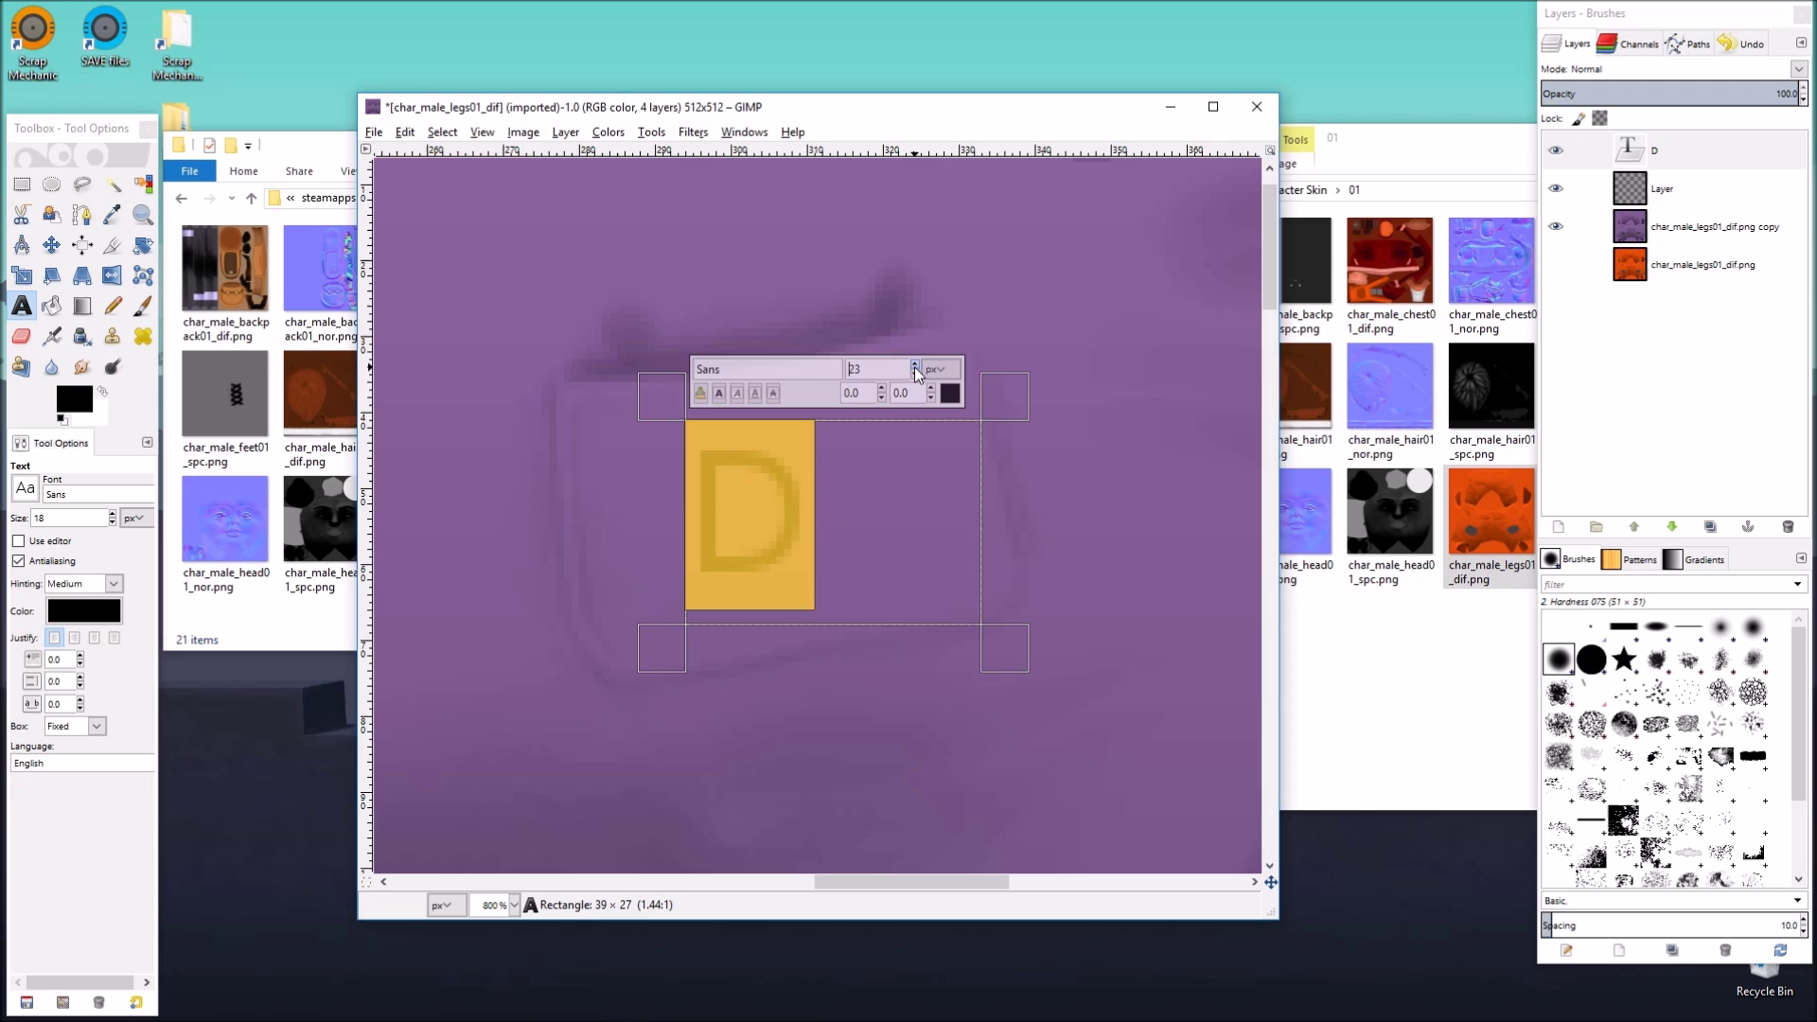
pyautogui.click(914, 366)
pyautogui.click(915, 366)
pyautogui.click(914, 365)
pyautogui.click(915, 366)
pyautogui.click(914, 366)
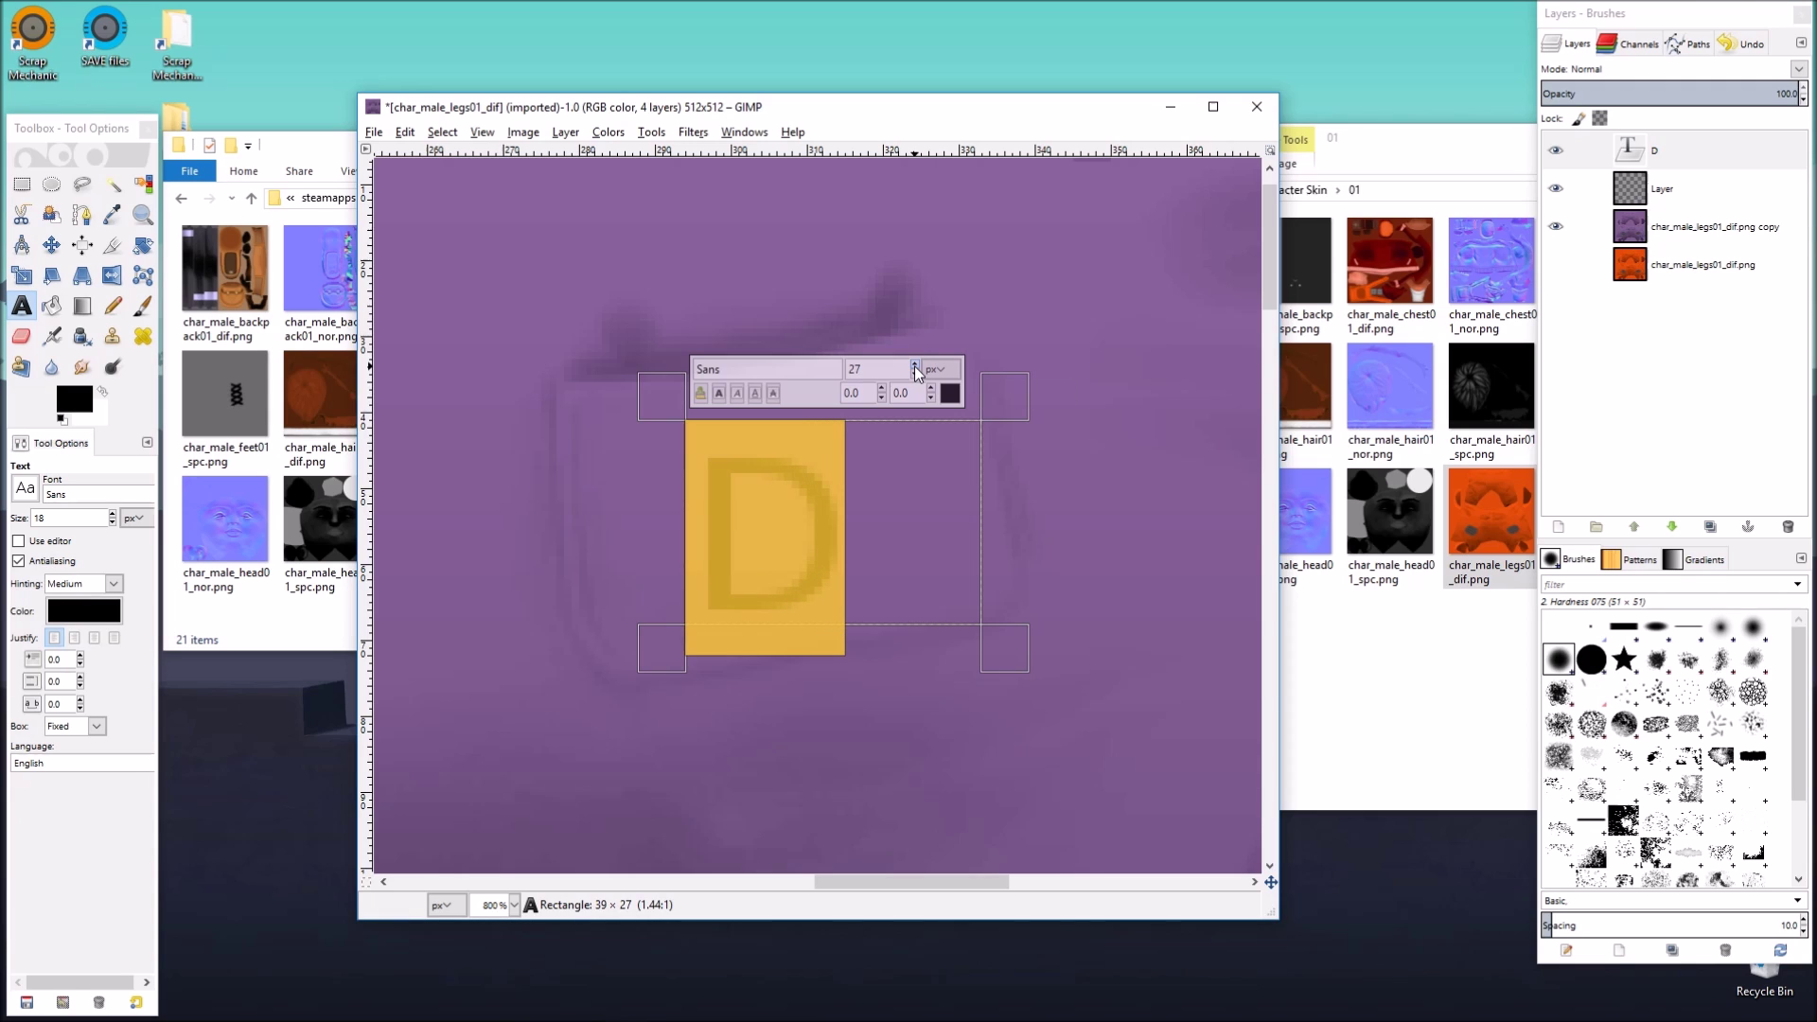
pyautogui.click(914, 366)
pyautogui.click(915, 365)
pyautogui.click(914, 366)
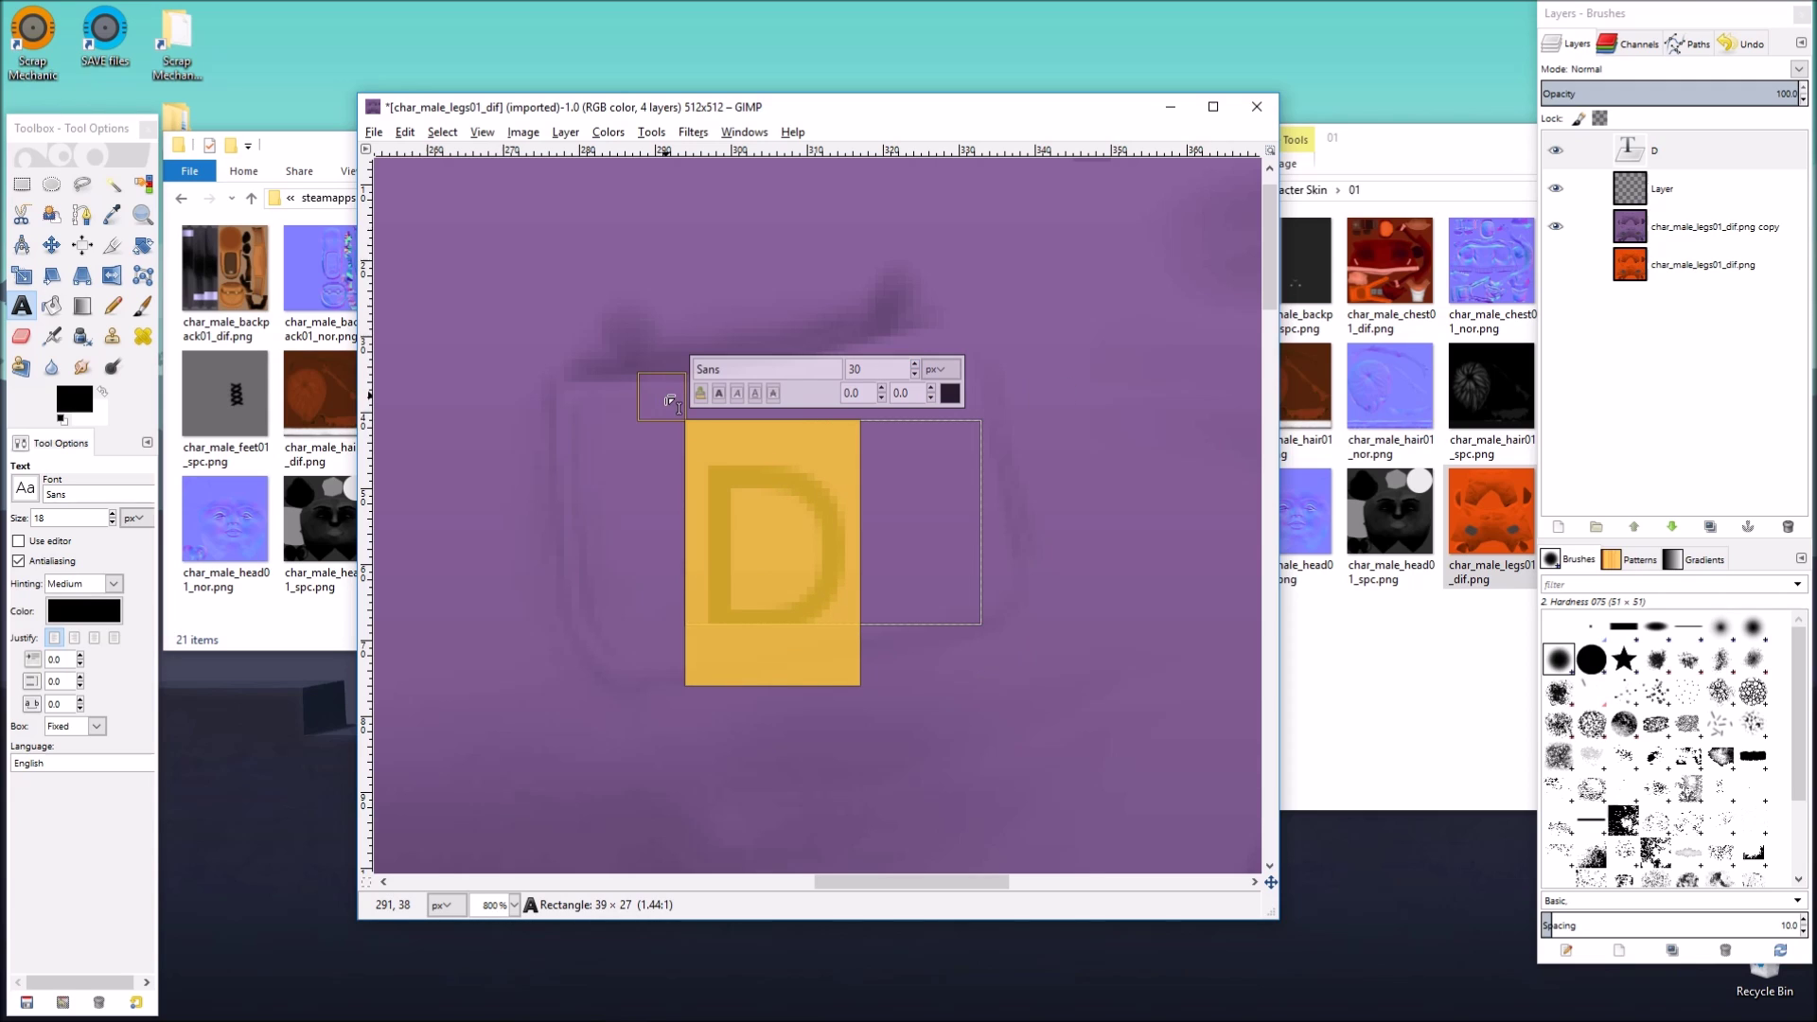
pyautogui.moveTo(663, 398); pyautogui.dragTo(617, 344)
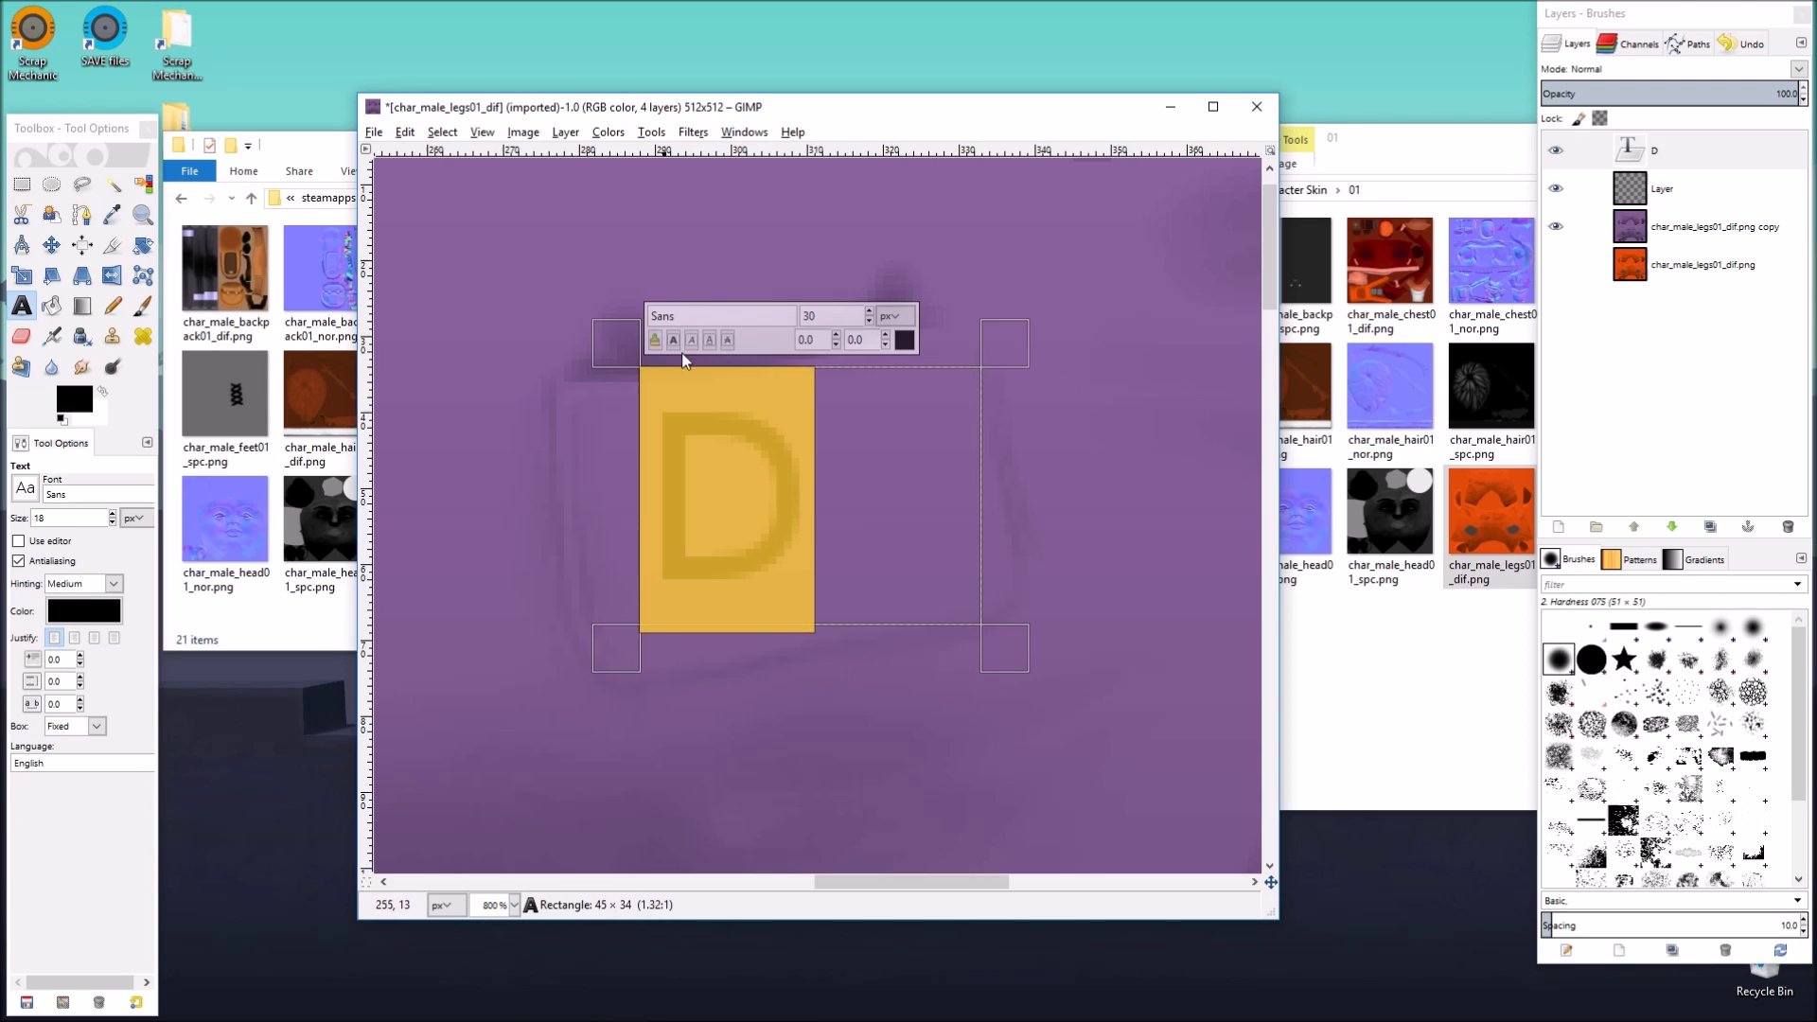
pyautogui.click(871, 313)
pyautogui.click(871, 314)
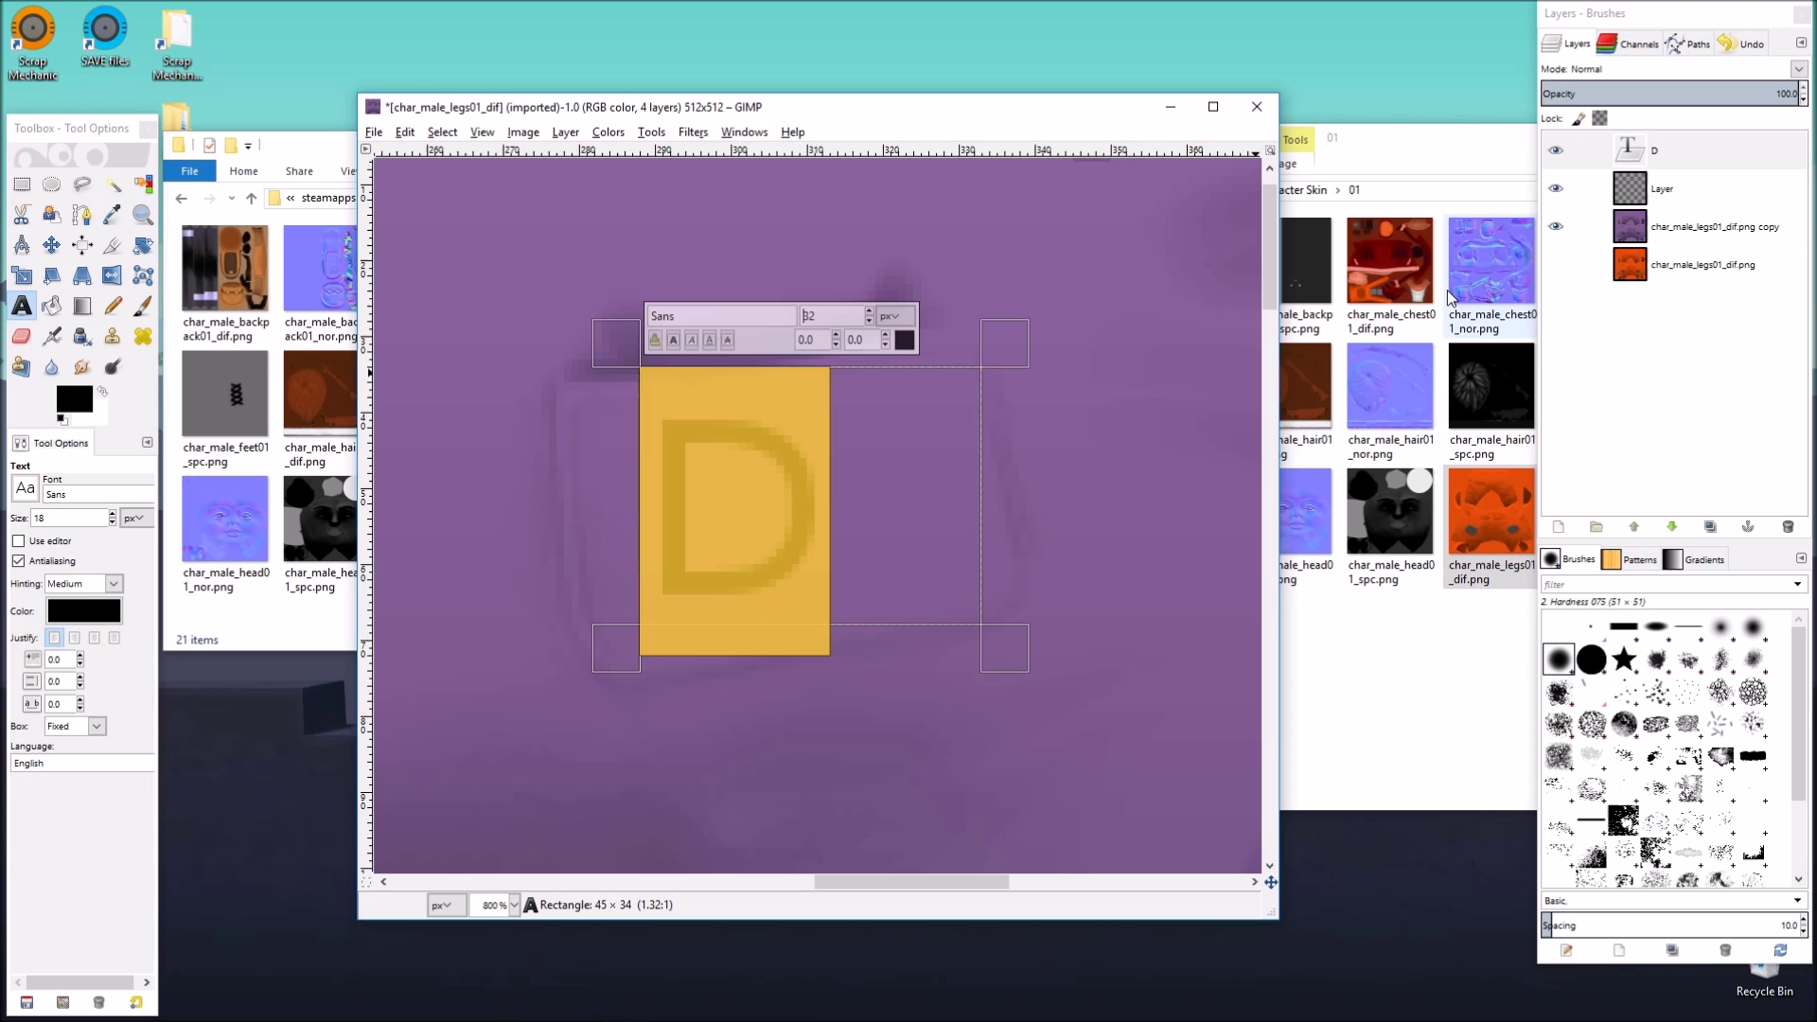
# Step: Apply Discard Text Information to the D layer so the letter becomes plain pixels
pyautogui.click(1633, 153)
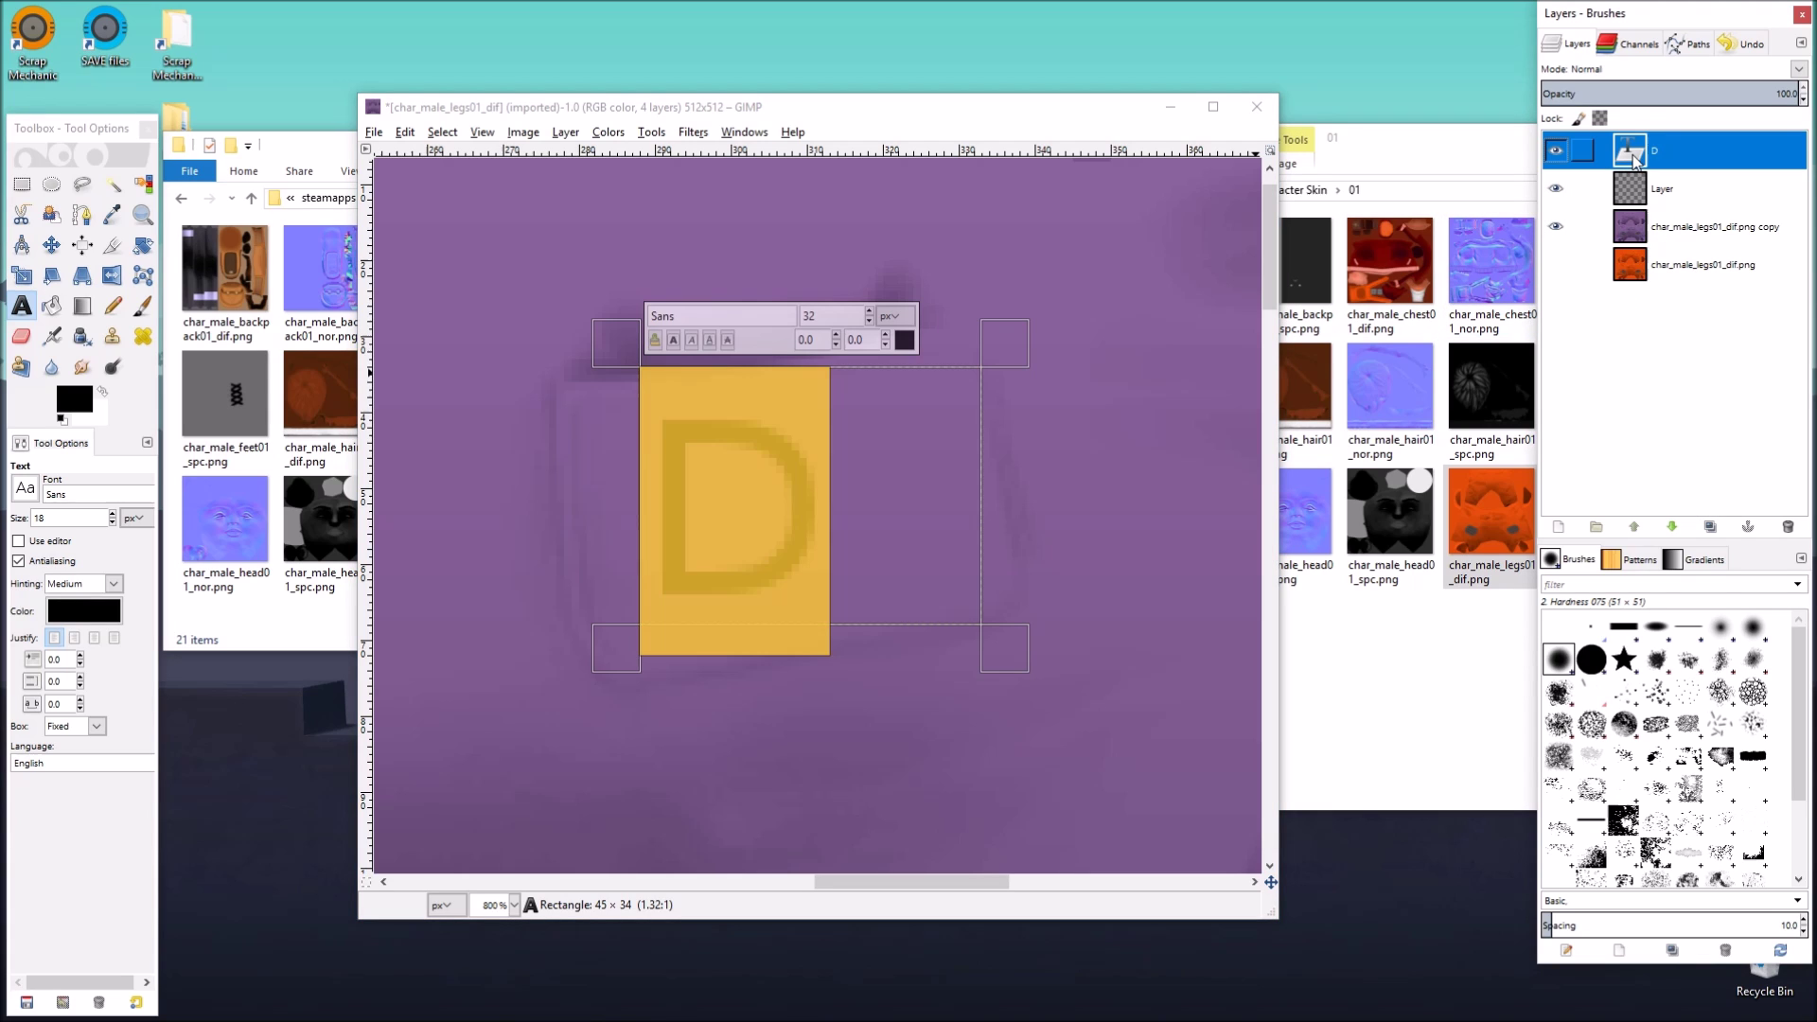
pyautogui.rightClick(1636, 158)
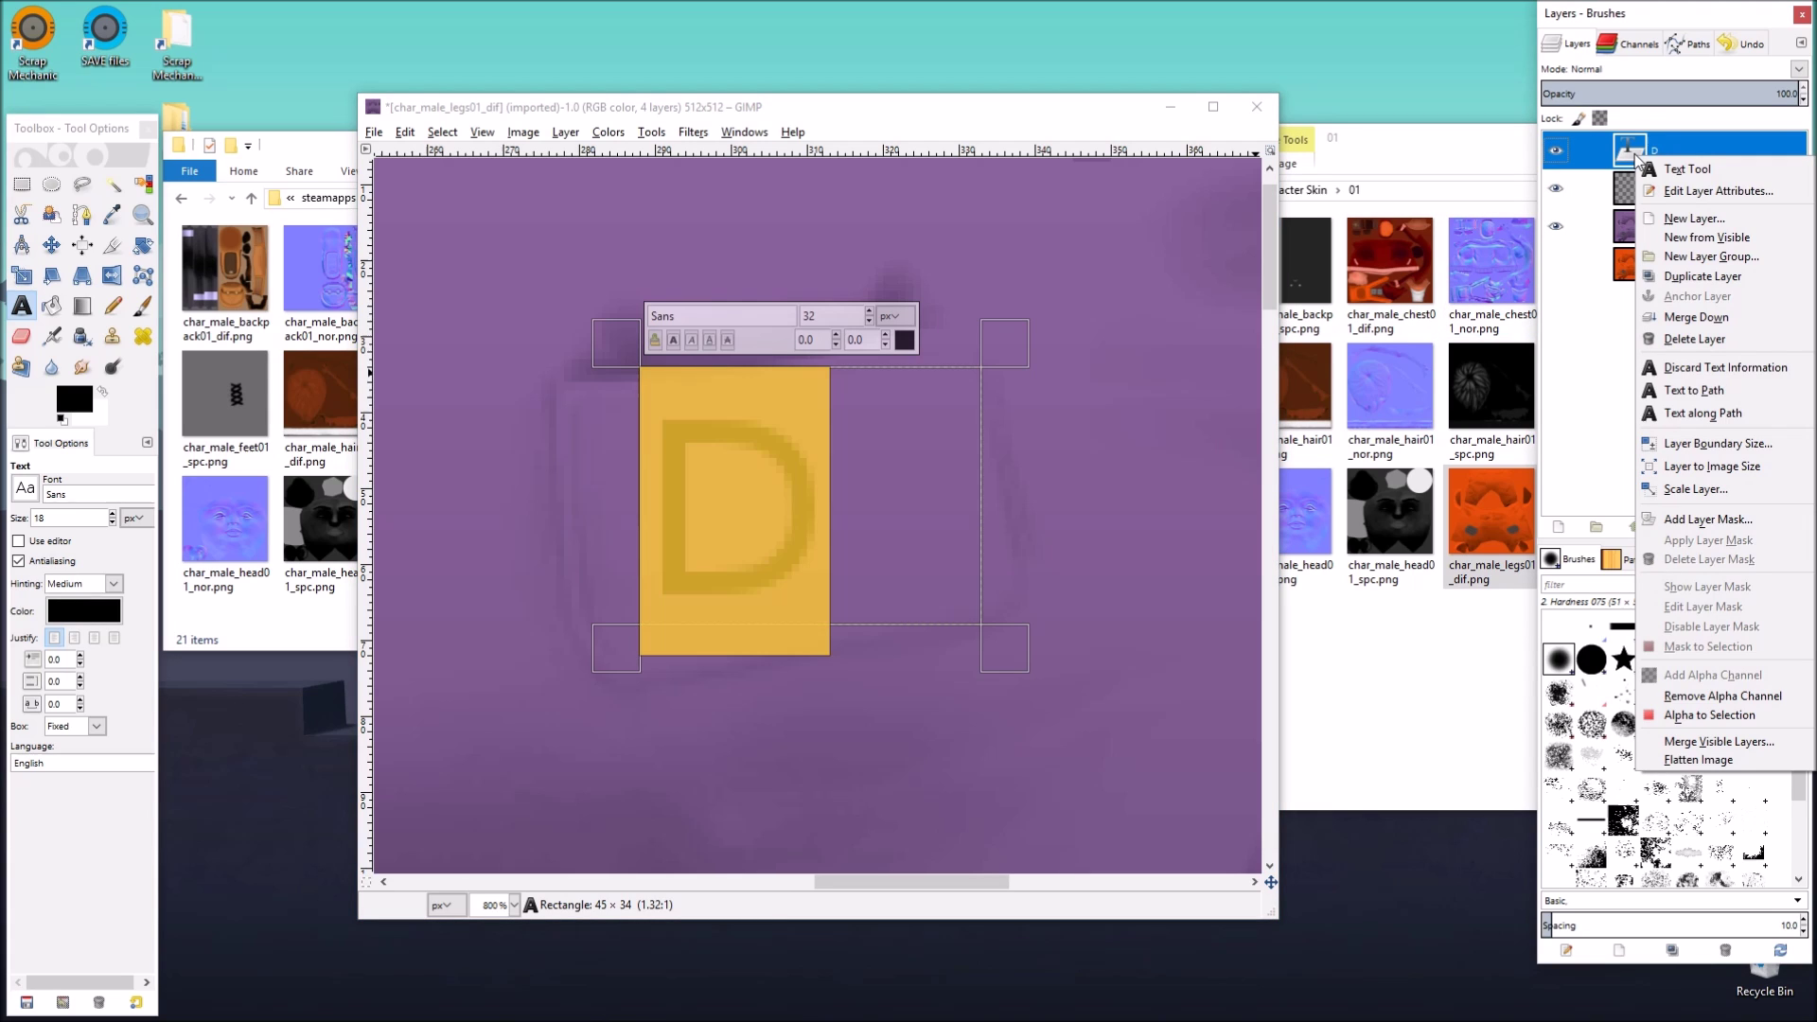
pyautogui.click(1696, 369)
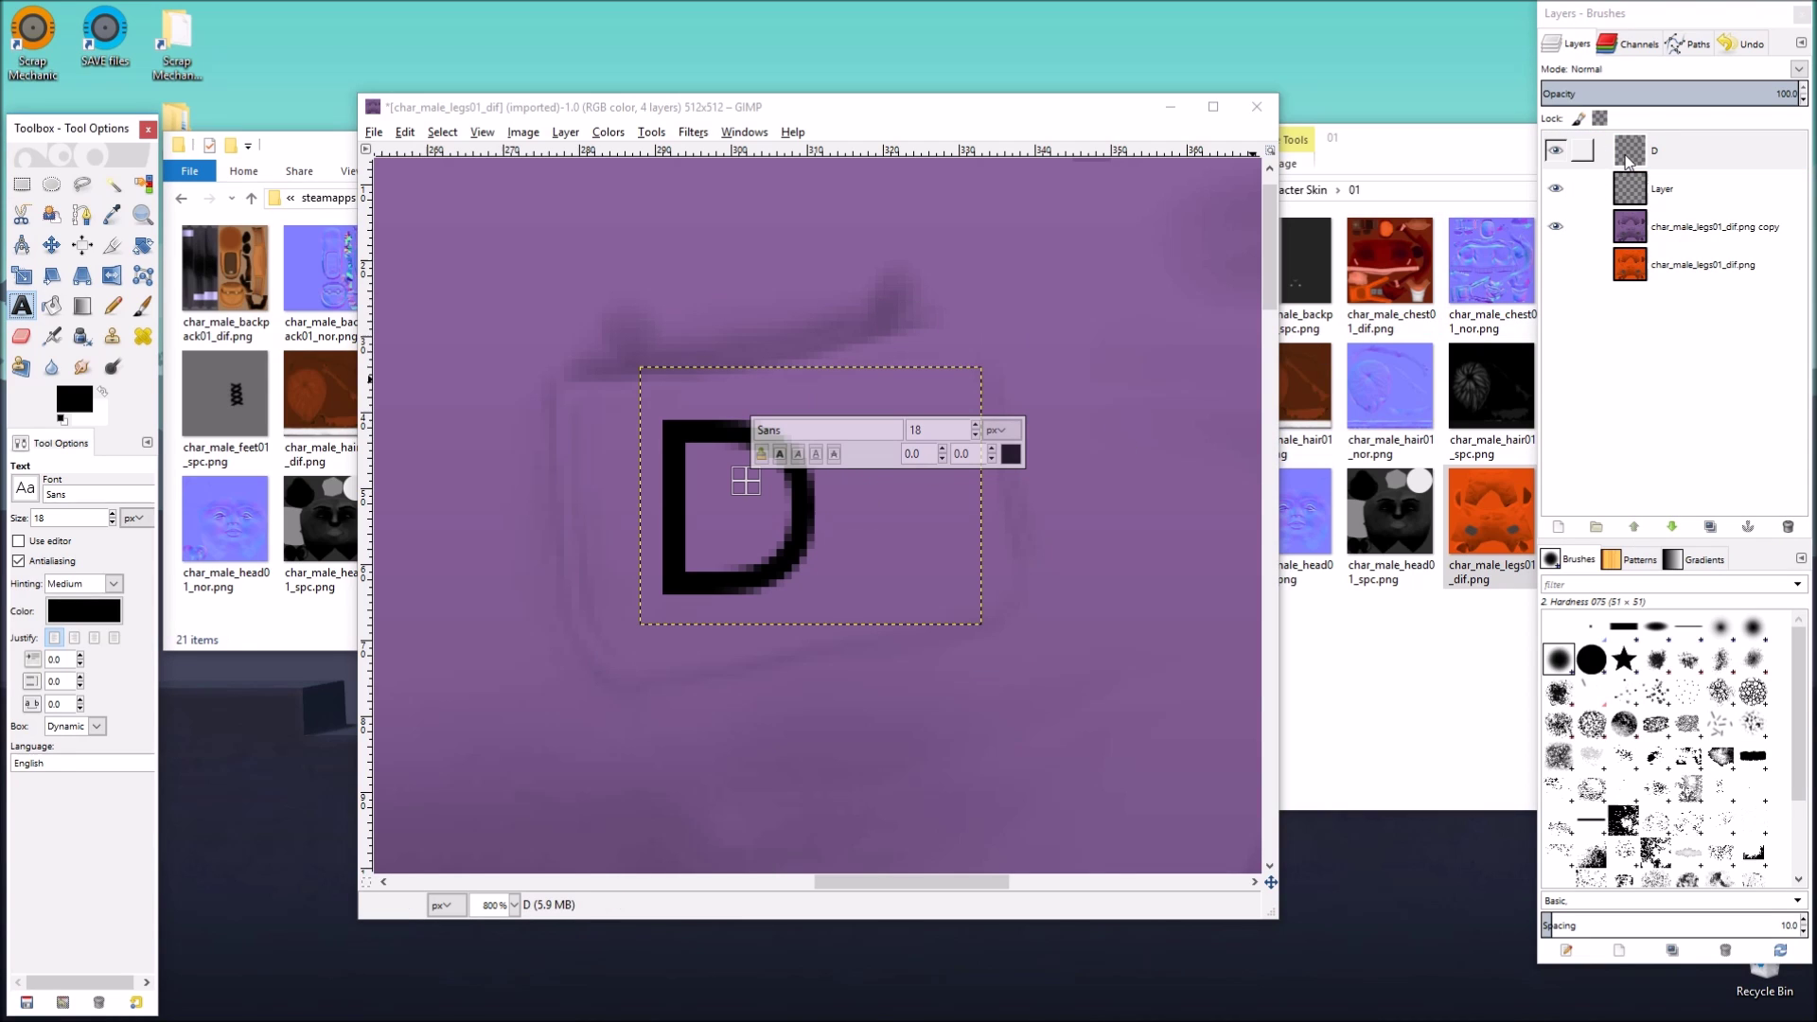
pyautogui.click(1583, 149)
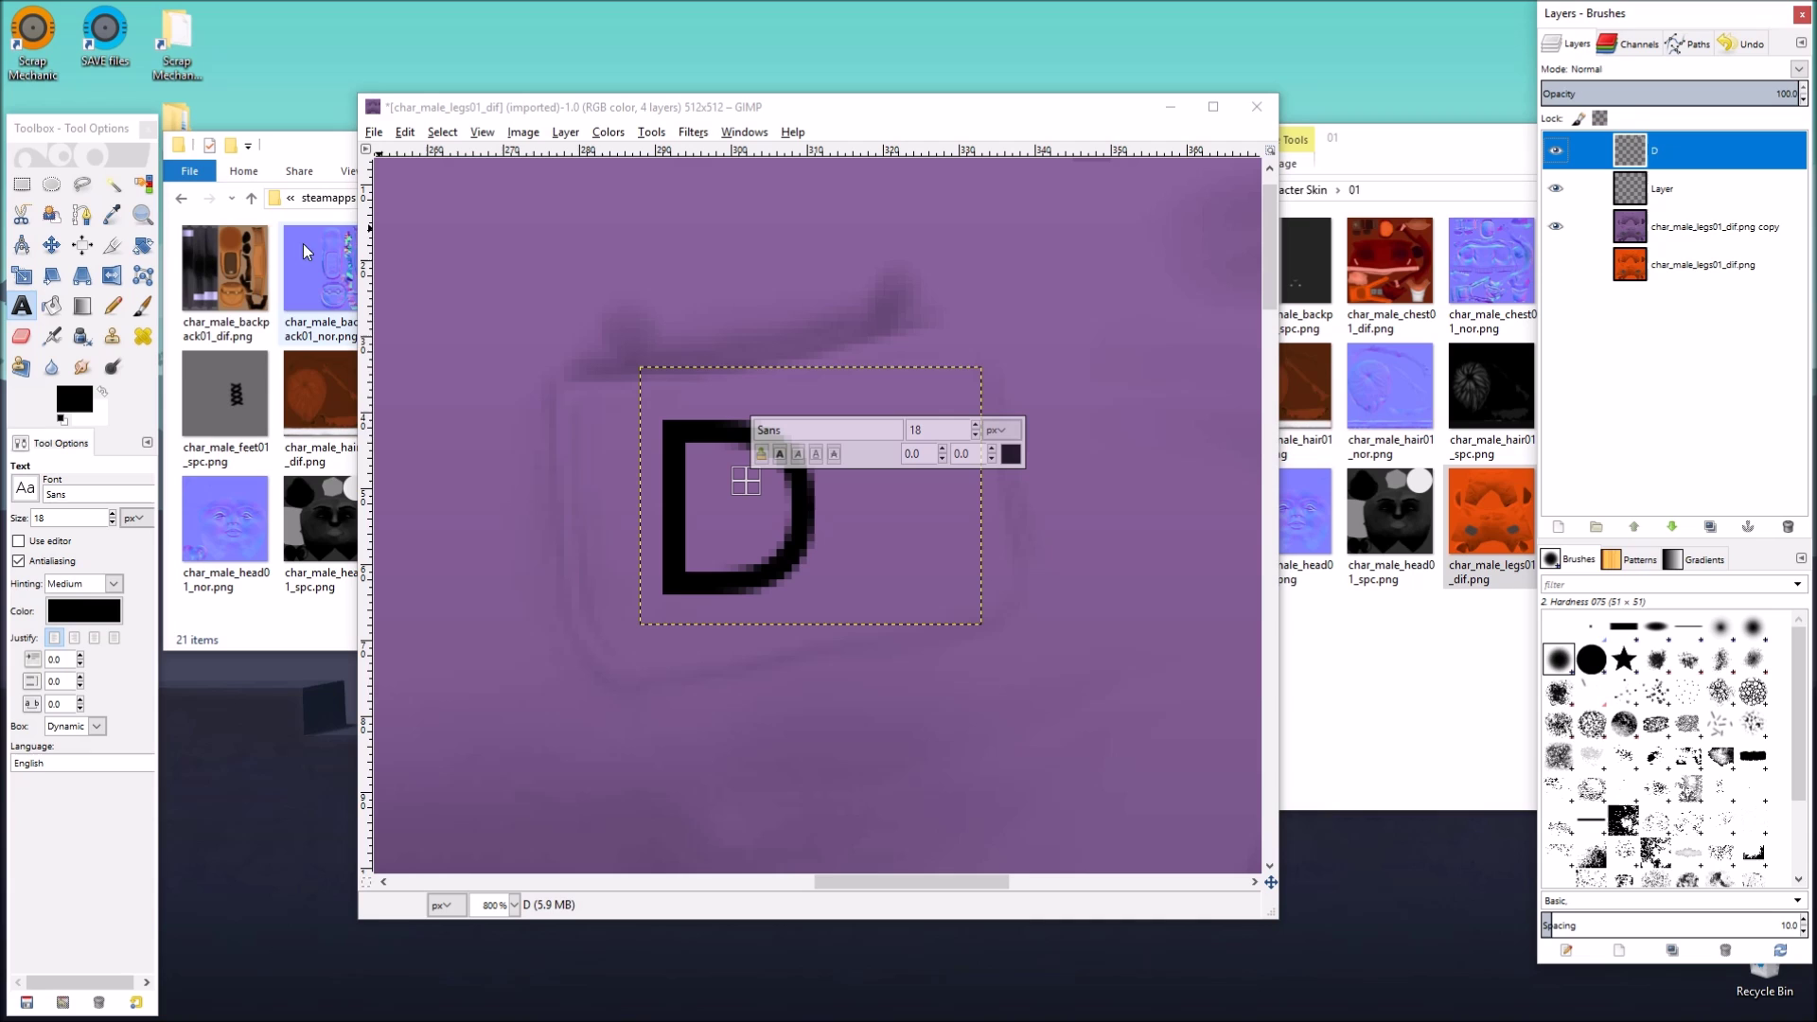
# Step: Rotate the black D lettering by −11.45° around an adjusted rotation centre
pyautogui.click(140, 248)
pyautogui.click(141, 247)
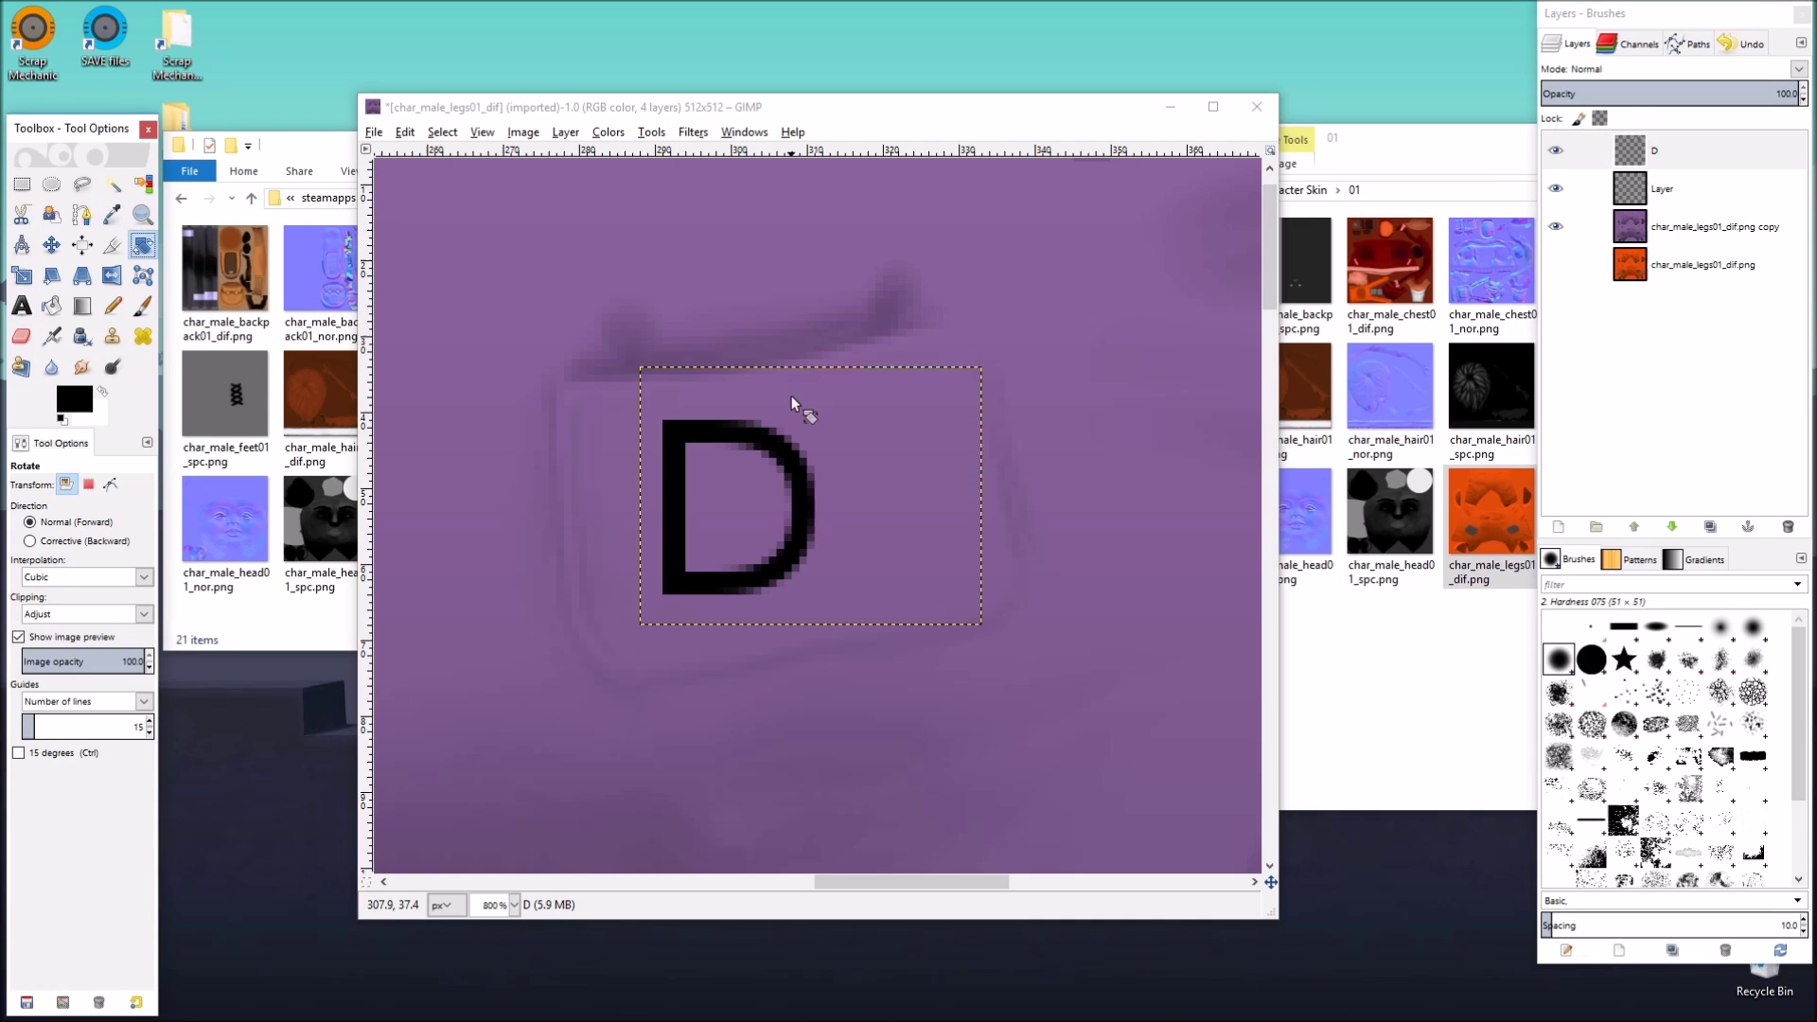
pyautogui.moveTo(956, 407); pyautogui.dragTo(962, 356)
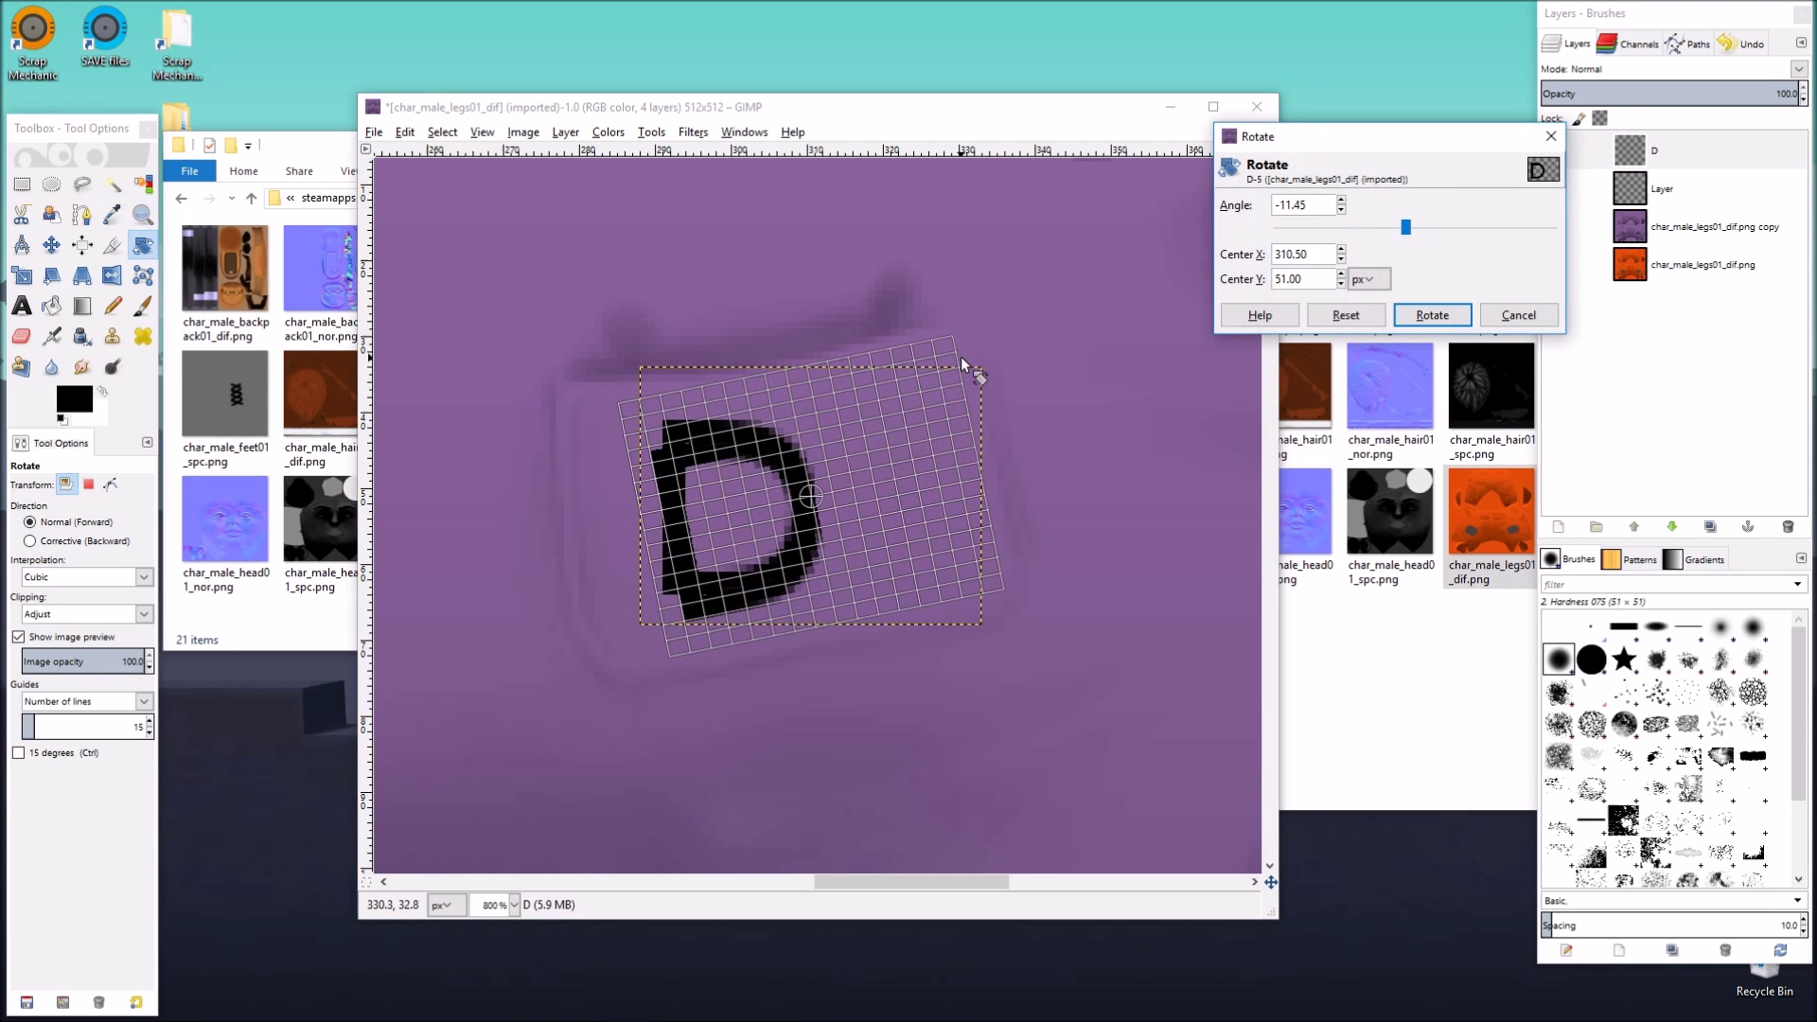
pyautogui.moveTo(806, 497); pyautogui.dragTo(796, 539)
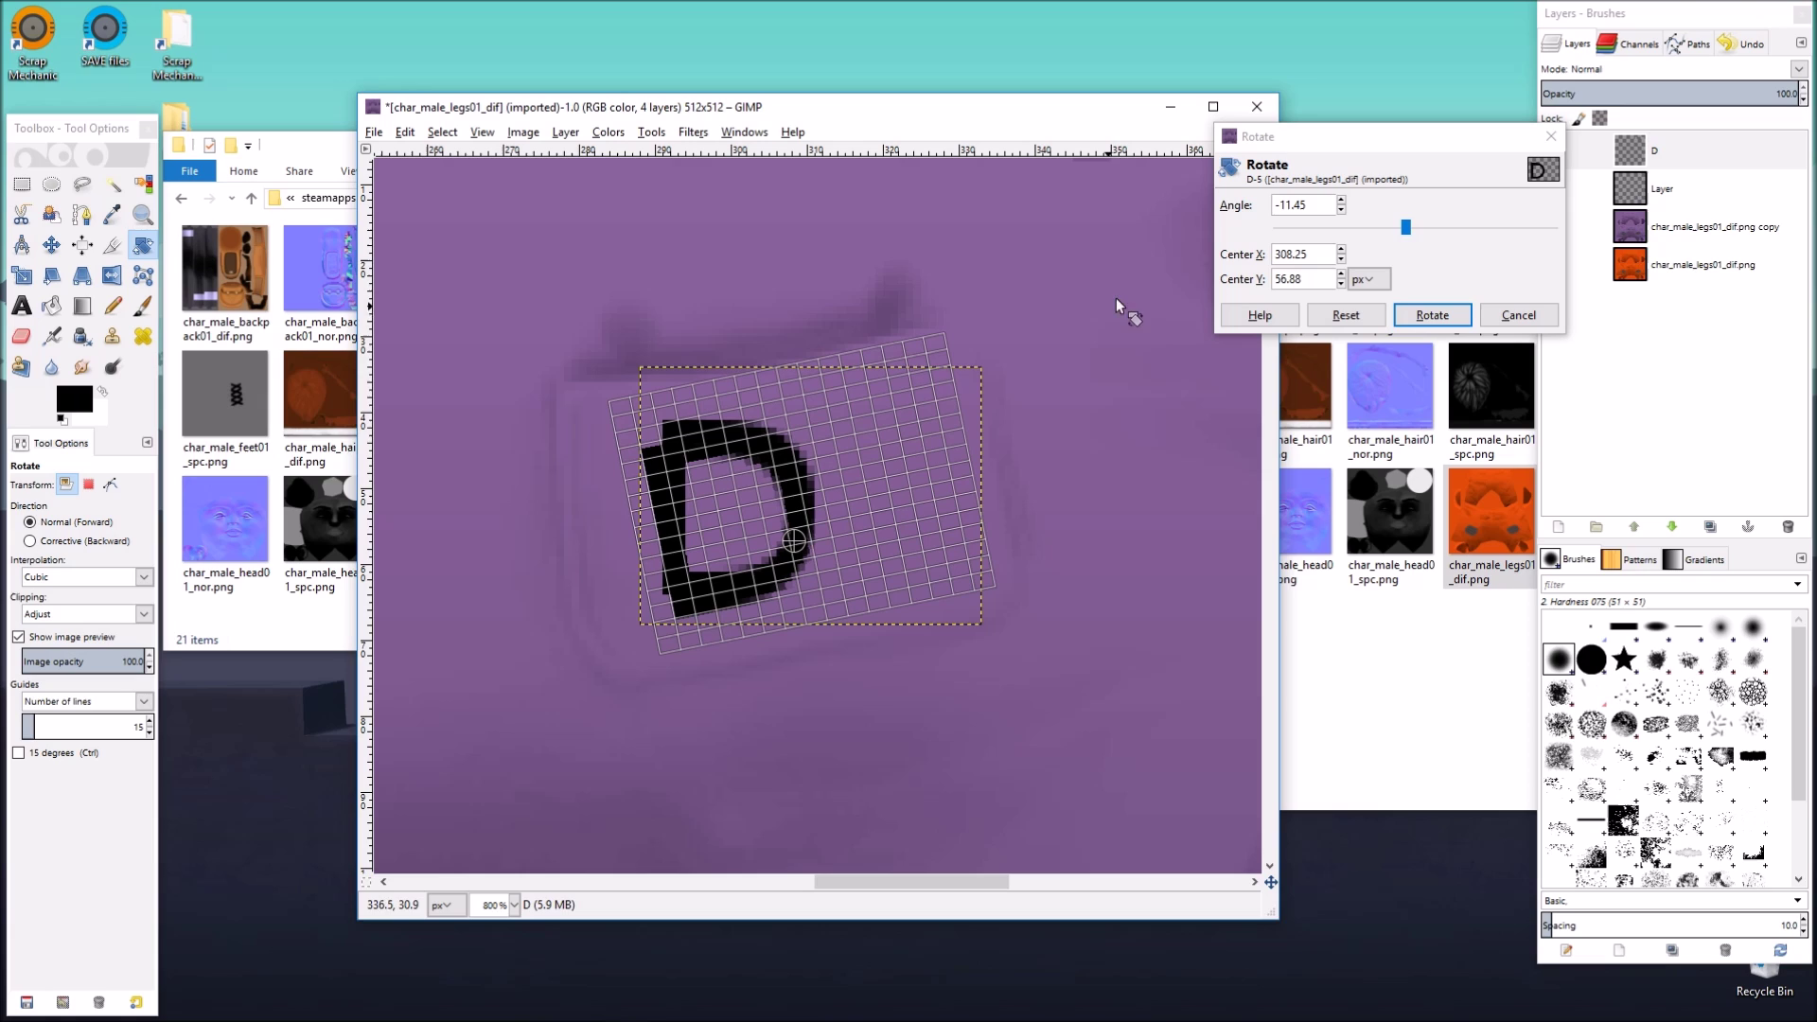
pyautogui.click(1432, 316)
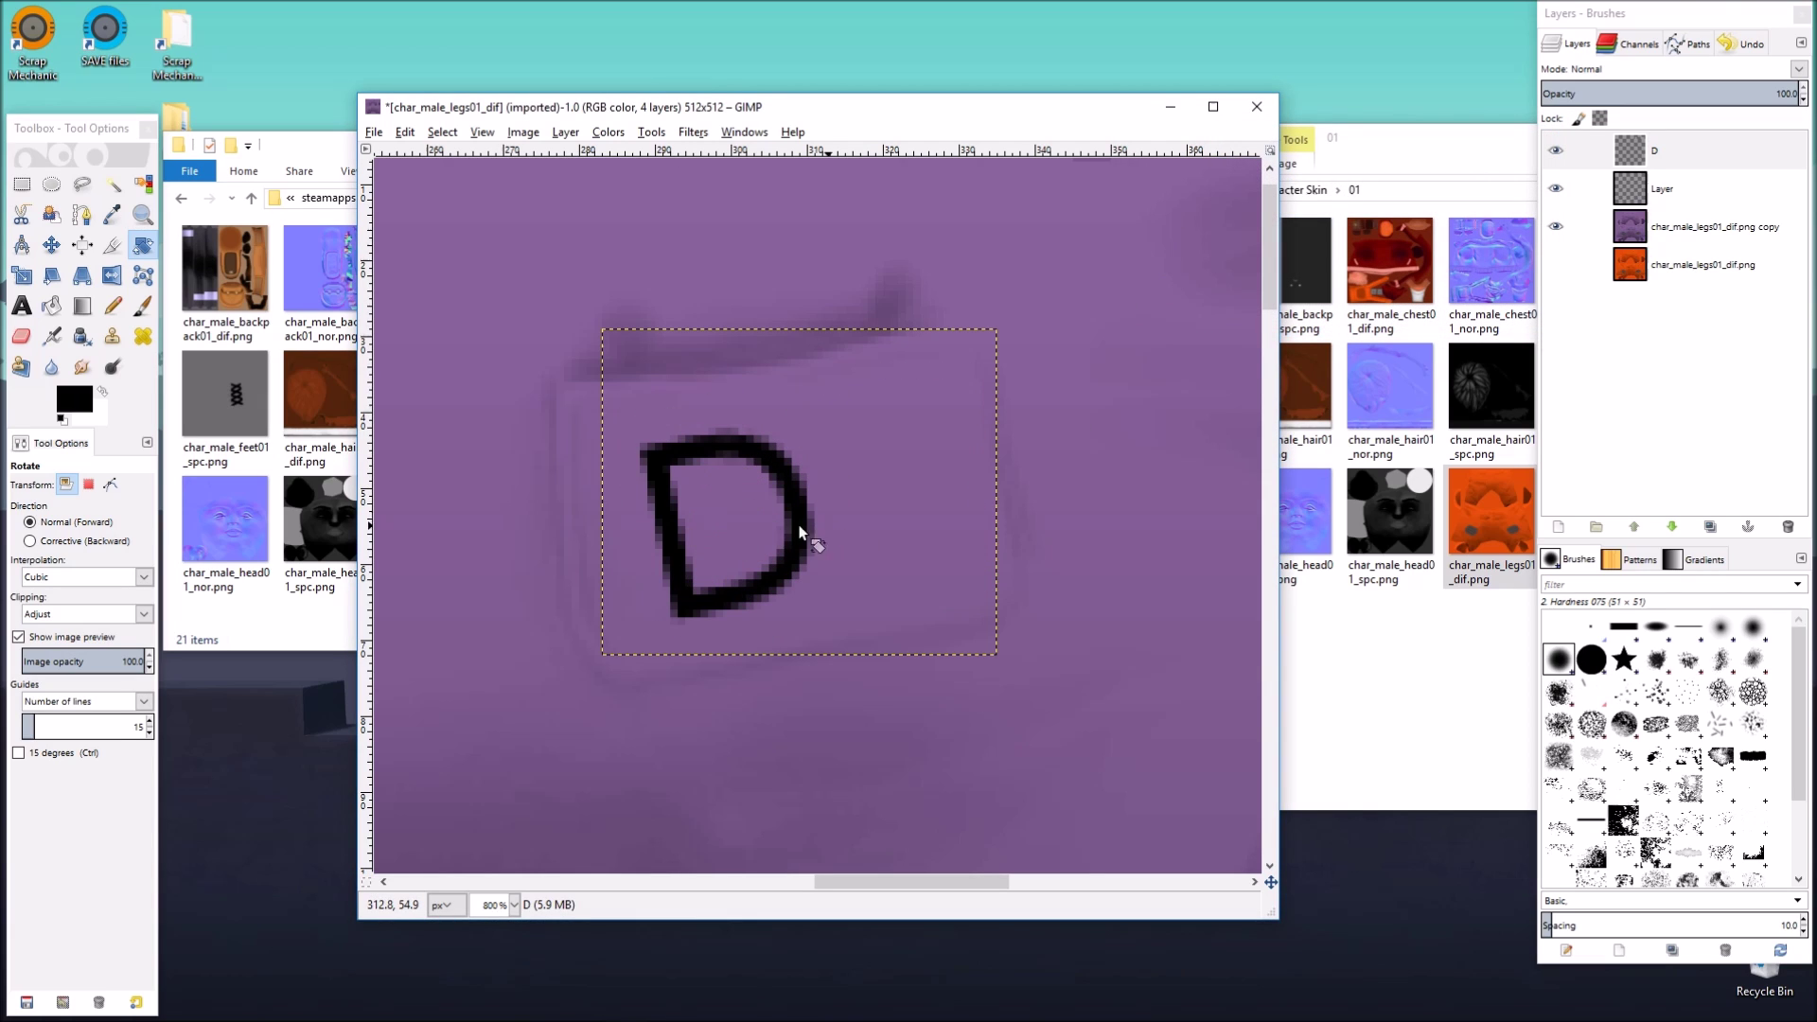
# Step: Move the tilted D slightly right on the pocket, then zoom in closely on it
pyautogui.click(51, 244)
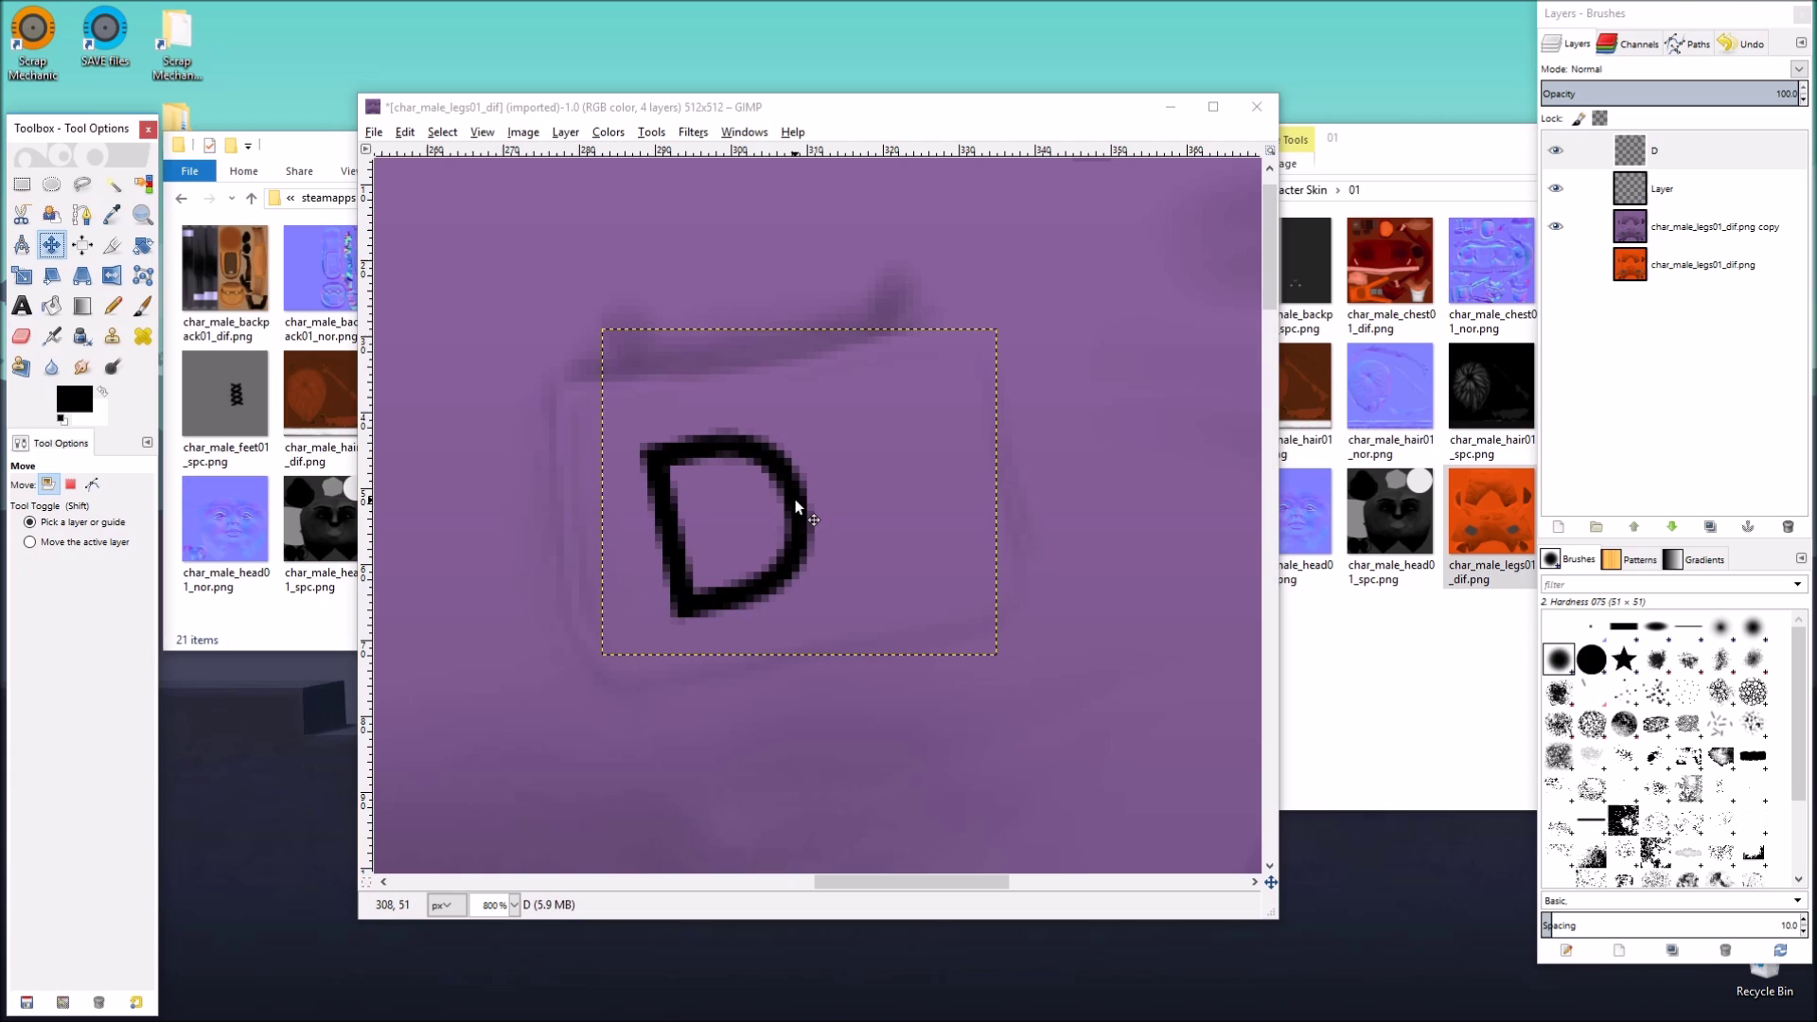
pyautogui.moveTo(795, 501); pyautogui.dragTo(863, 485)
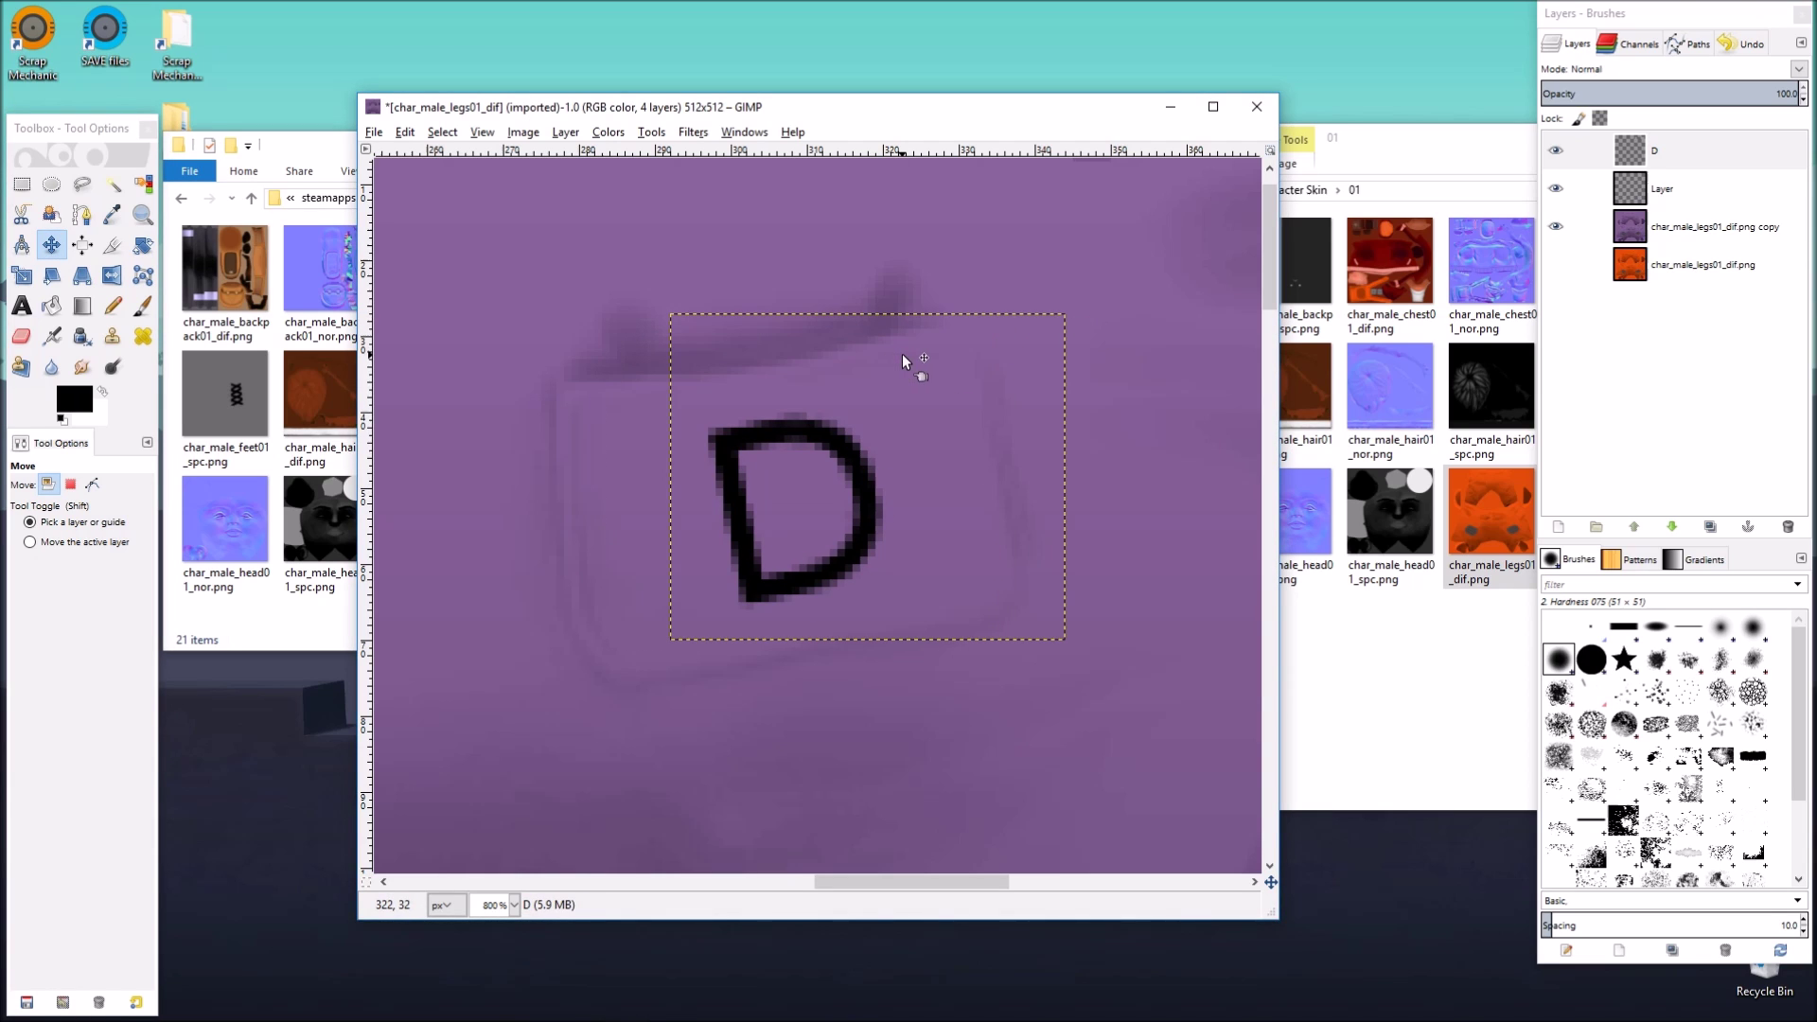
pyautogui.click(1587, 189)
pyautogui.click(514, 905)
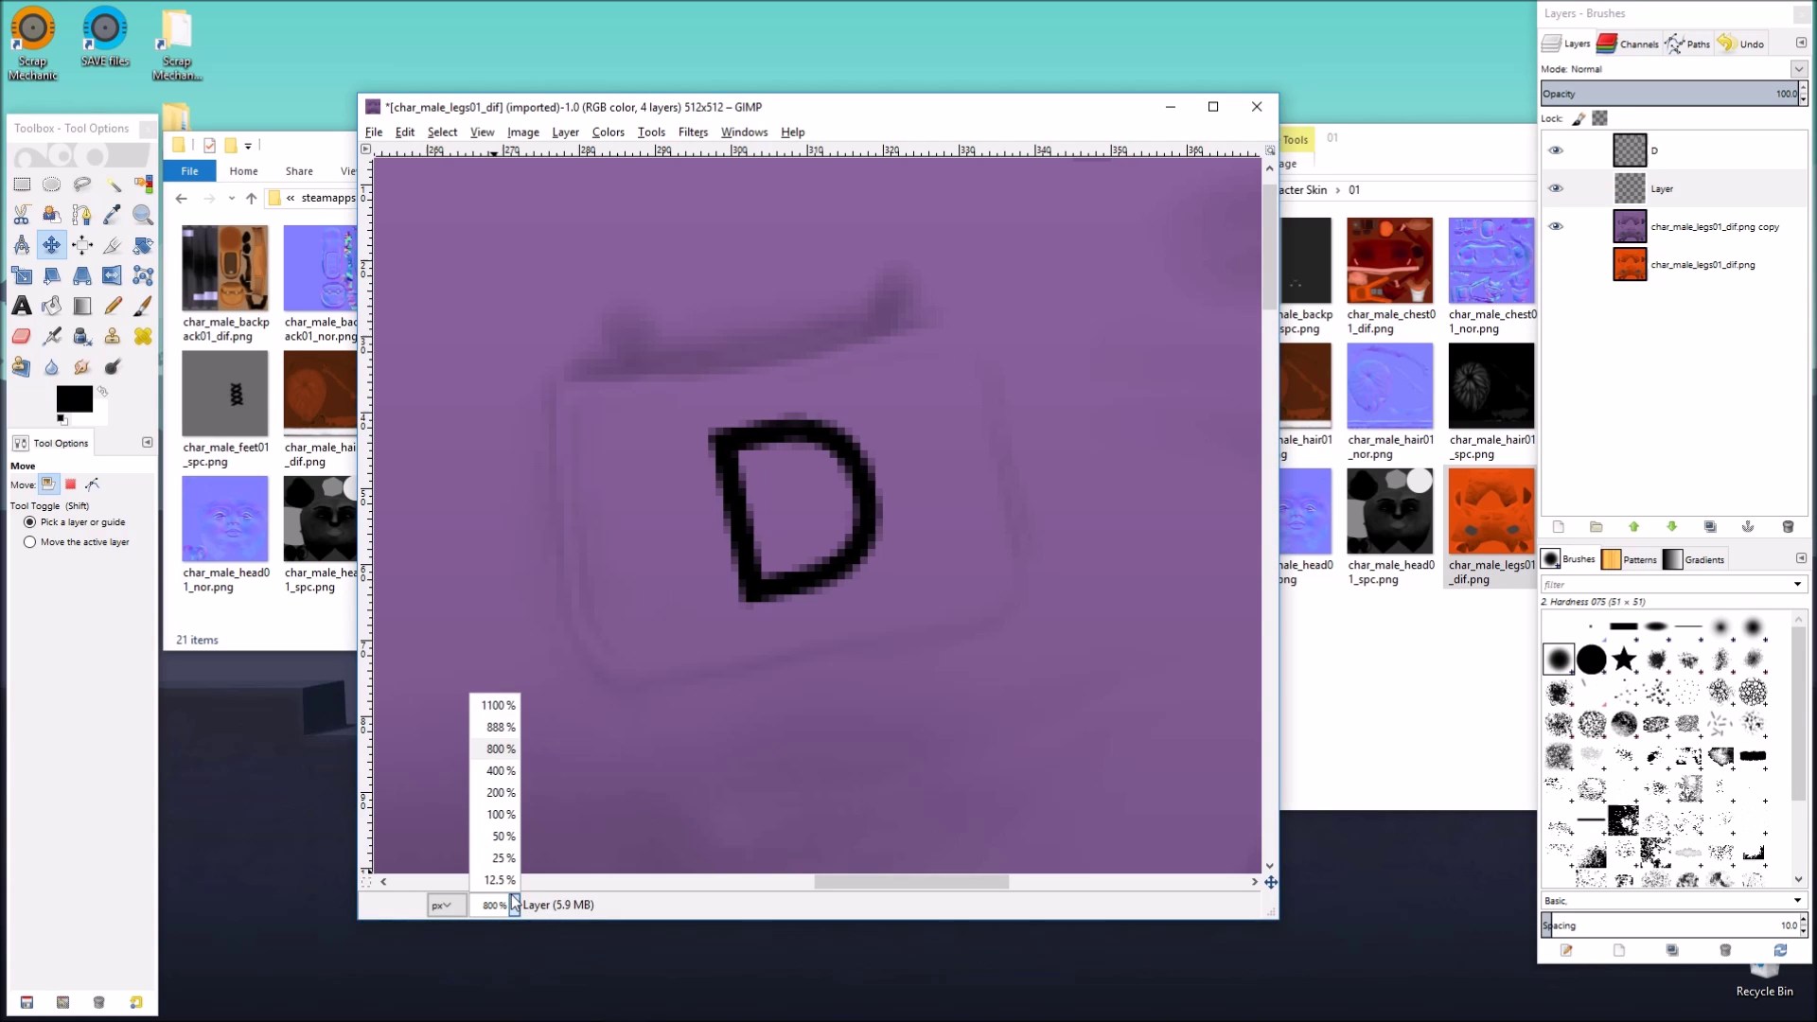
pyautogui.click(508, 826)
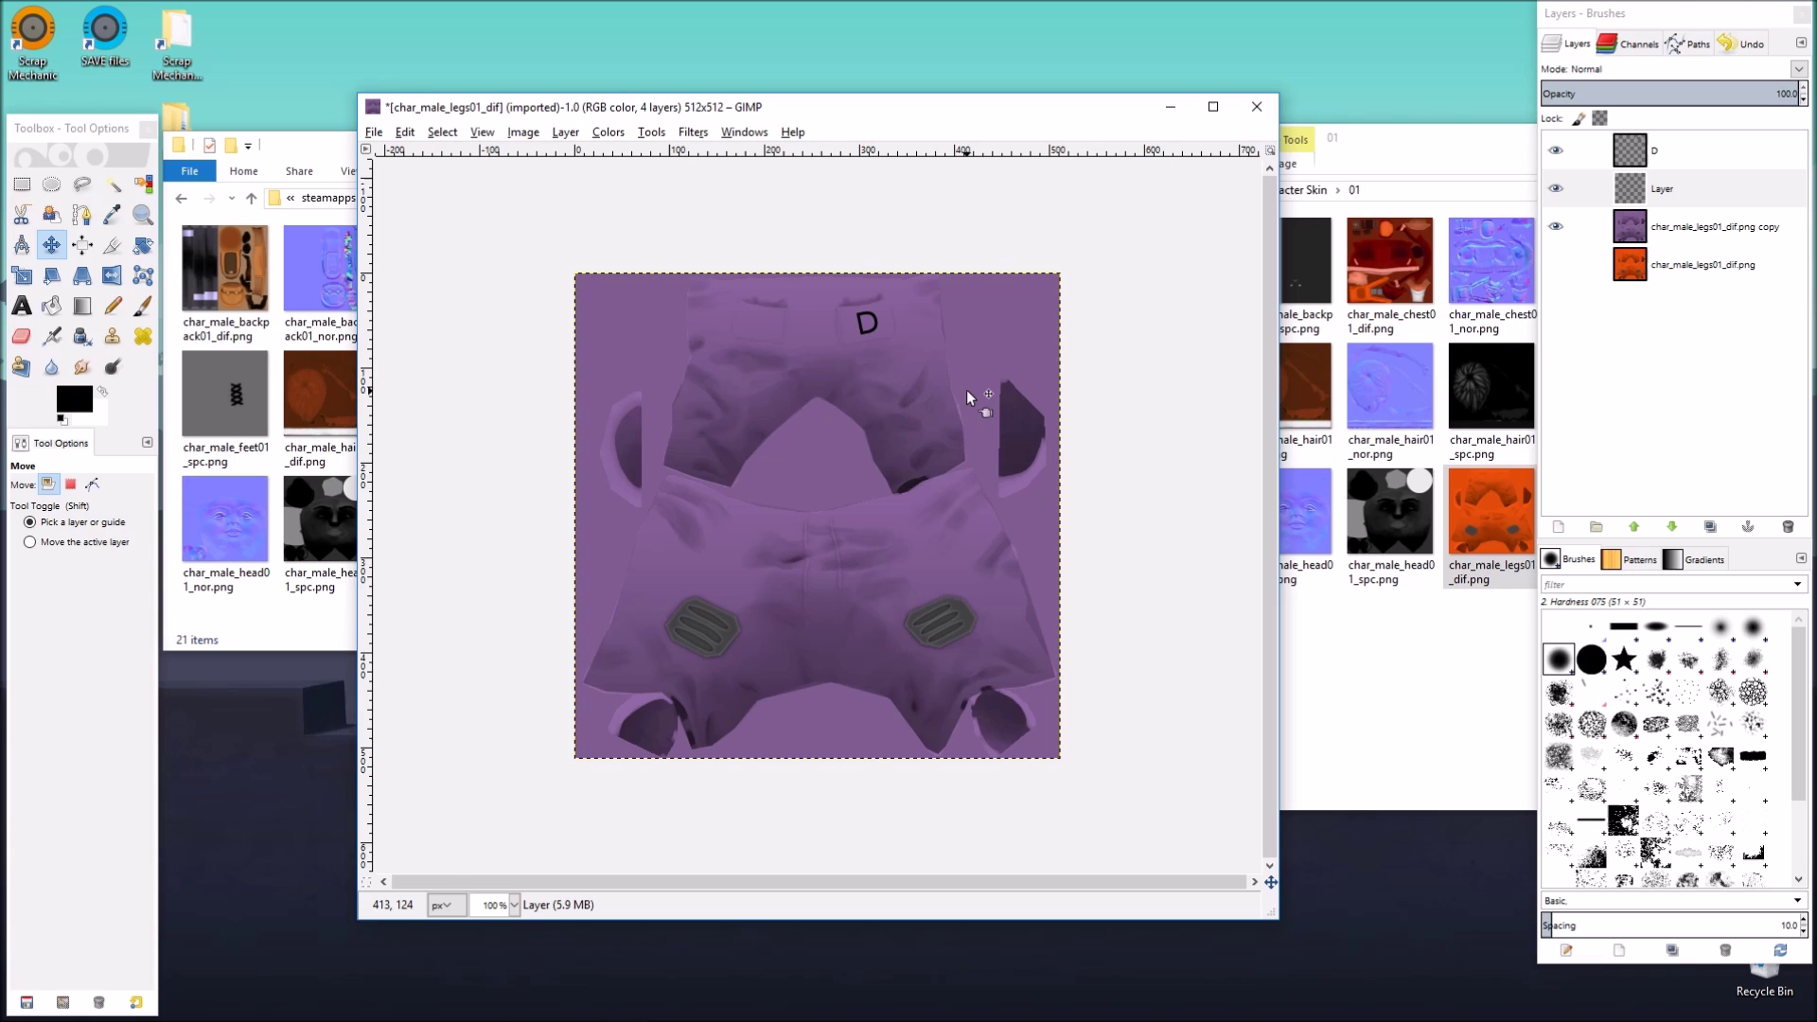
pyautogui.click(1579, 150)
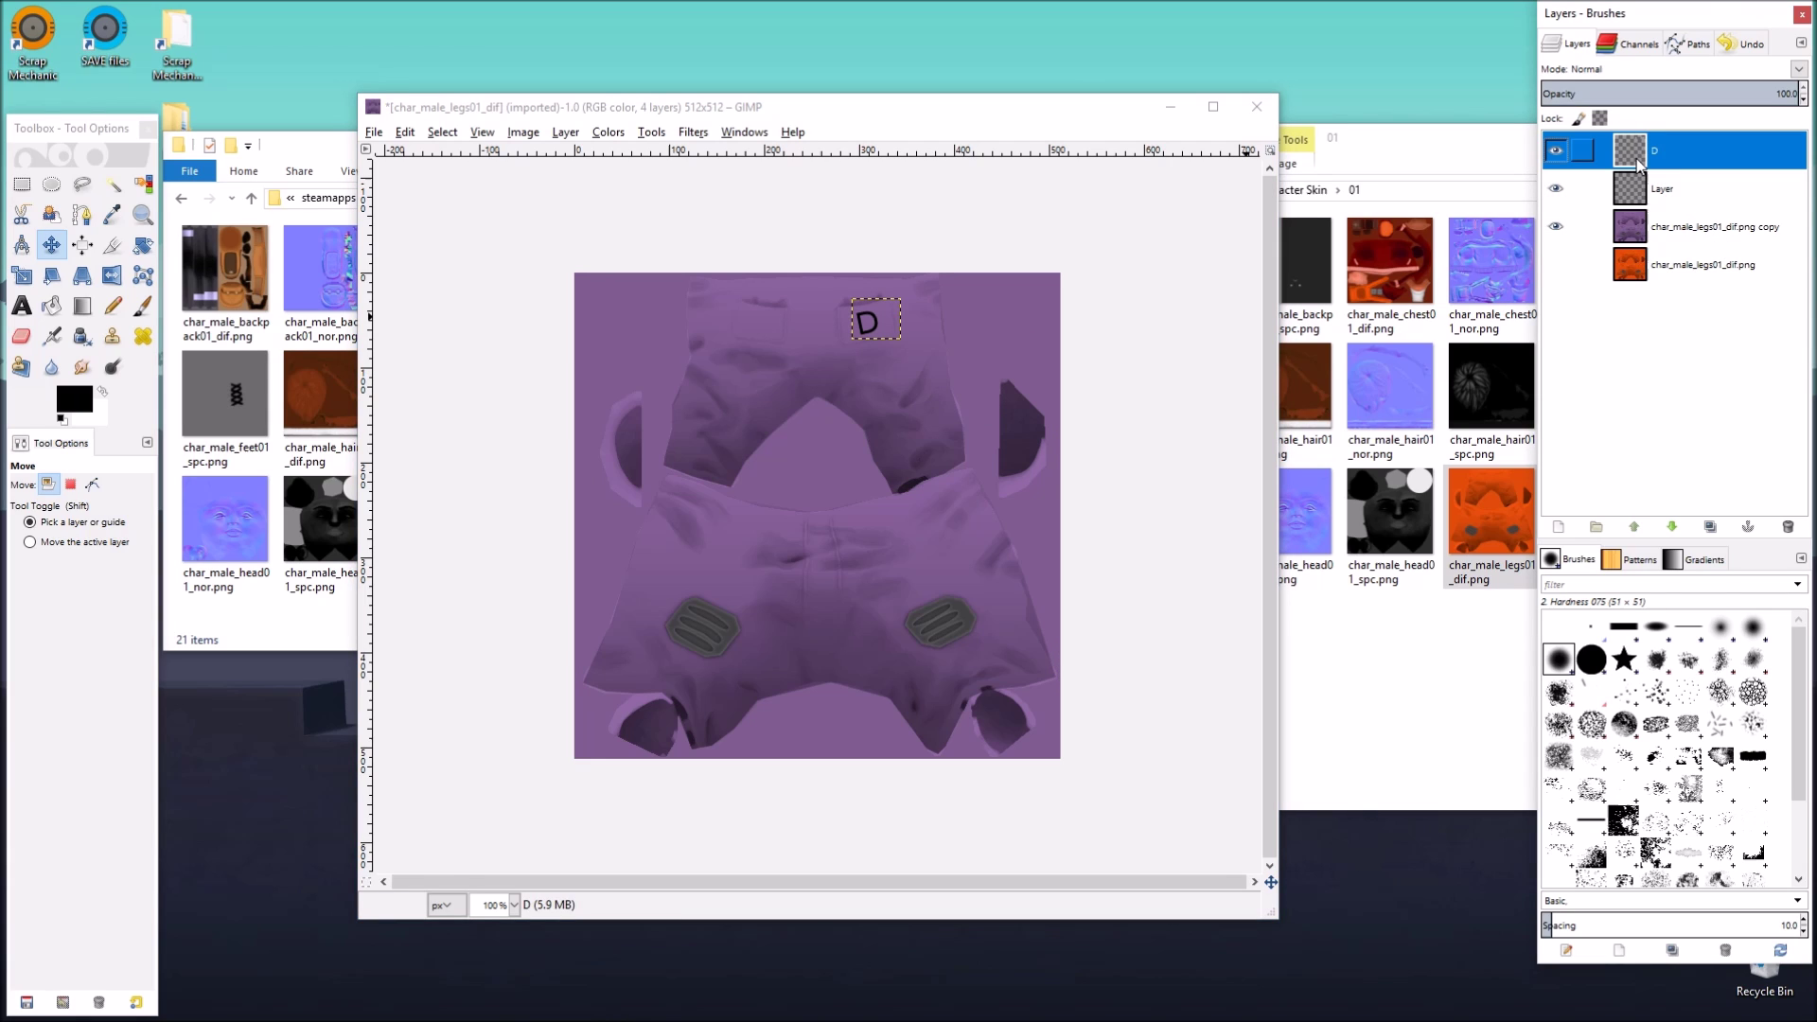
pyautogui.click(514, 905)
pyautogui.click(509, 826)
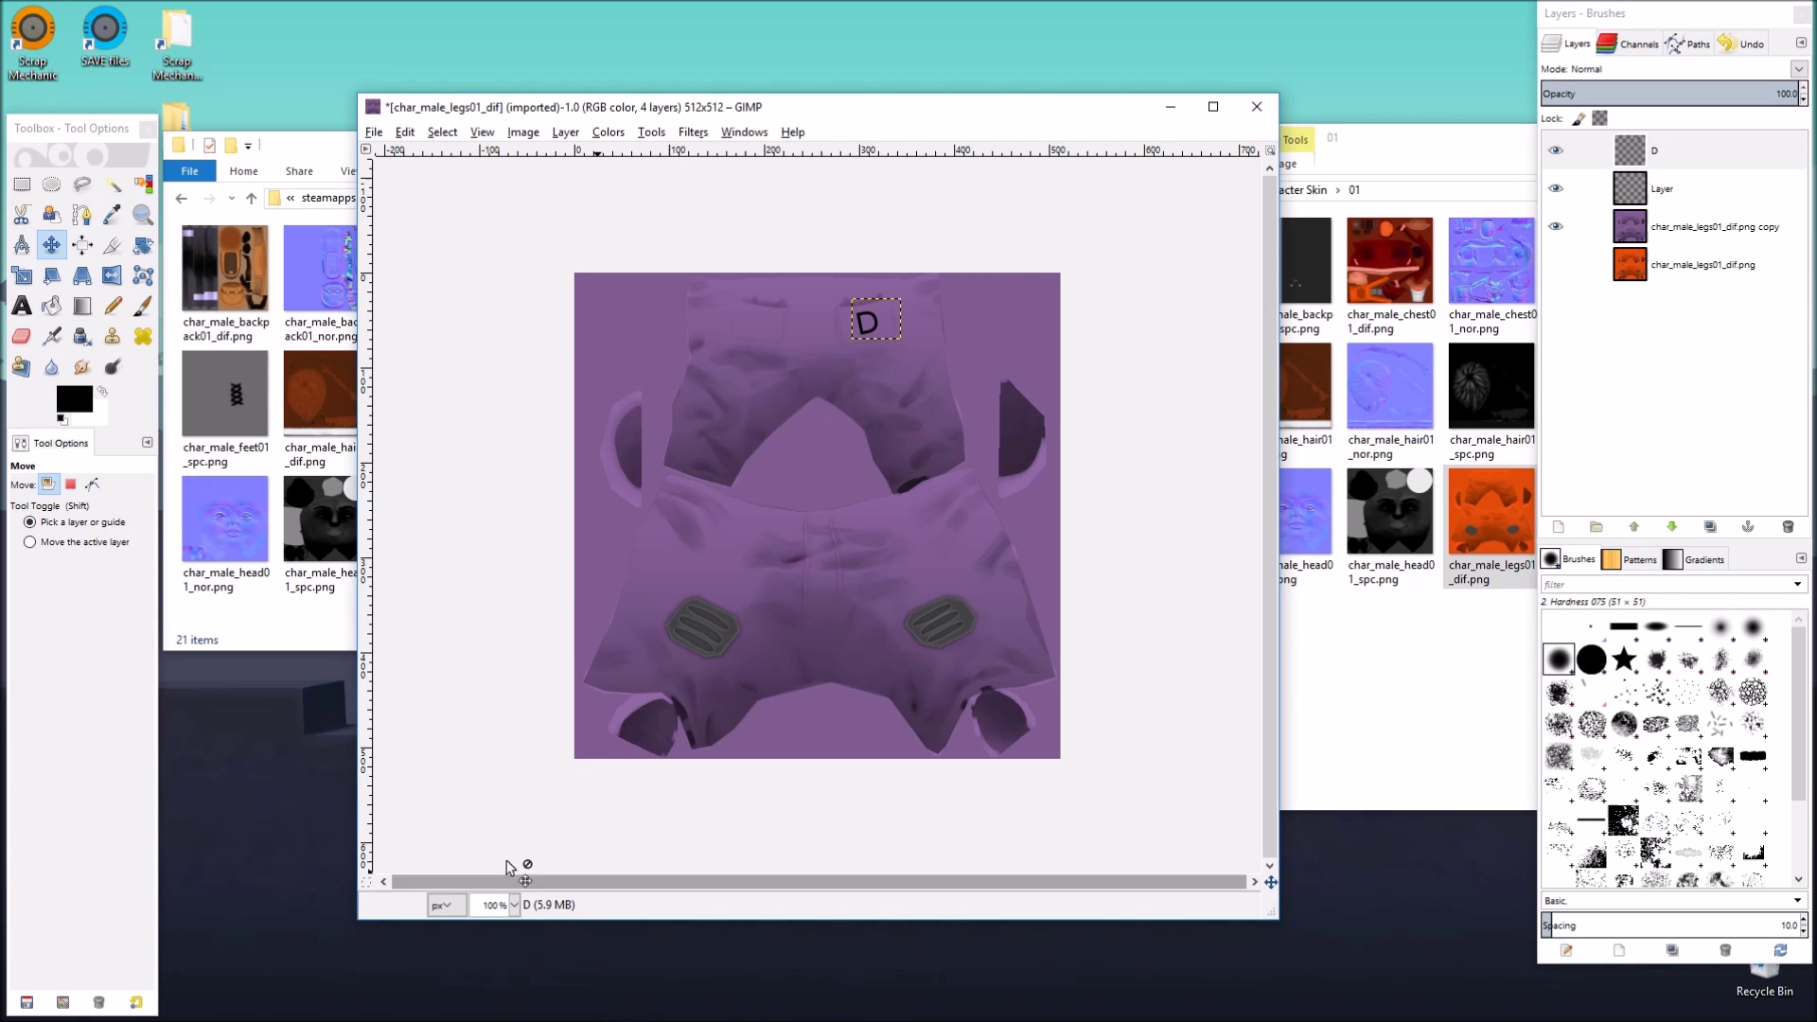
pyautogui.click(143, 215)
pyautogui.moveTo(823, 284); pyautogui.dragTo(918, 352)
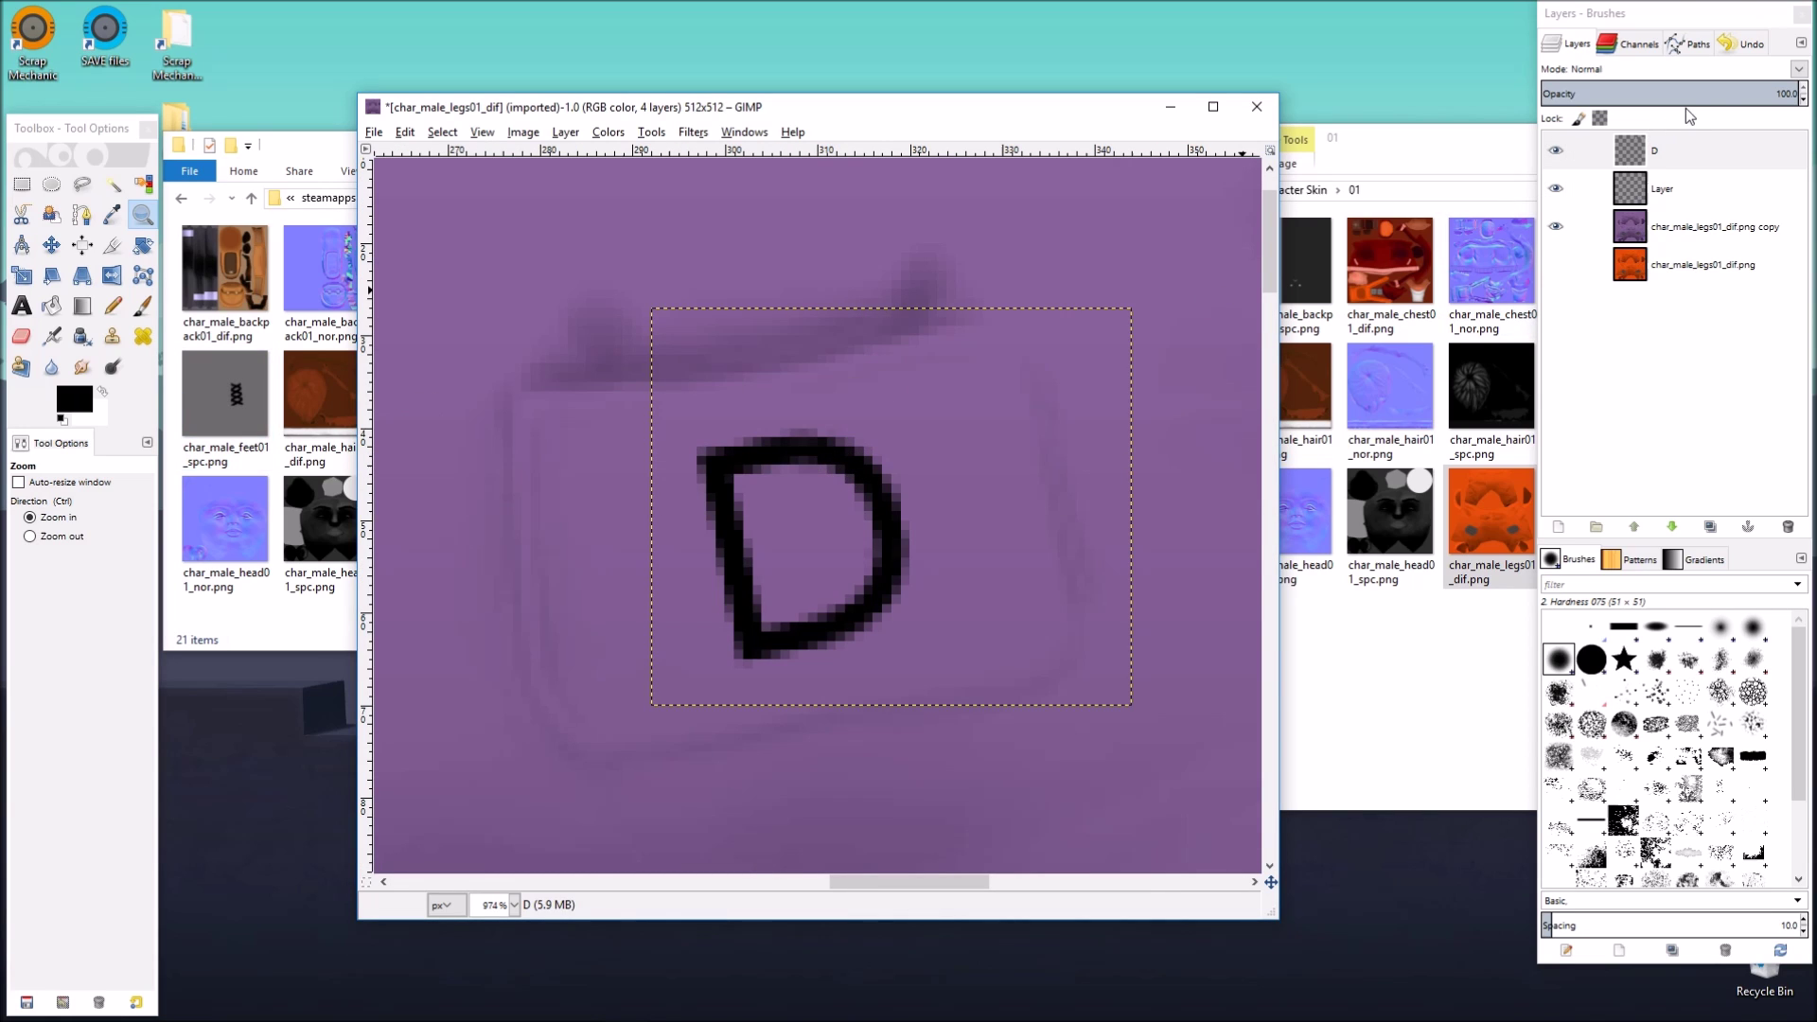
# Step: Lower the D layer's opacity to 25 so it becomes a faint grey mark
pyautogui.moveTo(1734, 98); pyautogui.dragTo(1613, 102)
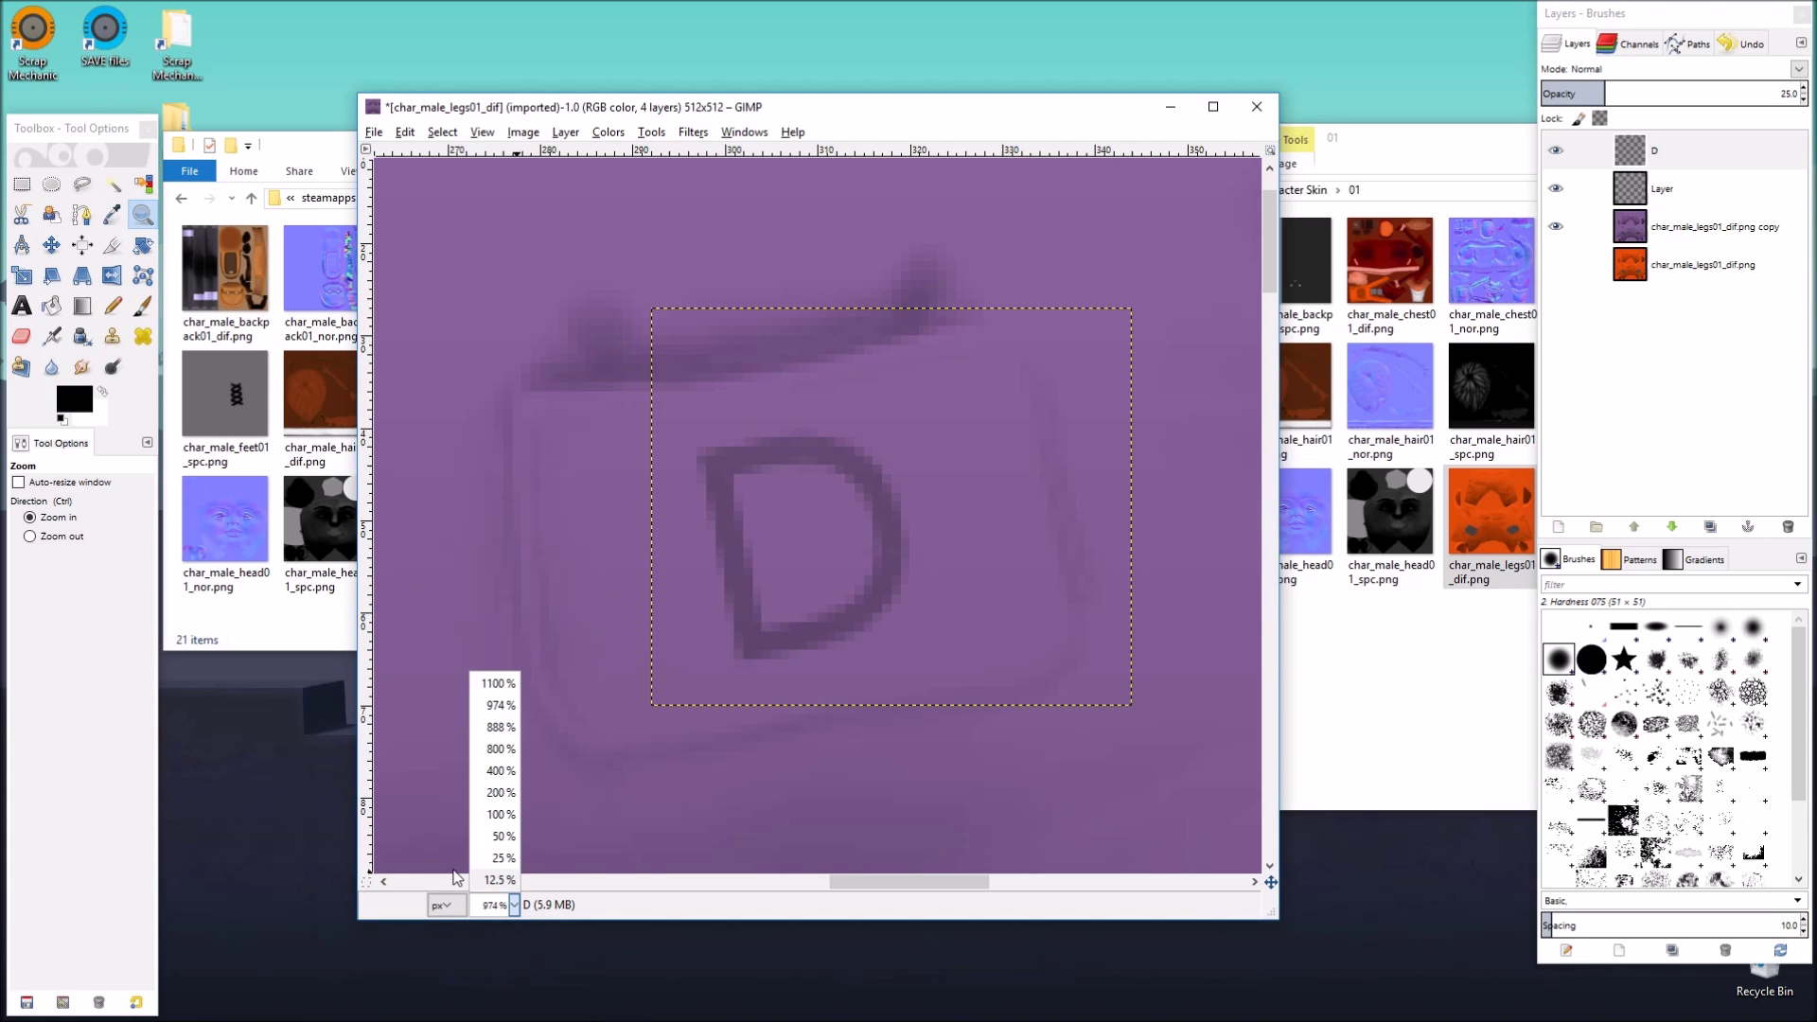
# Step: Zoom back to 100% and overwrite char_male_legs01_dif.png with the edited image
pyautogui.click(492, 814)
pyautogui.click(1685, 188)
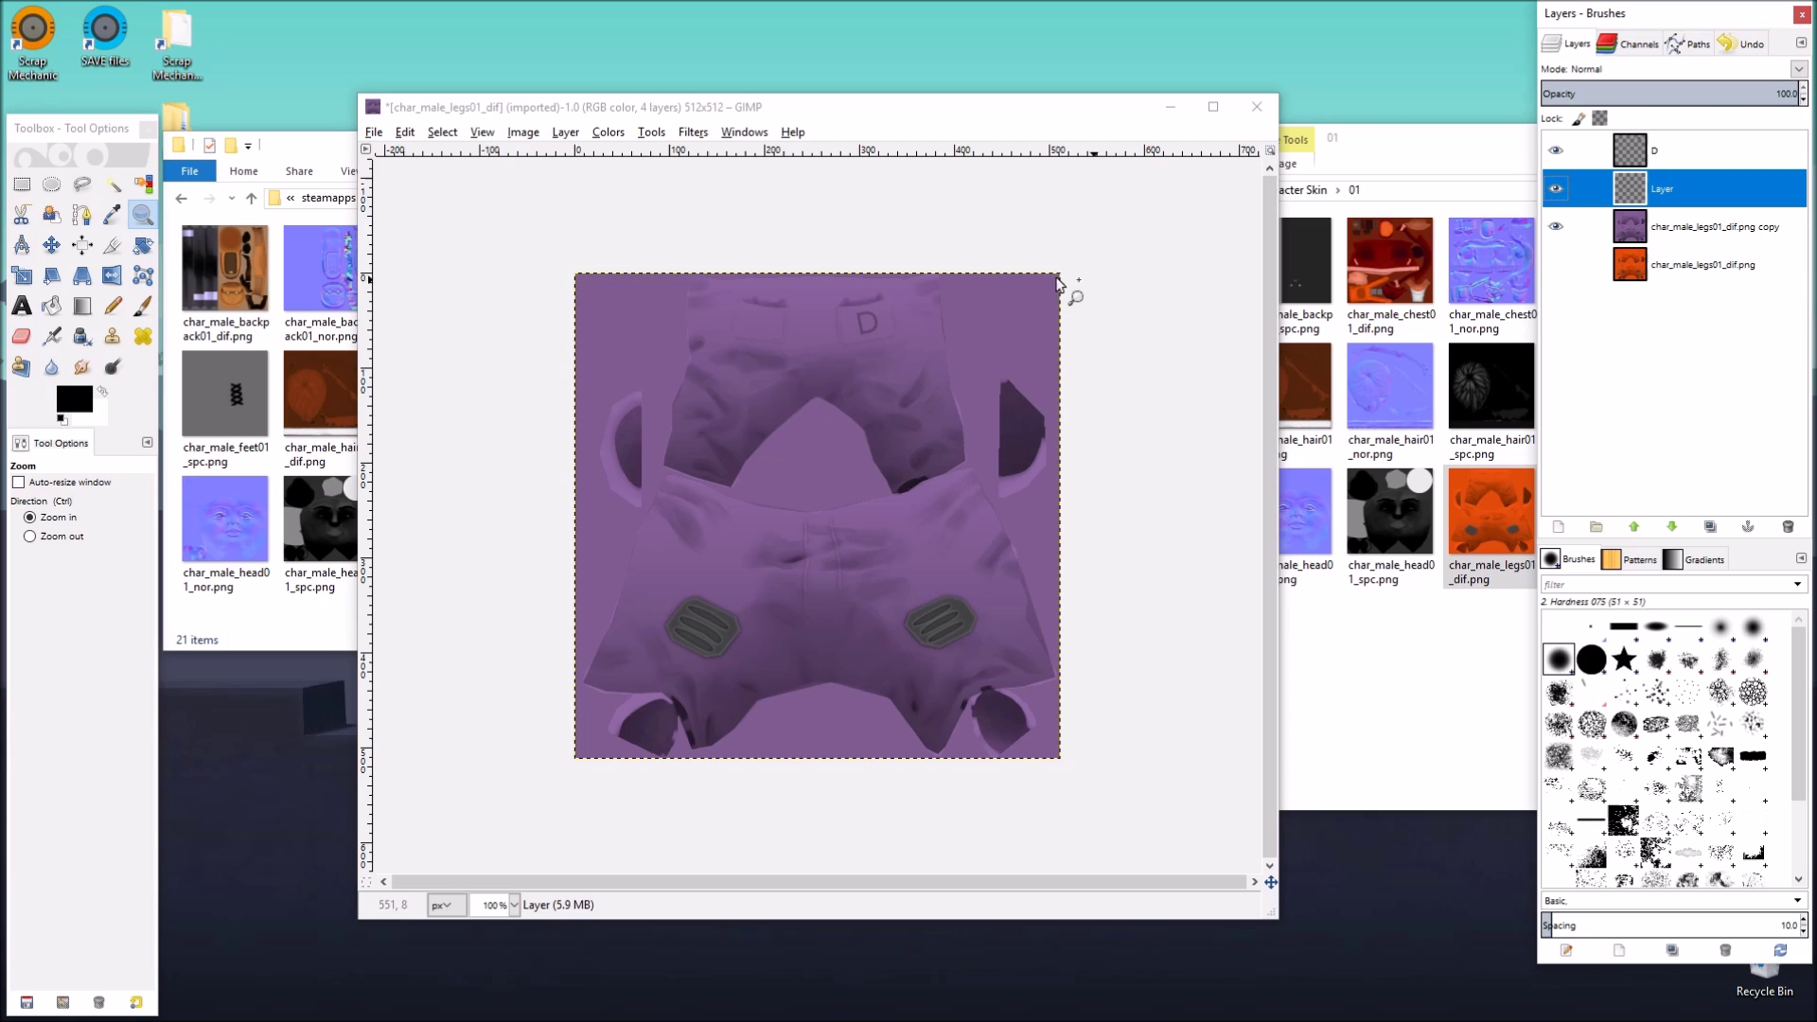
pyautogui.click(374, 132)
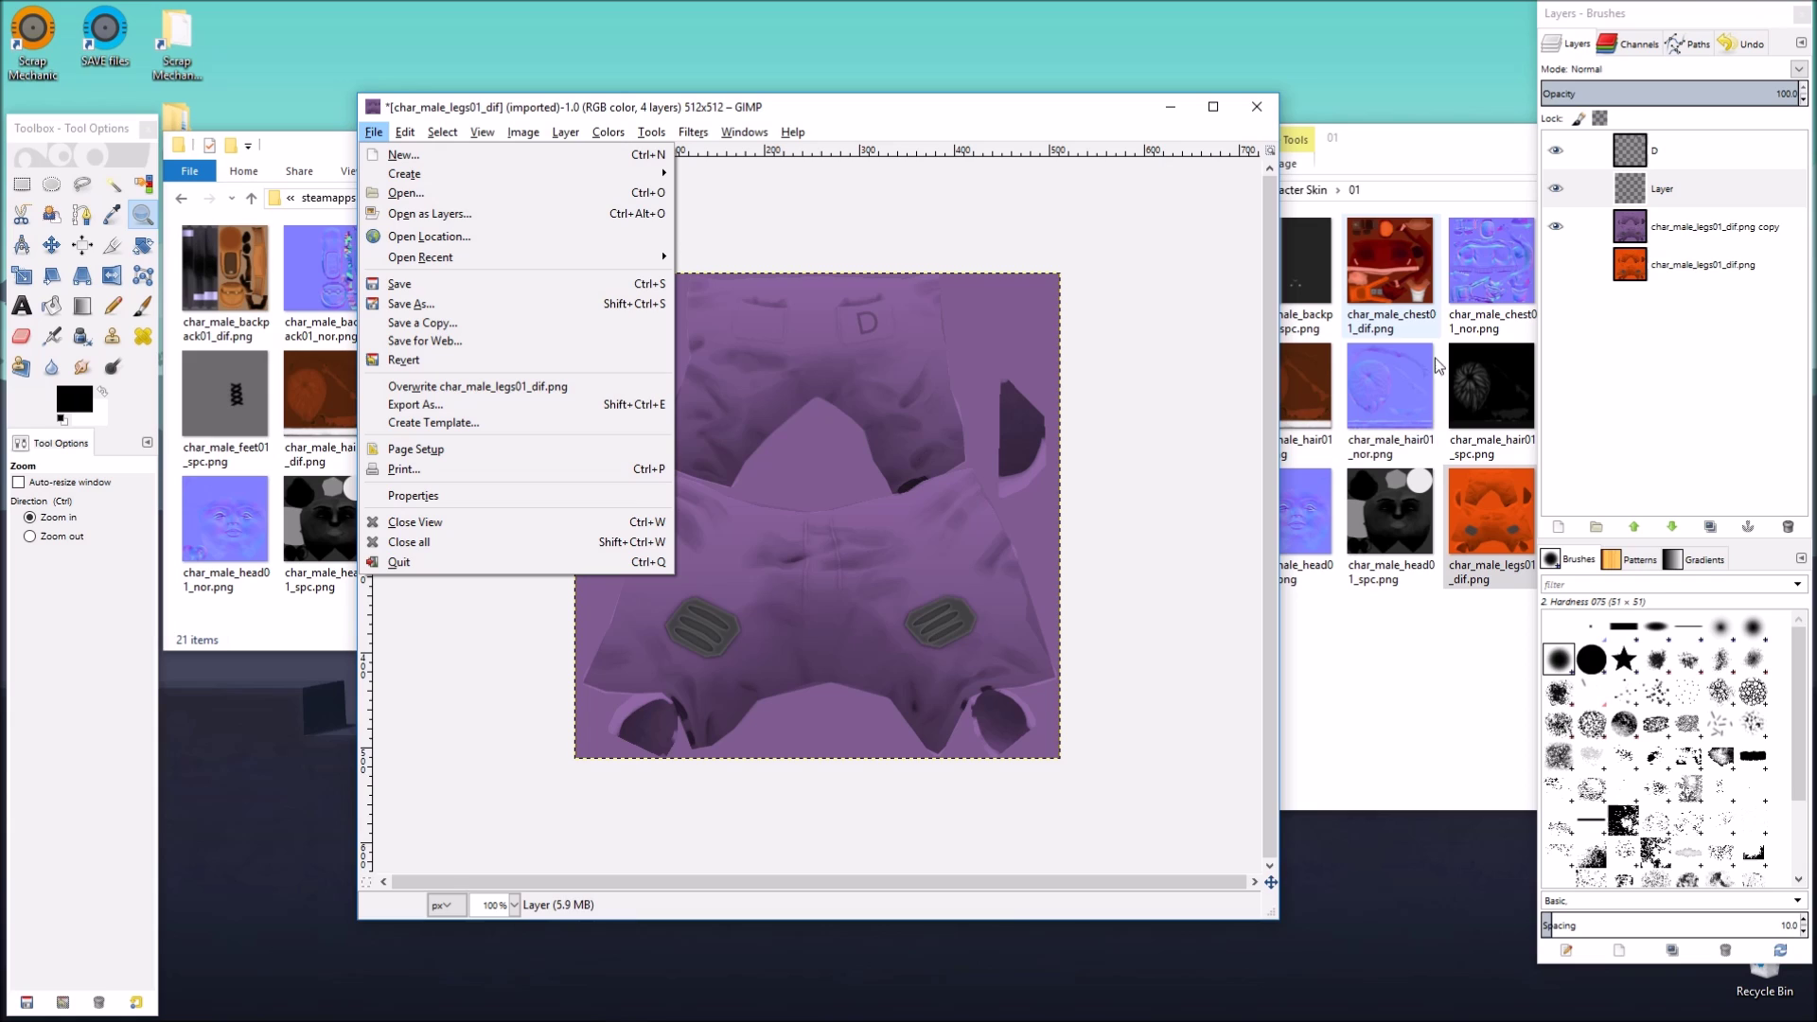
pyautogui.moveTo(405, 131)
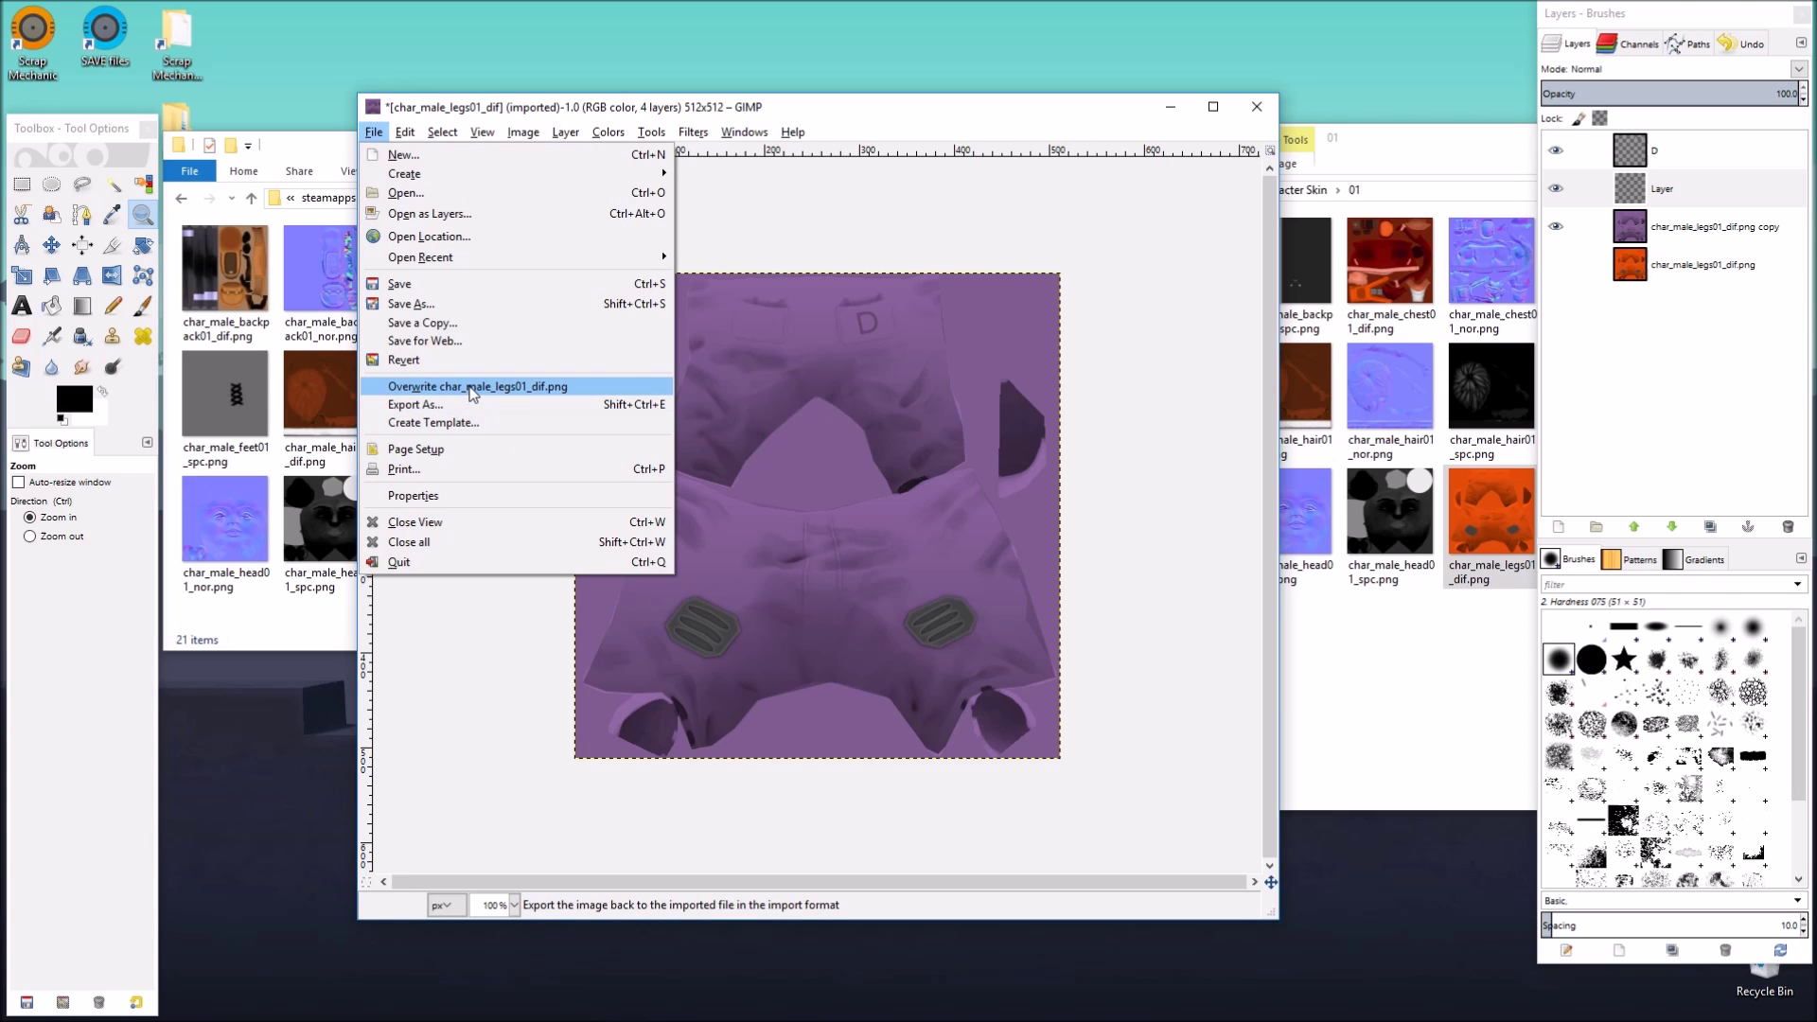
pyautogui.click(473, 388)
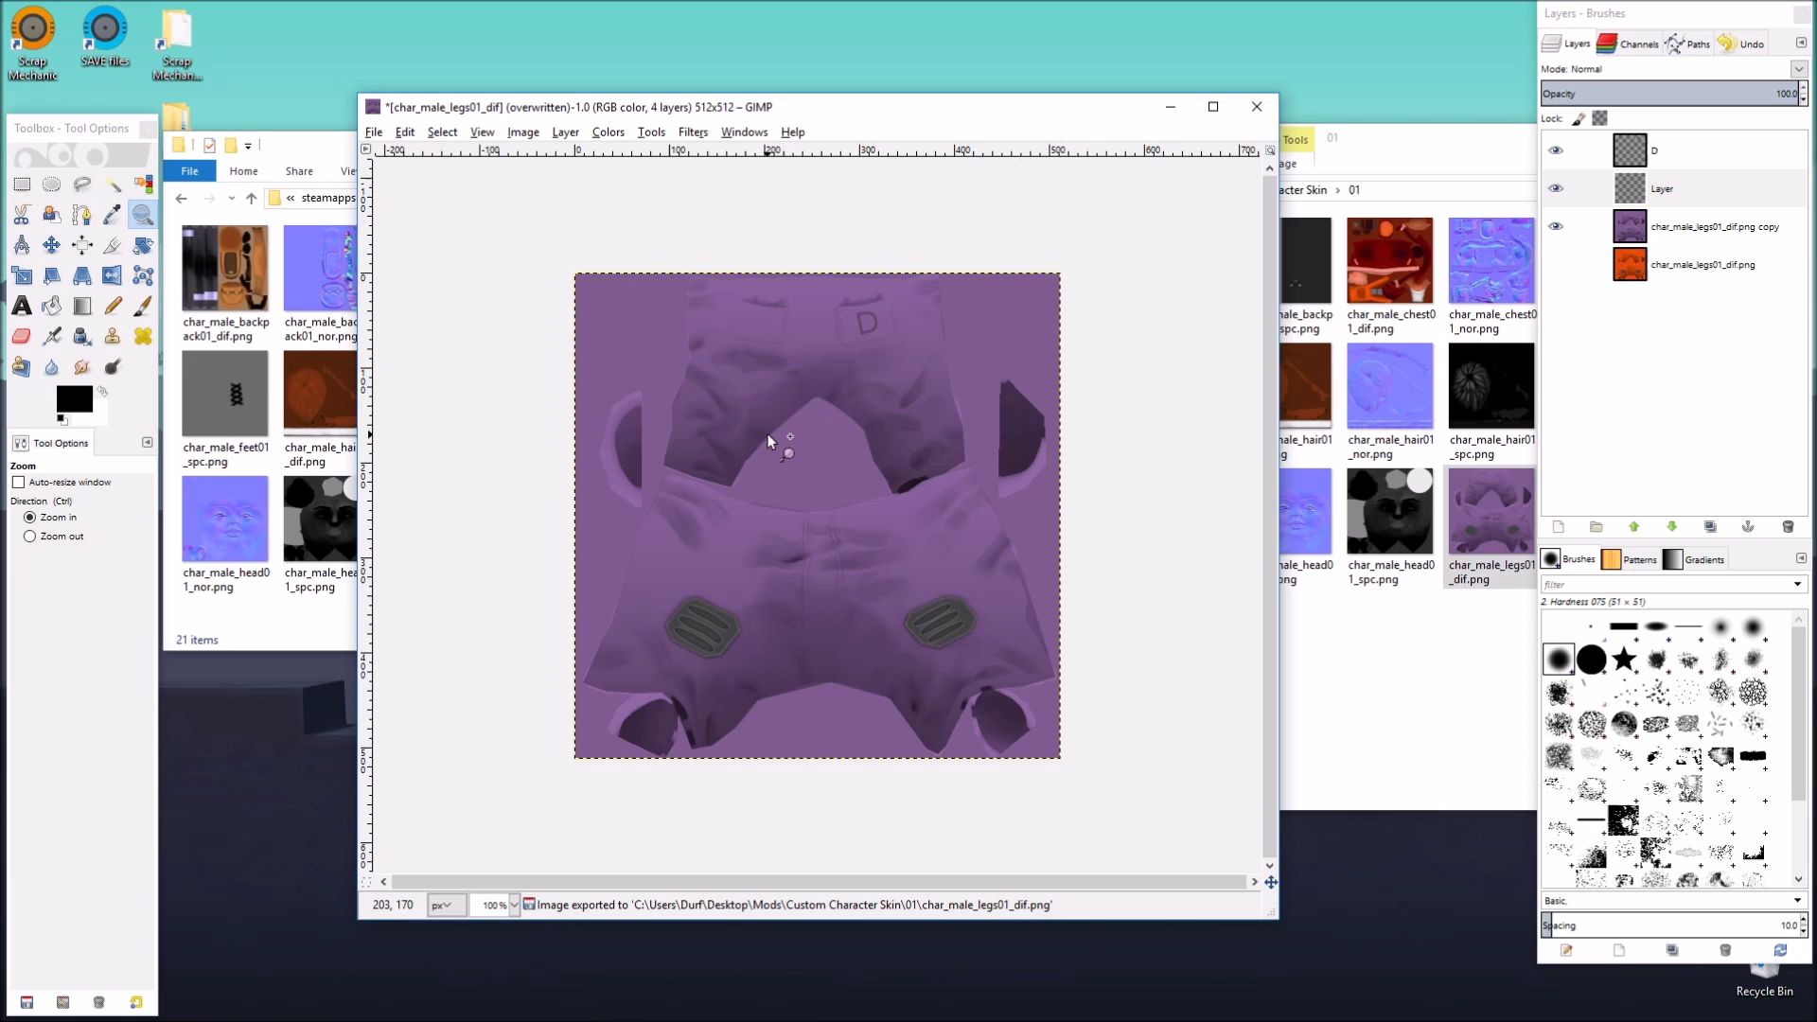
# Step: Save the image as char_male_legs01_dif.xcf and close it
pyautogui.click(375, 134)
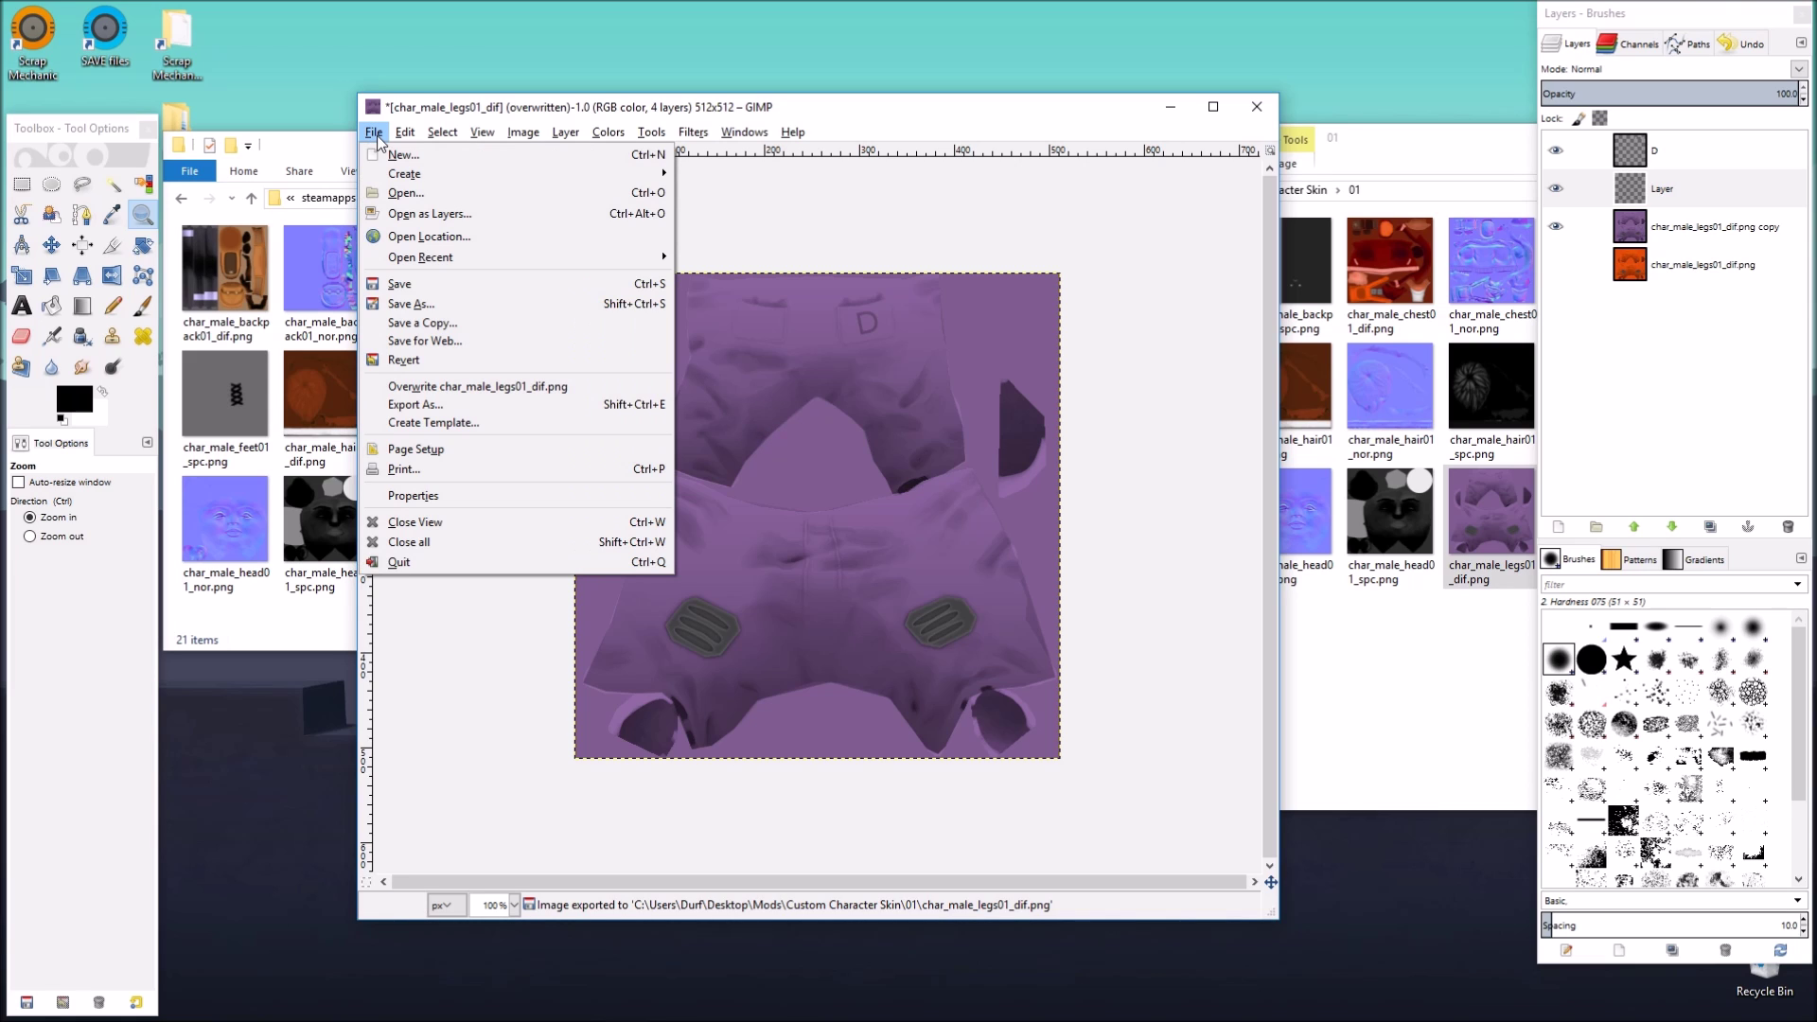
pyautogui.click(416, 309)
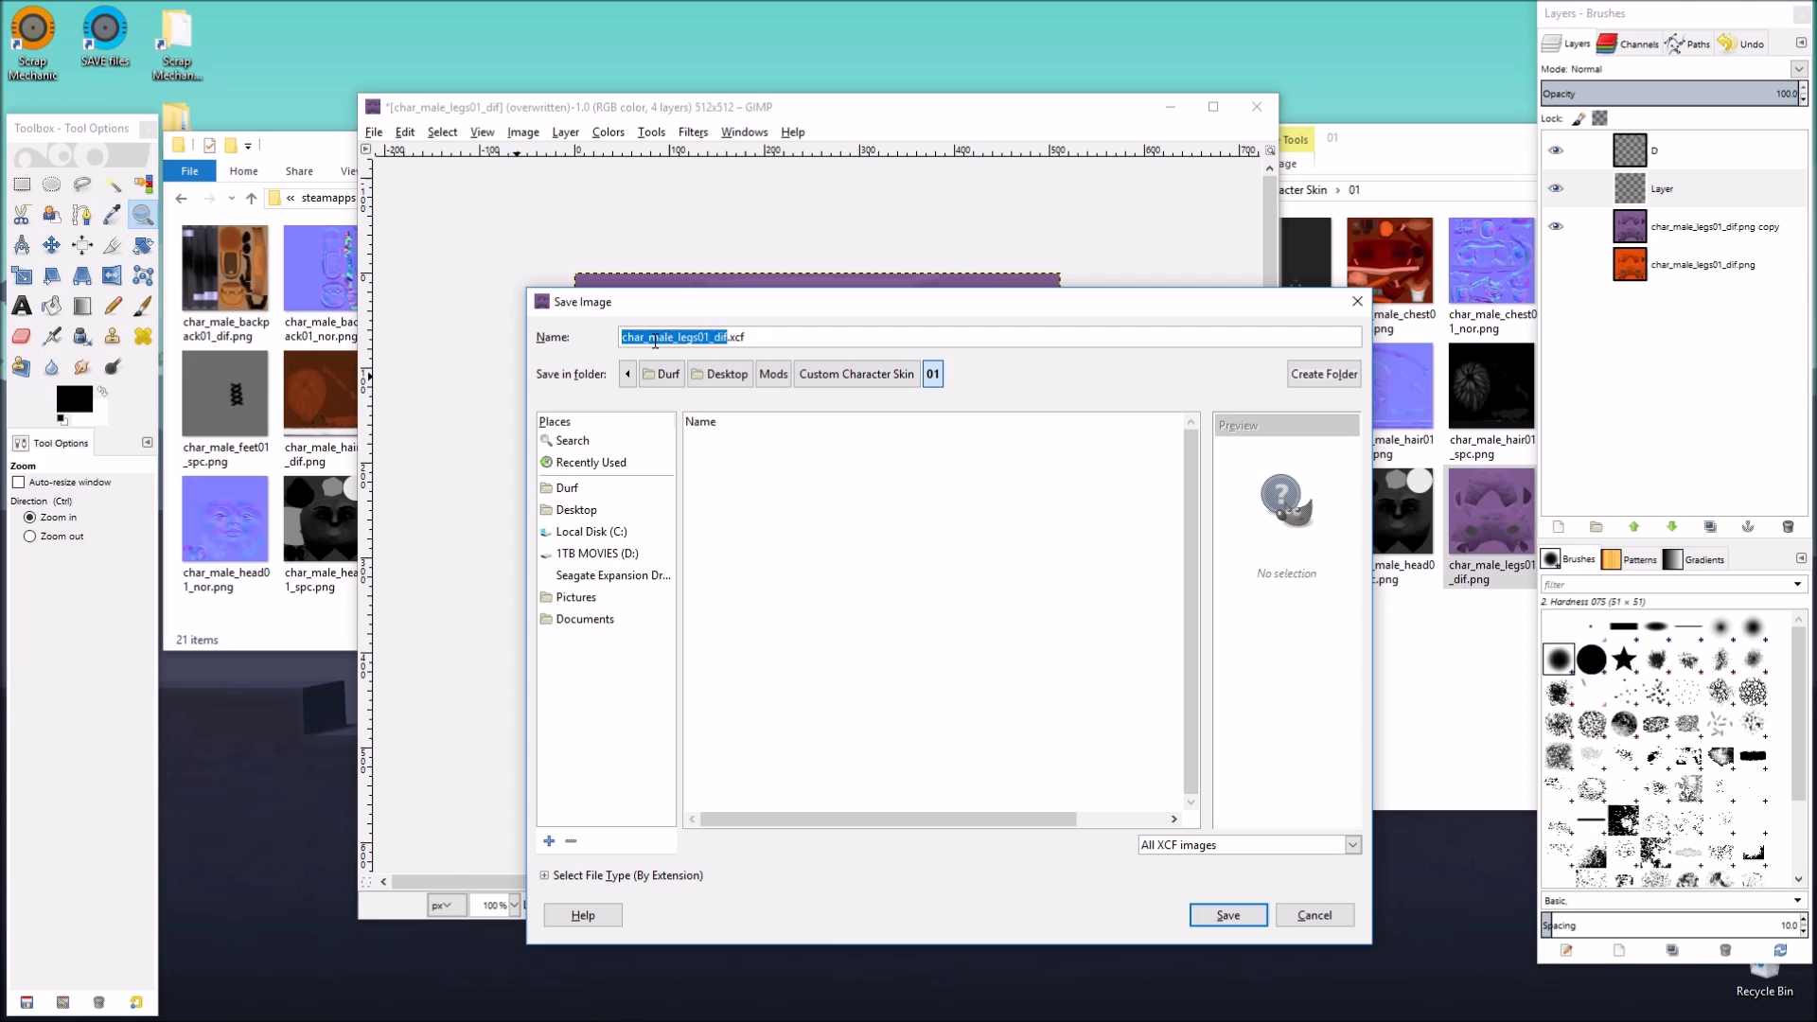
pyautogui.click(766, 337)
pyautogui.click(1228, 915)
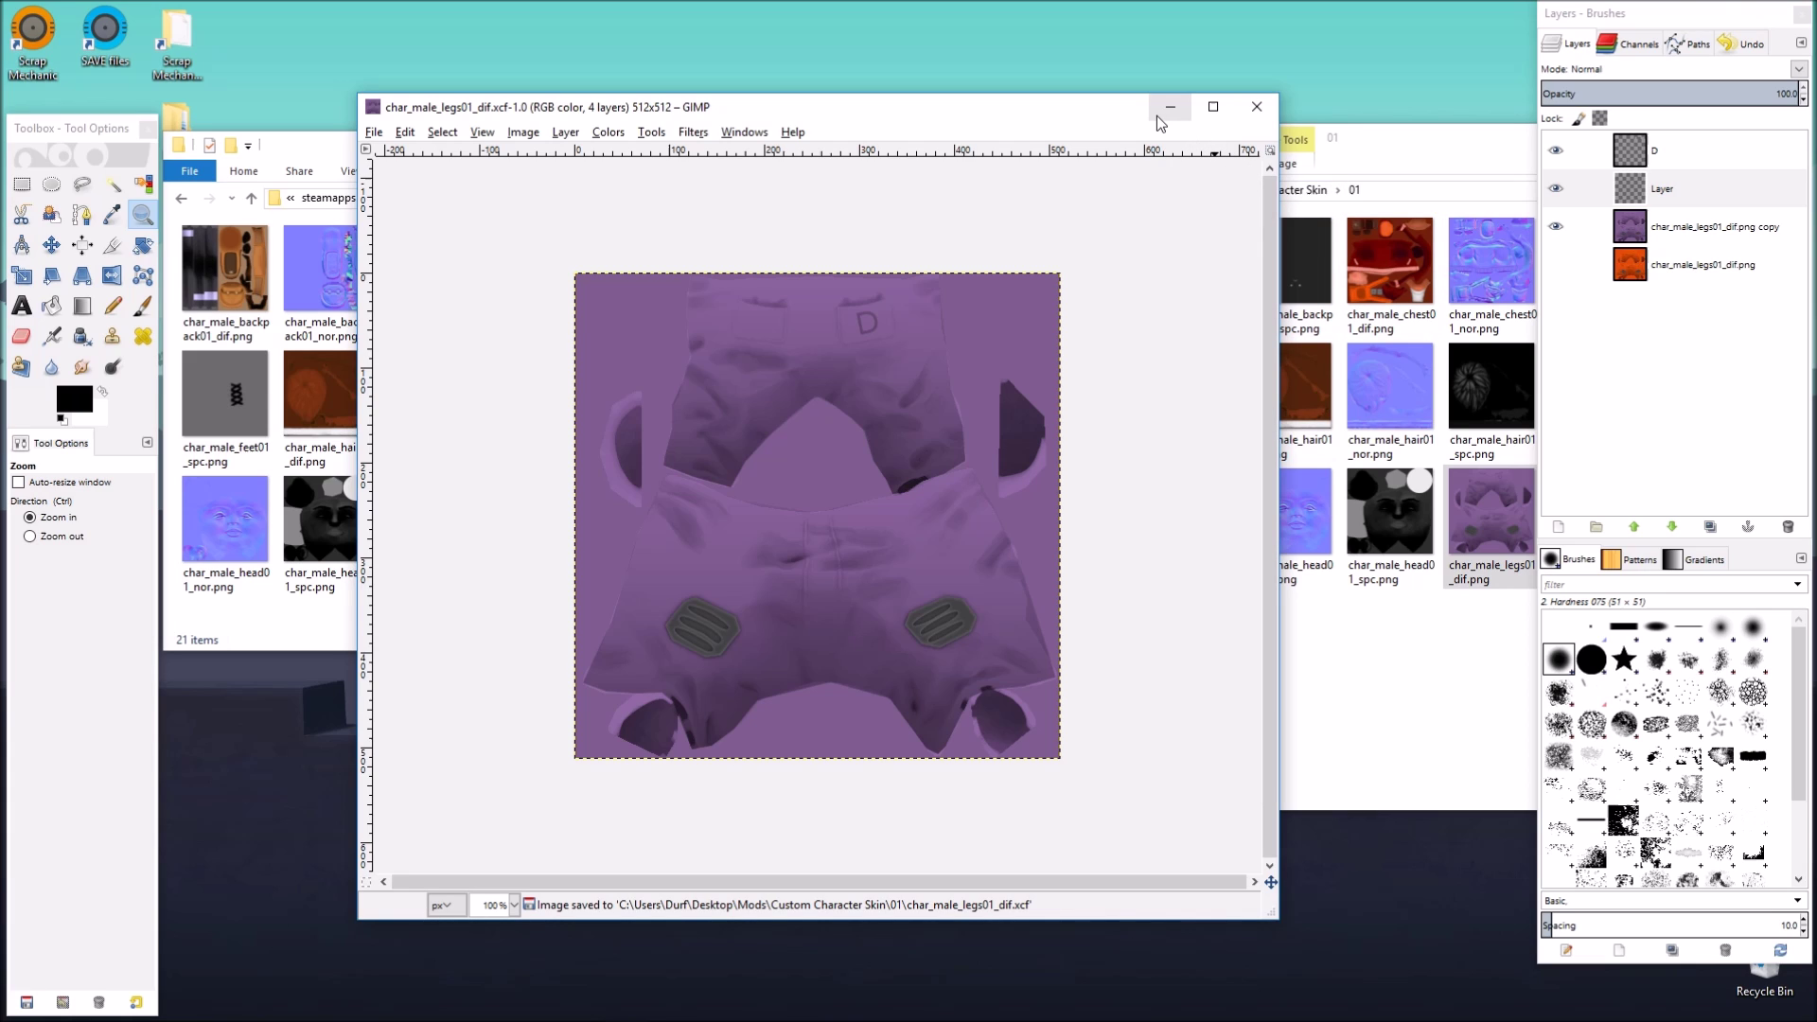
pyautogui.click(1257, 106)
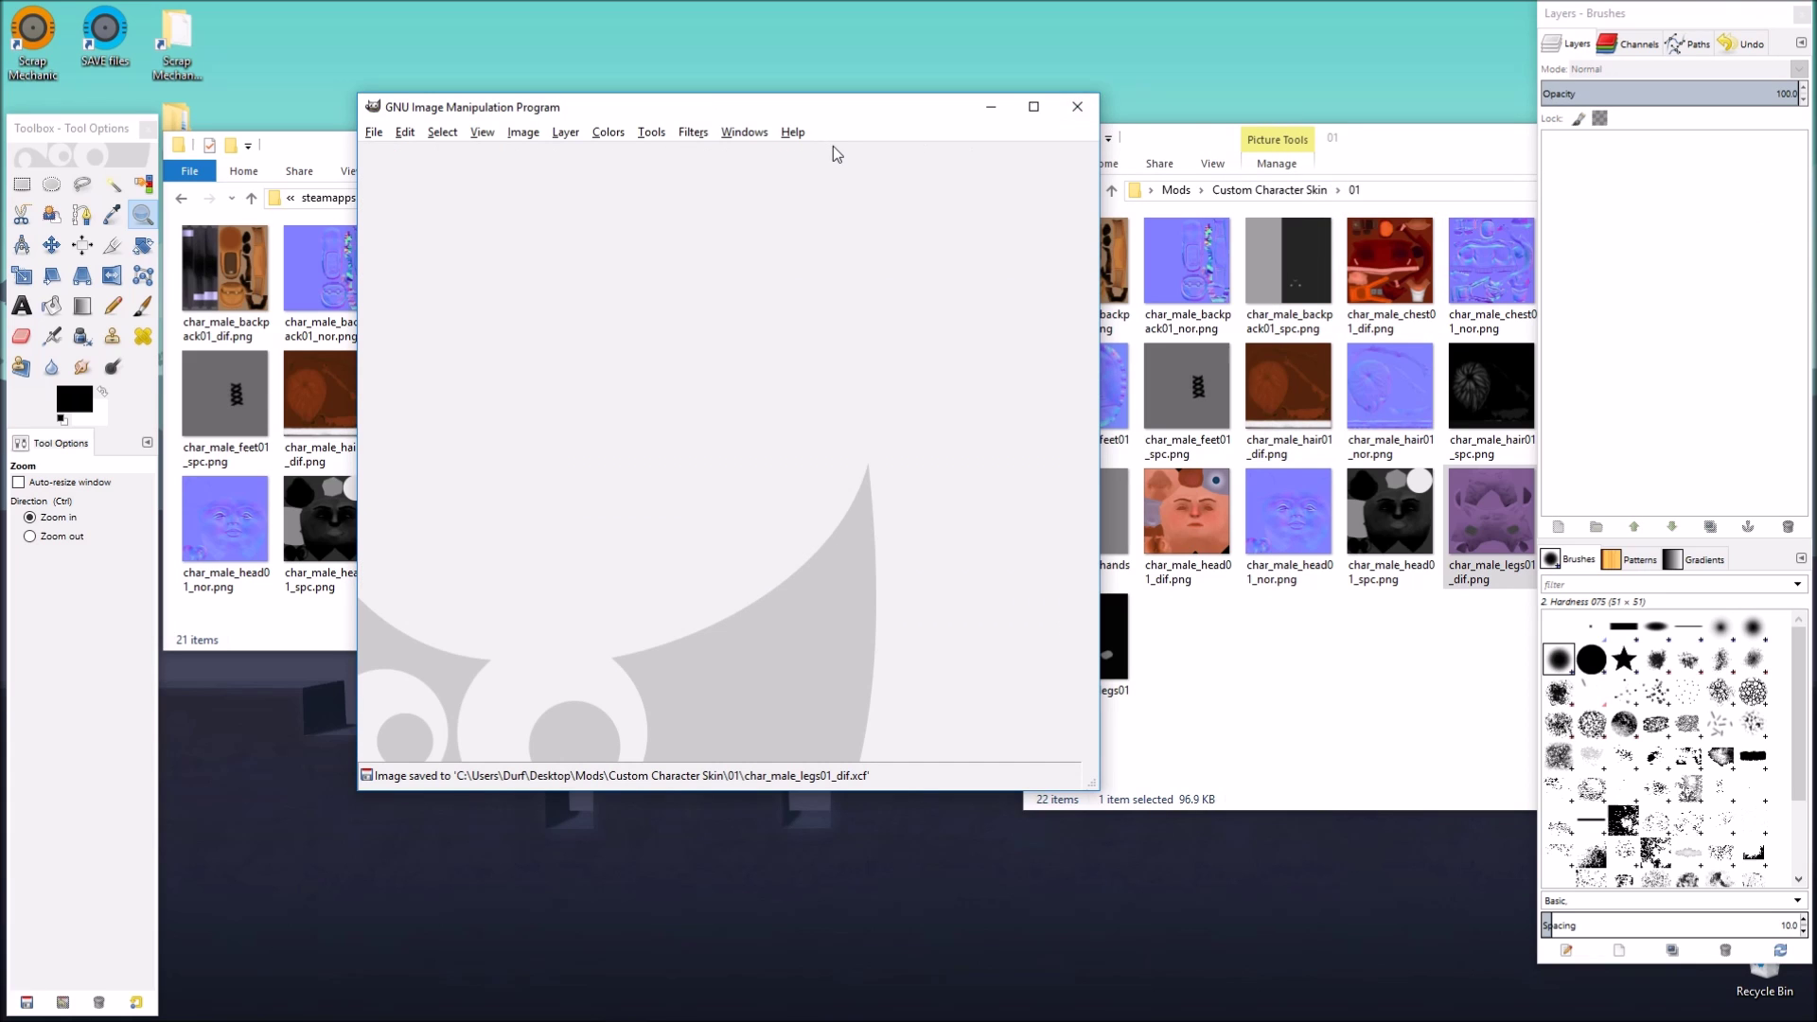
# Step: Bring the 01 skin folder forward and select char_male_chest01_dif.png
pyautogui.moveTo(914, 118); pyautogui.dragTo(836, 54)
pyautogui.click(1349, 133)
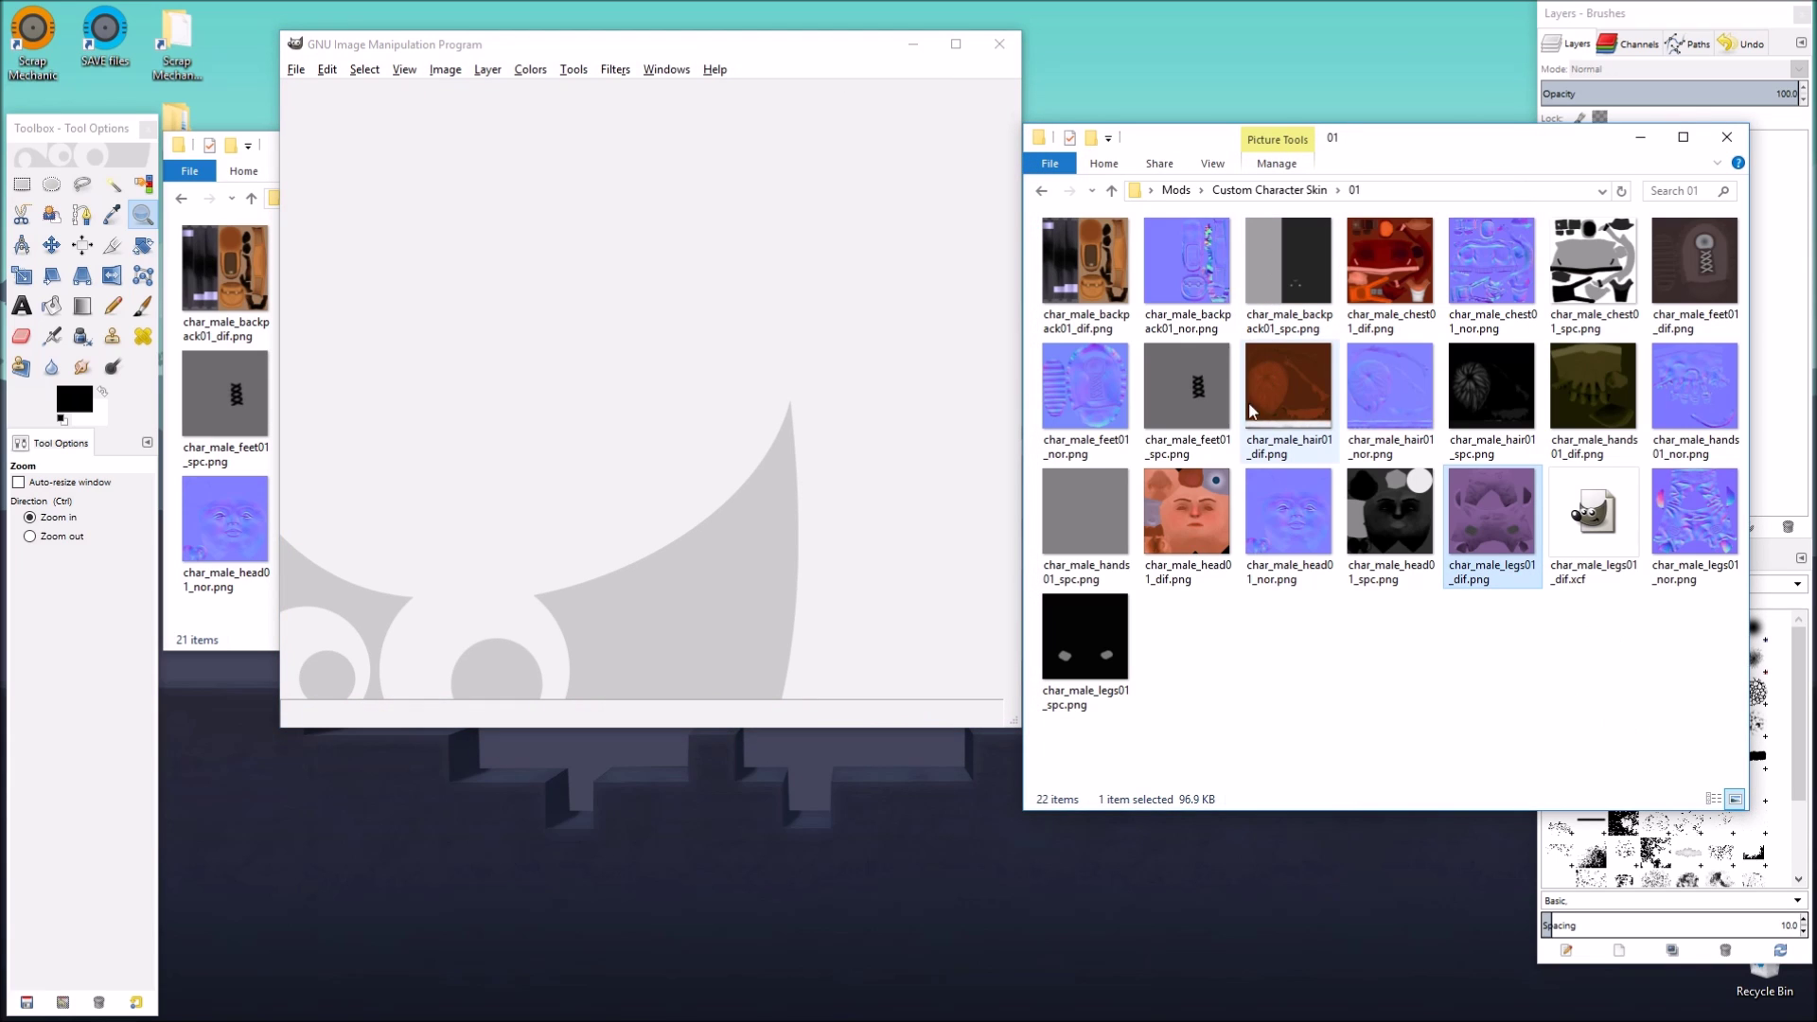
pyautogui.click(1594, 530)
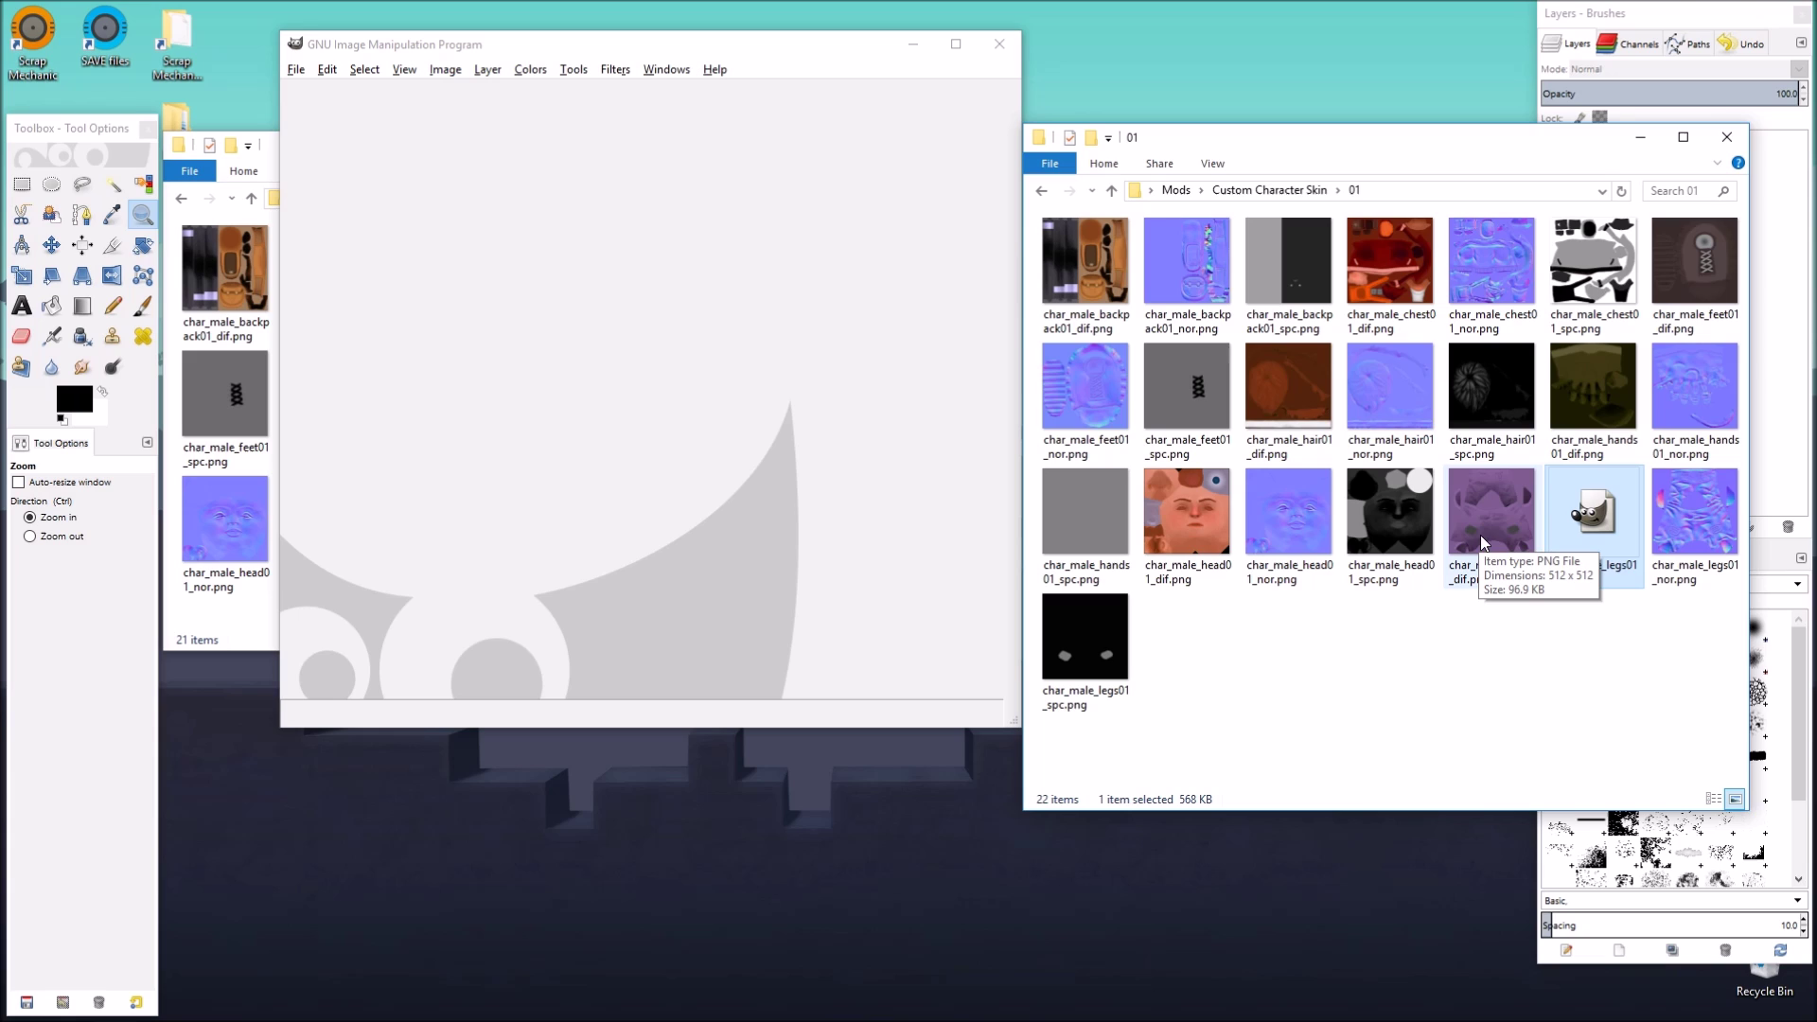
pyautogui.click(1390, 284)
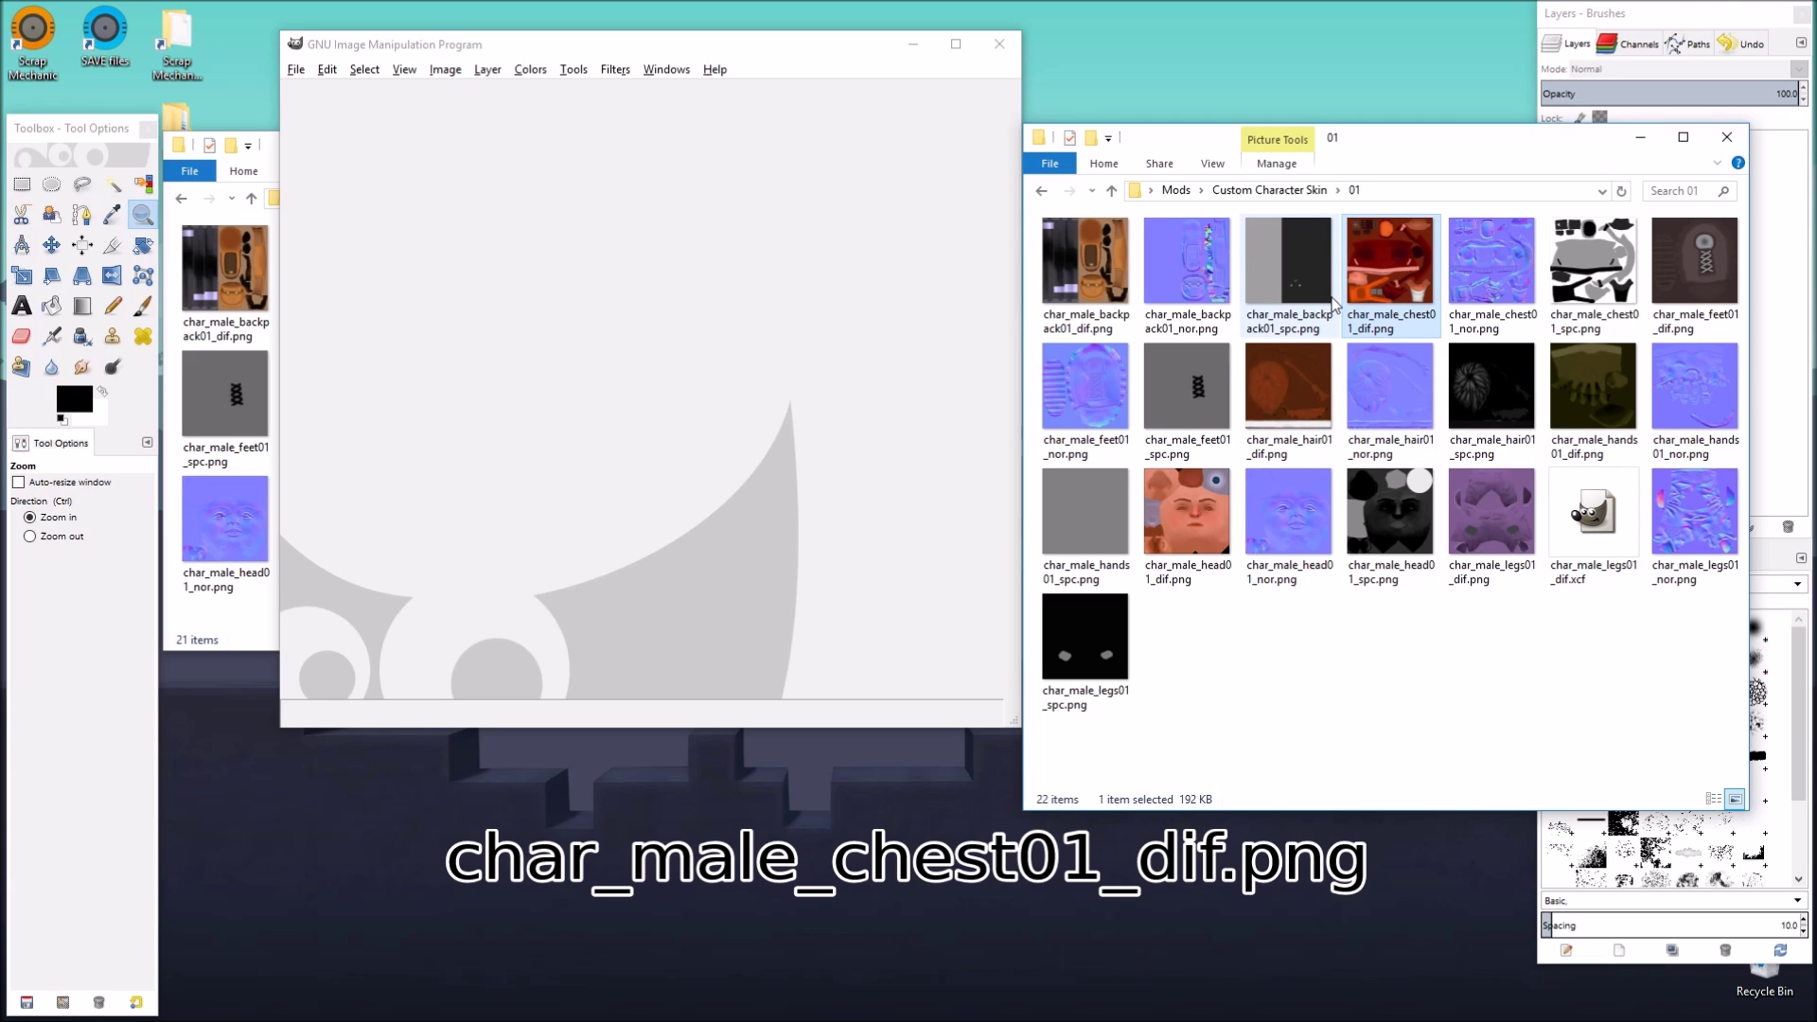
# Step: Drag char_male_chest01_dif.png from File Explorer into GIMP to open it
pyautogui.moveTo(1369, 275); pyautogui.dragTo(787, 380)
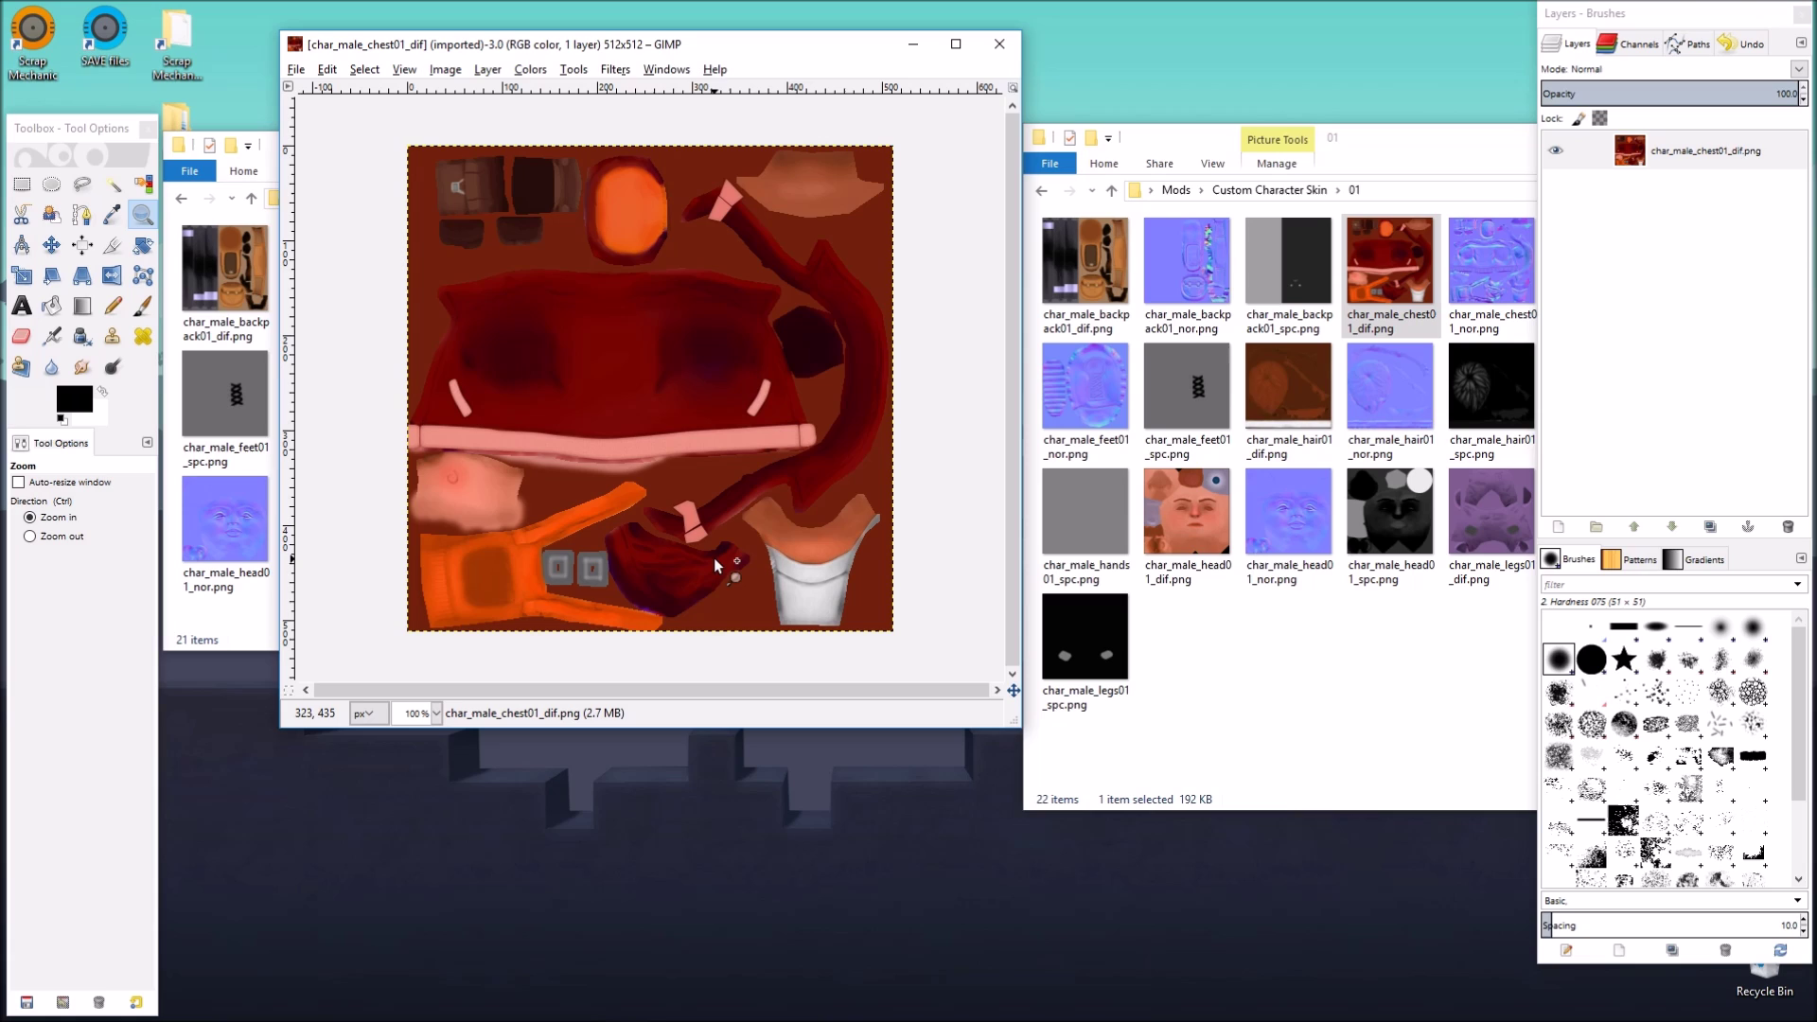
# Step: Duplicate the chest layer, enlarge the window and zoom into the lower-left area
pyautogui.click(1711, 526)
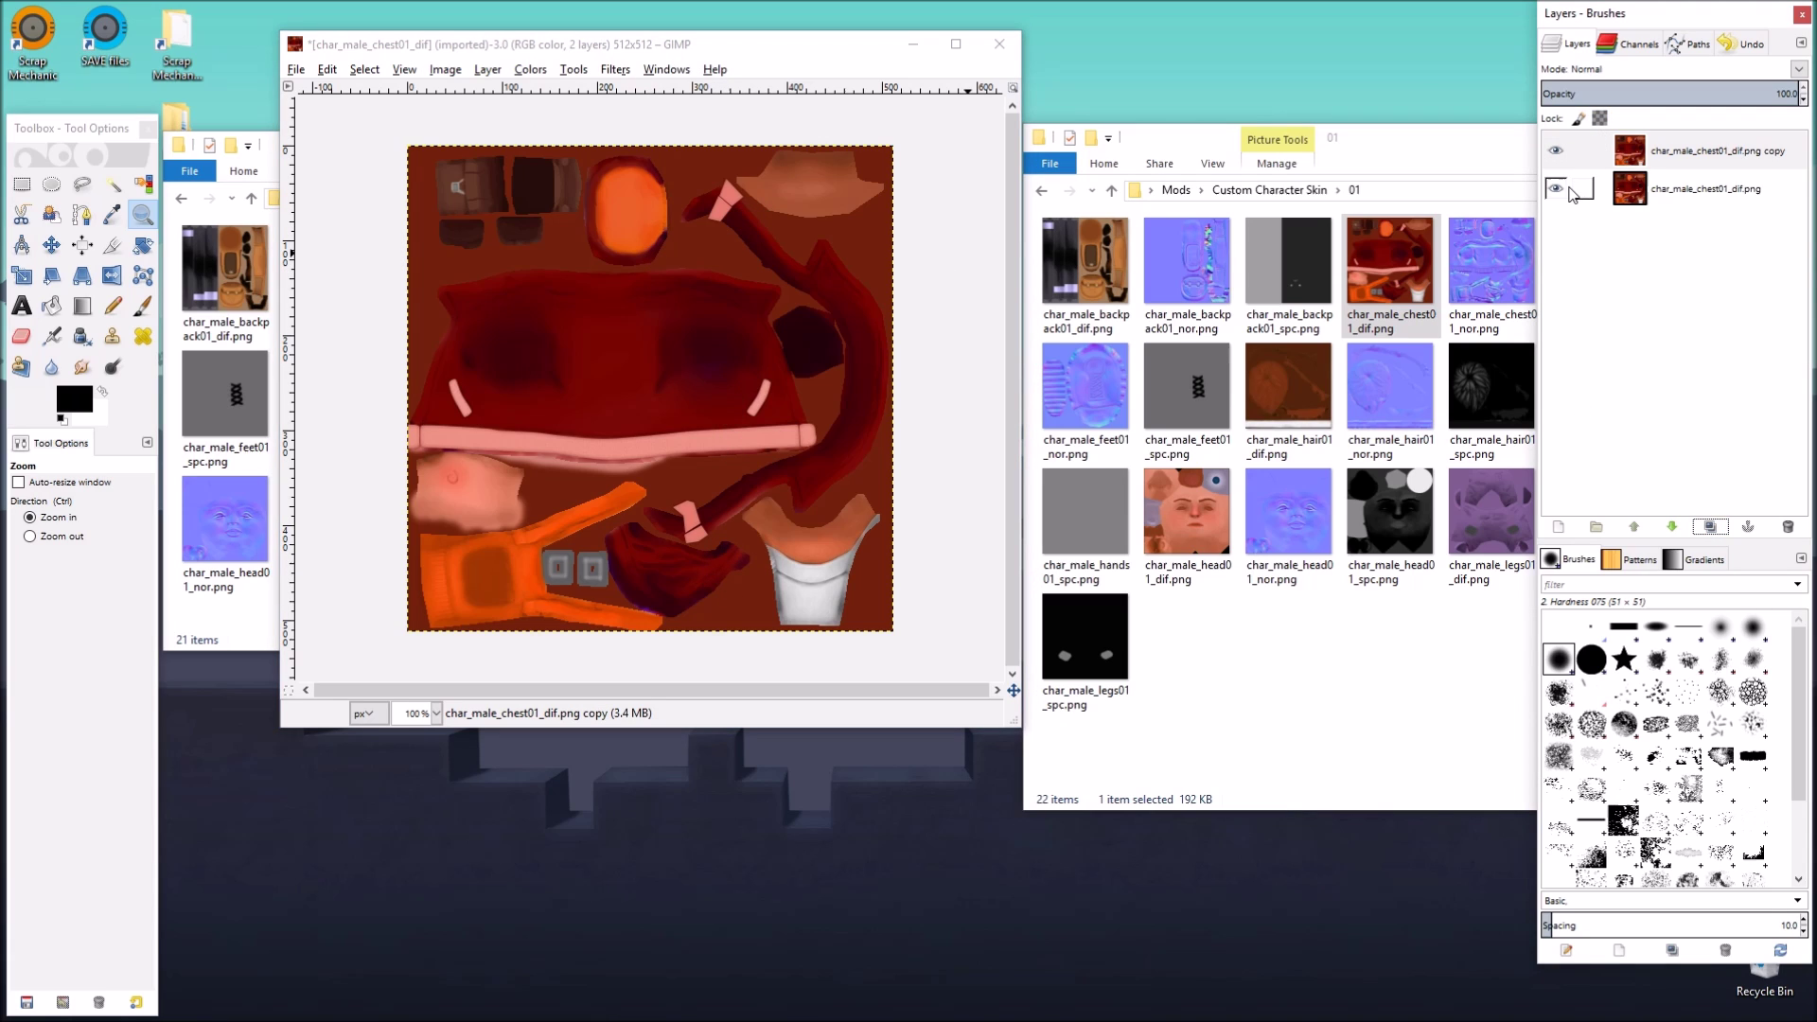
pyautogui.click(1638, 154)
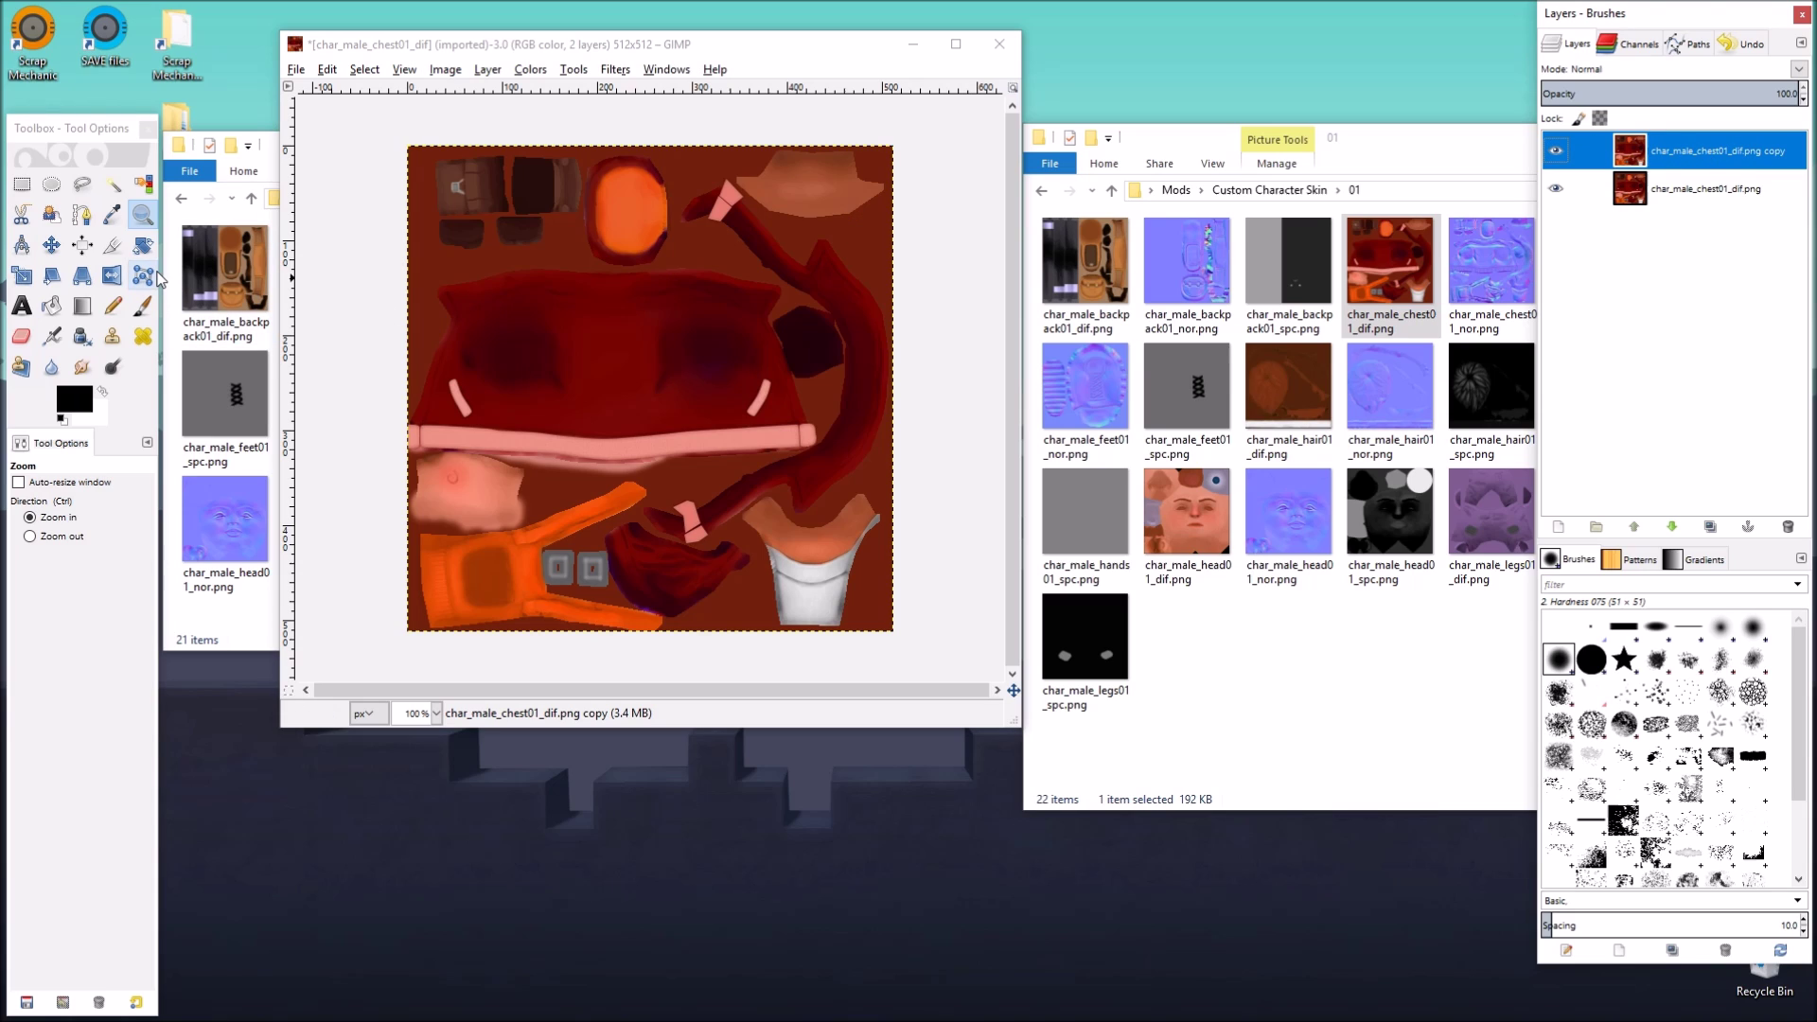
pyautogui.click(83, 186)
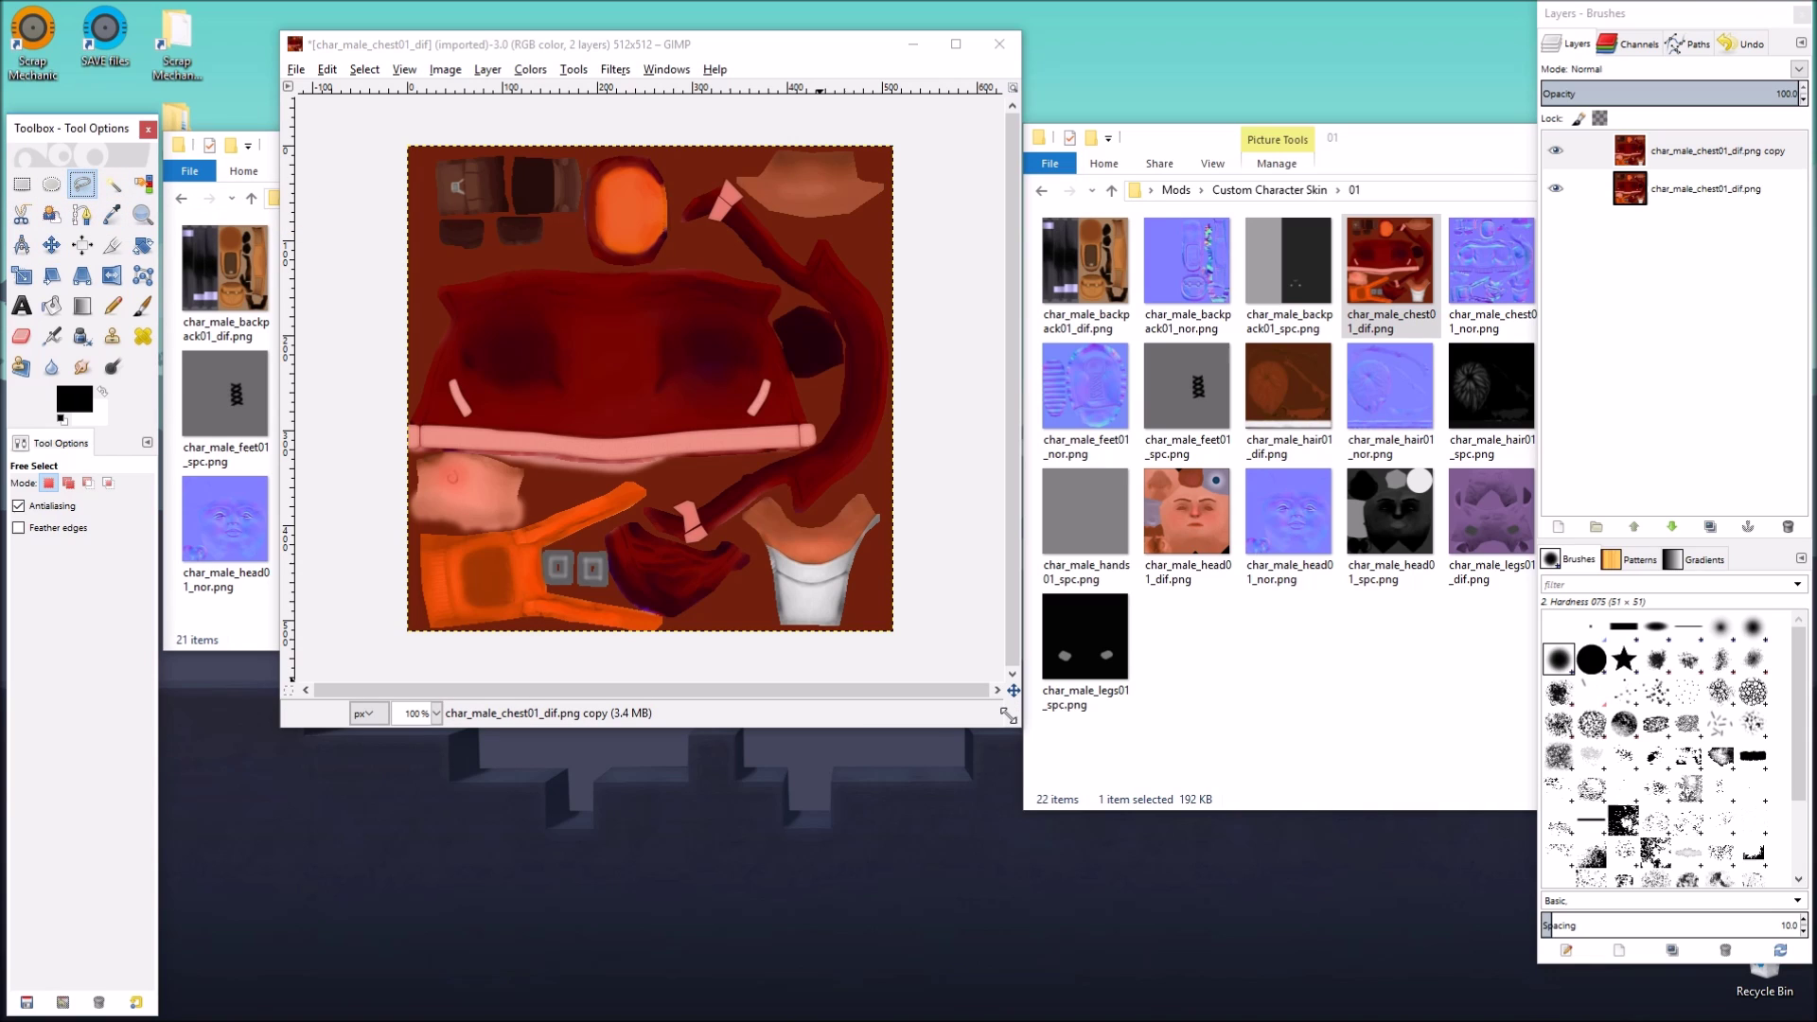
pyautogui.moveTo(1009, 716); pyautogui.dragTo(1315, 882)
pyautogui.press('z')
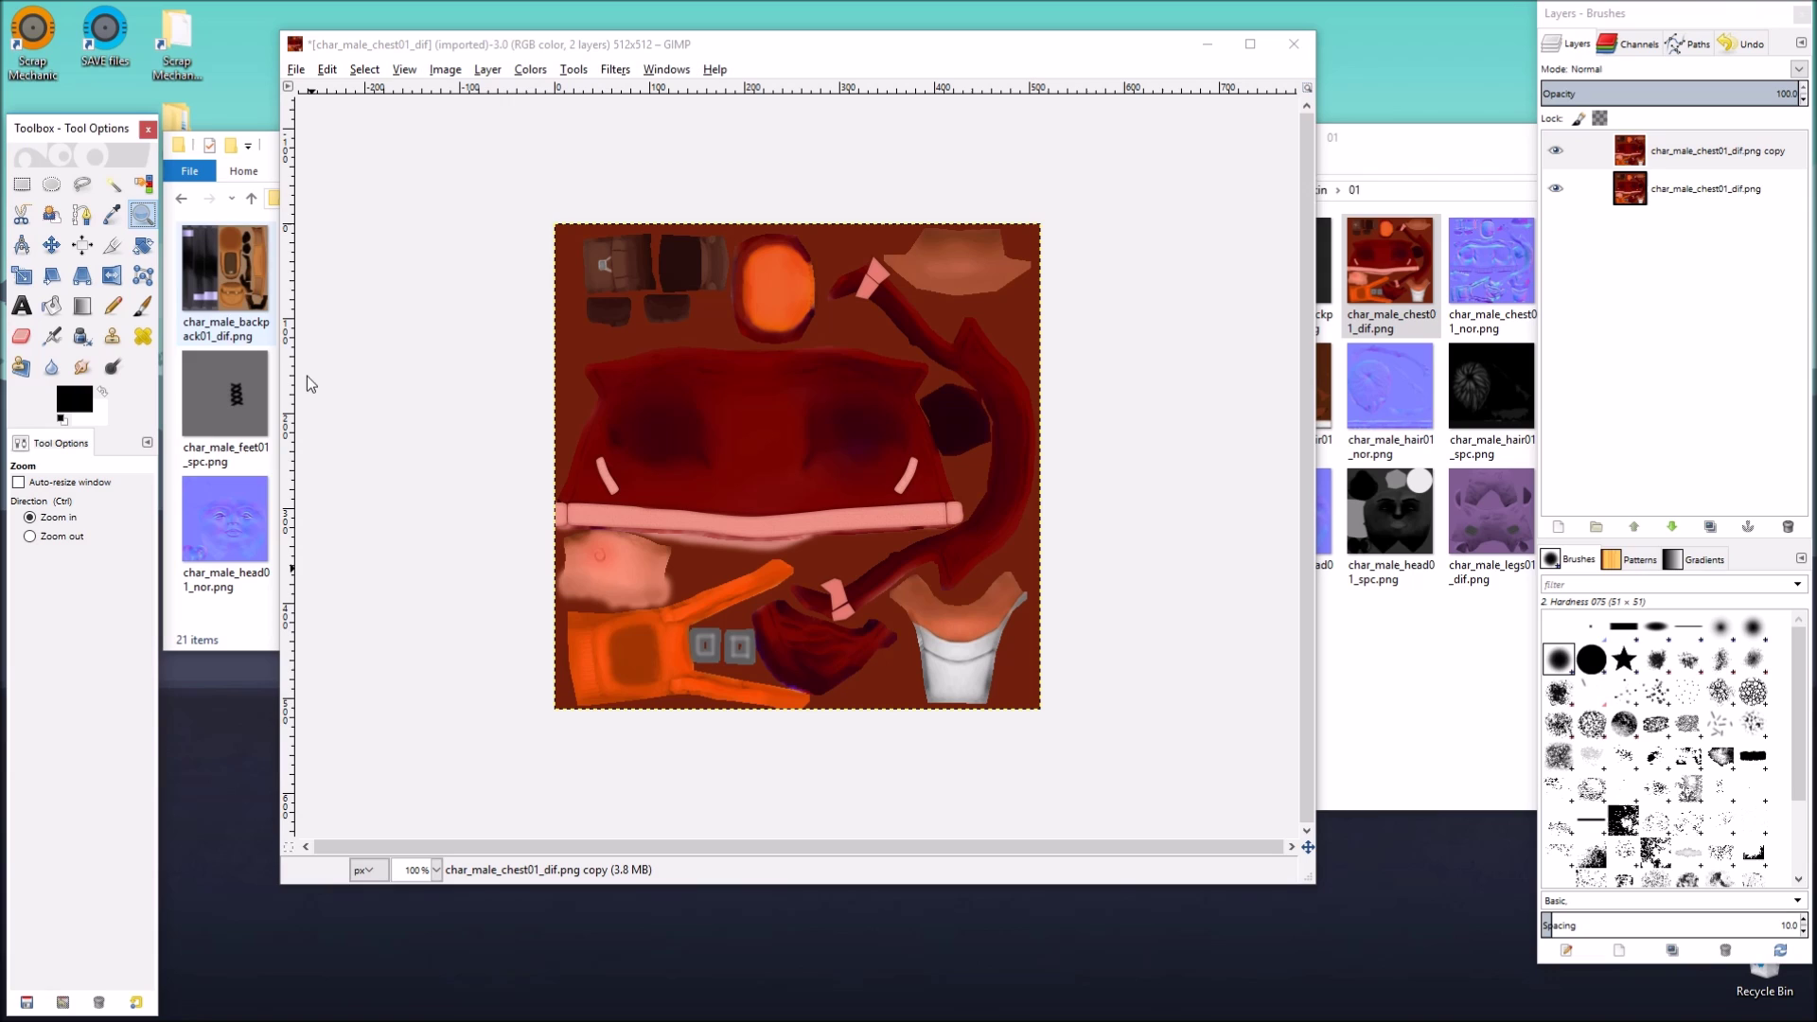
pyautogui.moveTo(484, 509); pyautogui.dragTo(895, 789)
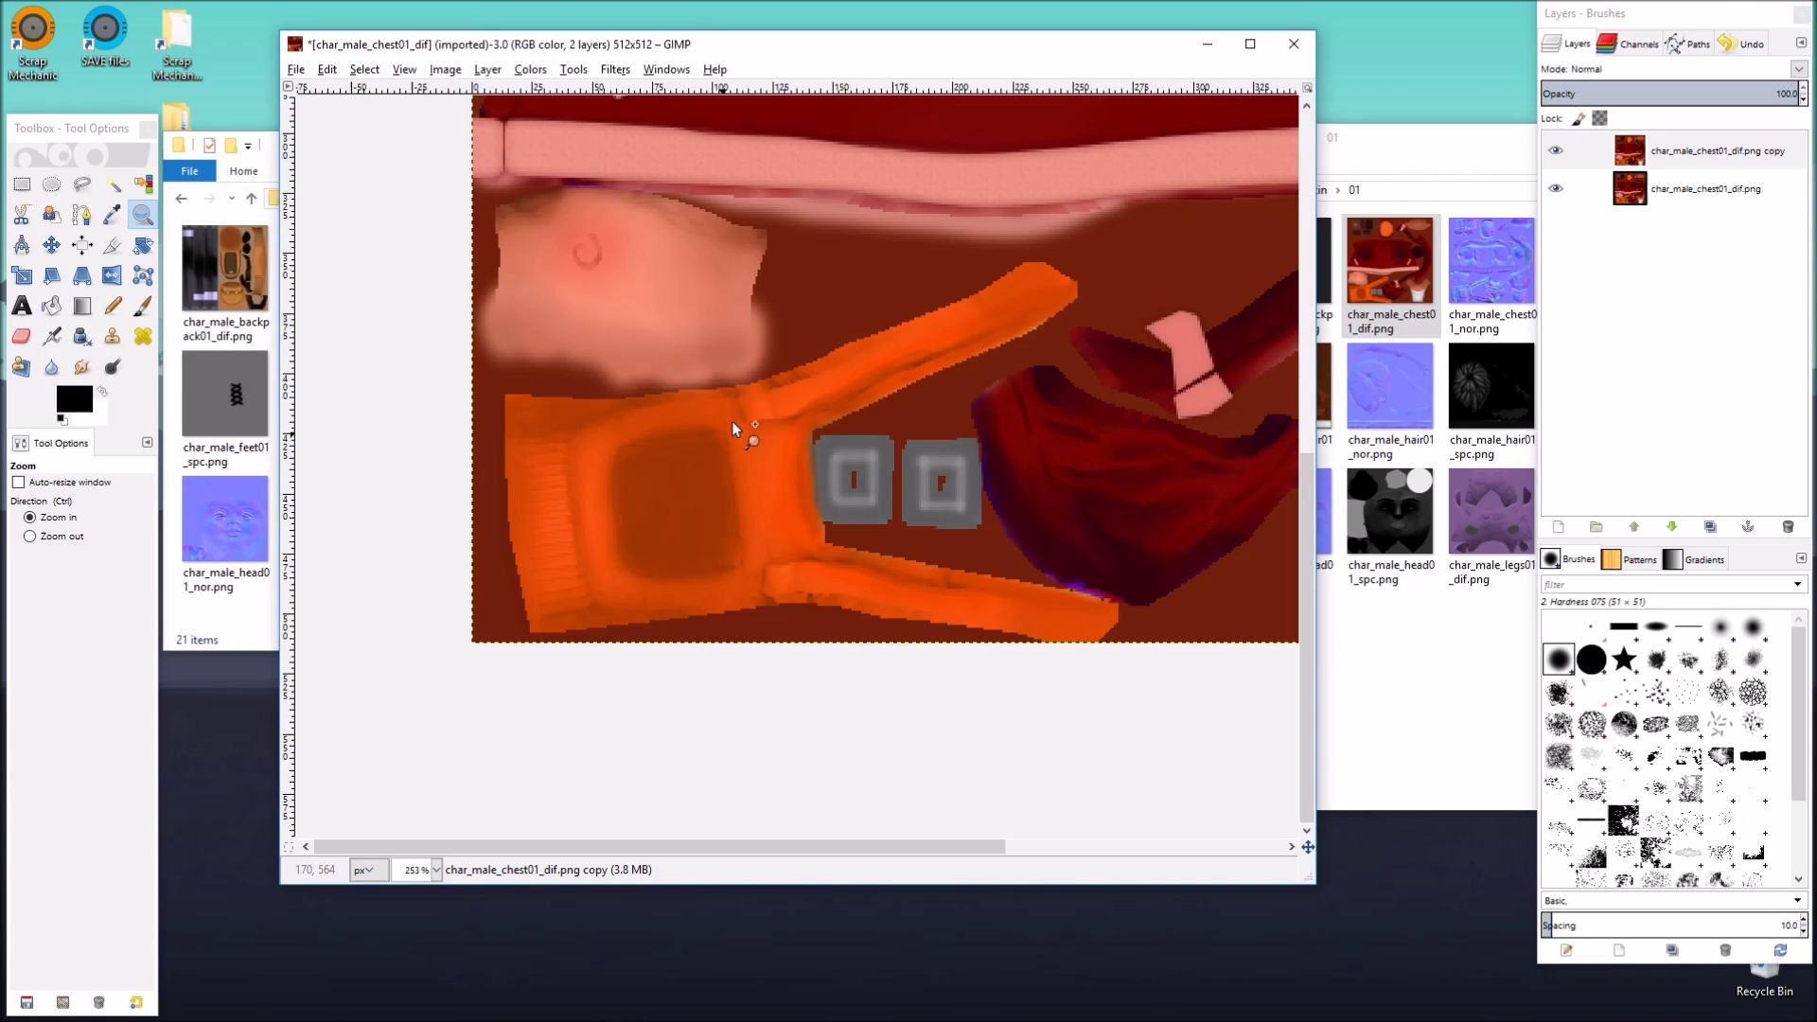
# Step: Begin a freehand outline of the orange glove along its top and upper finger
pyautogui.click(82, 183)
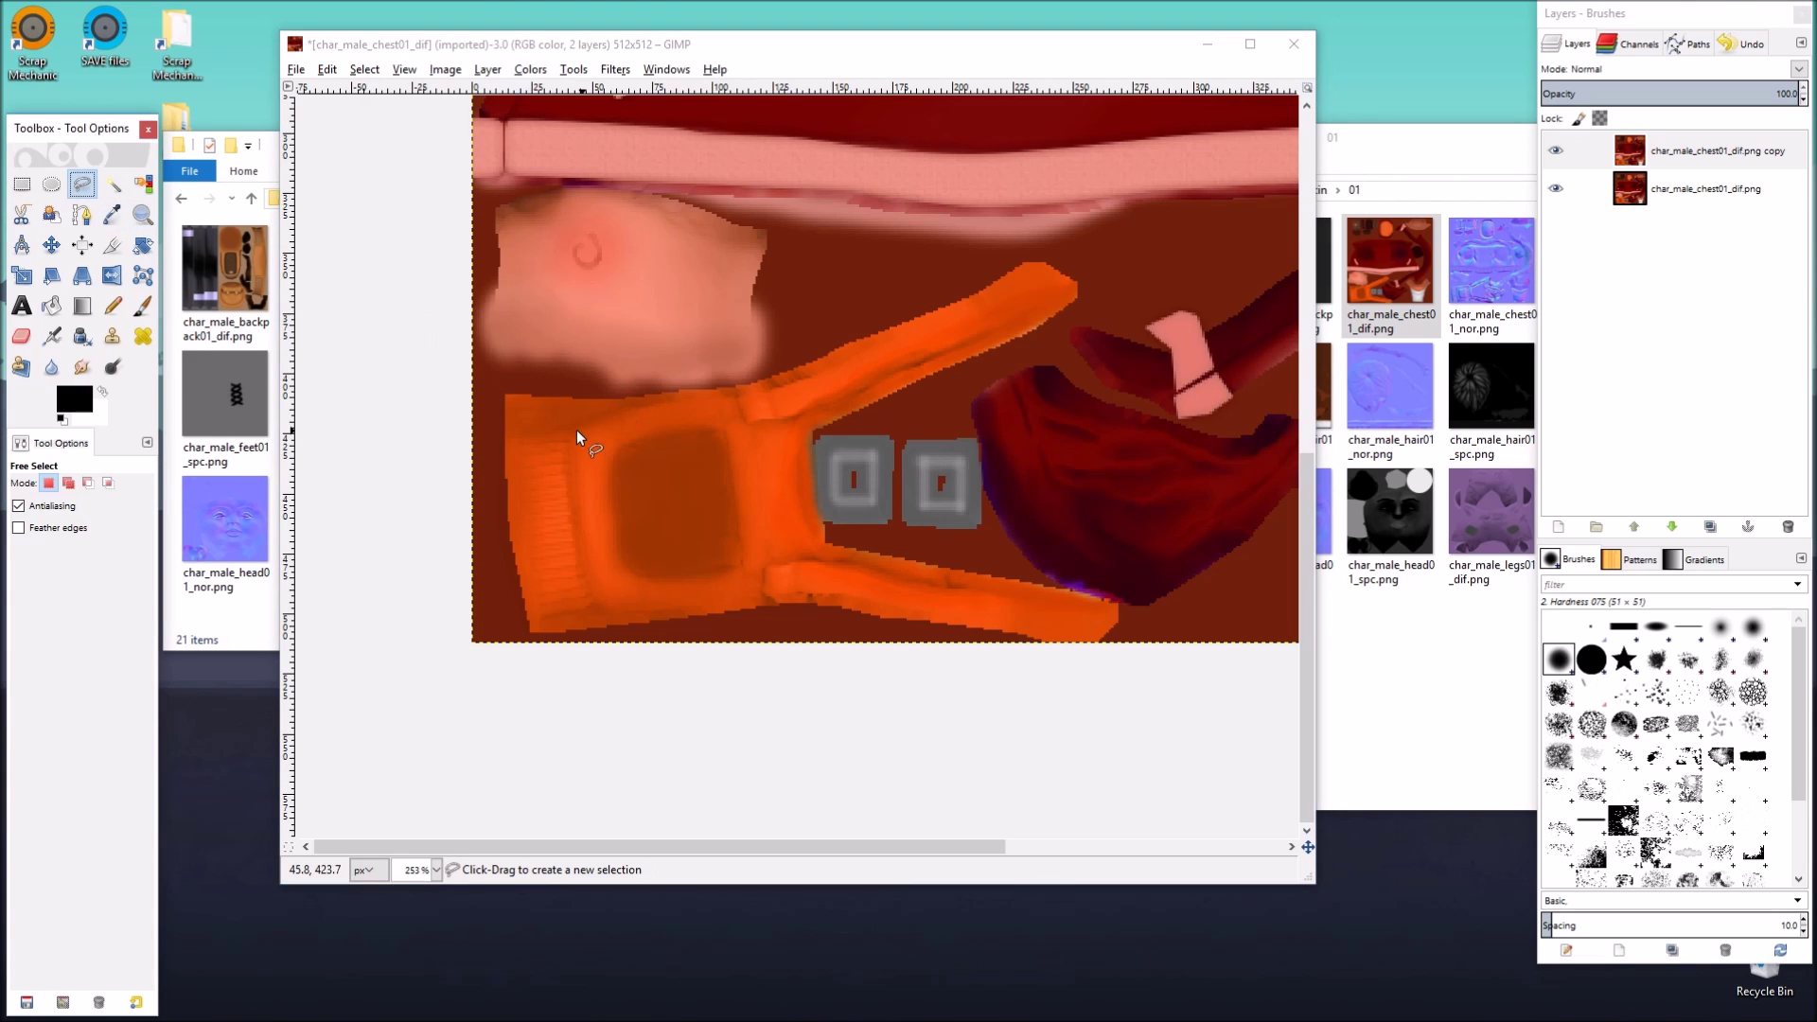
pyautogui.click(465, 382)
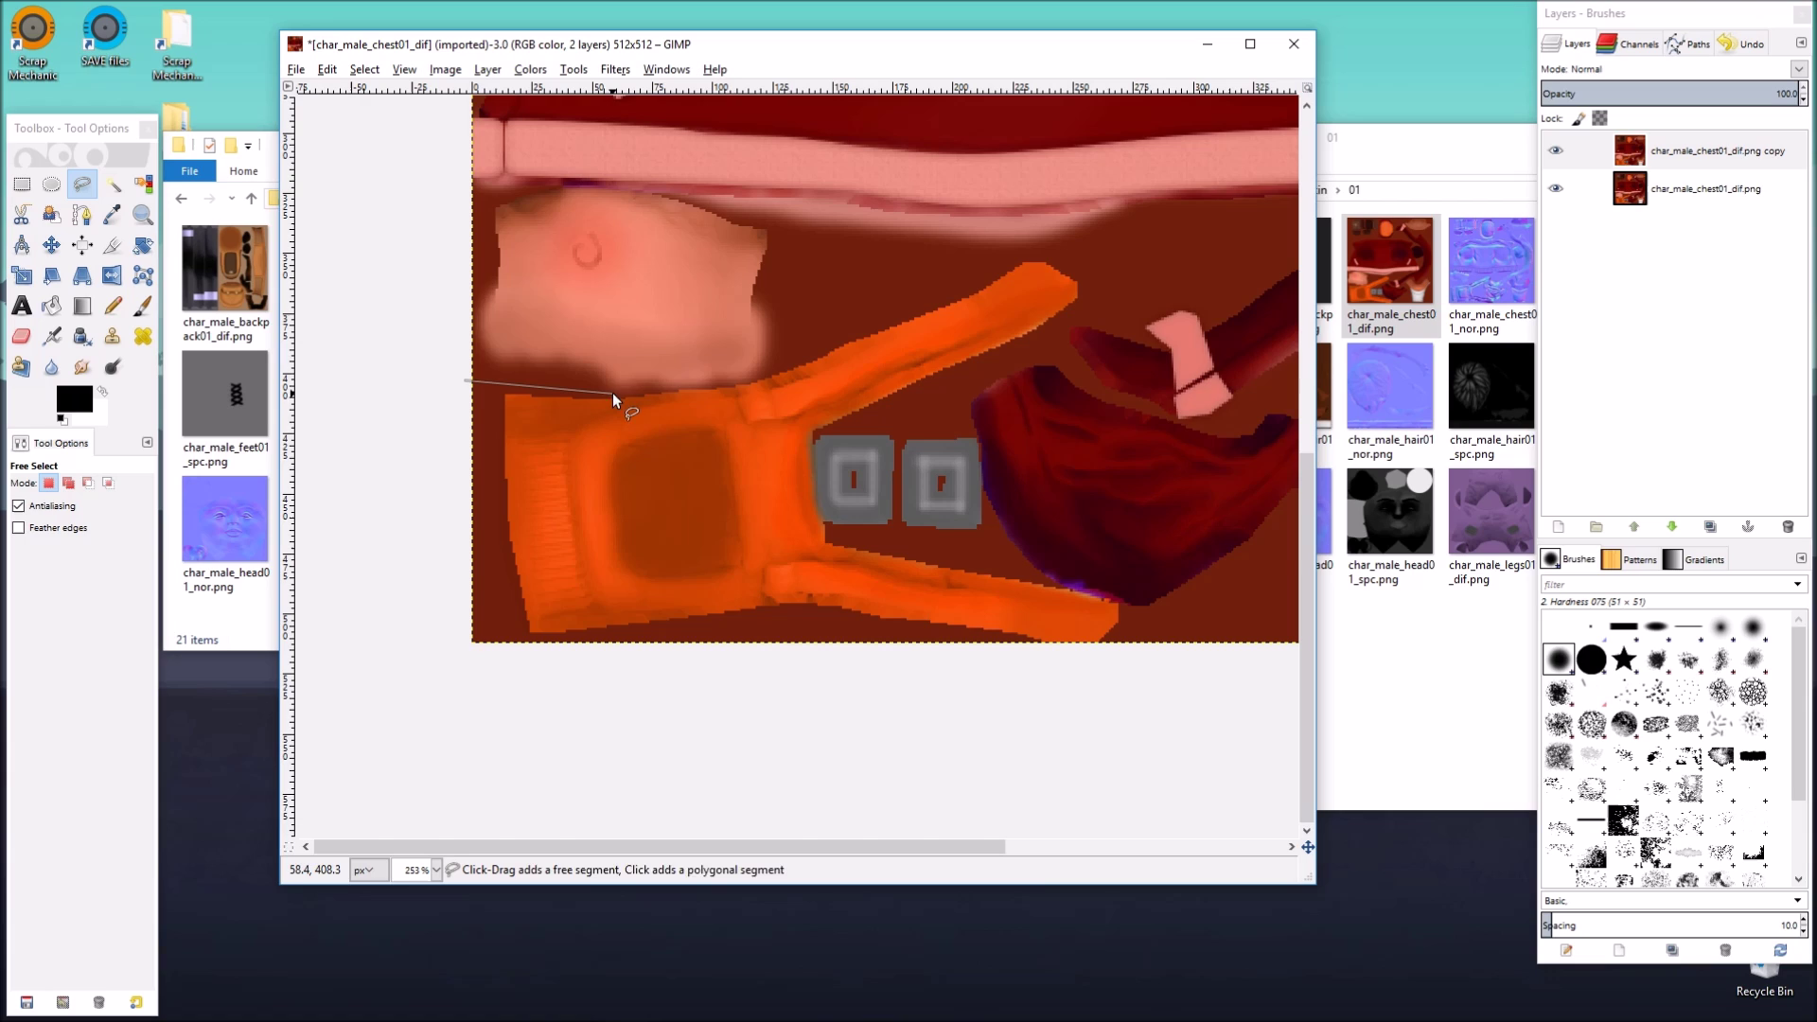
pyautogui.click(611, 394)
pyautogui.click(697, 387)
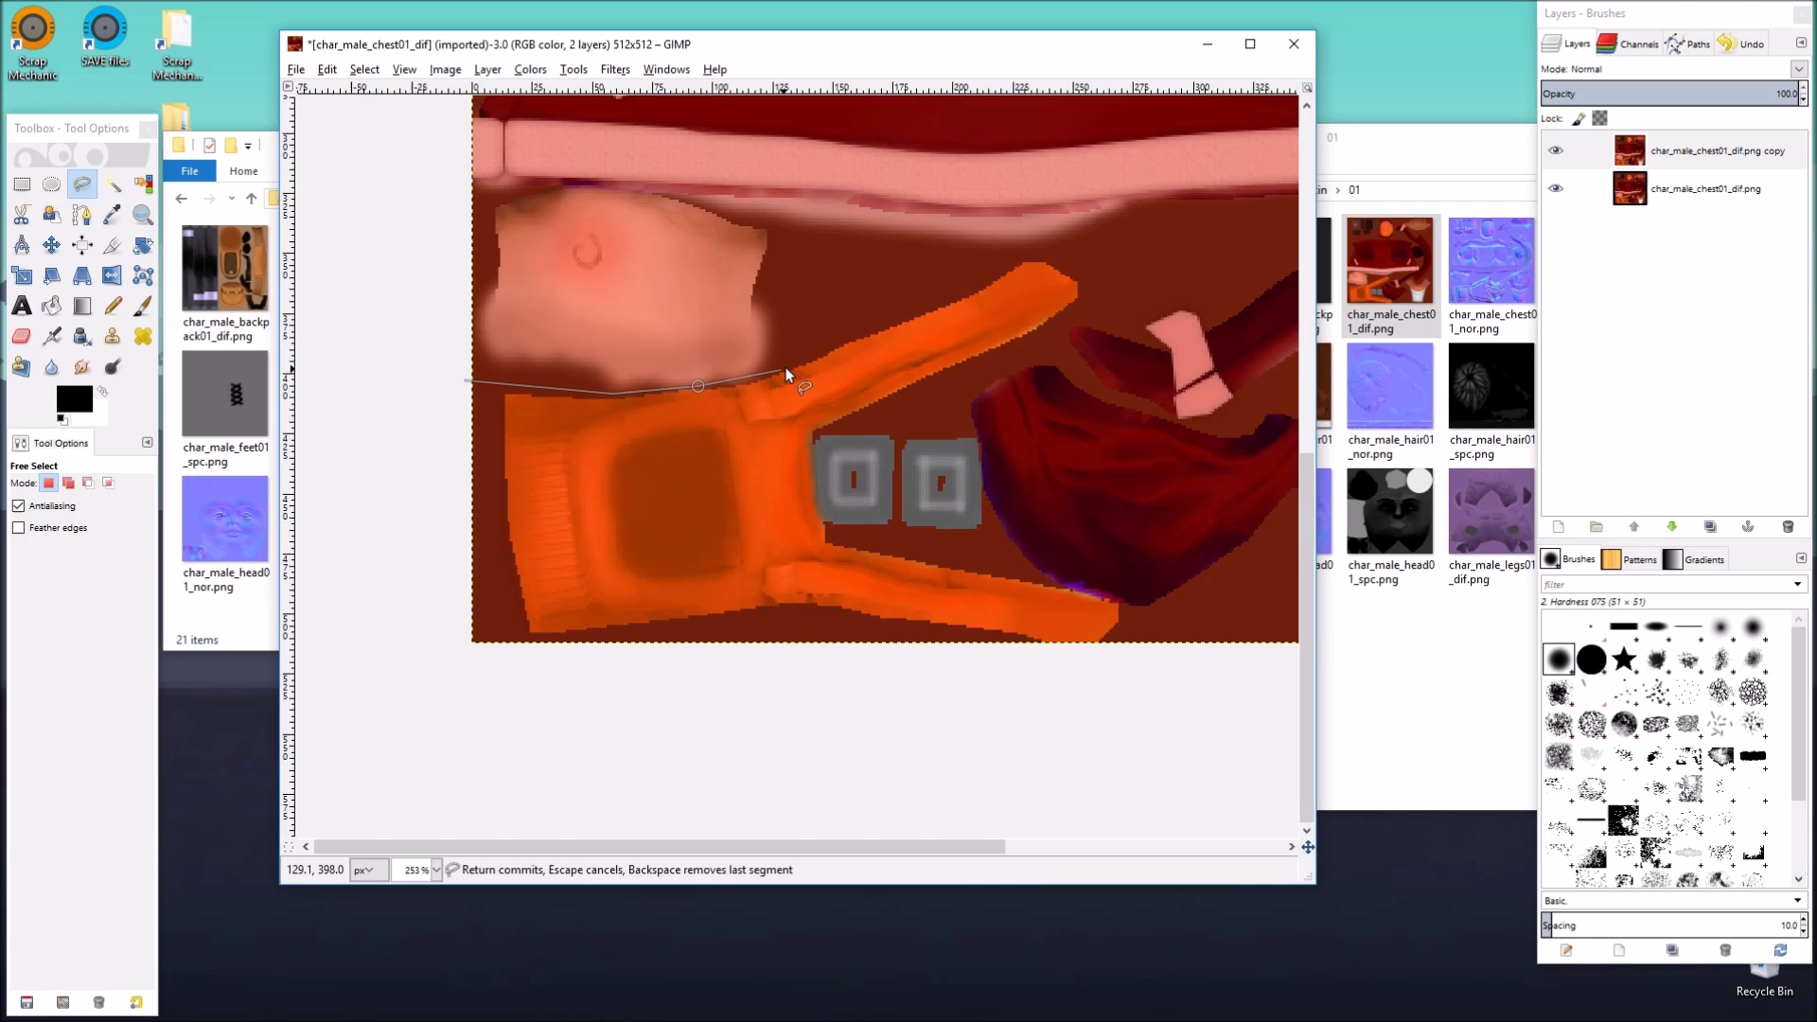
pyautogui.click(766, 373)
pyautogui.click(1034, 250)
pyautogui.click(1097, 284)
pyautogui.click(1097, 301)
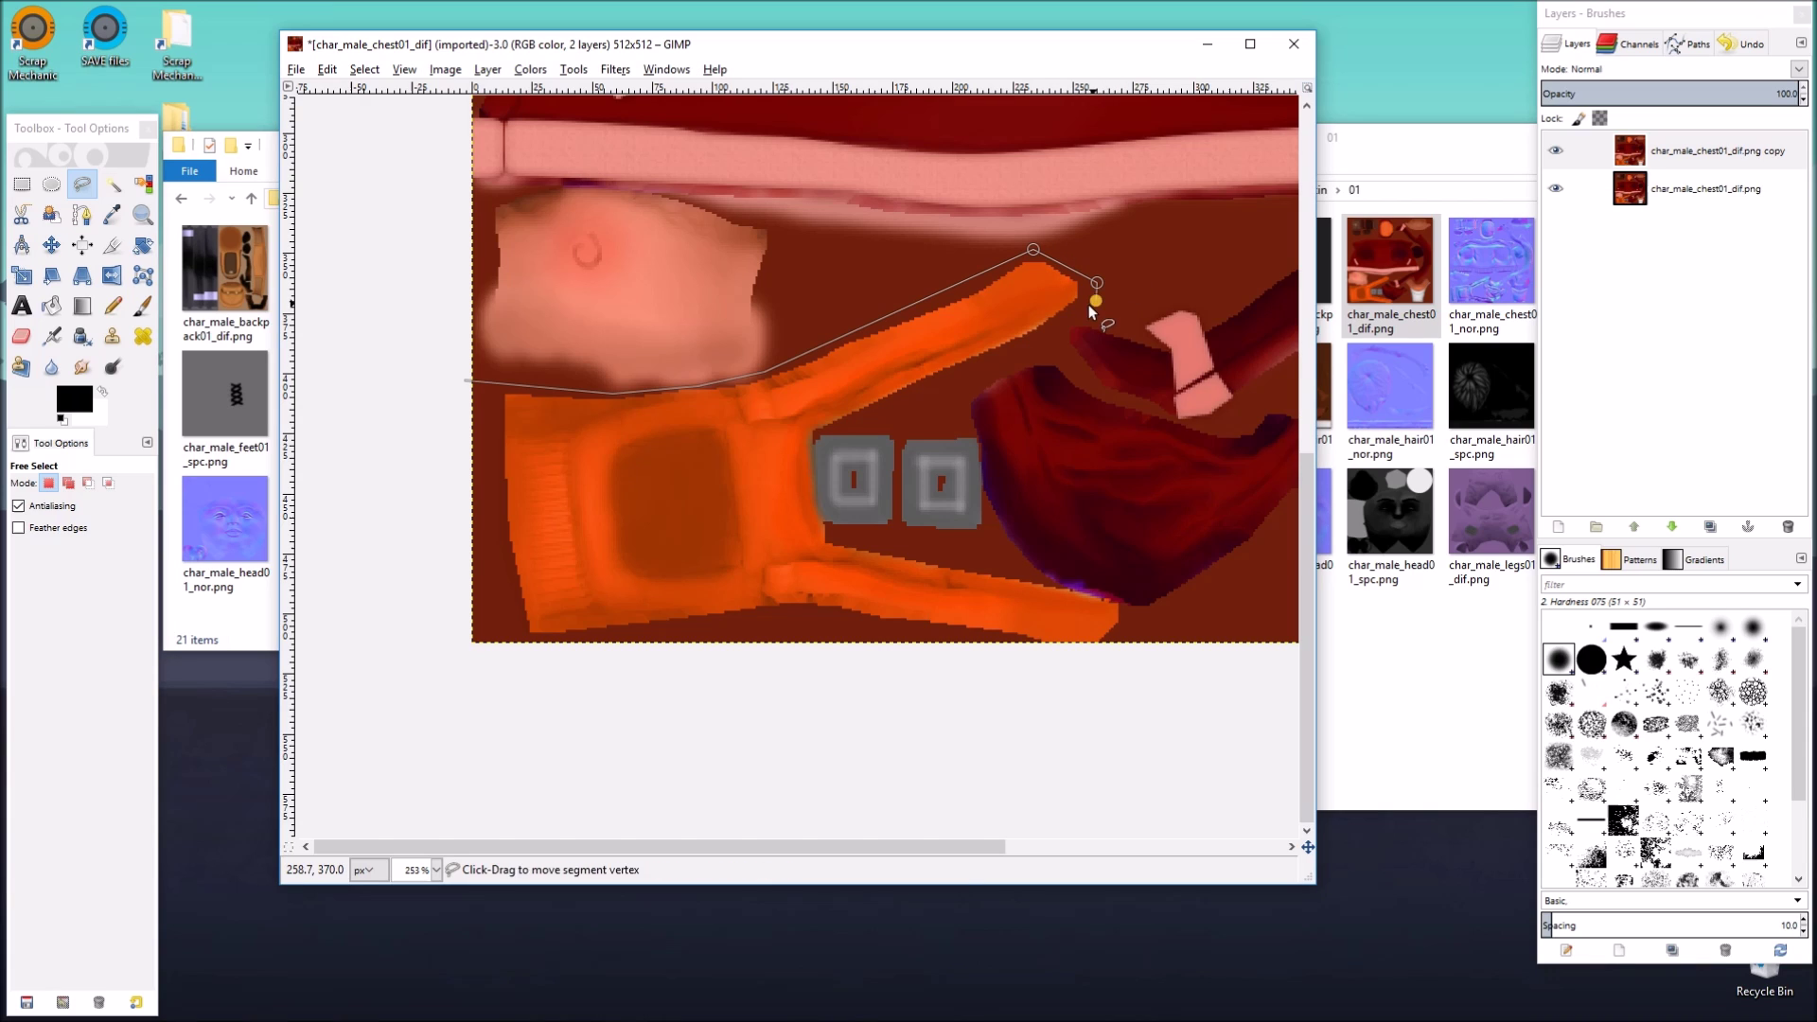
pyautogui.click(895, 407)
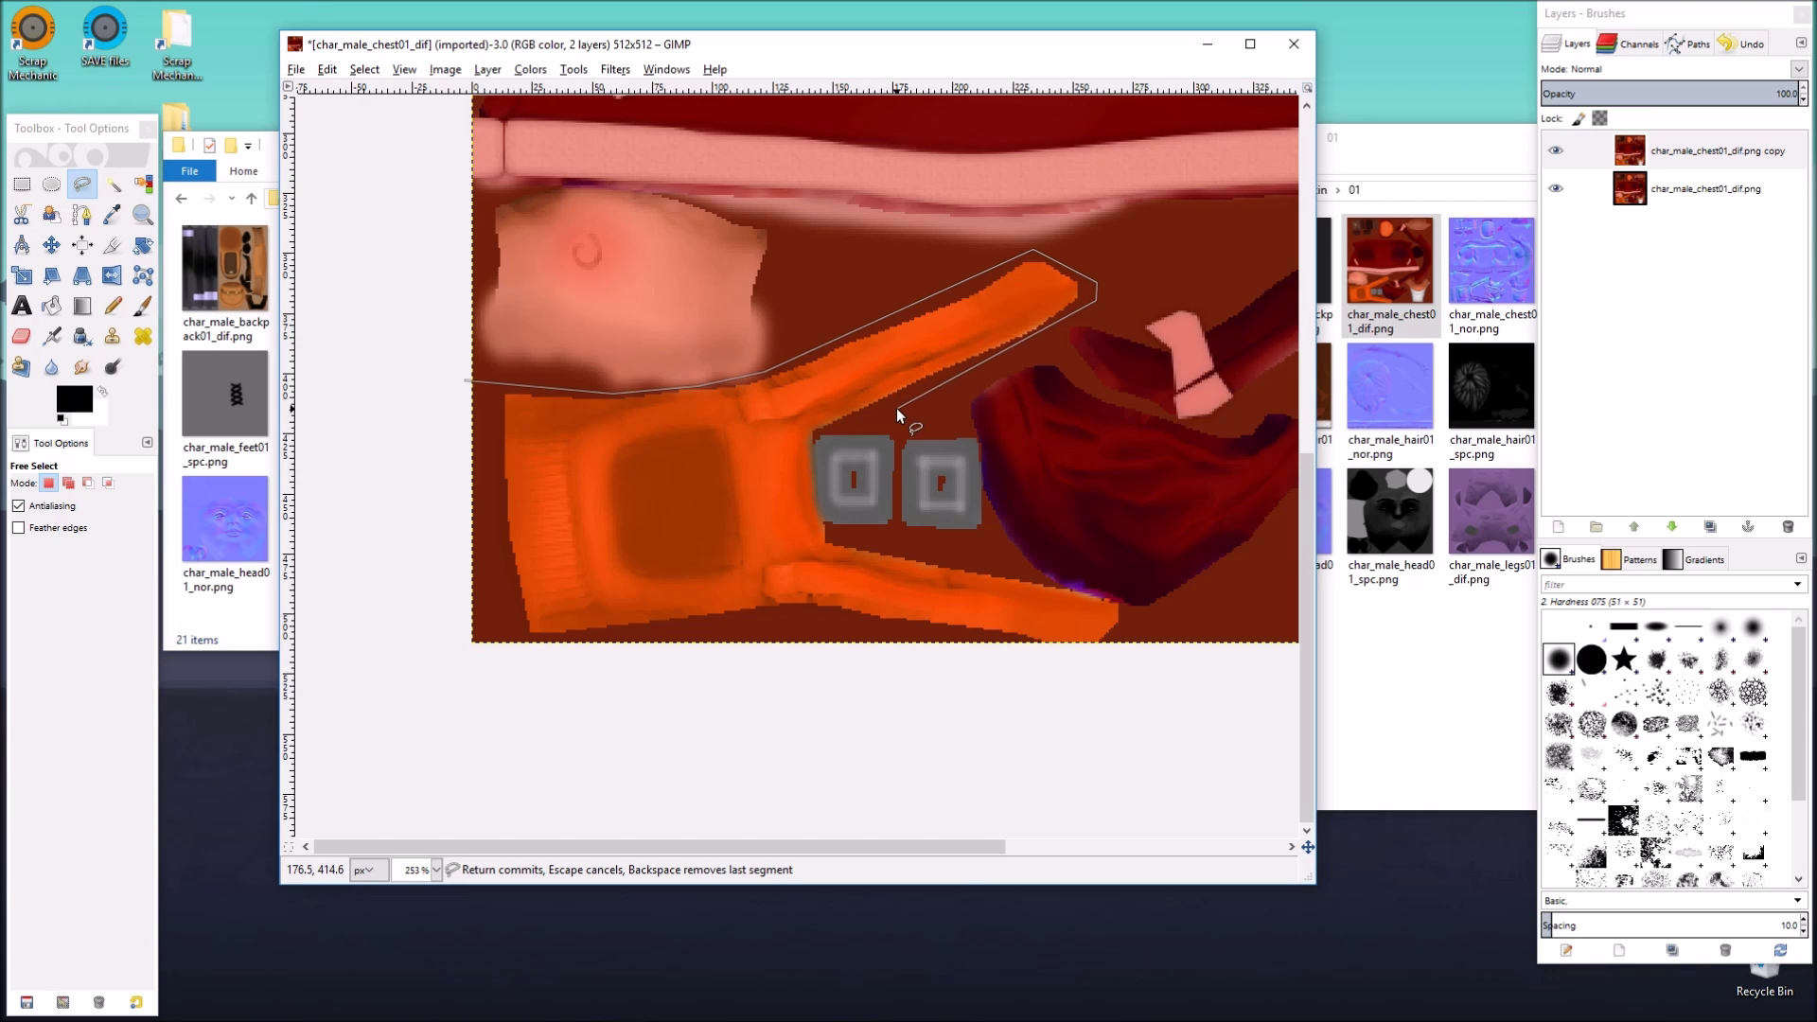
# Step: Trace past the grey squares and lower finger, then close the glove selection
pyautogui.click(810, 436)
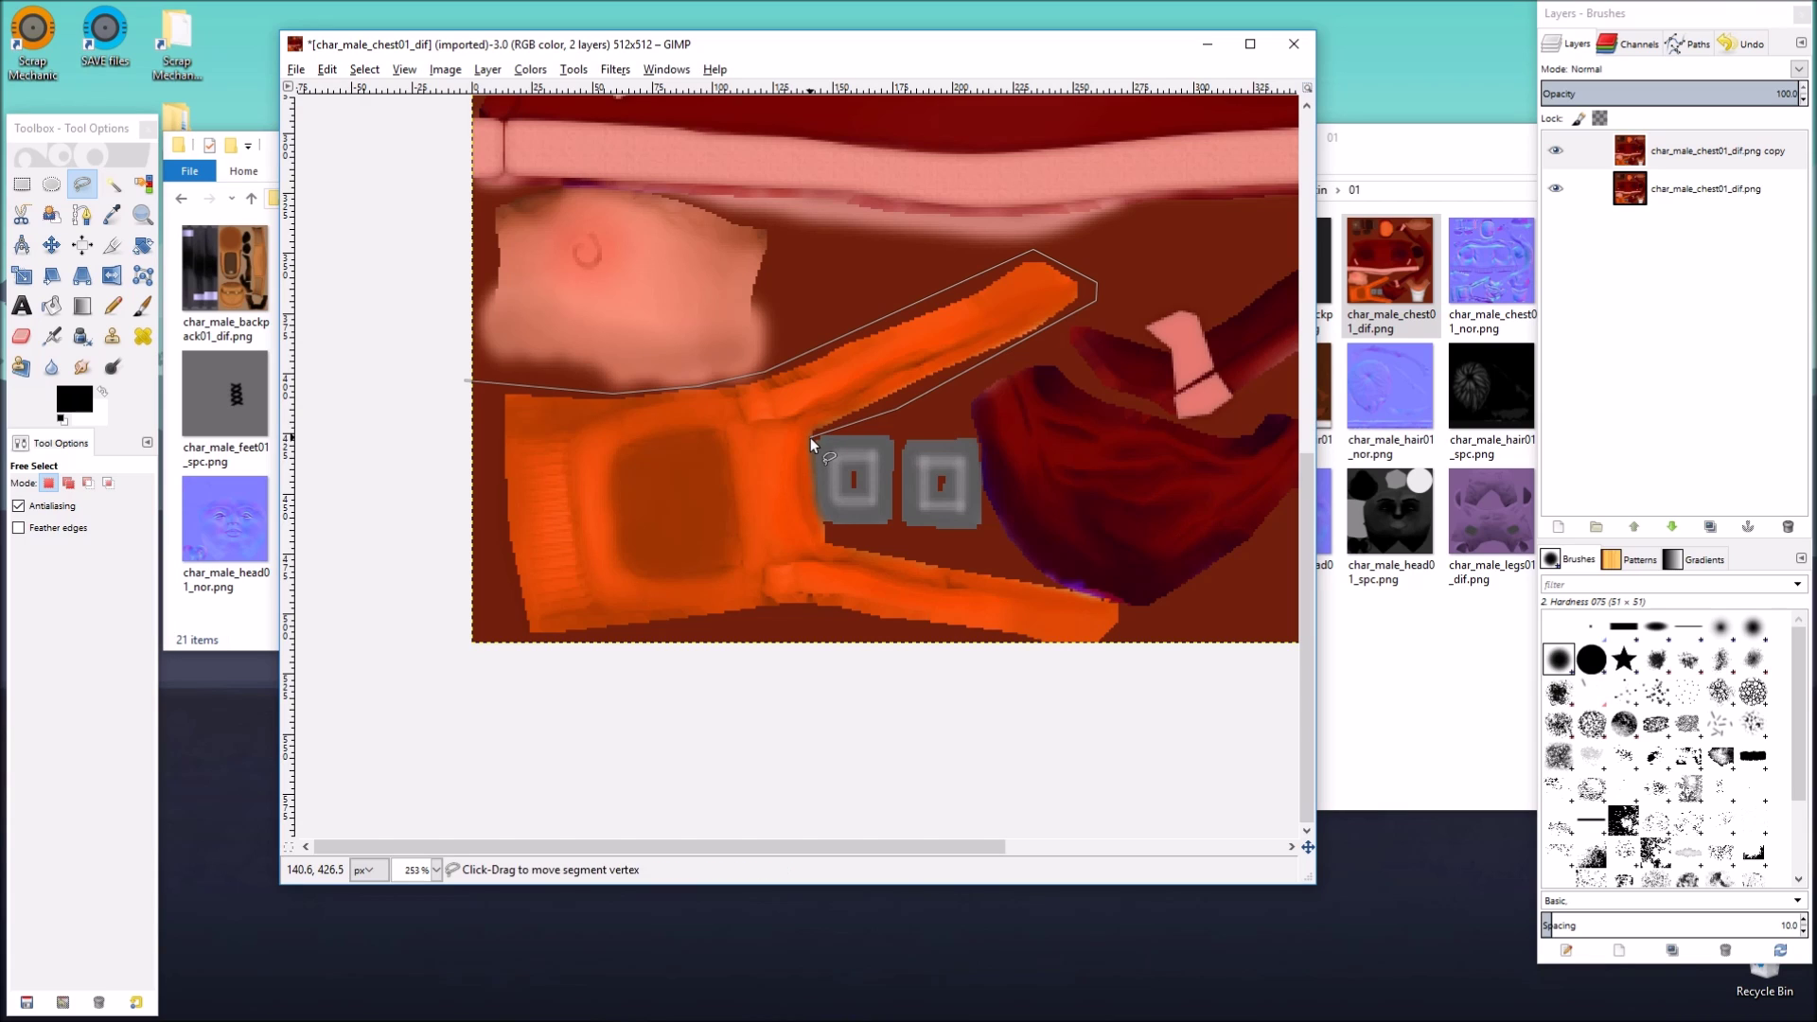
pyautogui.click(807, 484)
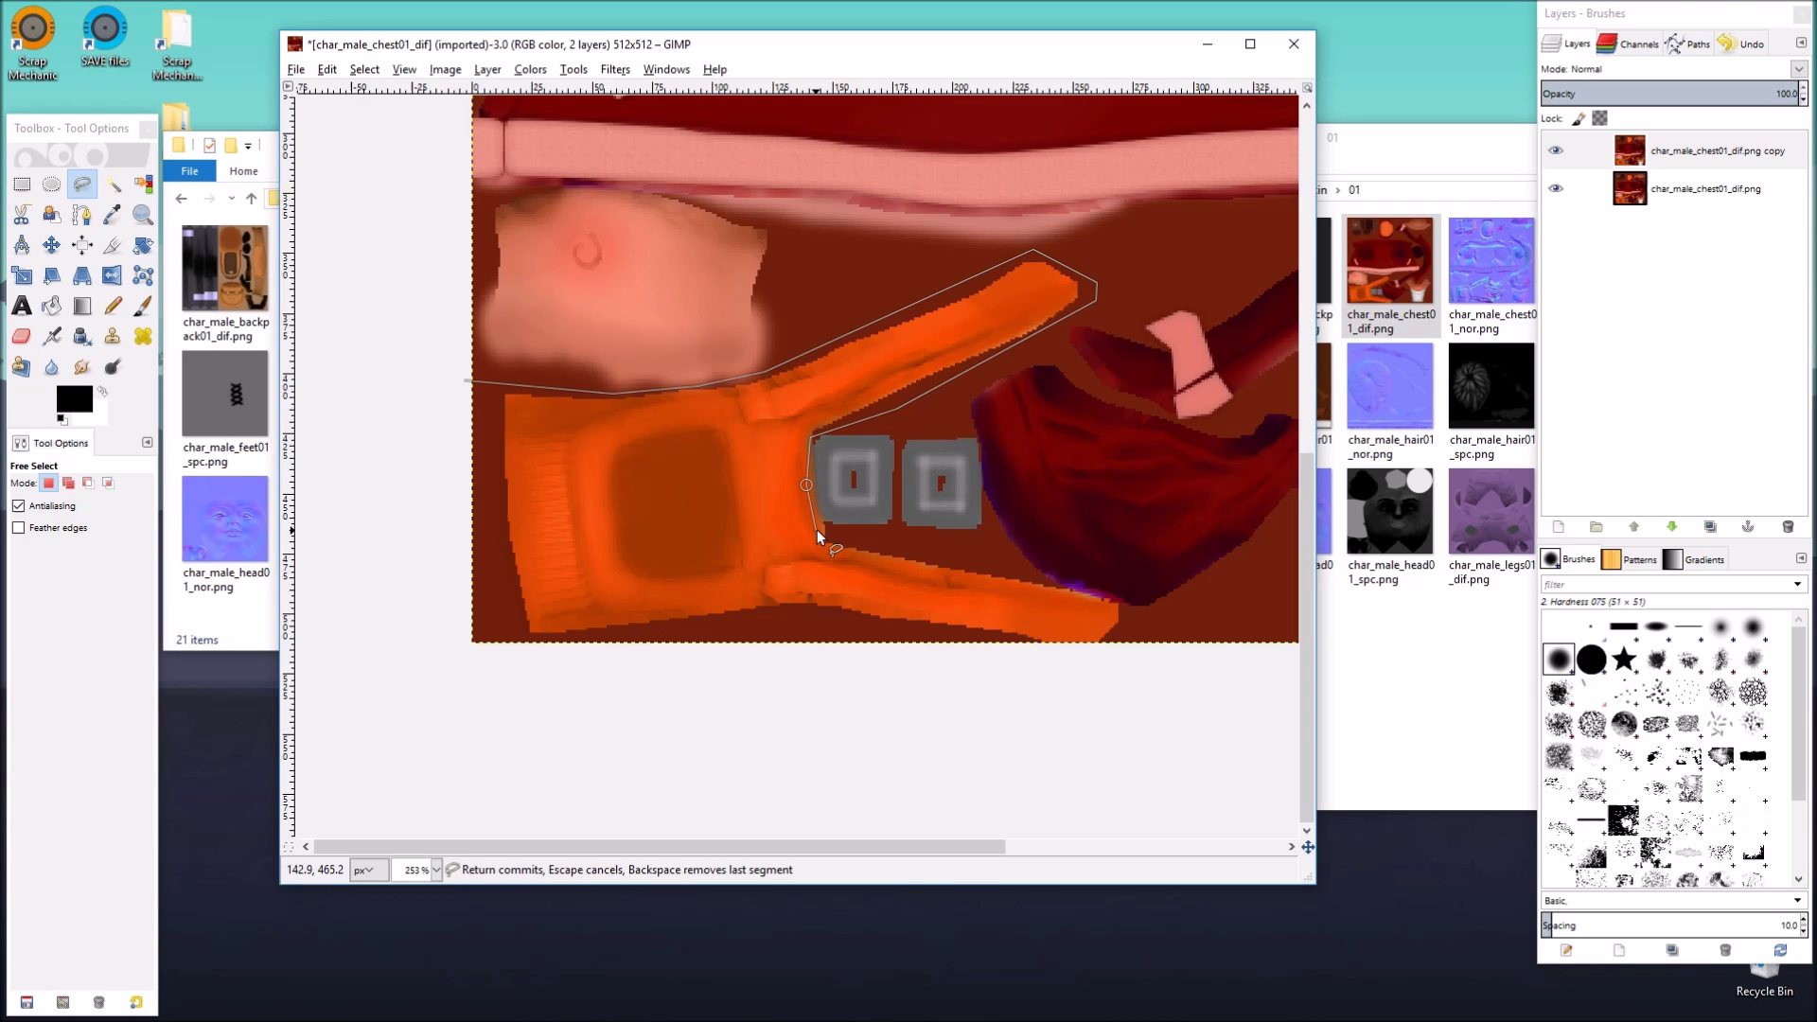
pyautogui.click(820, 529)
pyautogui.click(1052, 582)
pyautogui.click(1138, 605)
pyautogui.click(1104, 594)
pyautogui.click(1161, 621)
pyautogui.click(1071, 670)
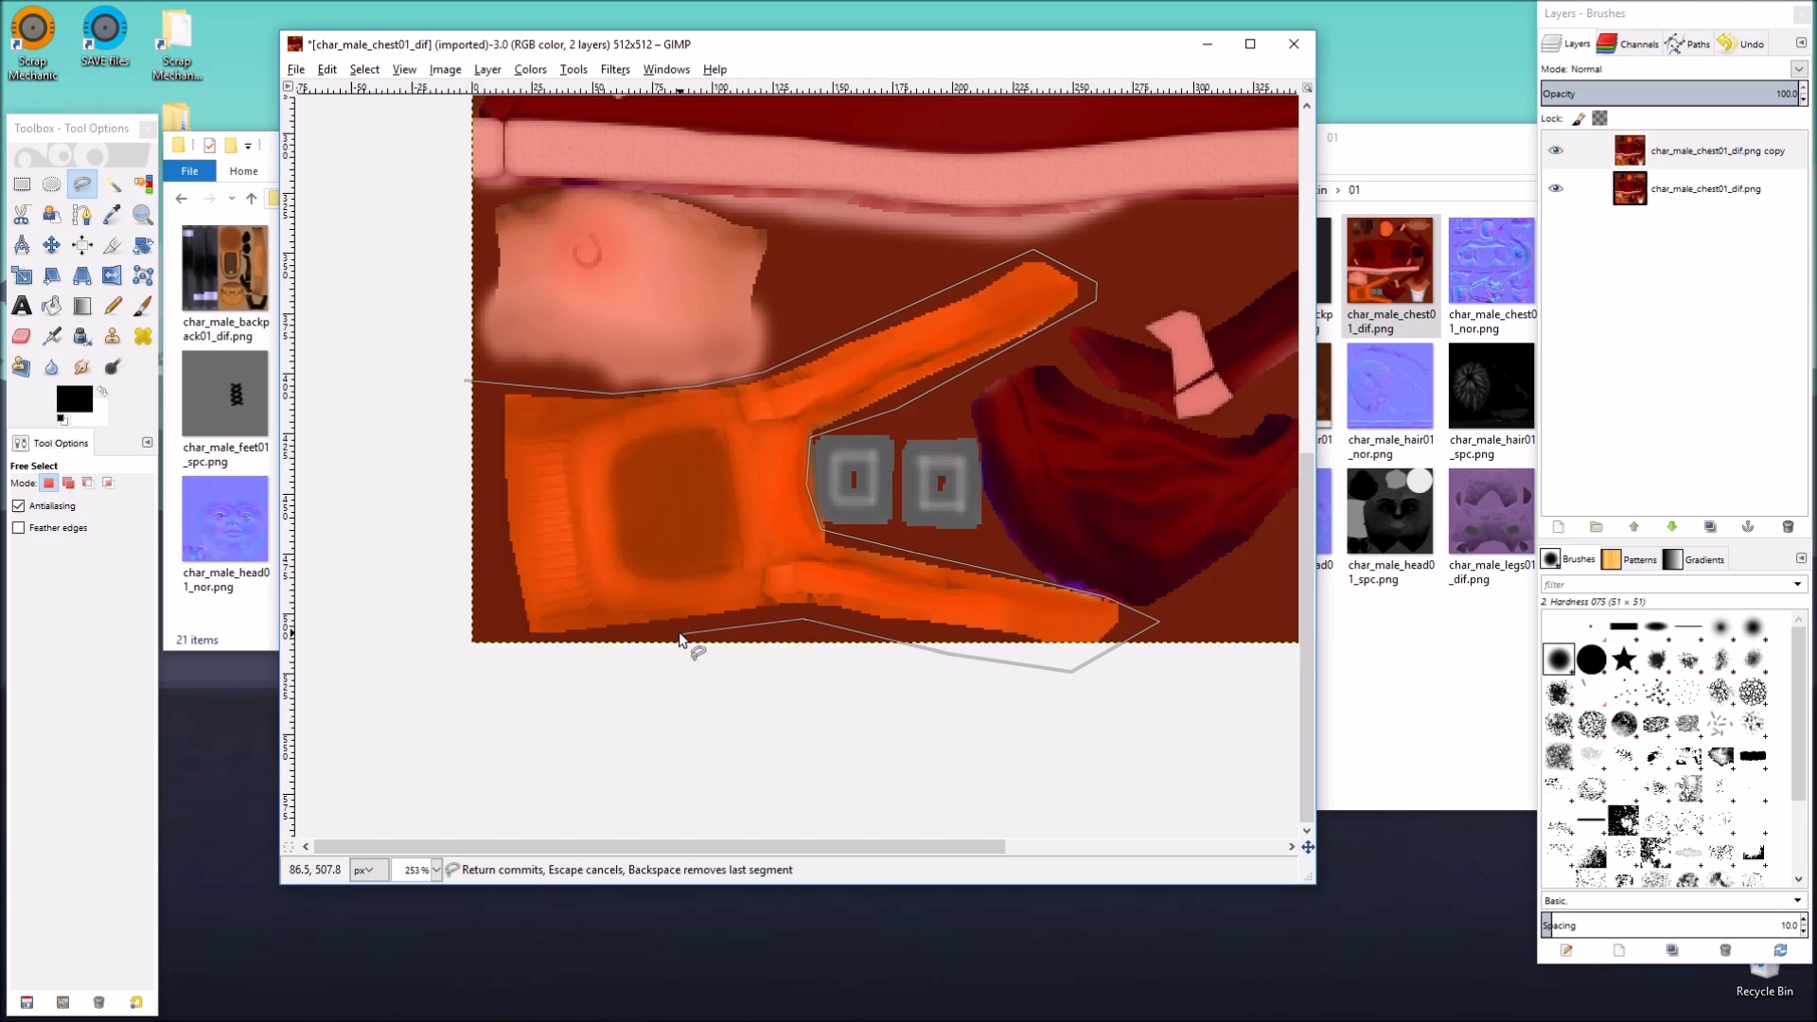
pyautogui.click(502, 646)
pyautogui.click(465, 381)
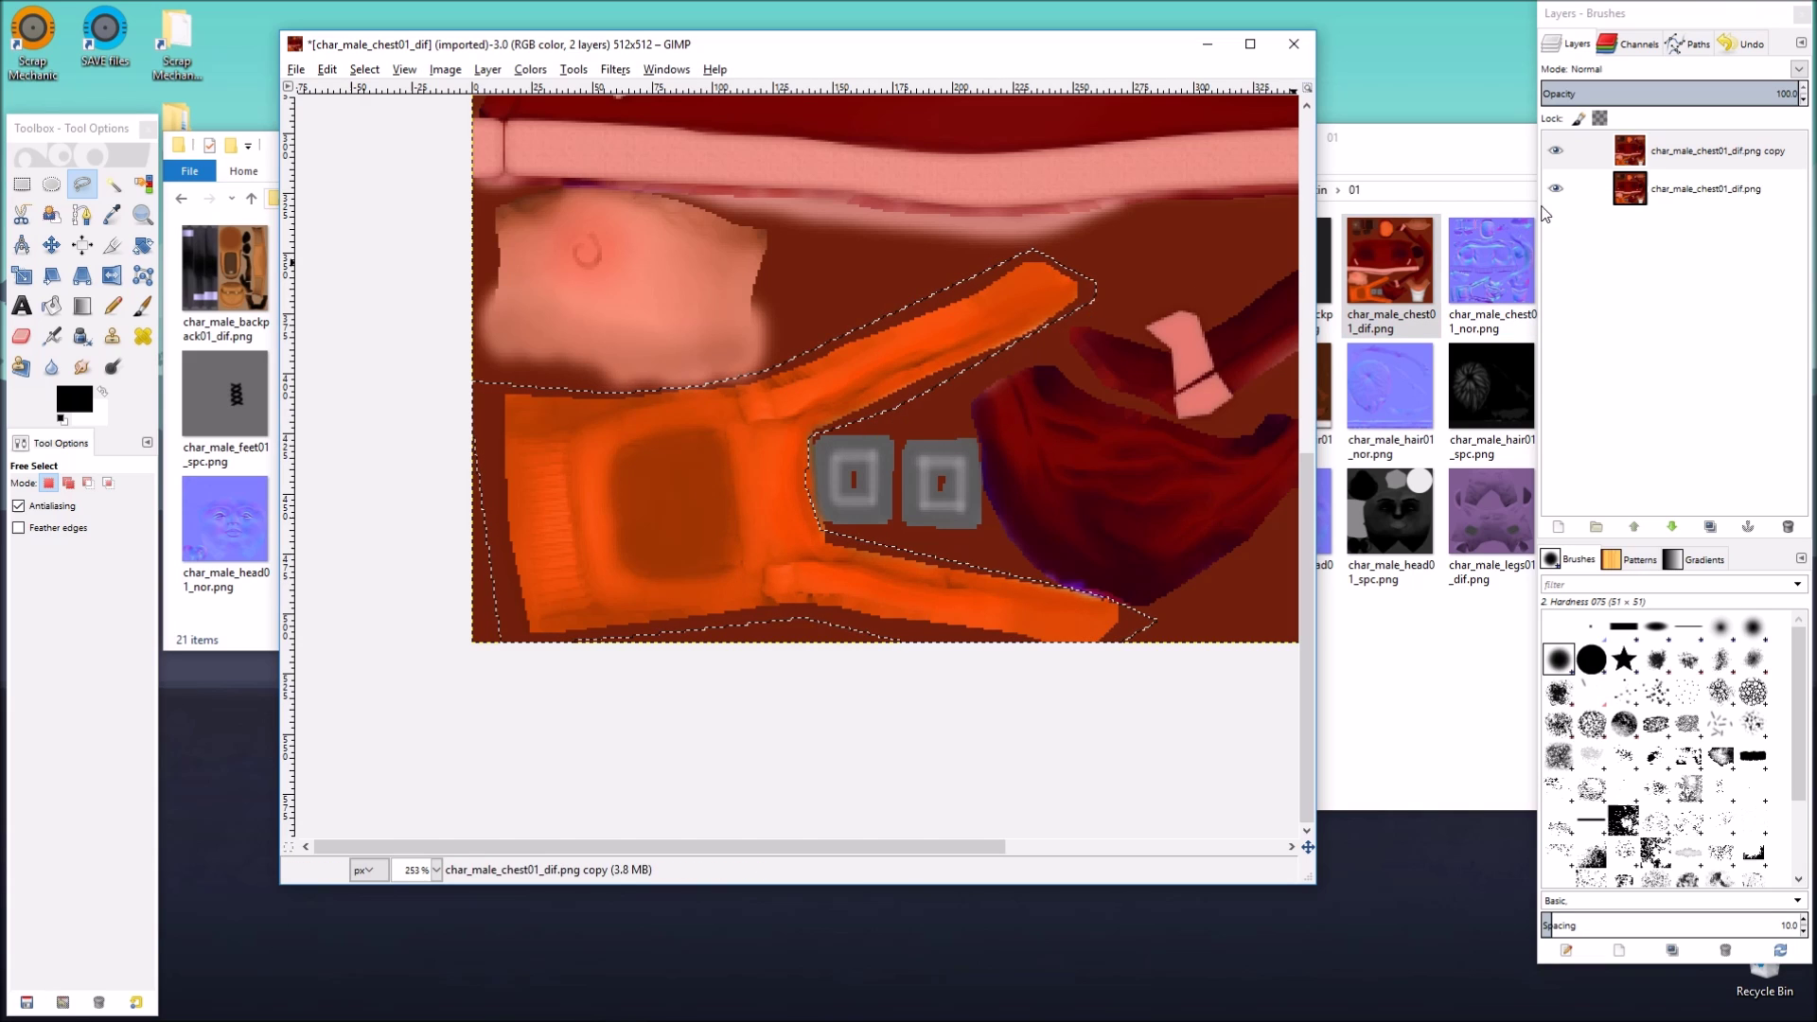
pyautogui.hotkey('ctrl', 'j')
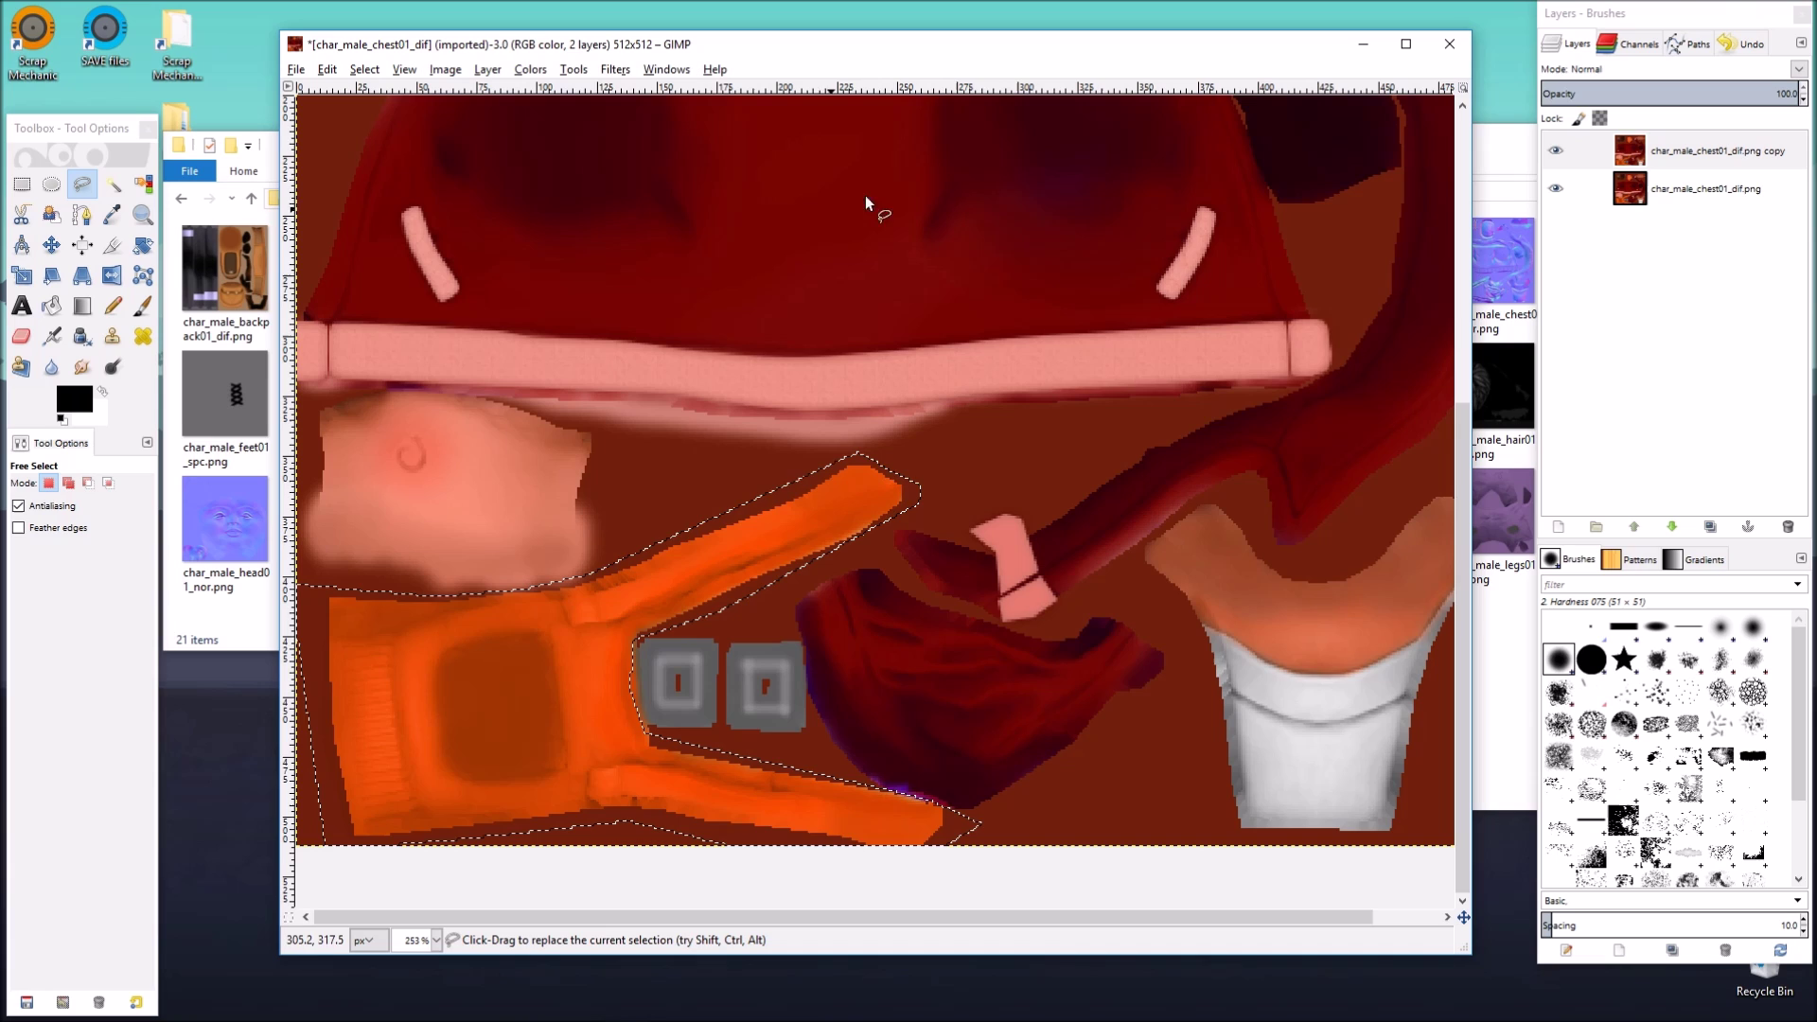
# Step: Apply Hue-Saturation with Hue -100 and Saturation -75 to the selected glove
pyautogui.click(572, 70)
pyautogui.click(565, 119)
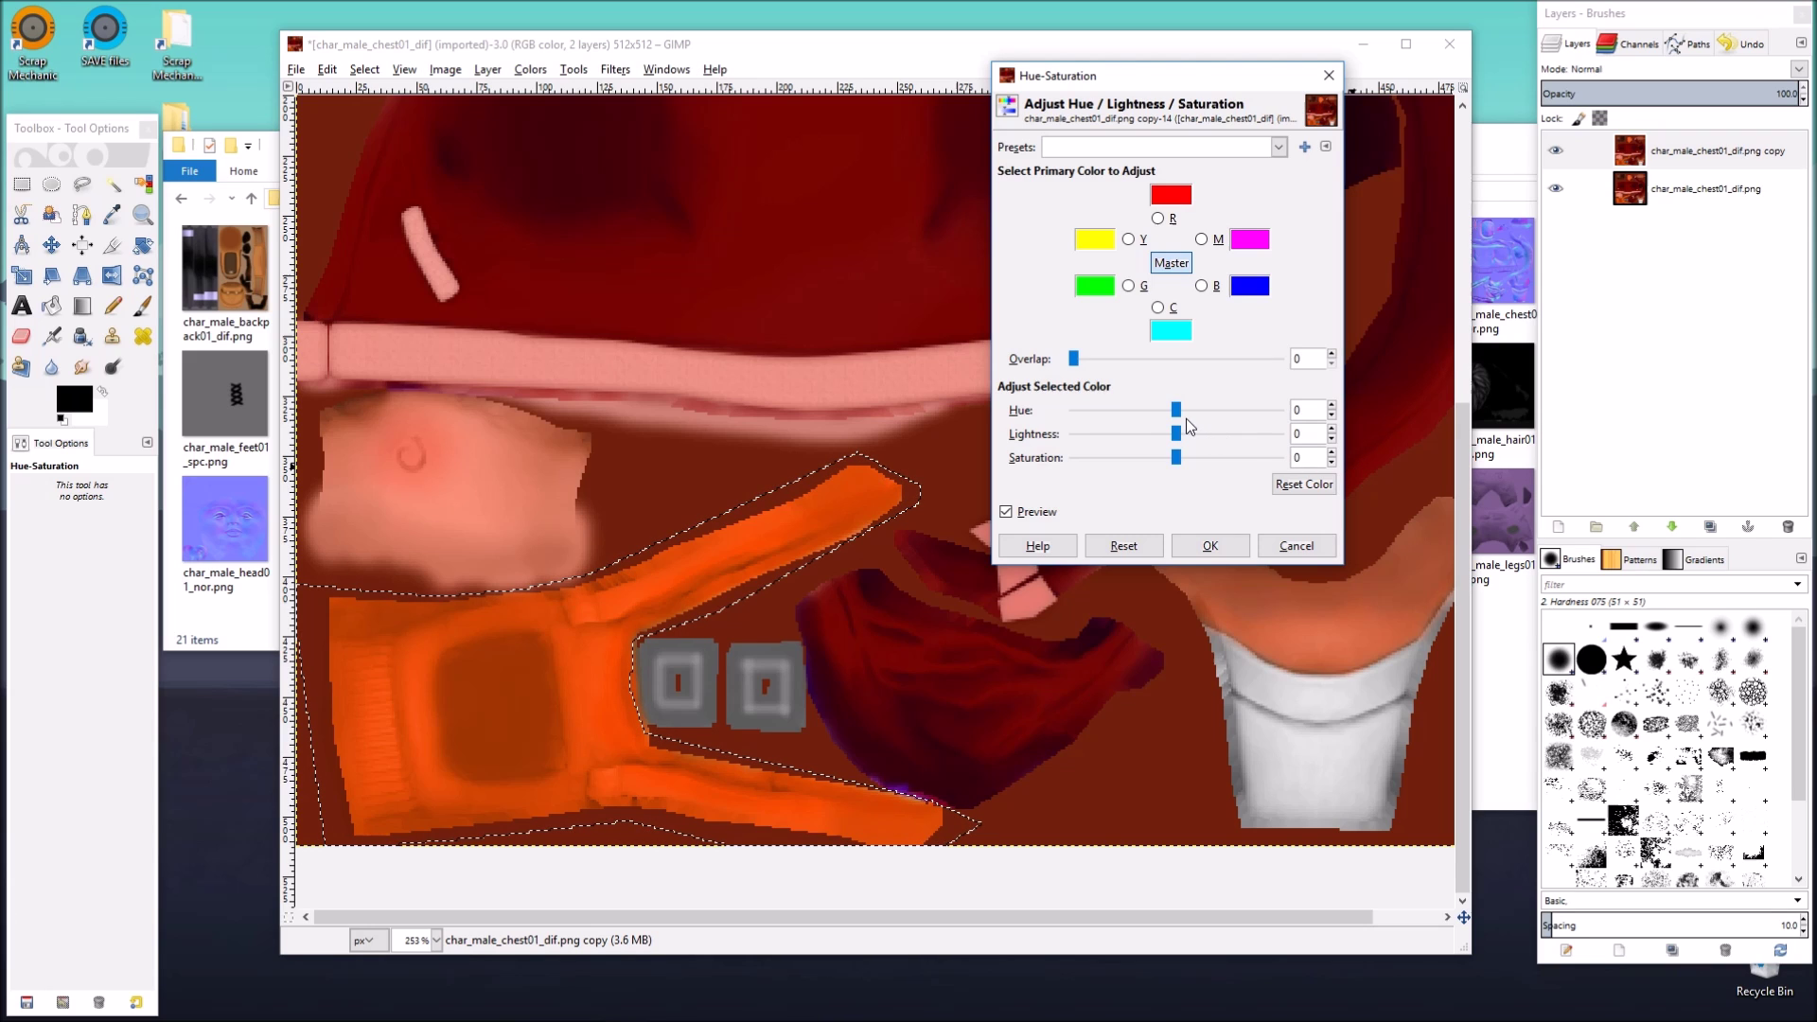
pyautogui.moveTo(1177, 409); pyautogui.dragTo(1115, 409)
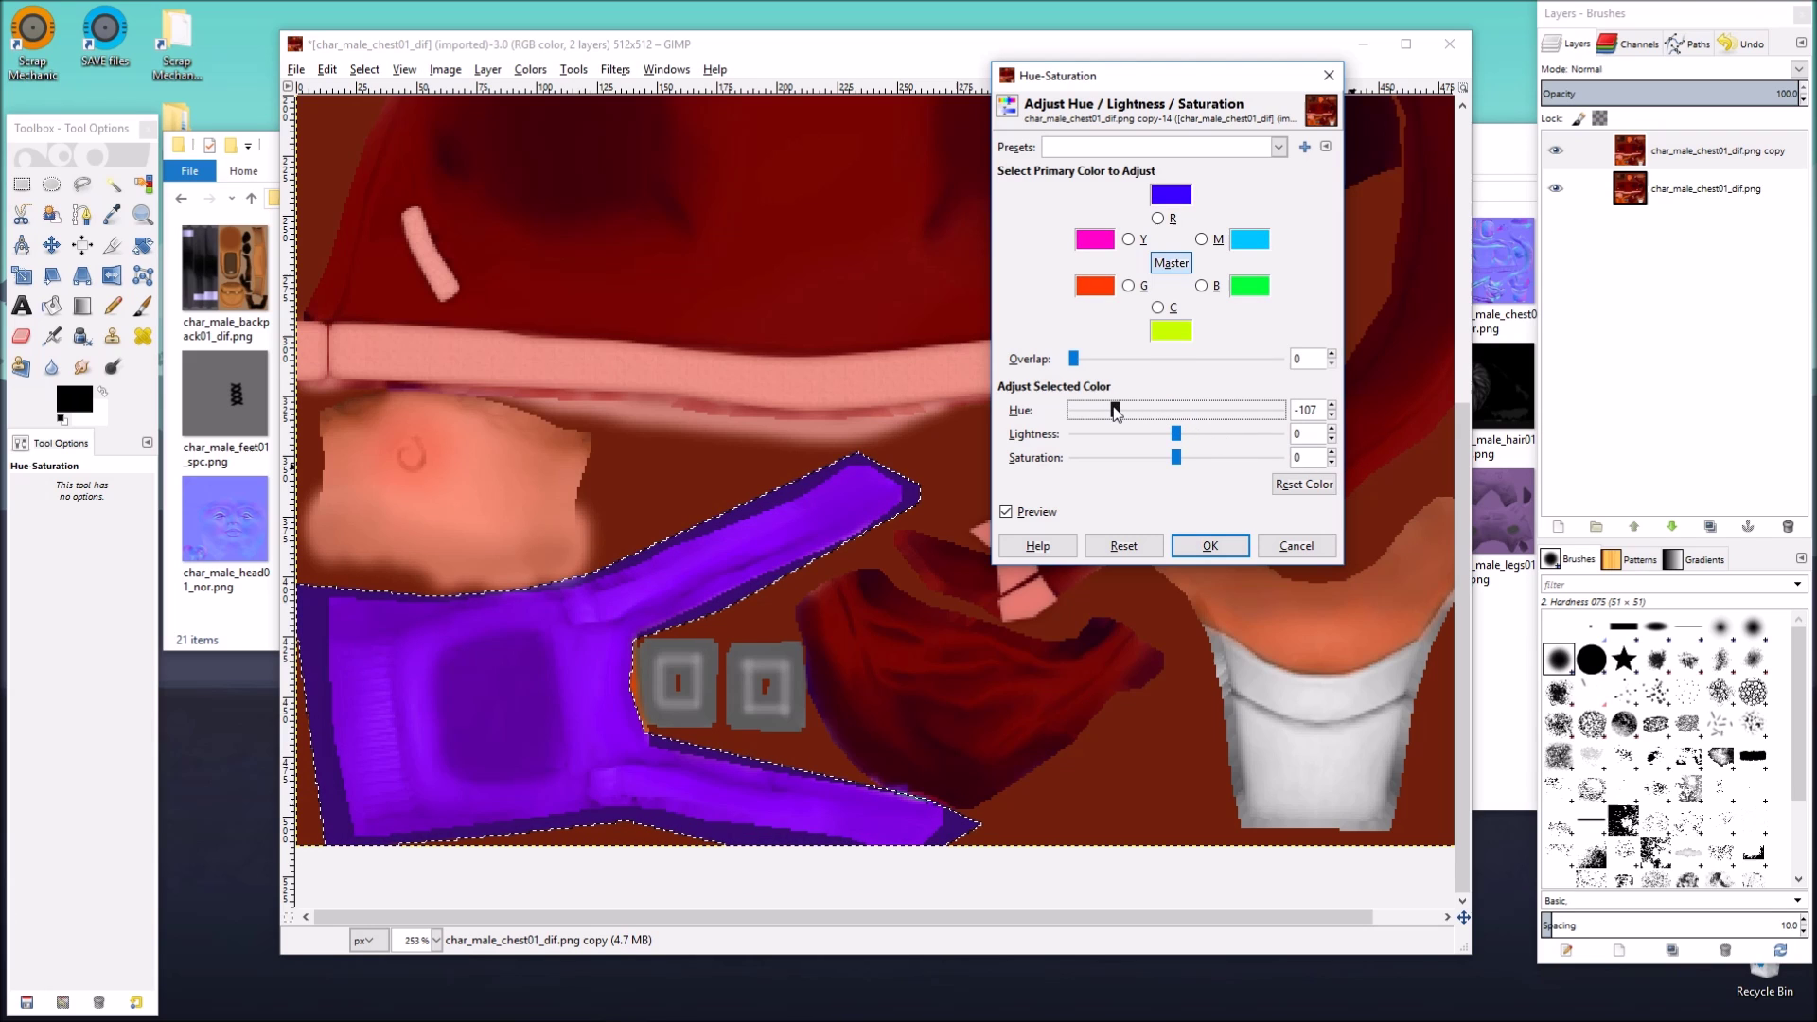
pyautogui.click(1333, 405)
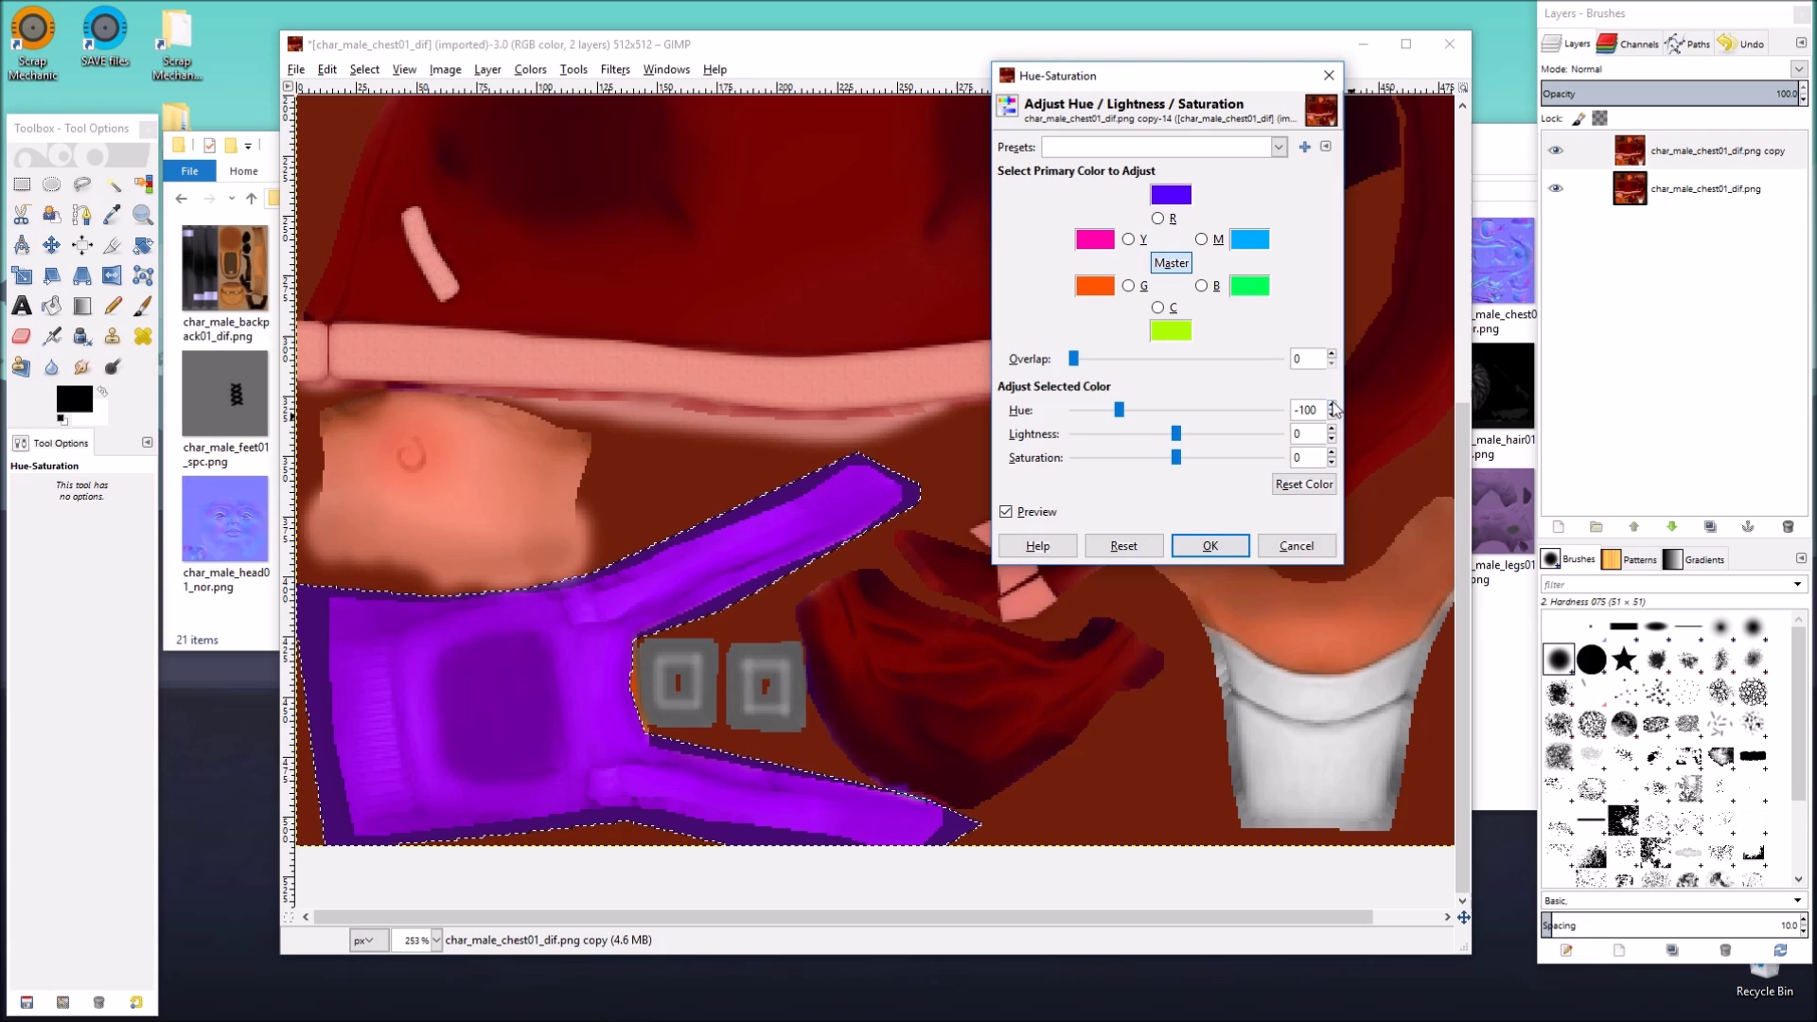
pyautogui.click(1333, 405)
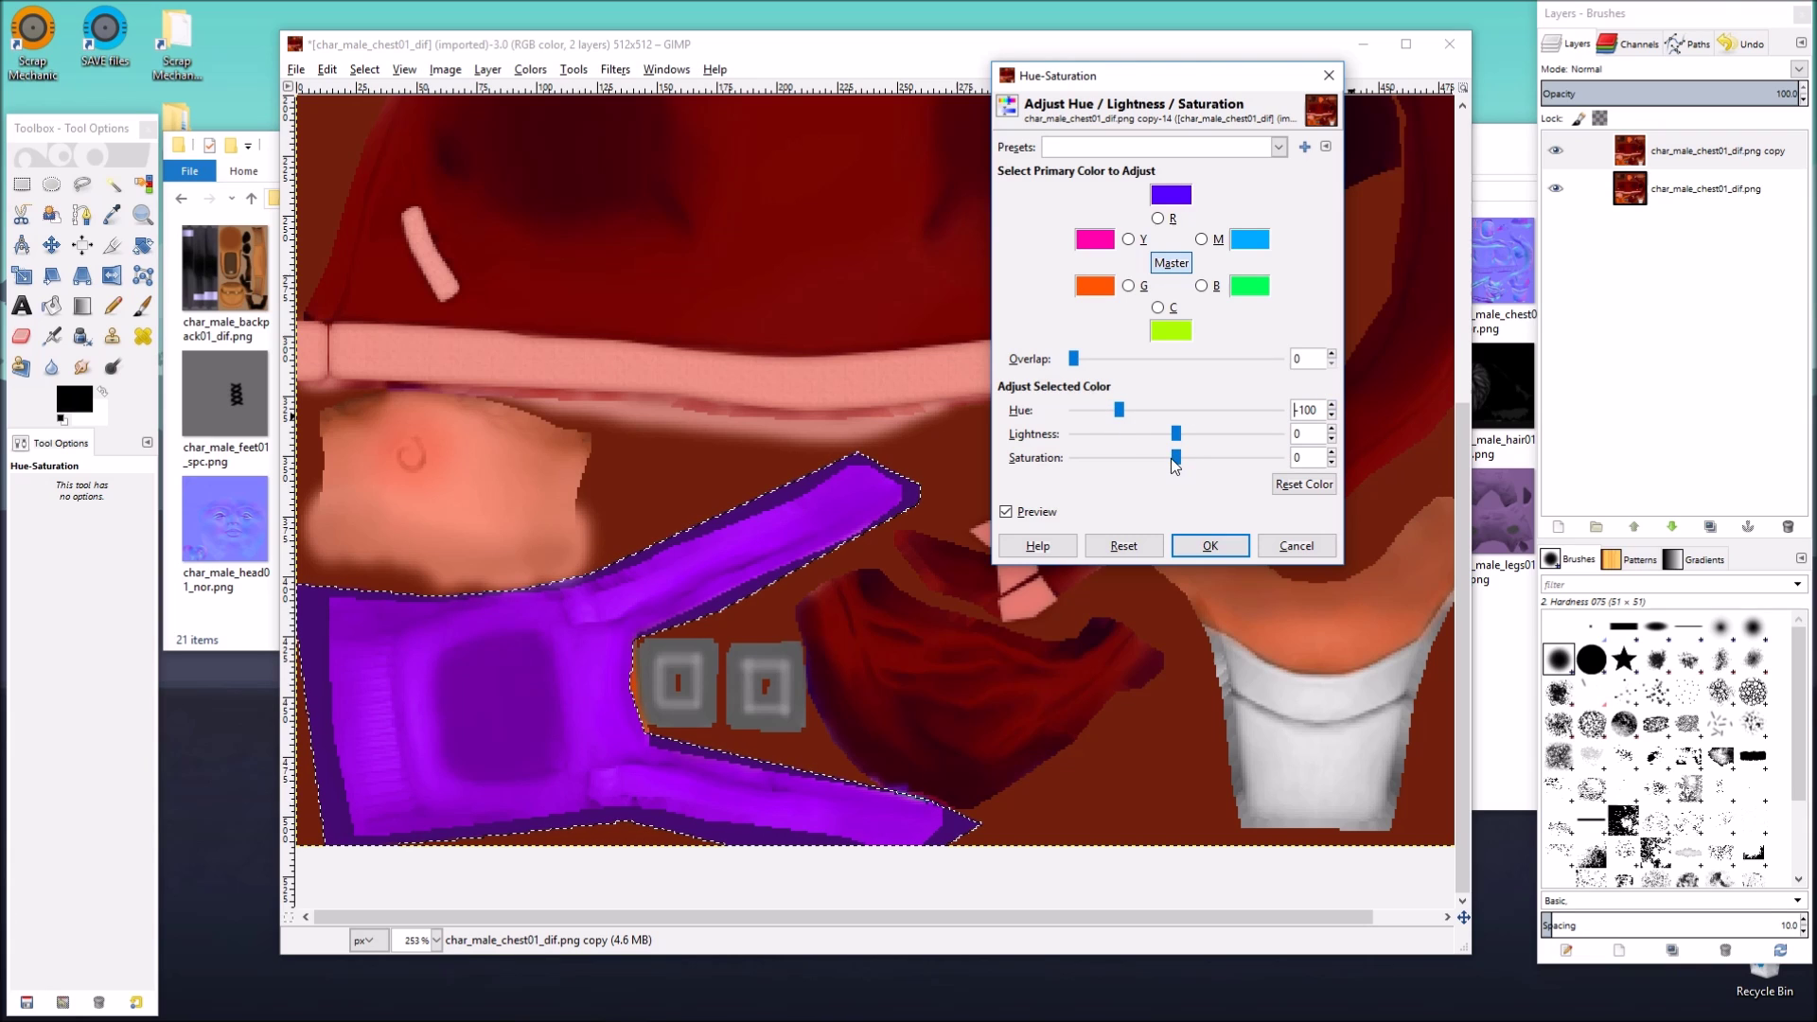
pyautogui.moveTo(1177, 459); pyautogui.dragTo(1098, 461)
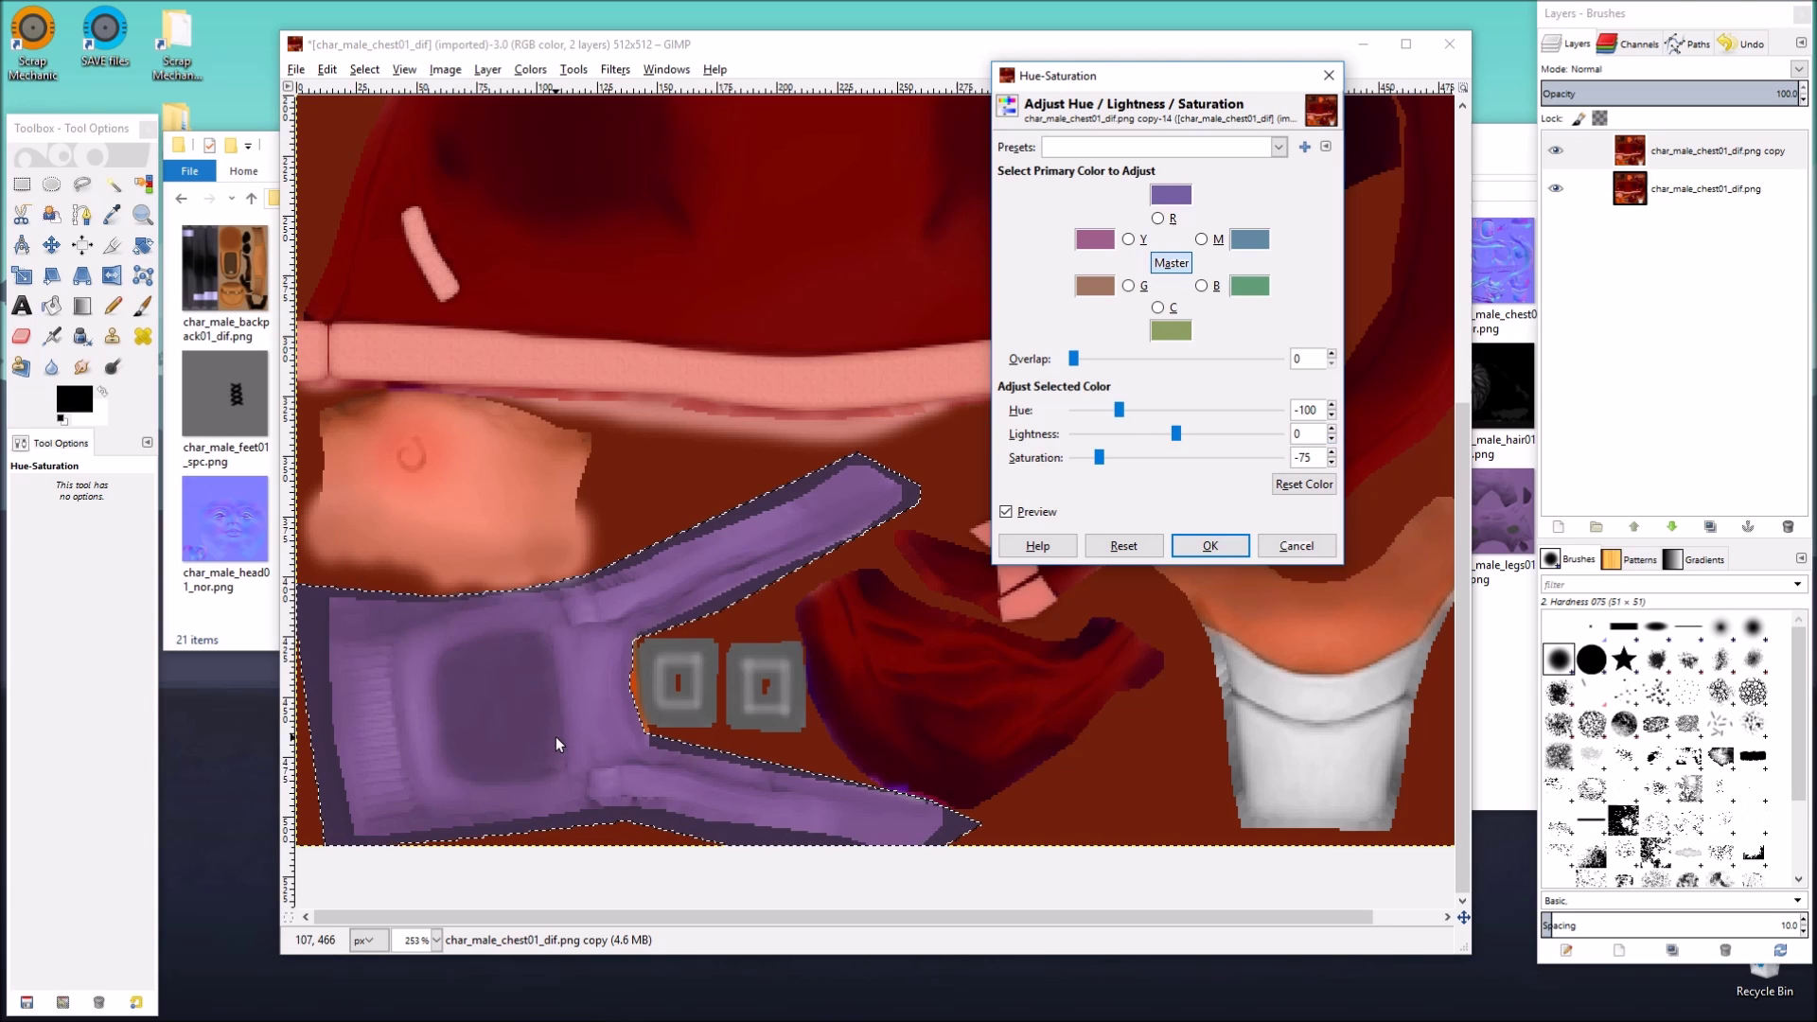
pyautogui.click(1217, 544)
pyautogui.scroll(5, 883, 544)
pyautogui.scroll(-5, 882, 549)
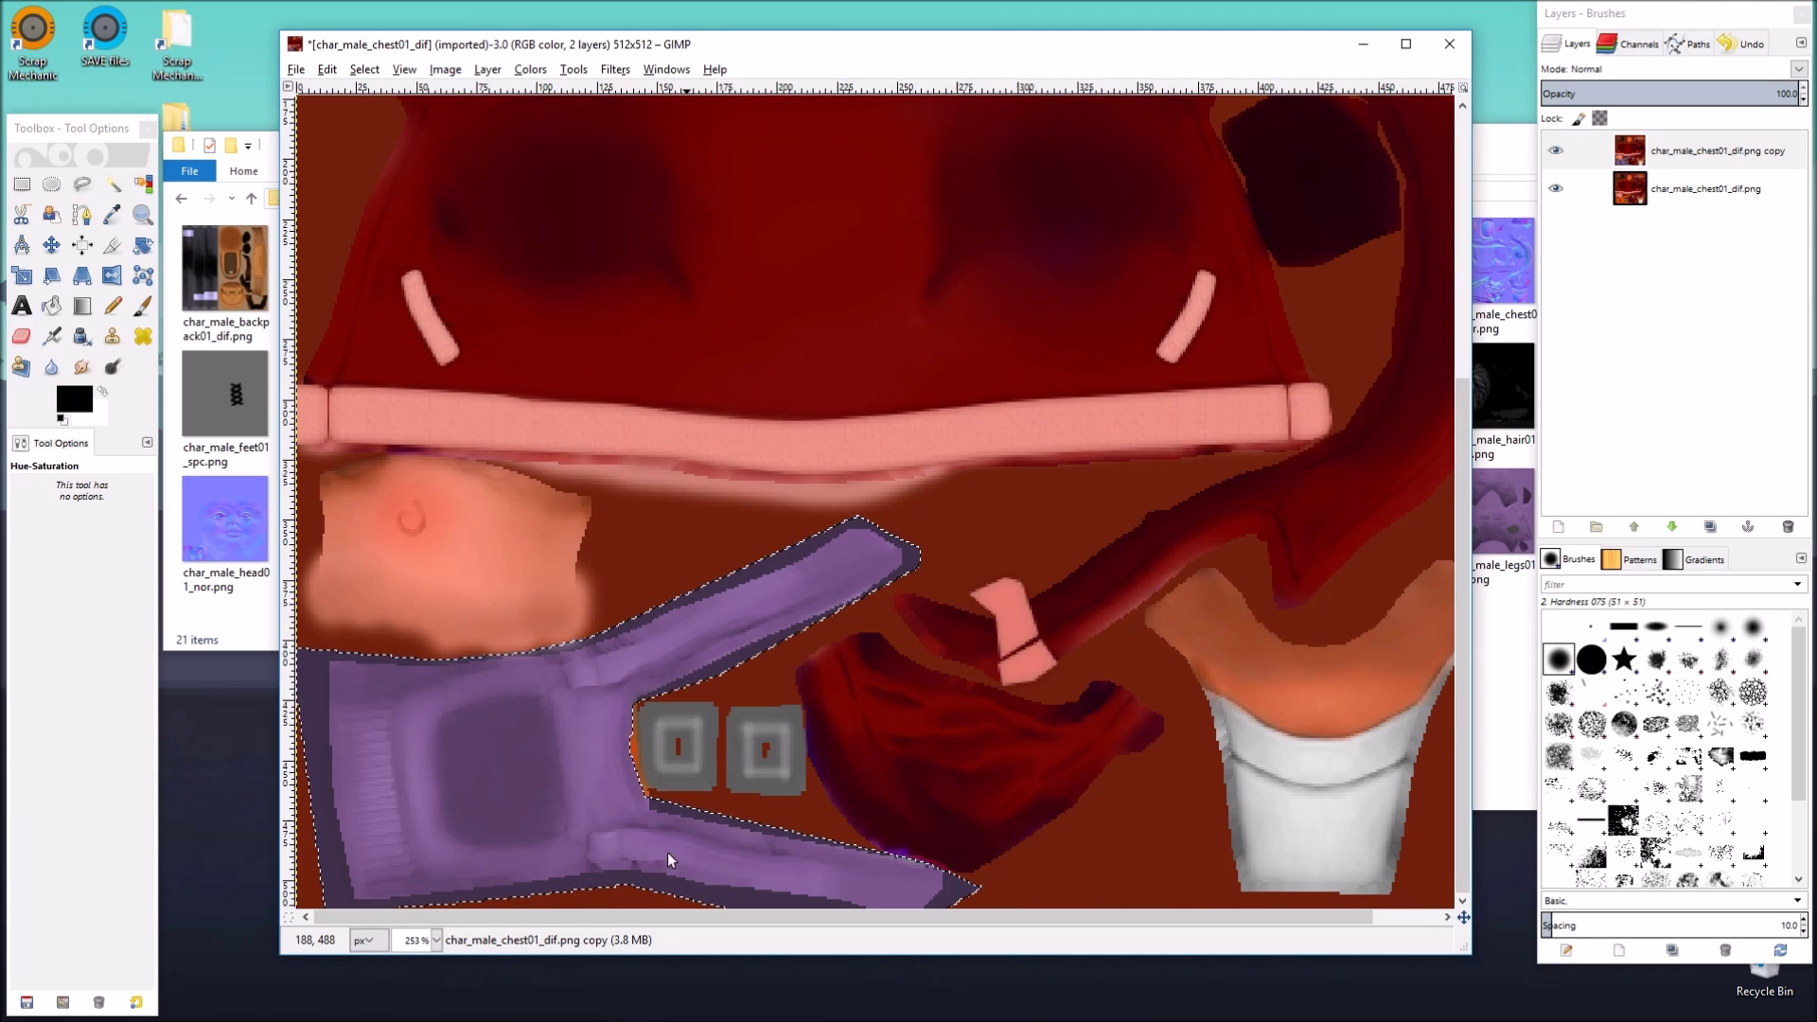
# Step: Show the texture at 100% and remove the glove selection
pyautogui.click(436, 940)
pyautogui.click(417, 823)
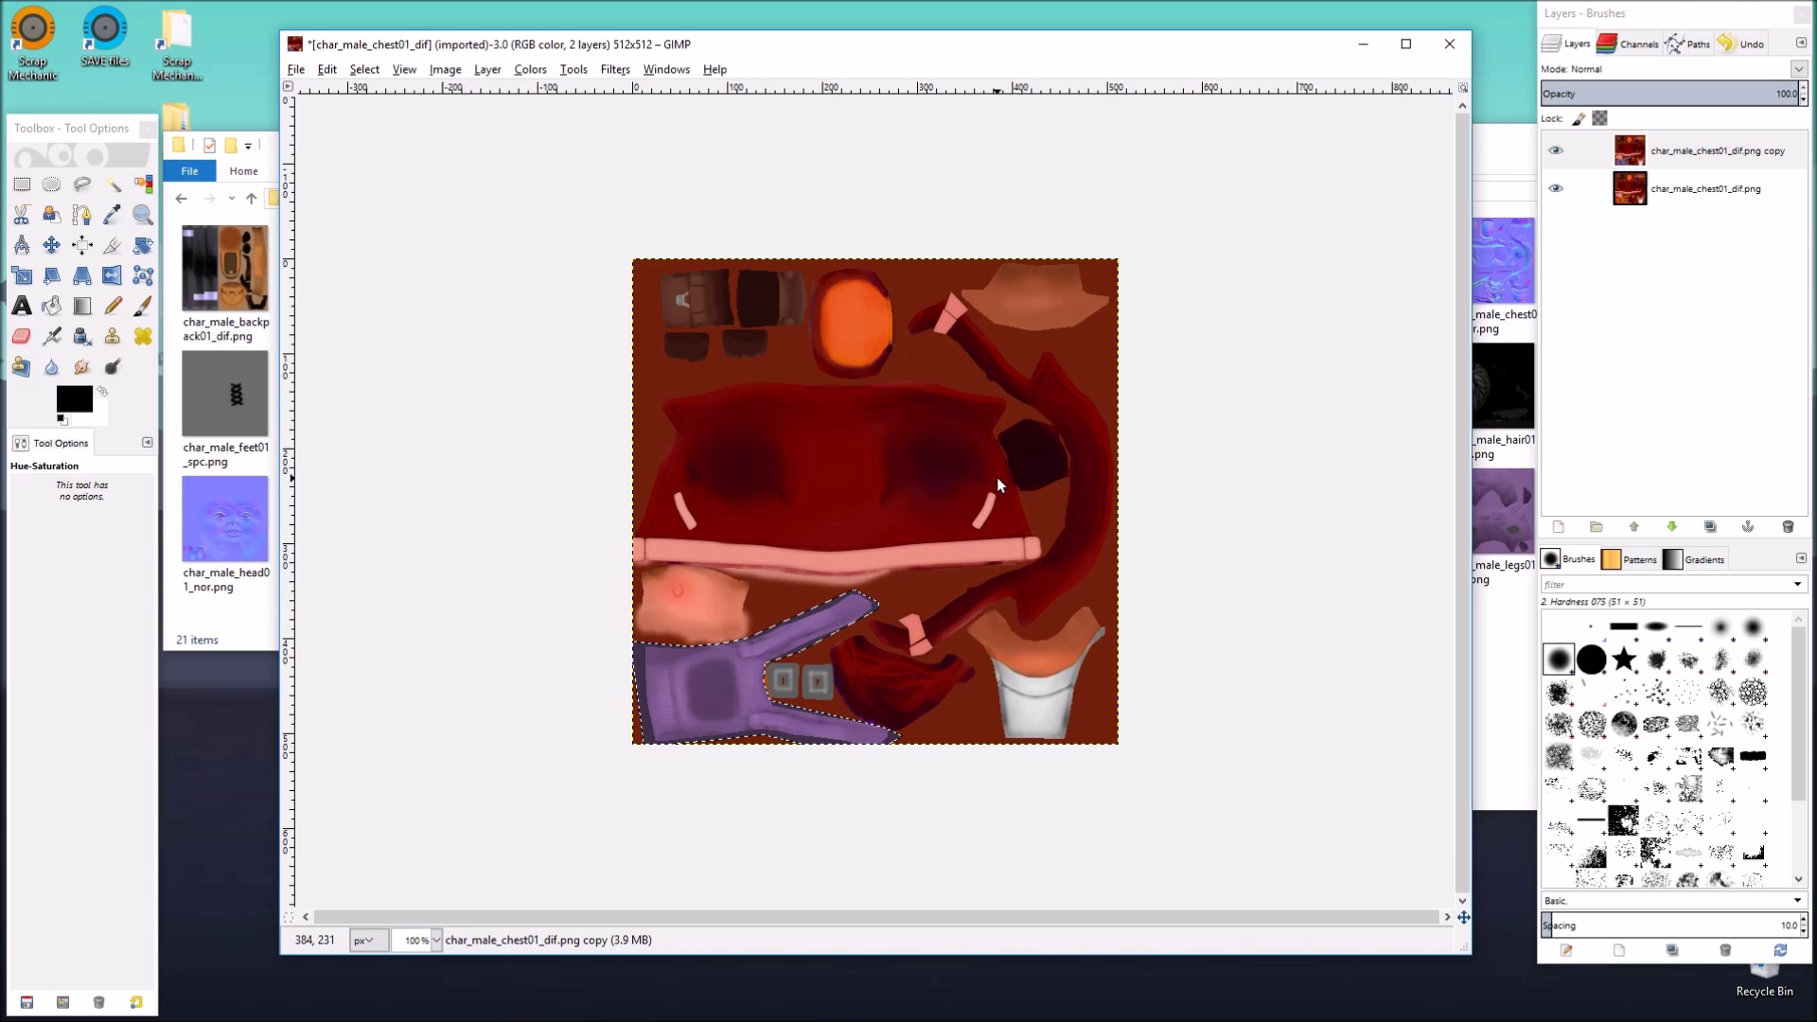
pyautogui.click(365, 69)
pyautogui.click(376, 117)
# Step: Duplicate the edited layer into 'copy #1', make it active, and zoom into the upper jacket
pyautogui.click(1643, 159)
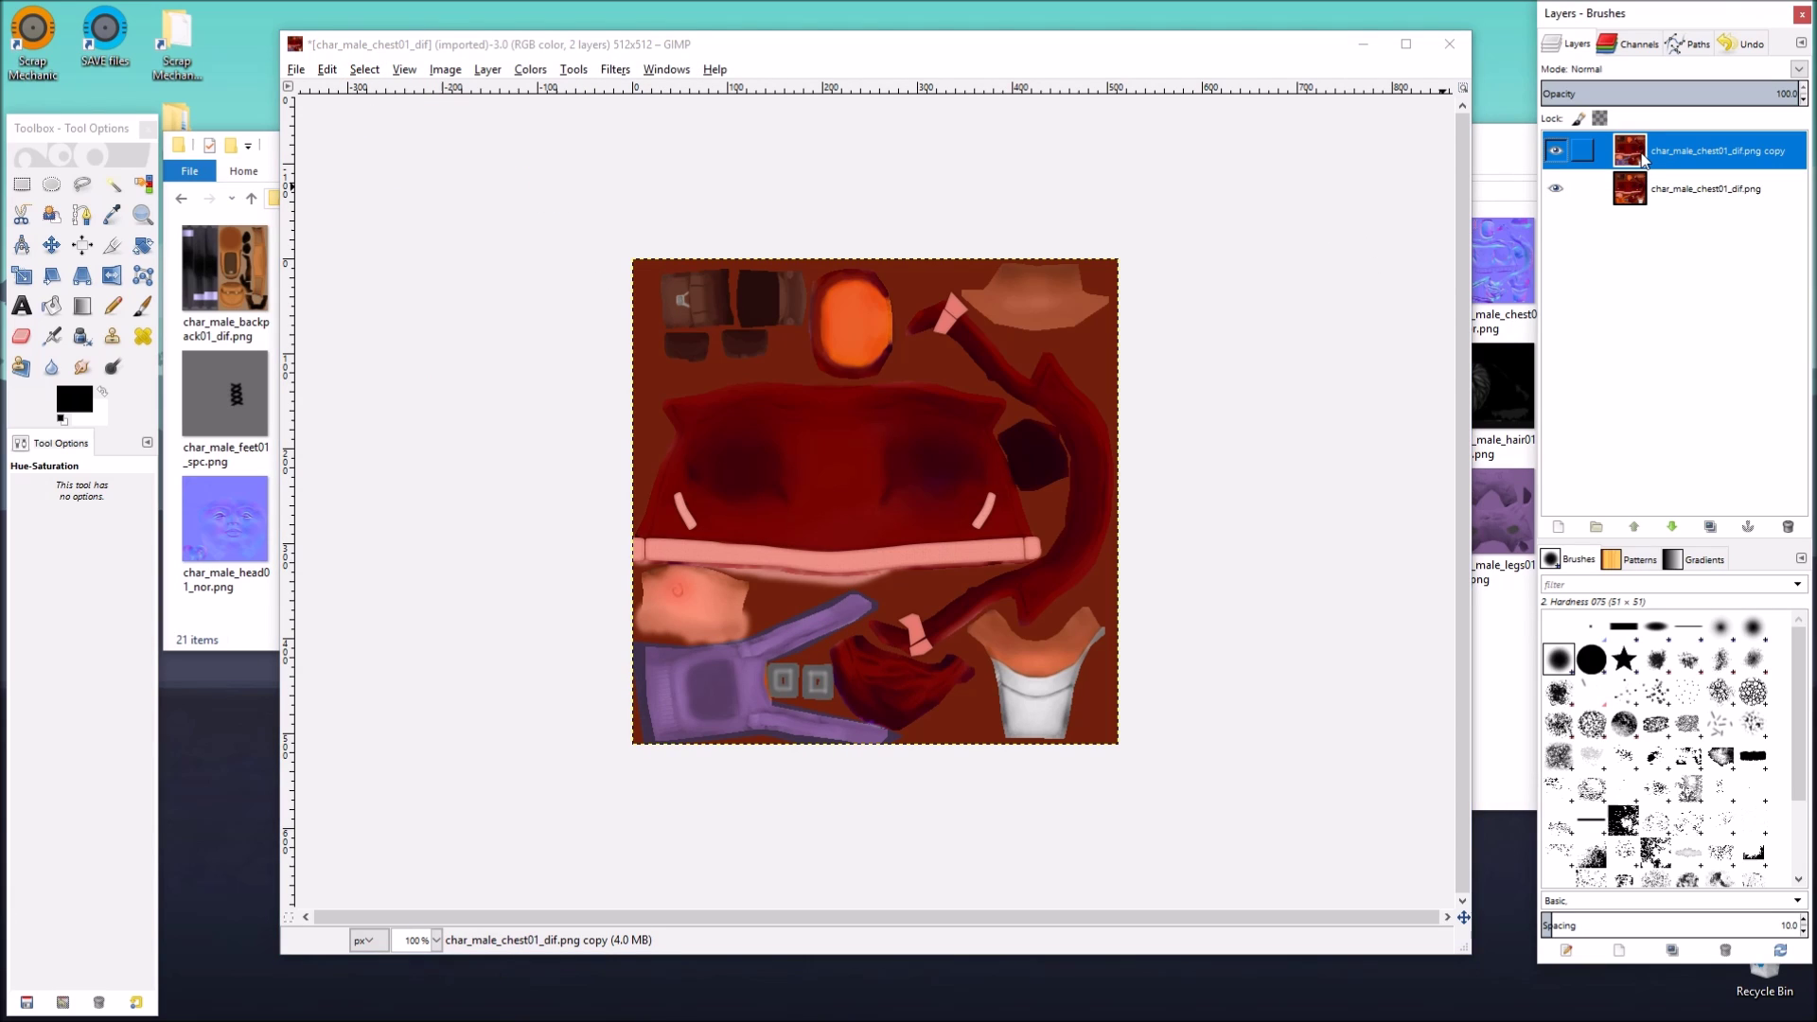
pyautogui.click(1711, 528)
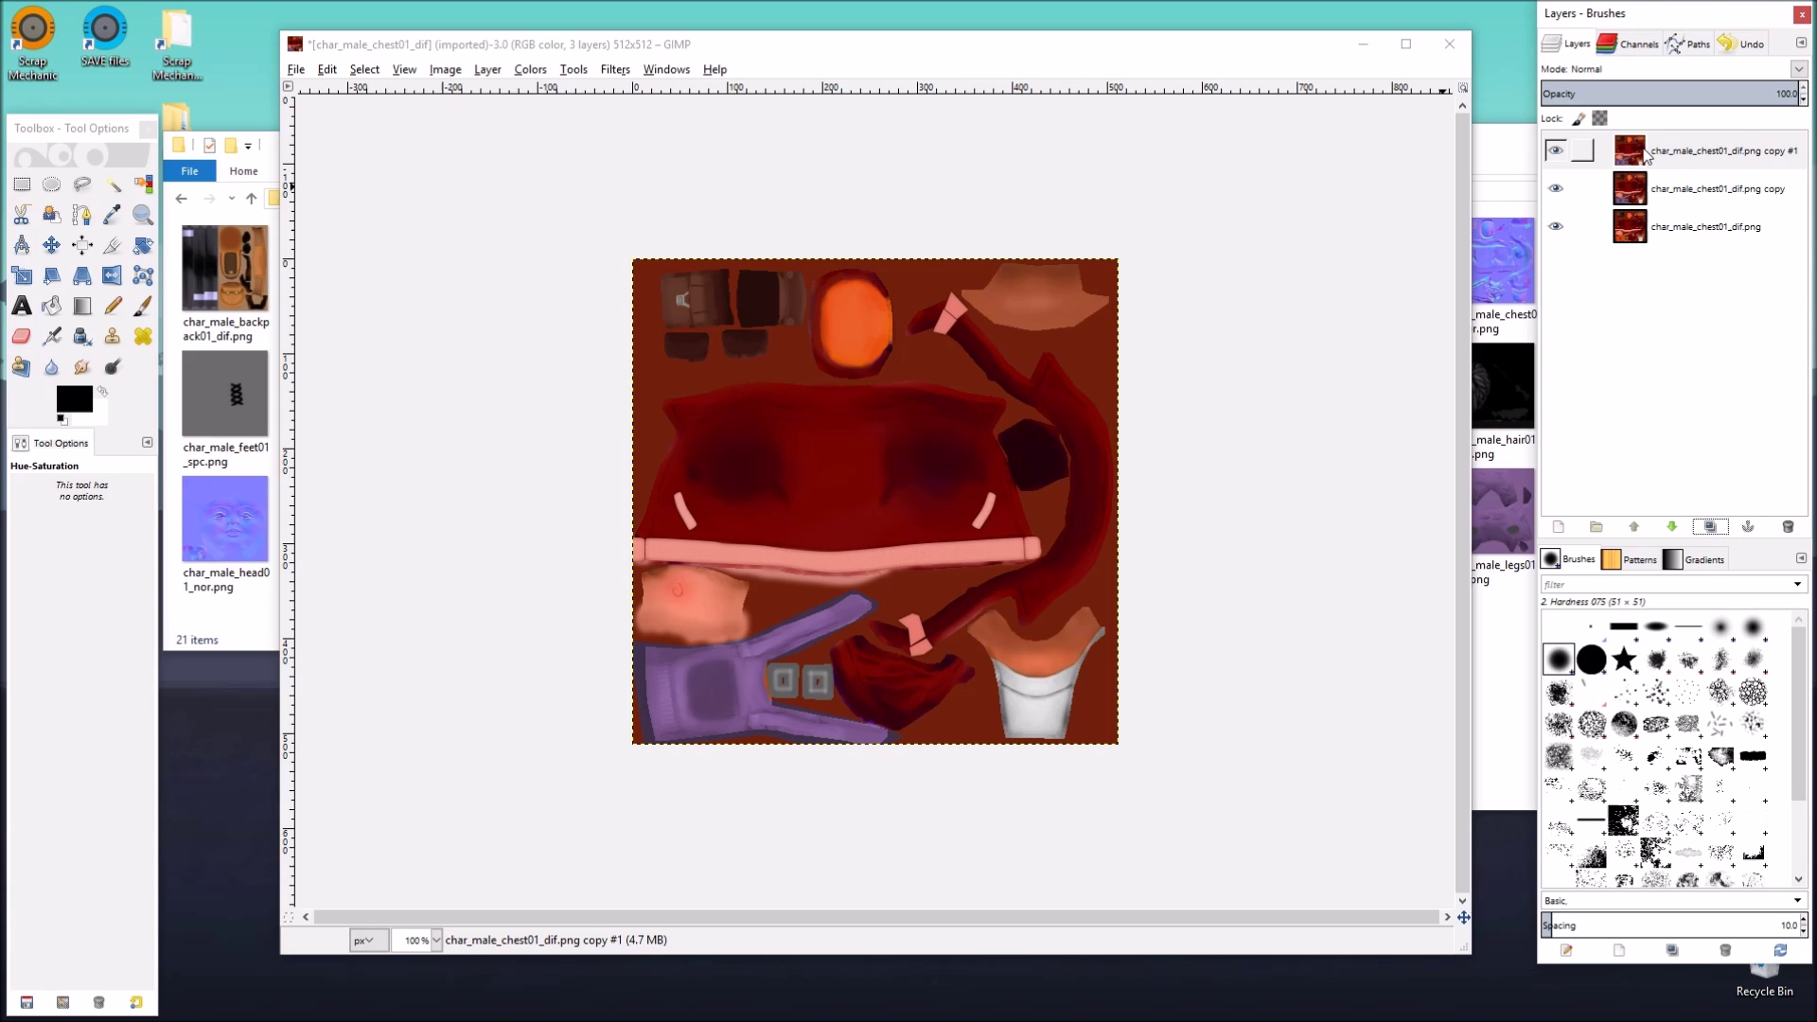
pyautogui.click(1632, 183)
pyautogui.click(1644, 152)
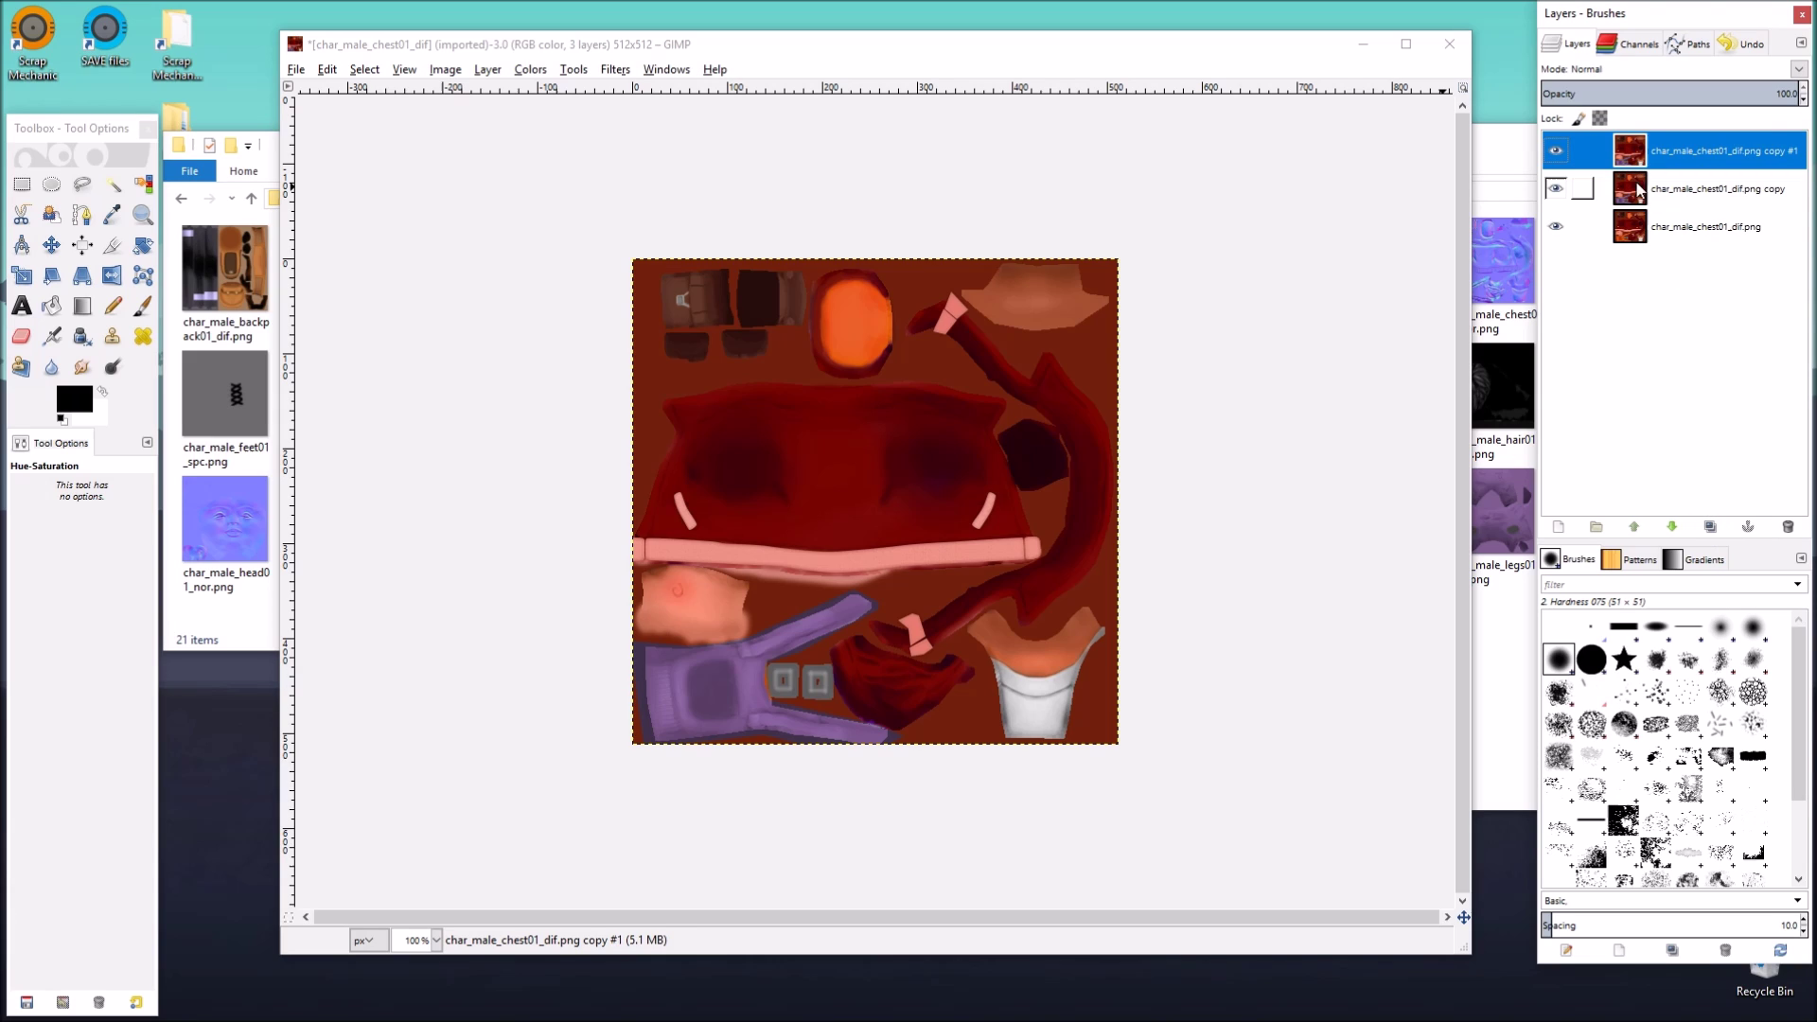
pyautogui.click(1644, 180)
pyautogui.click(1652, 156)
pyautogui.click(82, 183)
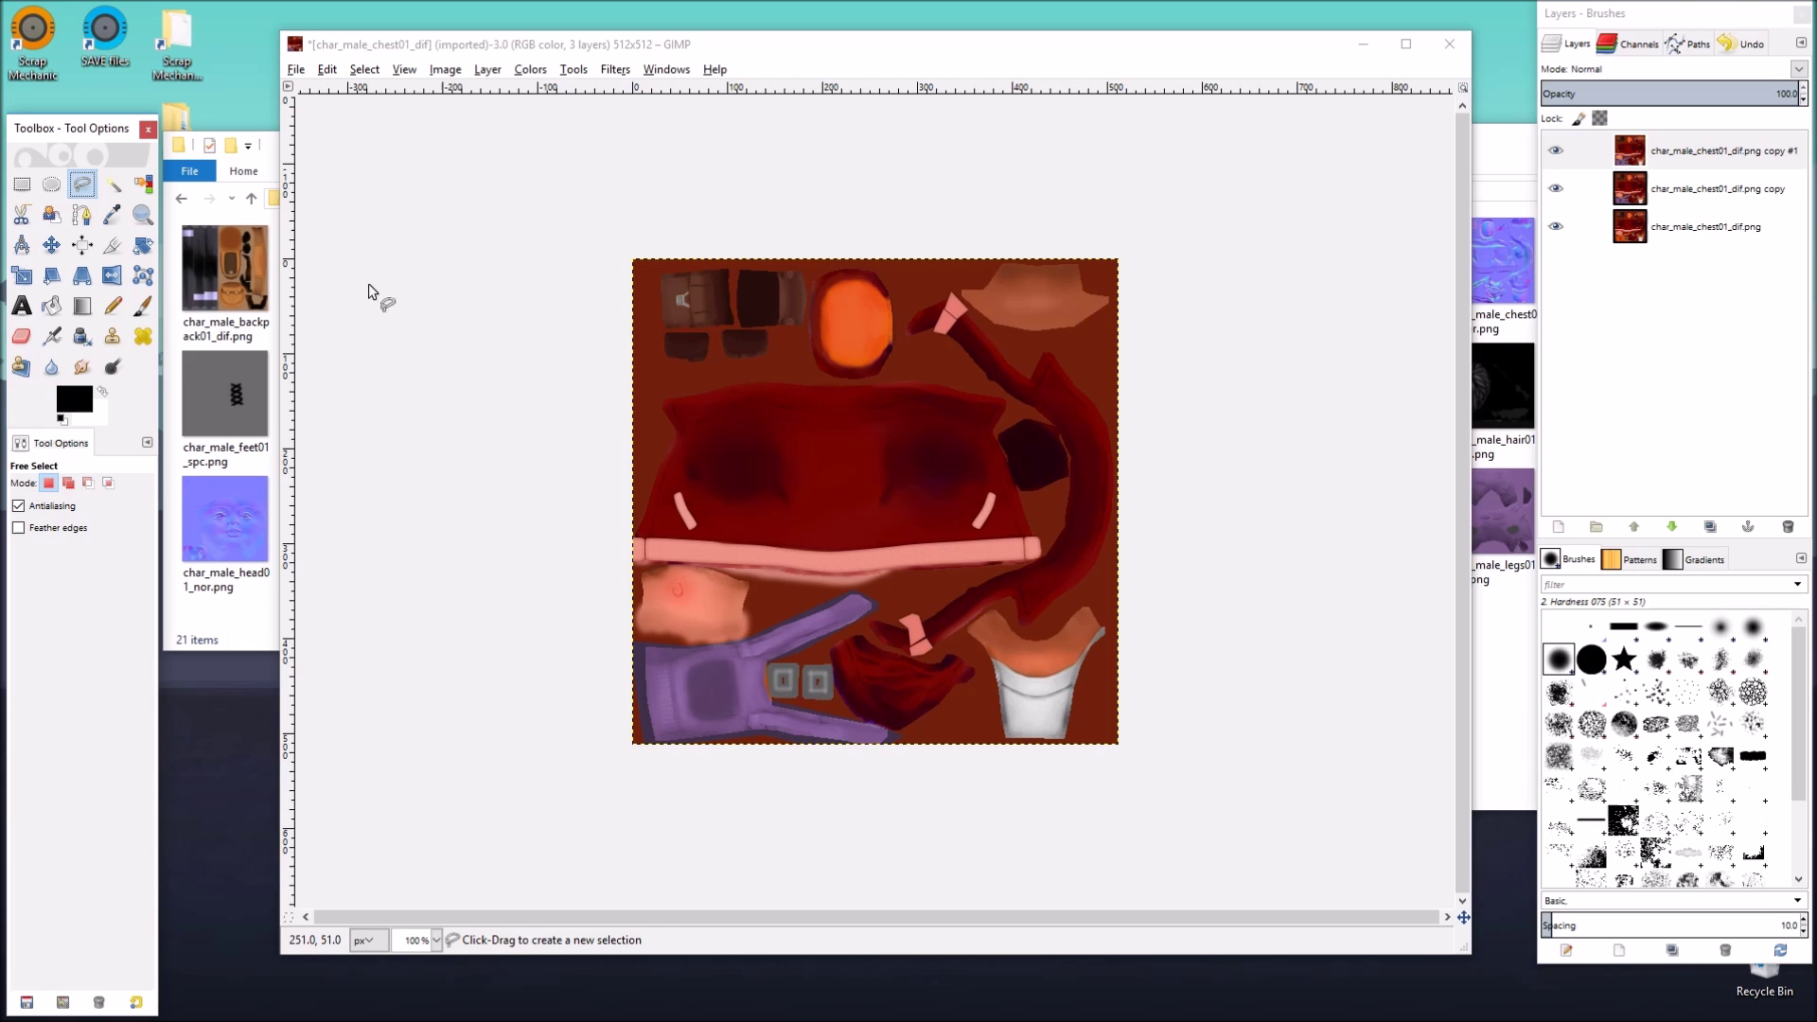
pyautogui.click(141, 216)
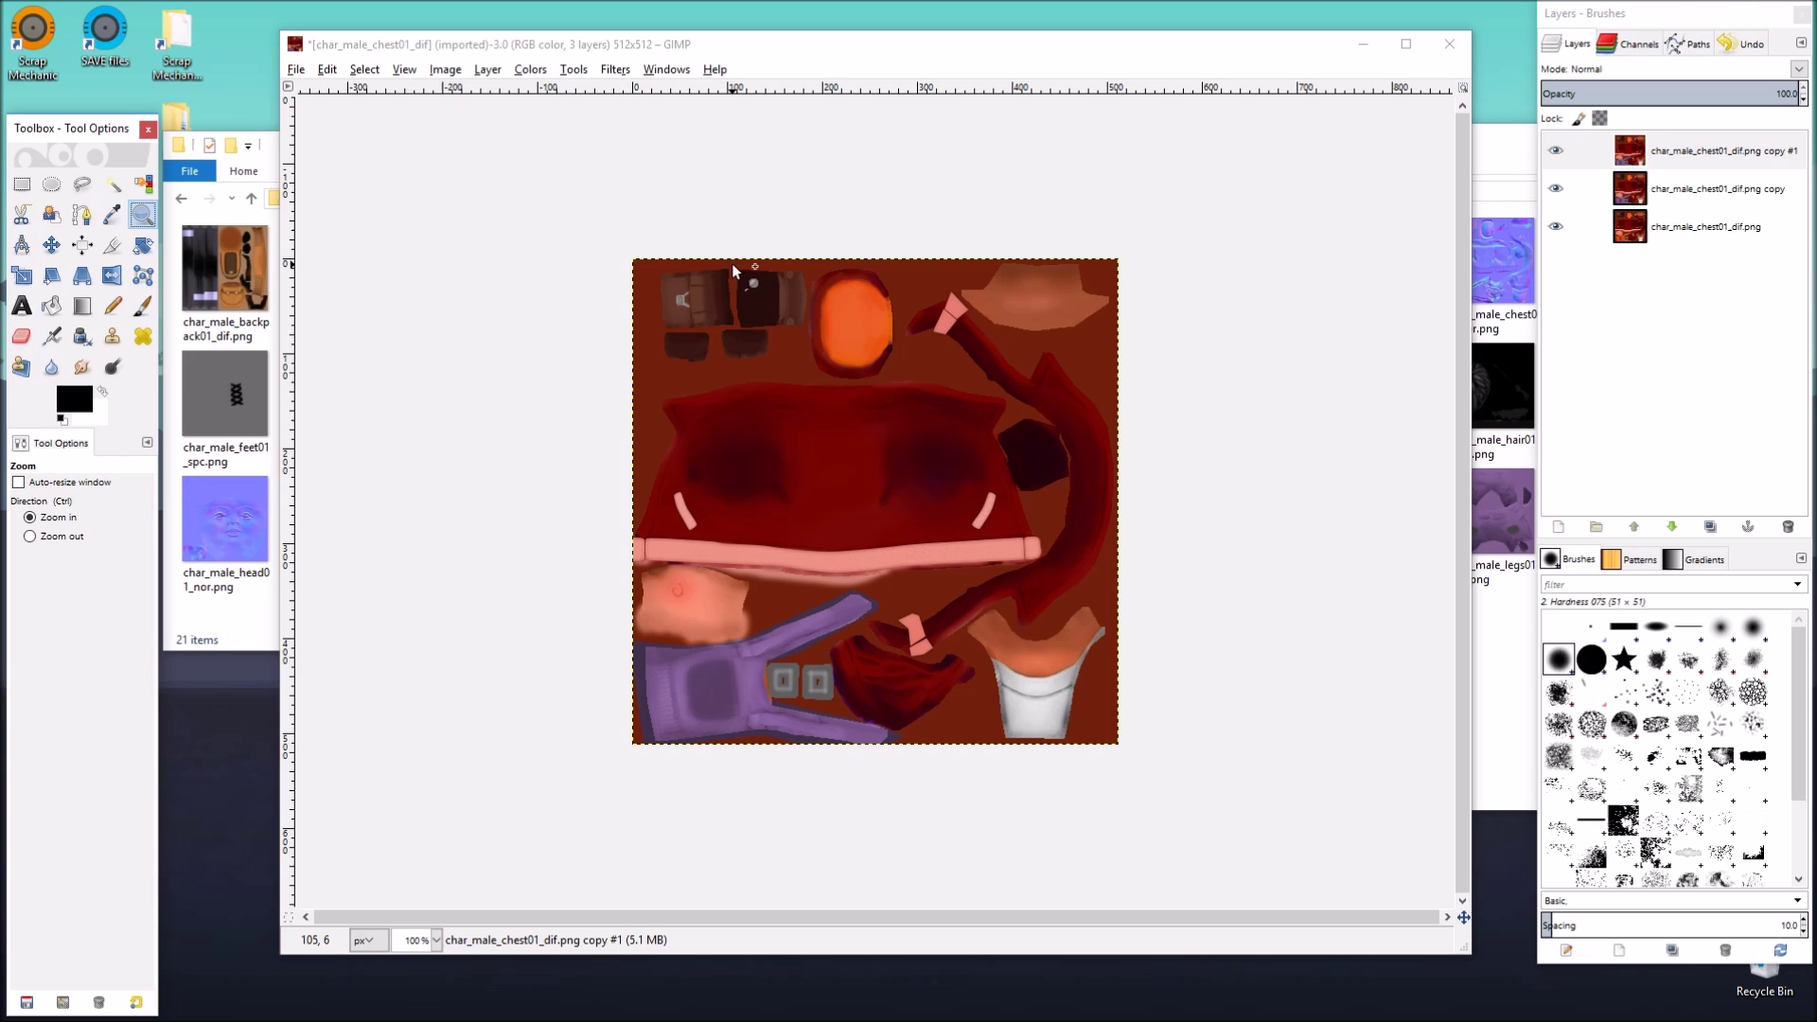
pyautogui.moveTo(658, 216); pyautogui.dragTo(1143, 613)
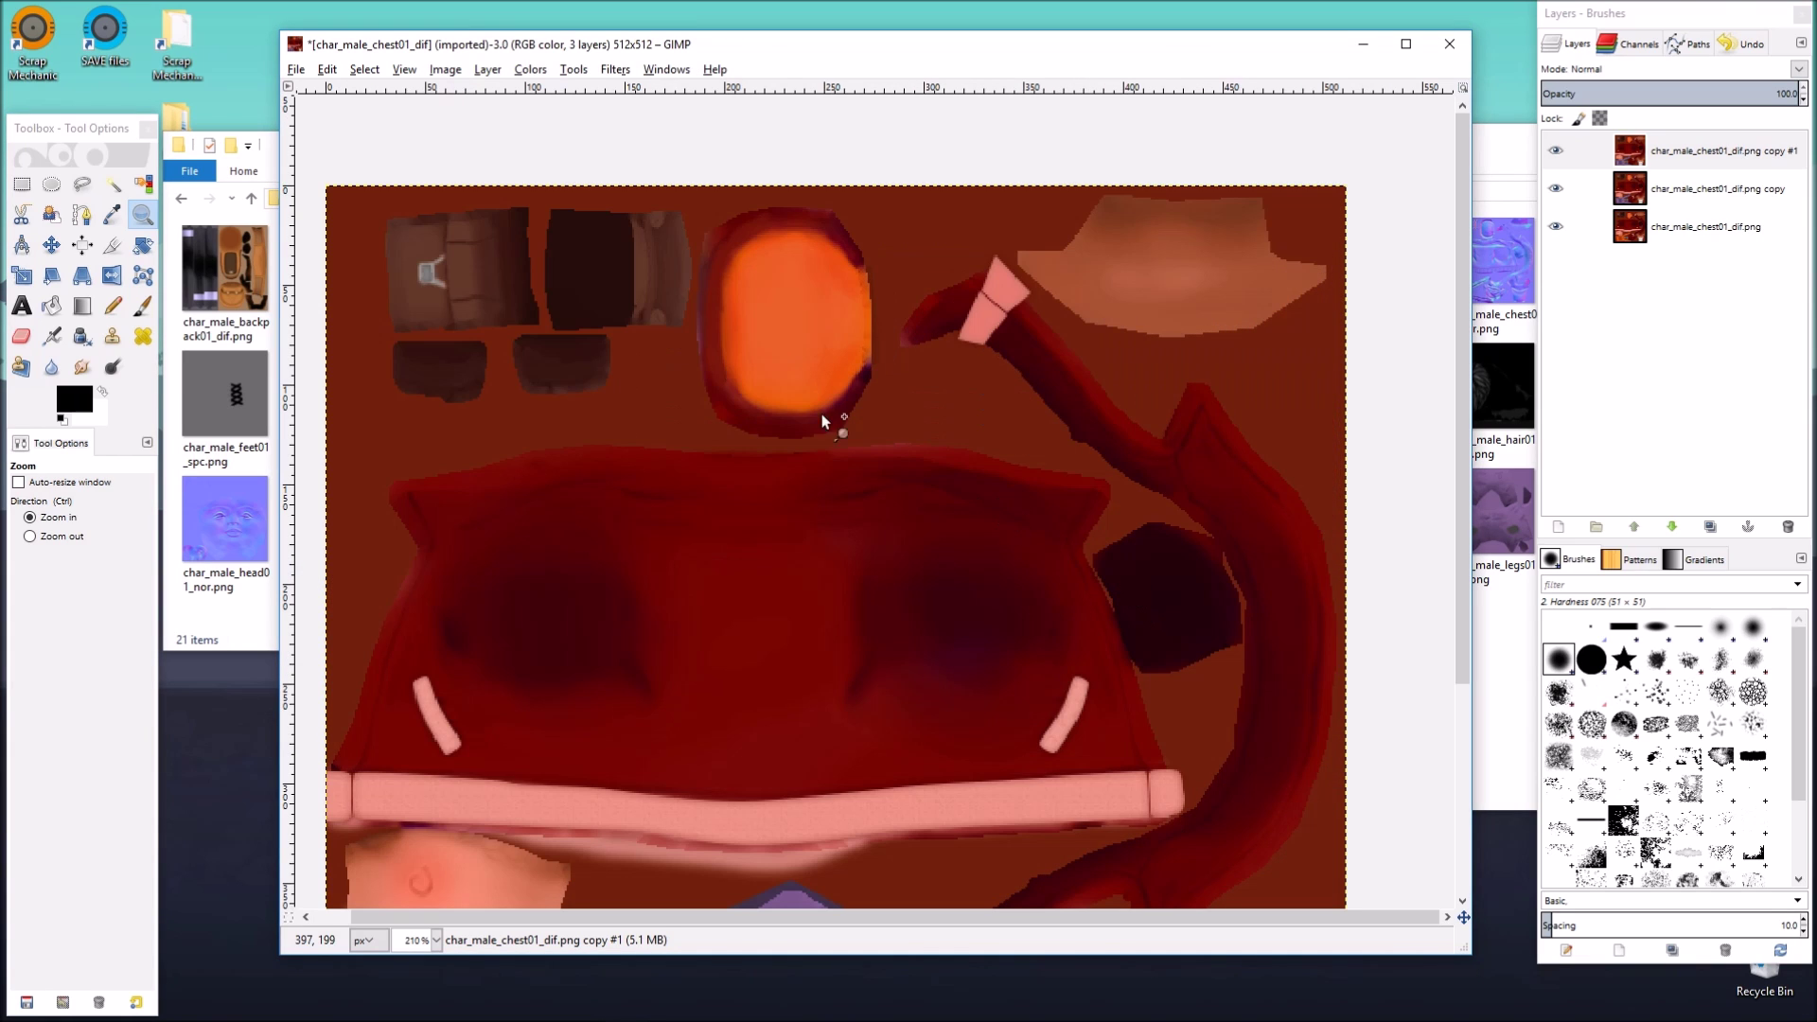
# Step: Start a freehand jacket outline along its top and down the left side to the pink band
pyautogui.click(84, 187)
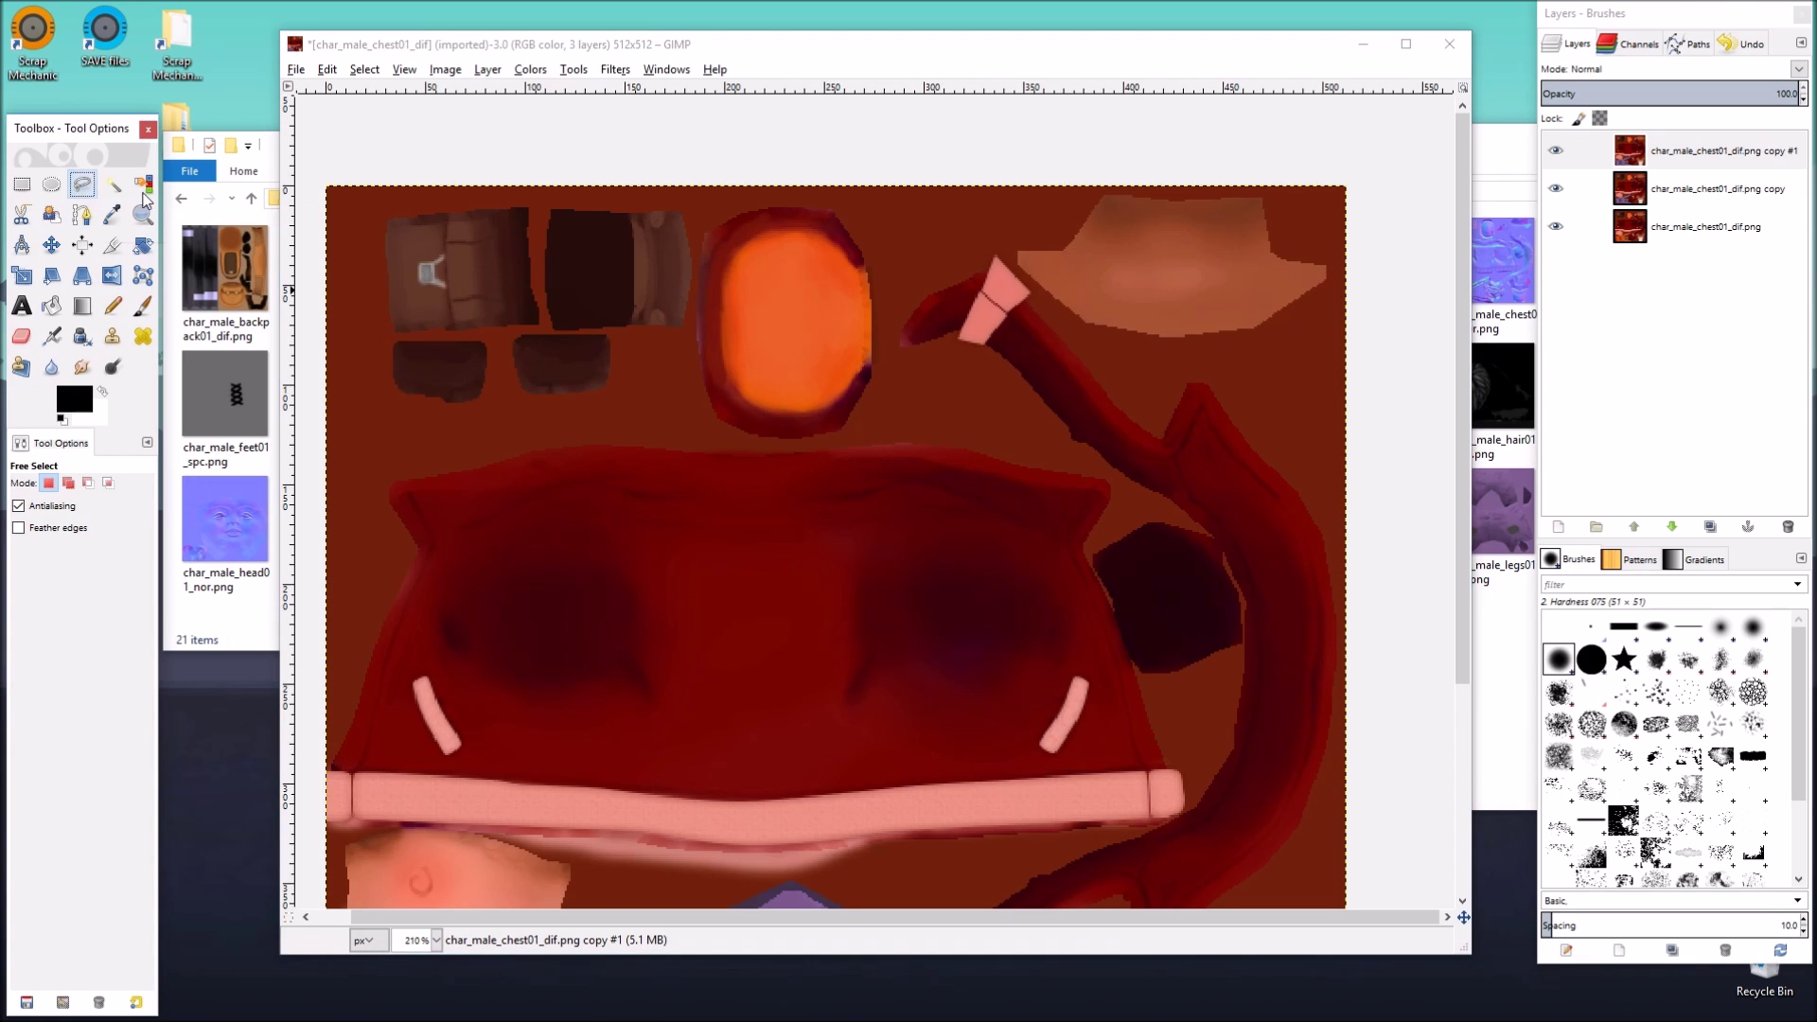
pyautogui.click(698, 220)
pyautogui.click(685, 381)
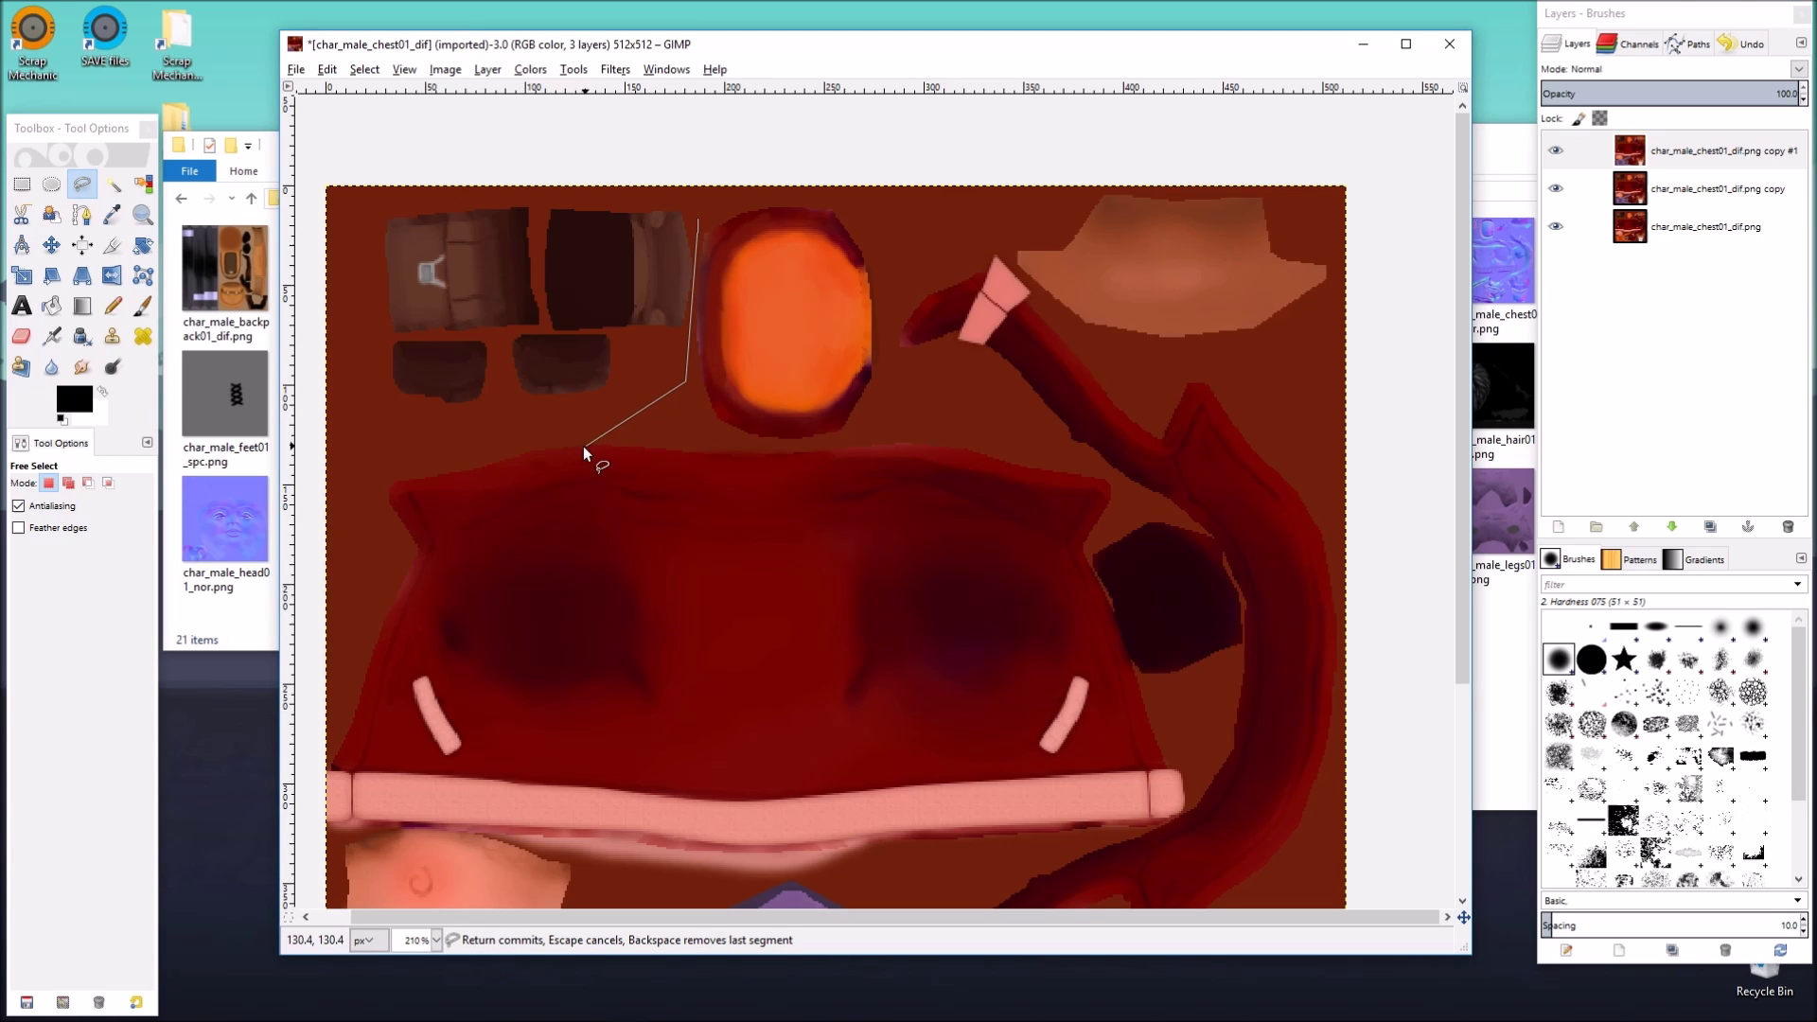
pyautogui.click(545, 444)
pyautogui.click(376, 457)
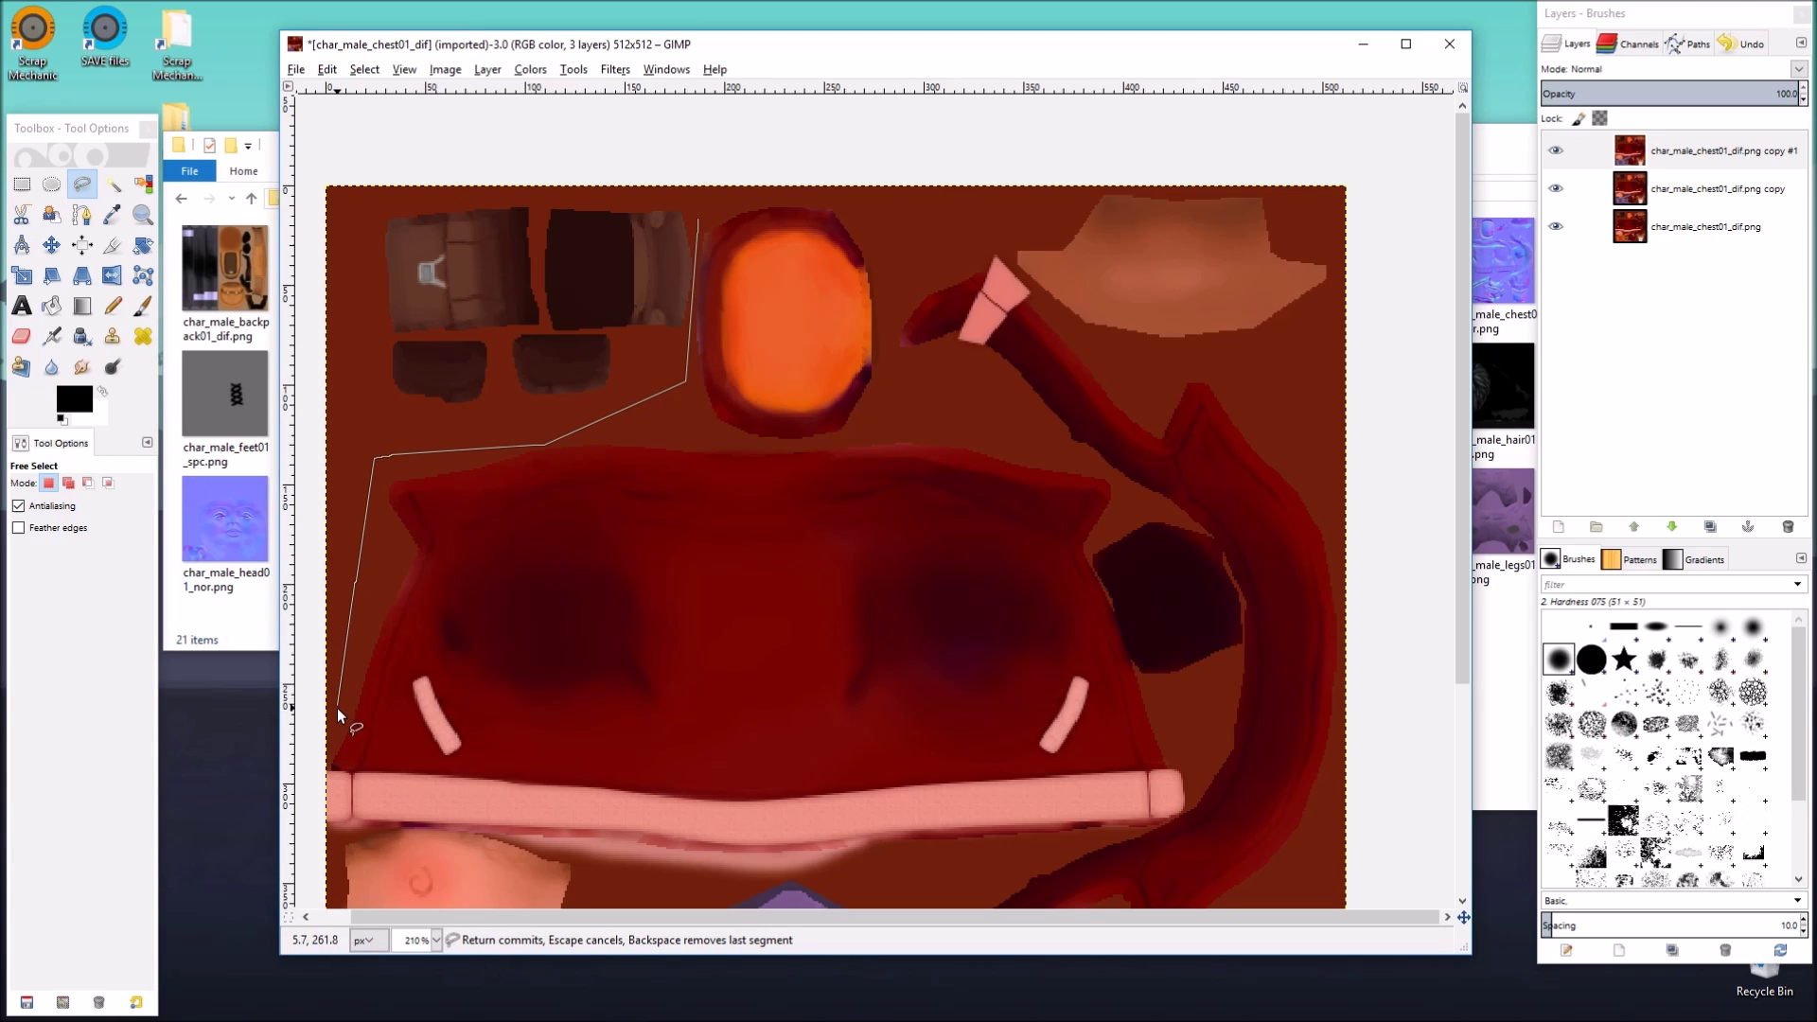
pyautogui.click(334, 741)
pyautogui.click(312, 819)
pyautogui.click(328, 833)
pyautogui.click(407, 826)
pyautogui.click(892, 862)
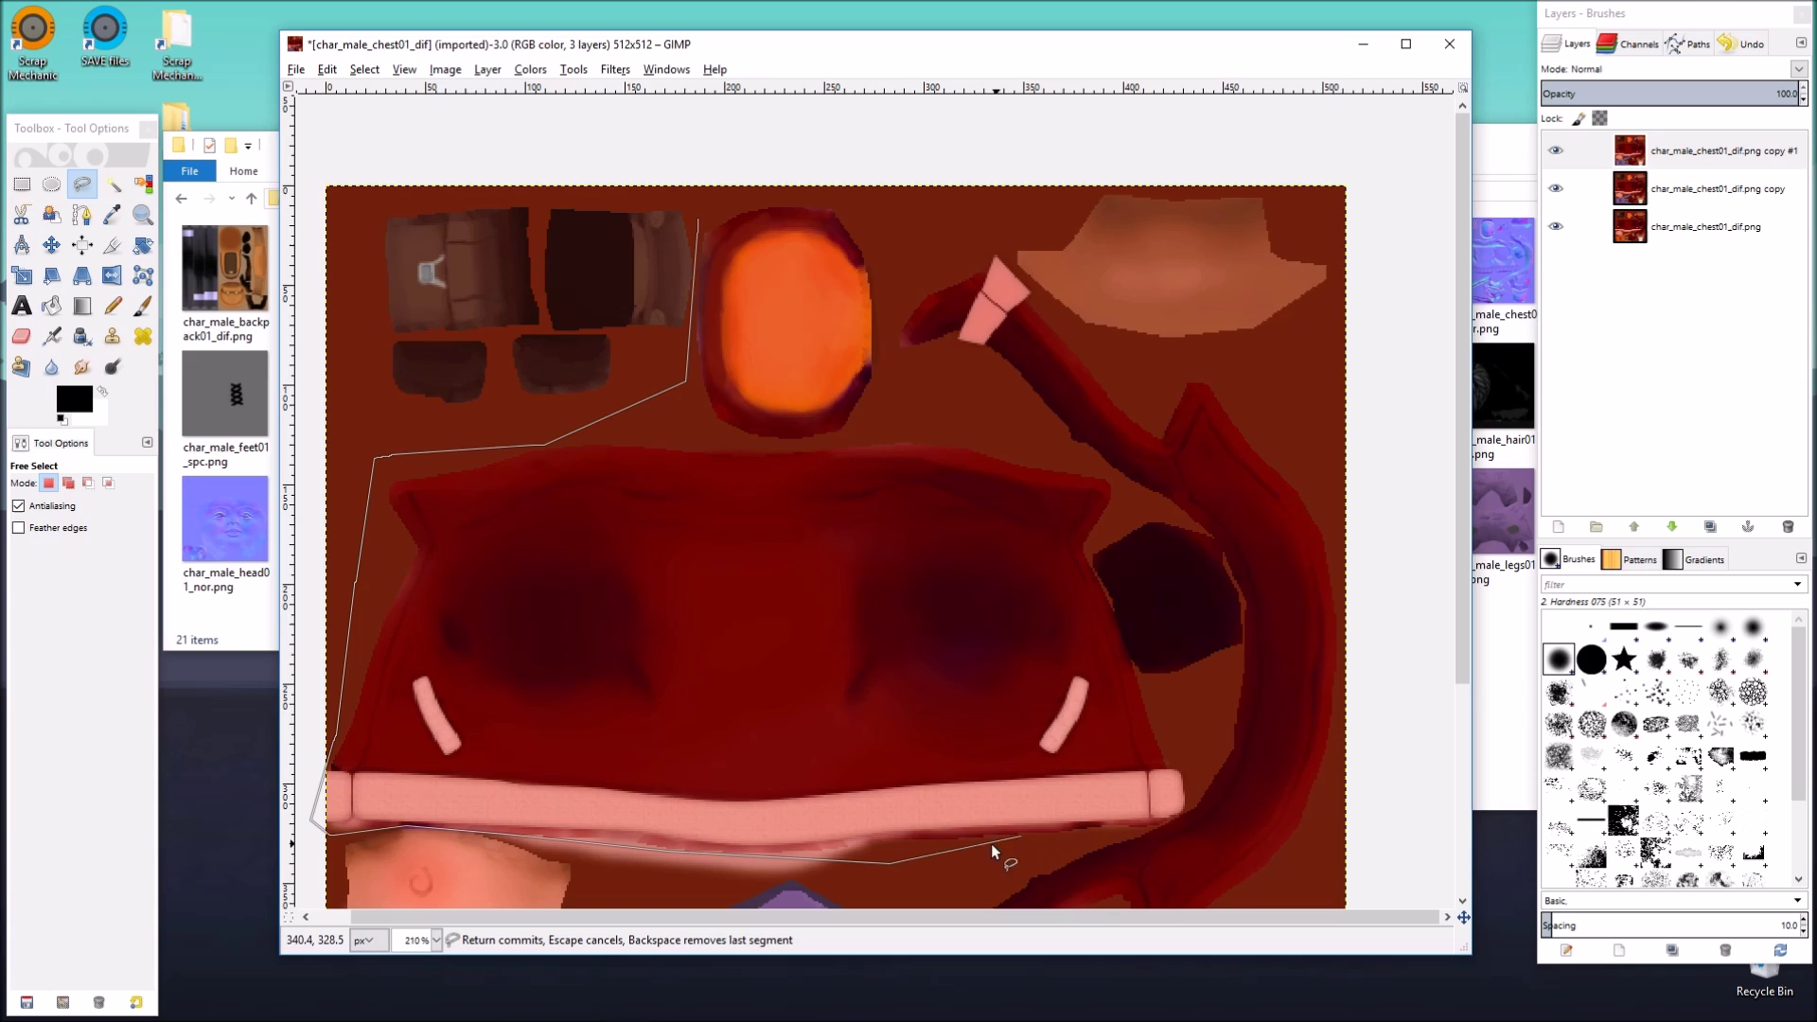
pyautogui.scroll(-5, 938, 805)
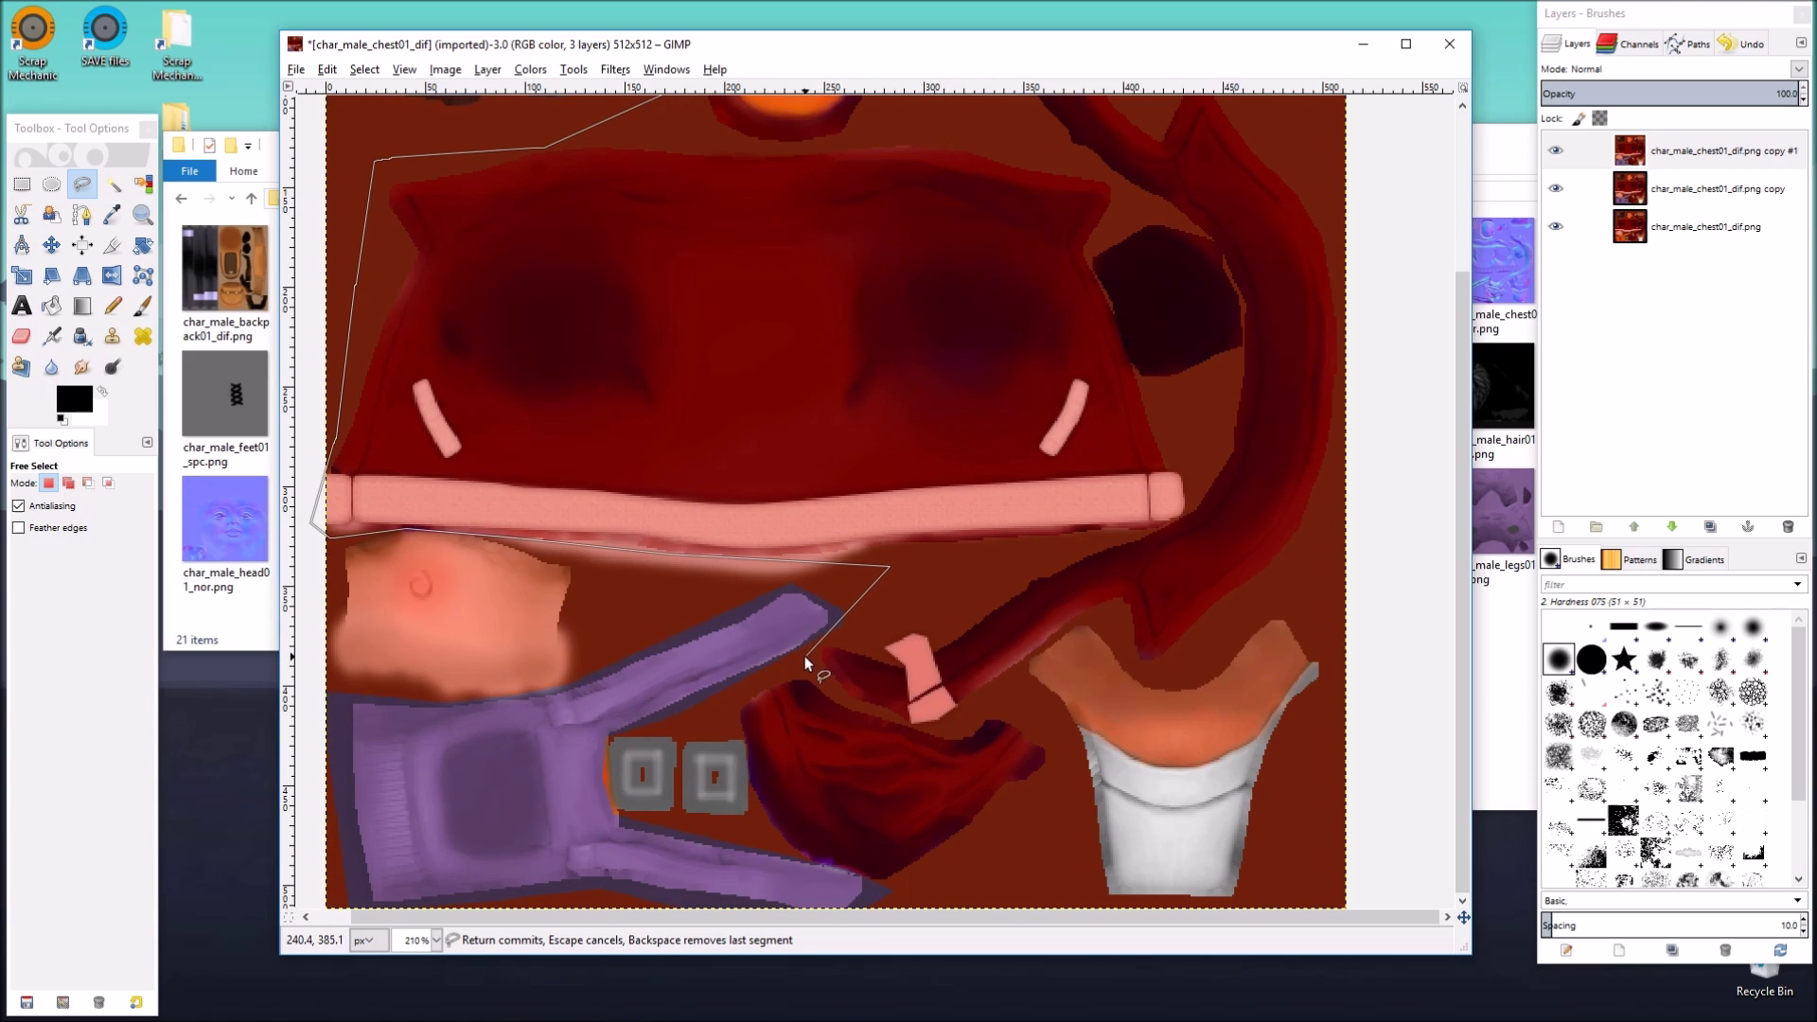
# Step: Trace around the grey squares, dark red piece and right strap, then close the jacket selection
pyautogui.click(729, 702)
pyautogui.click(742, 736)
pyautogui.click(748, 759)
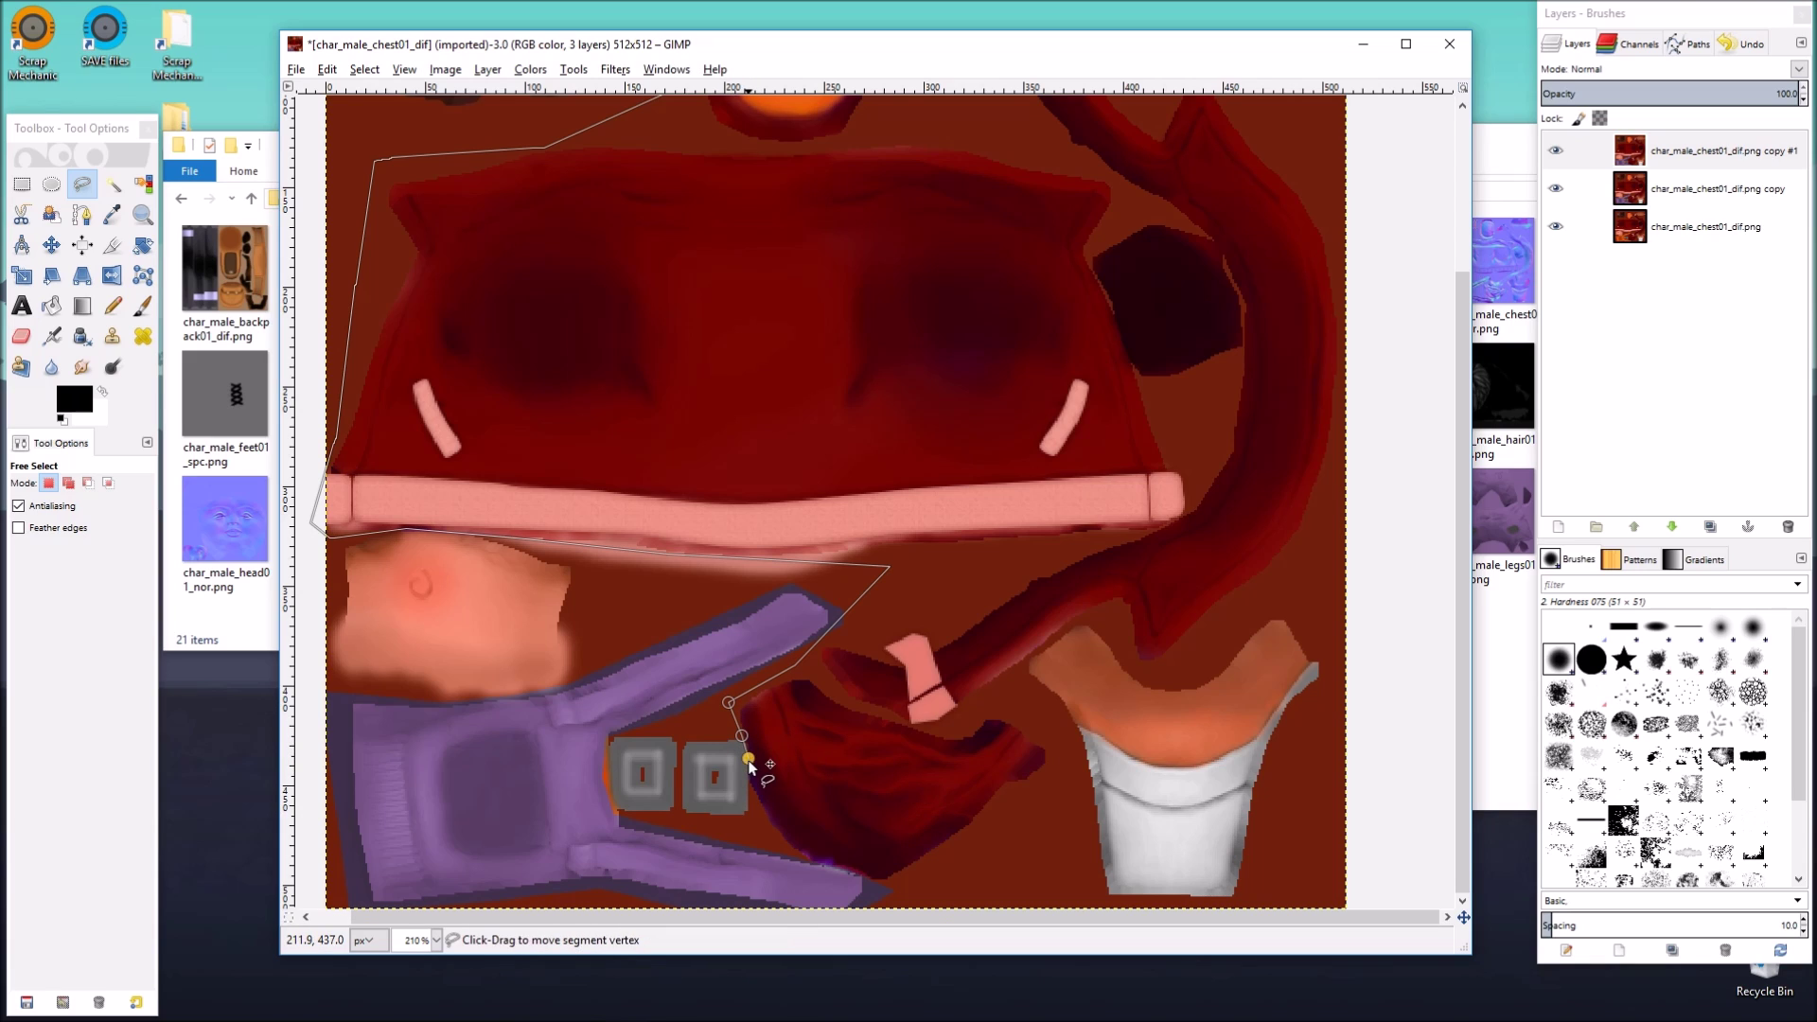
pyautogui.click(750, 812)
pyautogui.click(905, 896)
pyautogui.click(1070, 757)
pyautogui.click(1024, 668)
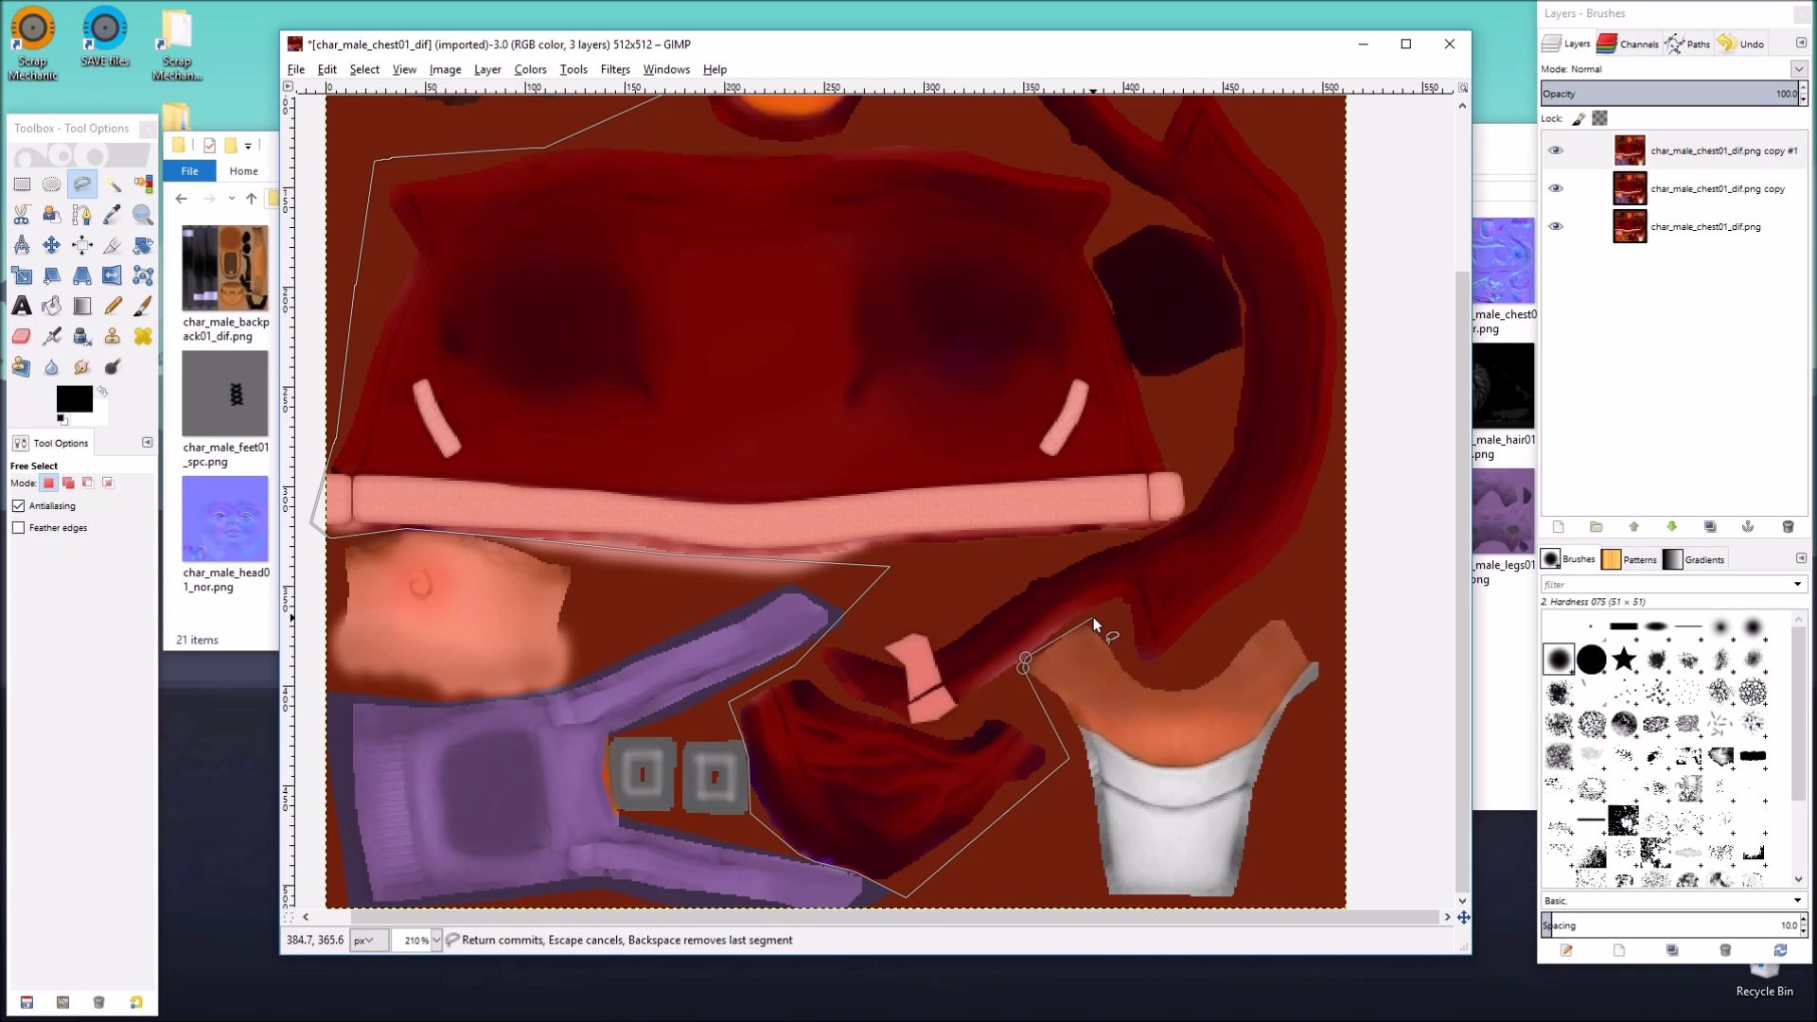
pyautogui.click(1149, 677)
pyautogui.click(1323, 558)
pyautogui.click(1378, 290)
pyautogui.scroll(3, 1377, 291)
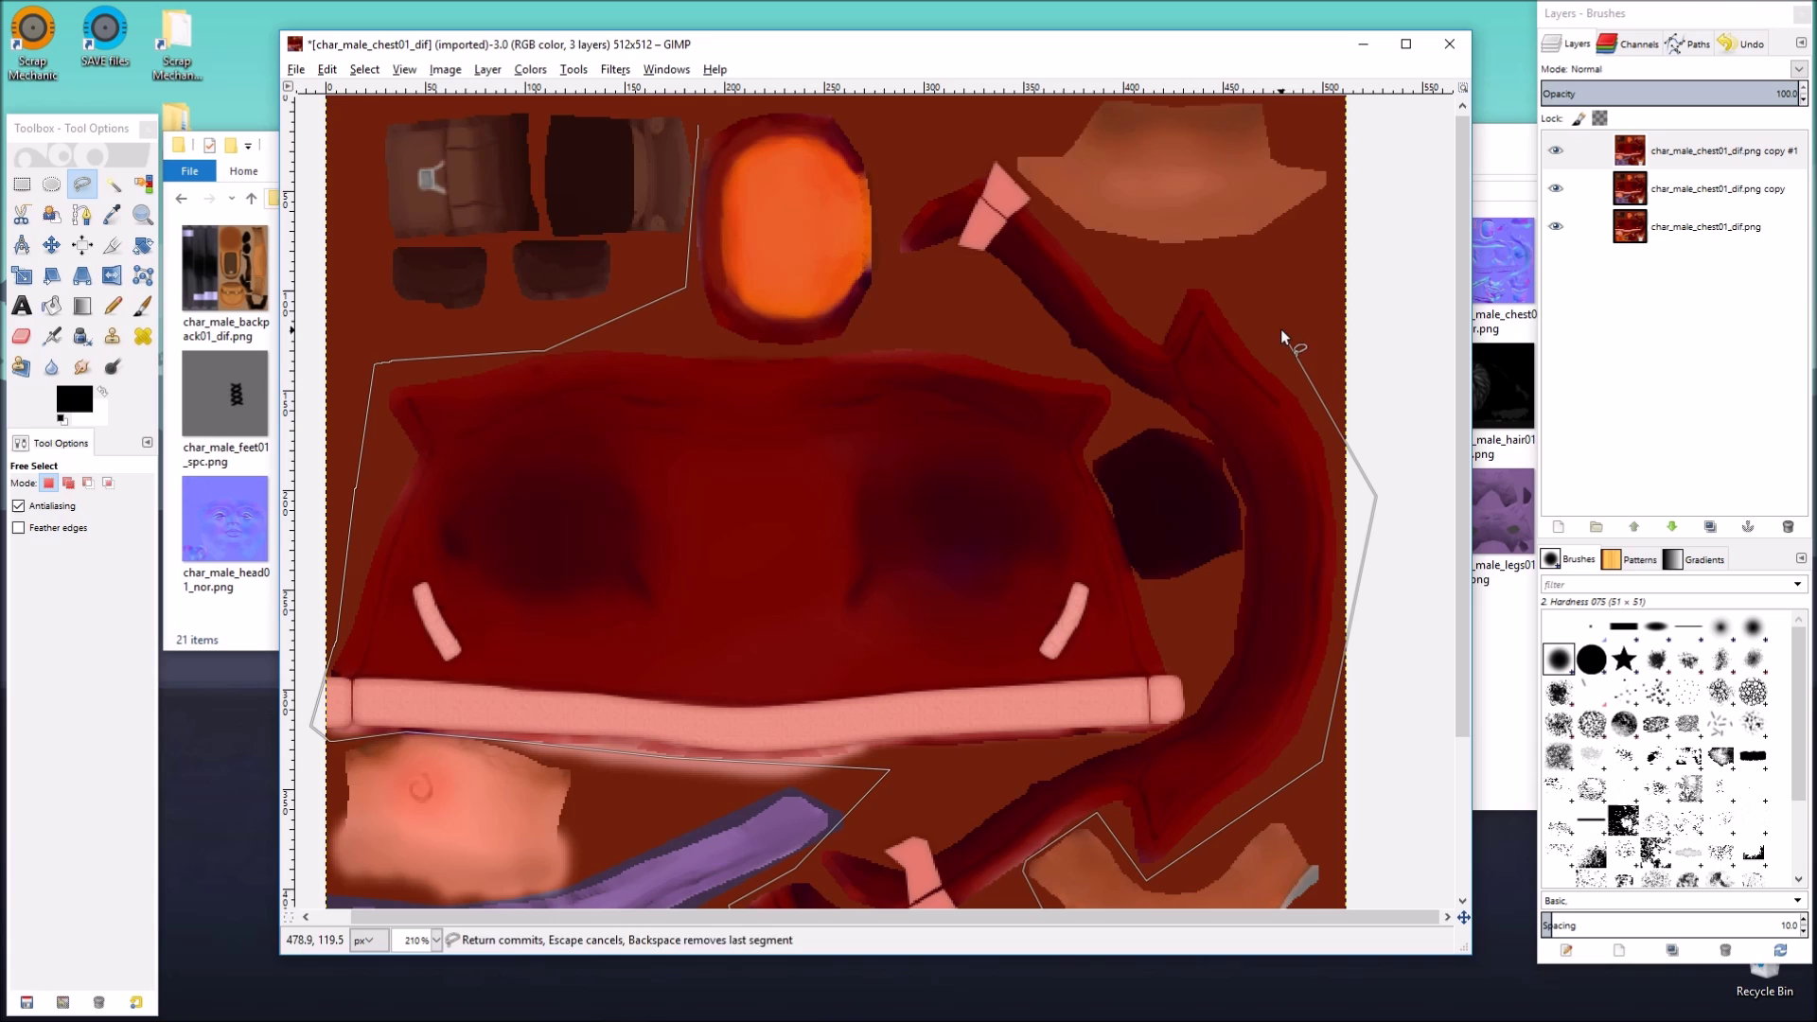
pyautogui.click(1116, 268)
pyautogui.click(984, 137)
pyautogui.click(823, 106)
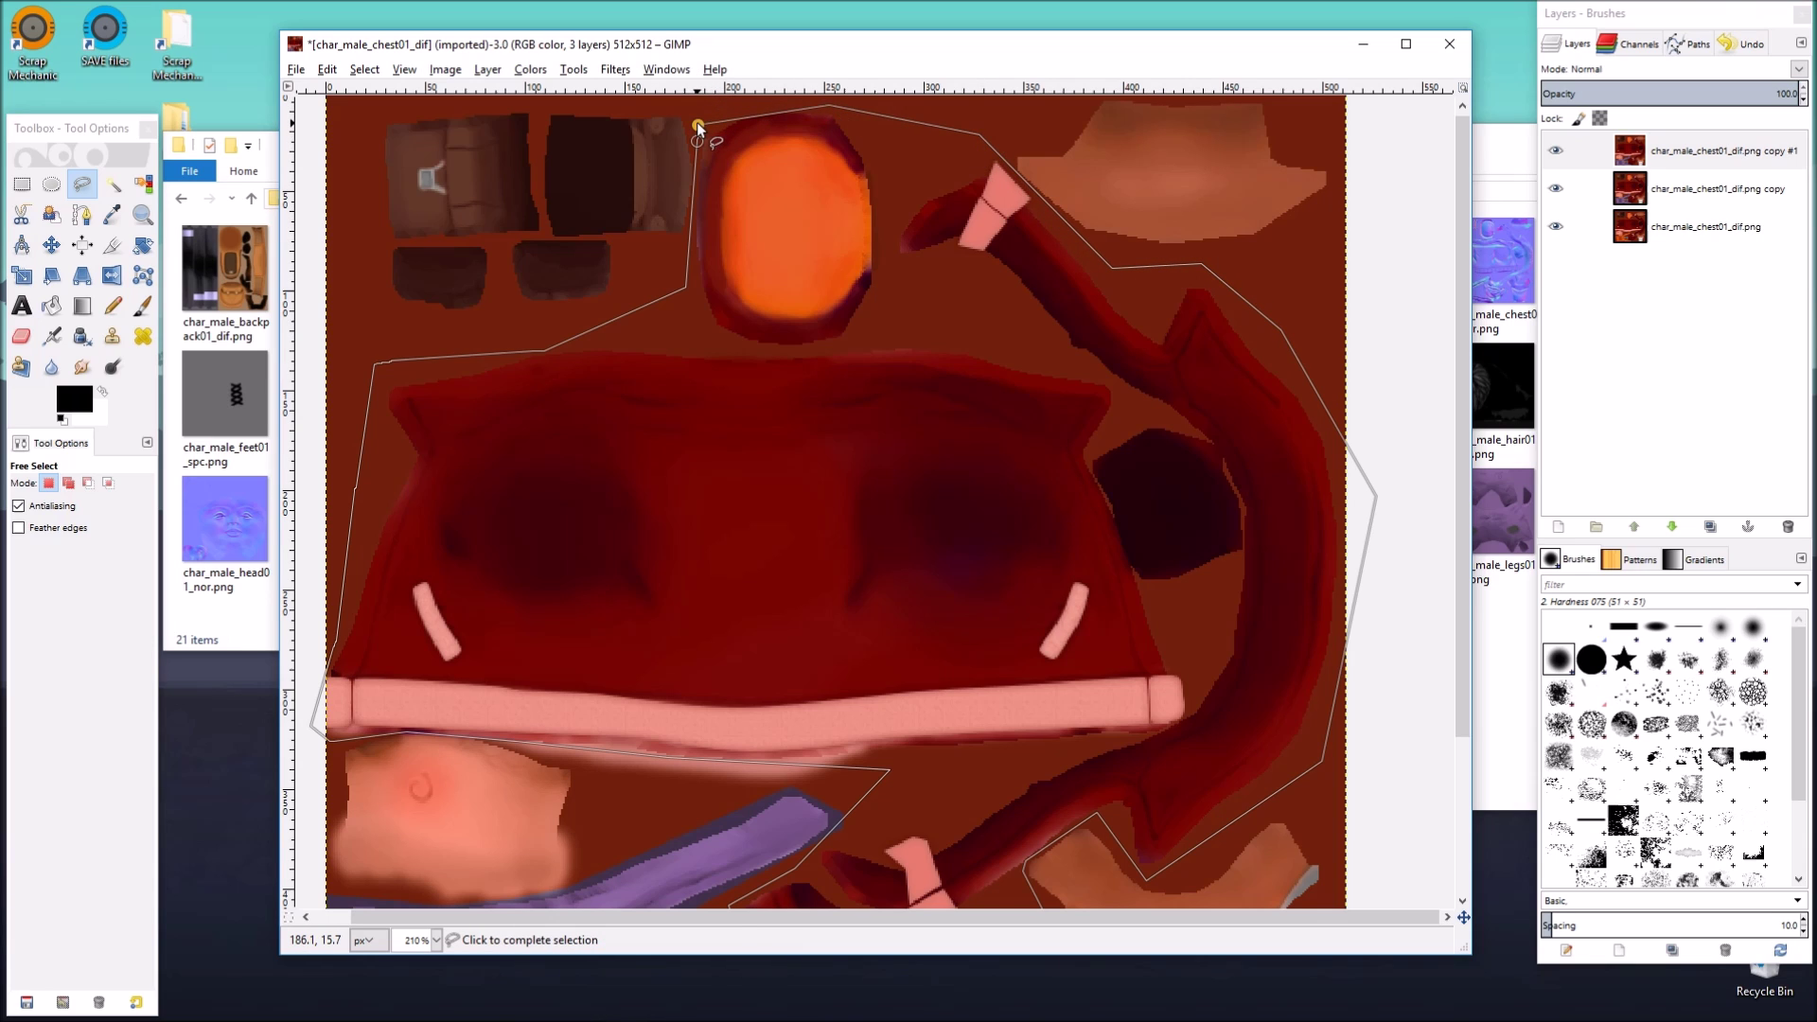
pyautogui.click(699, 124)
pyautogui.scroll(-3, 984, 338)
pyautogui.scroll(3, 888, 350)
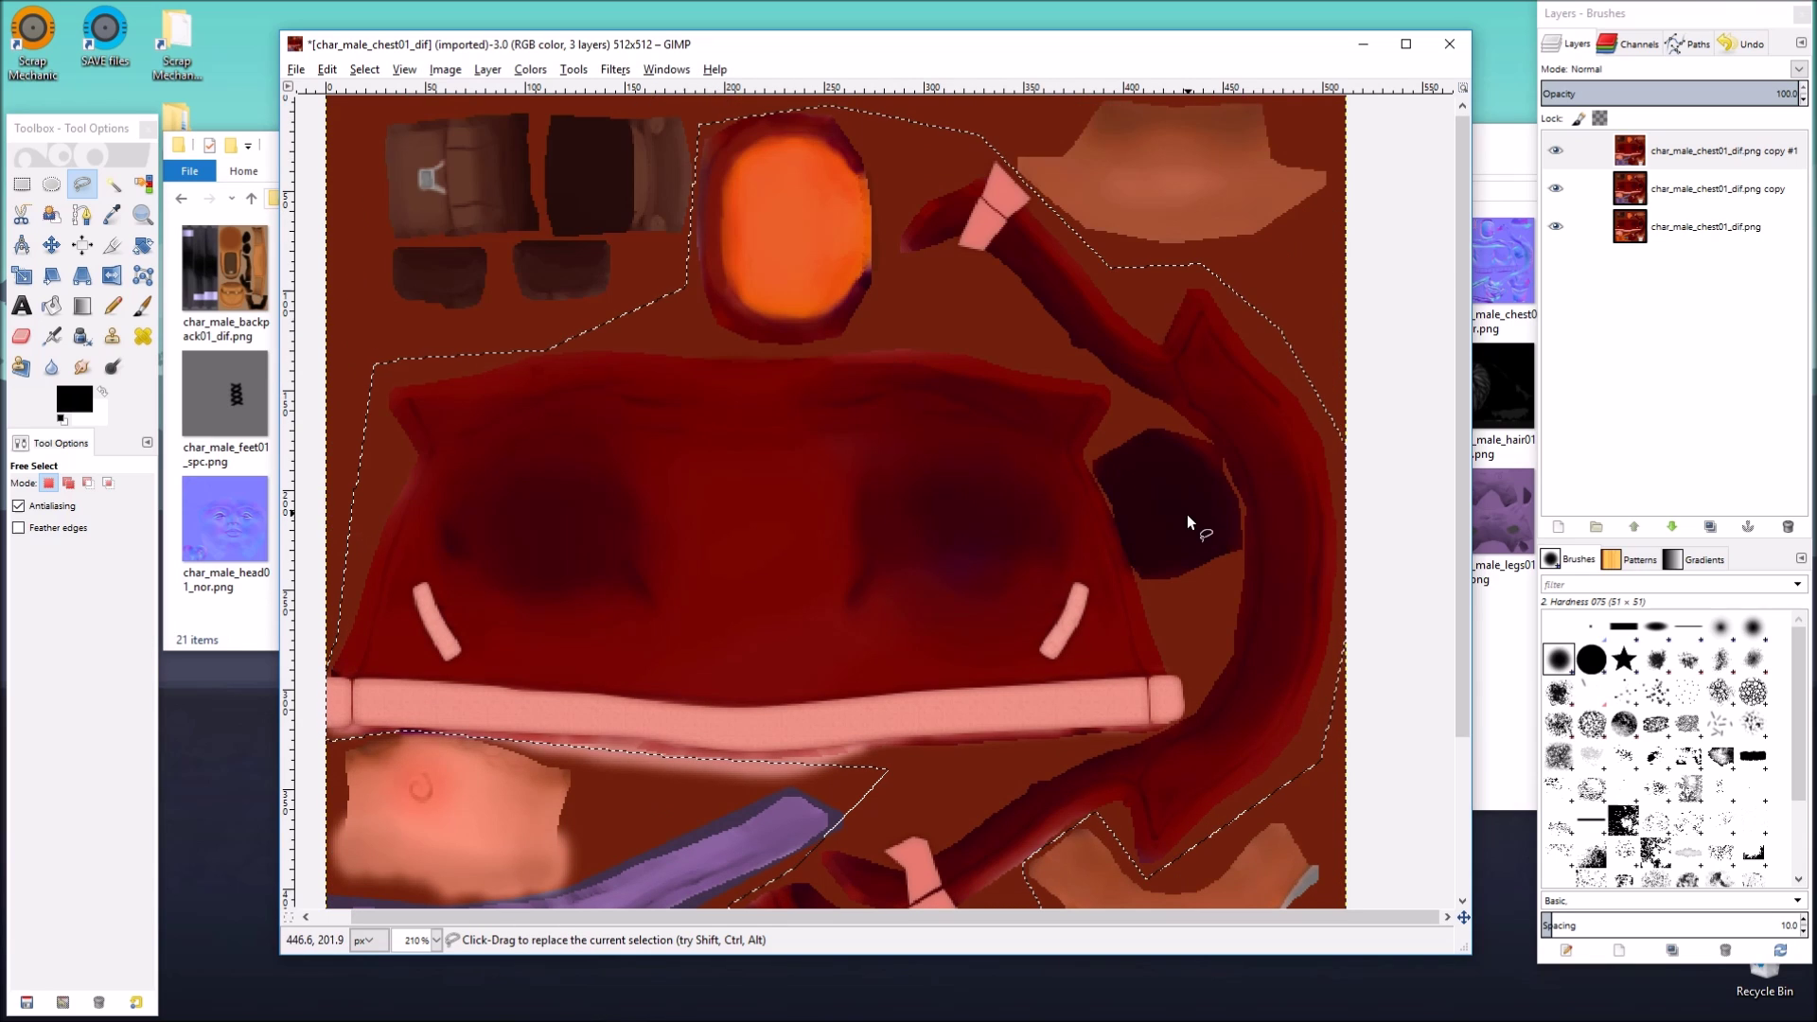
pyautogui.scroll(-3, 1195, 503)
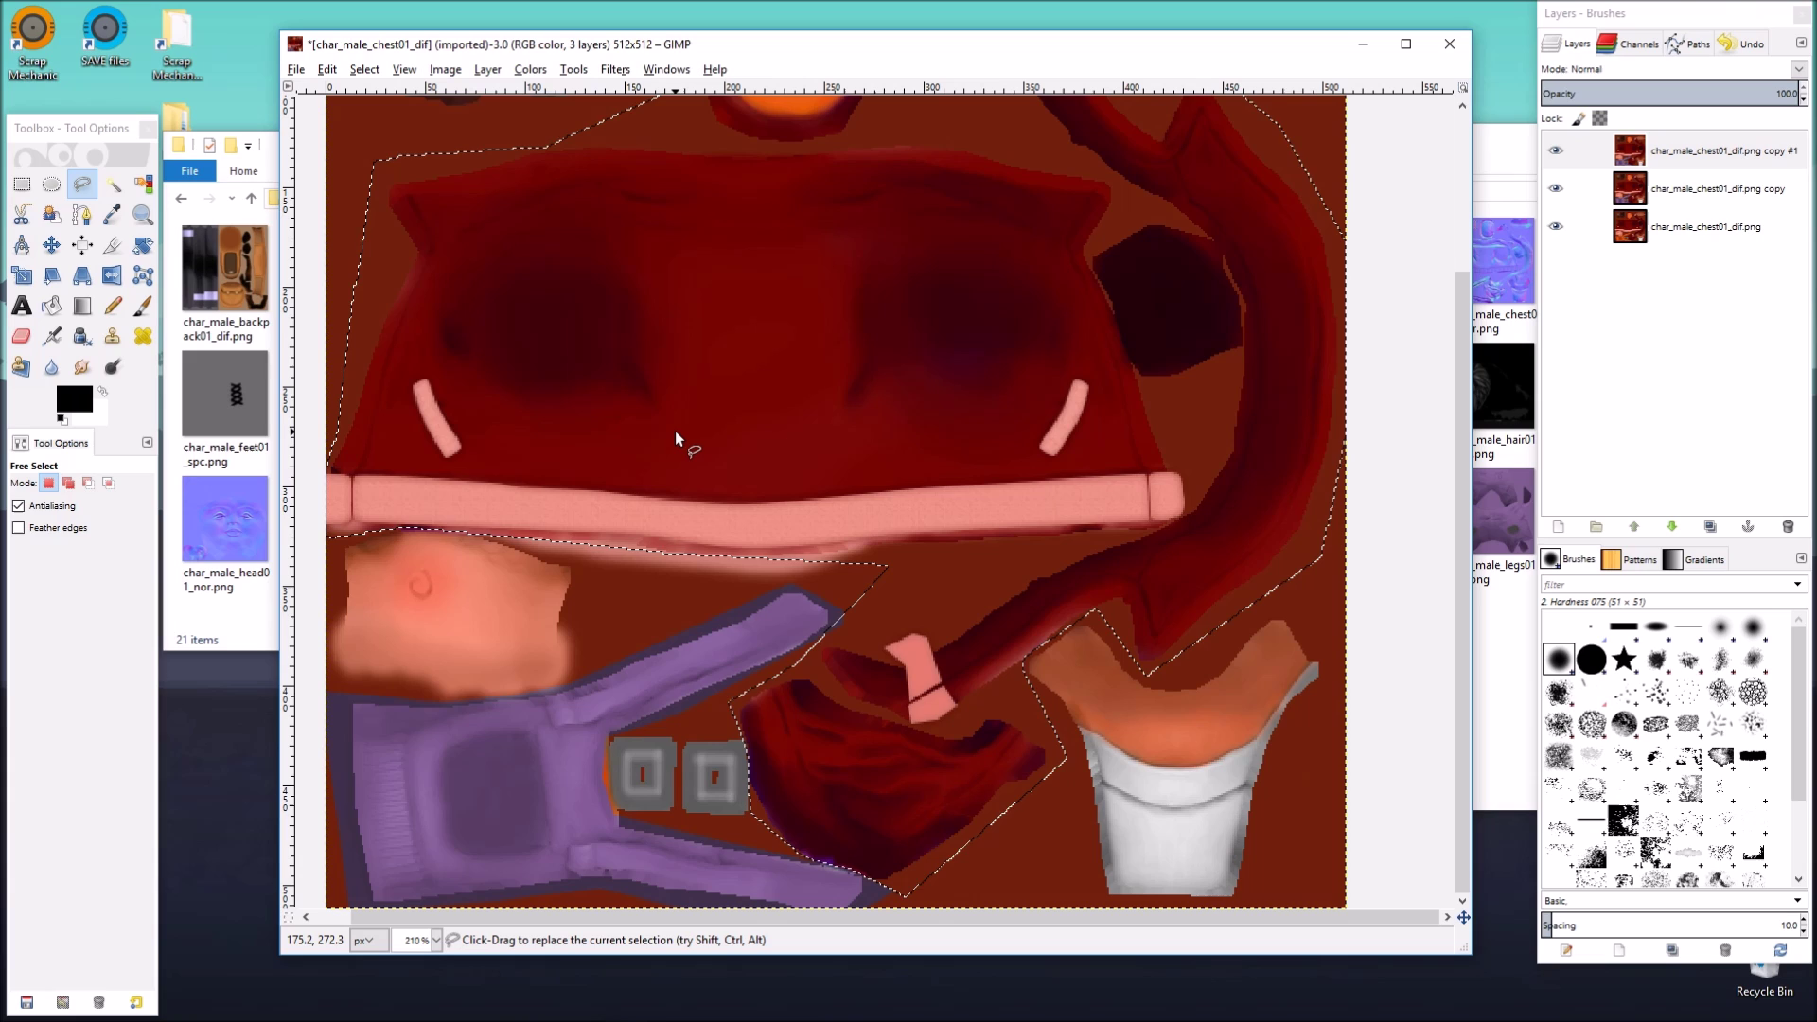
pyautogui.scroll(3, 679, 427)
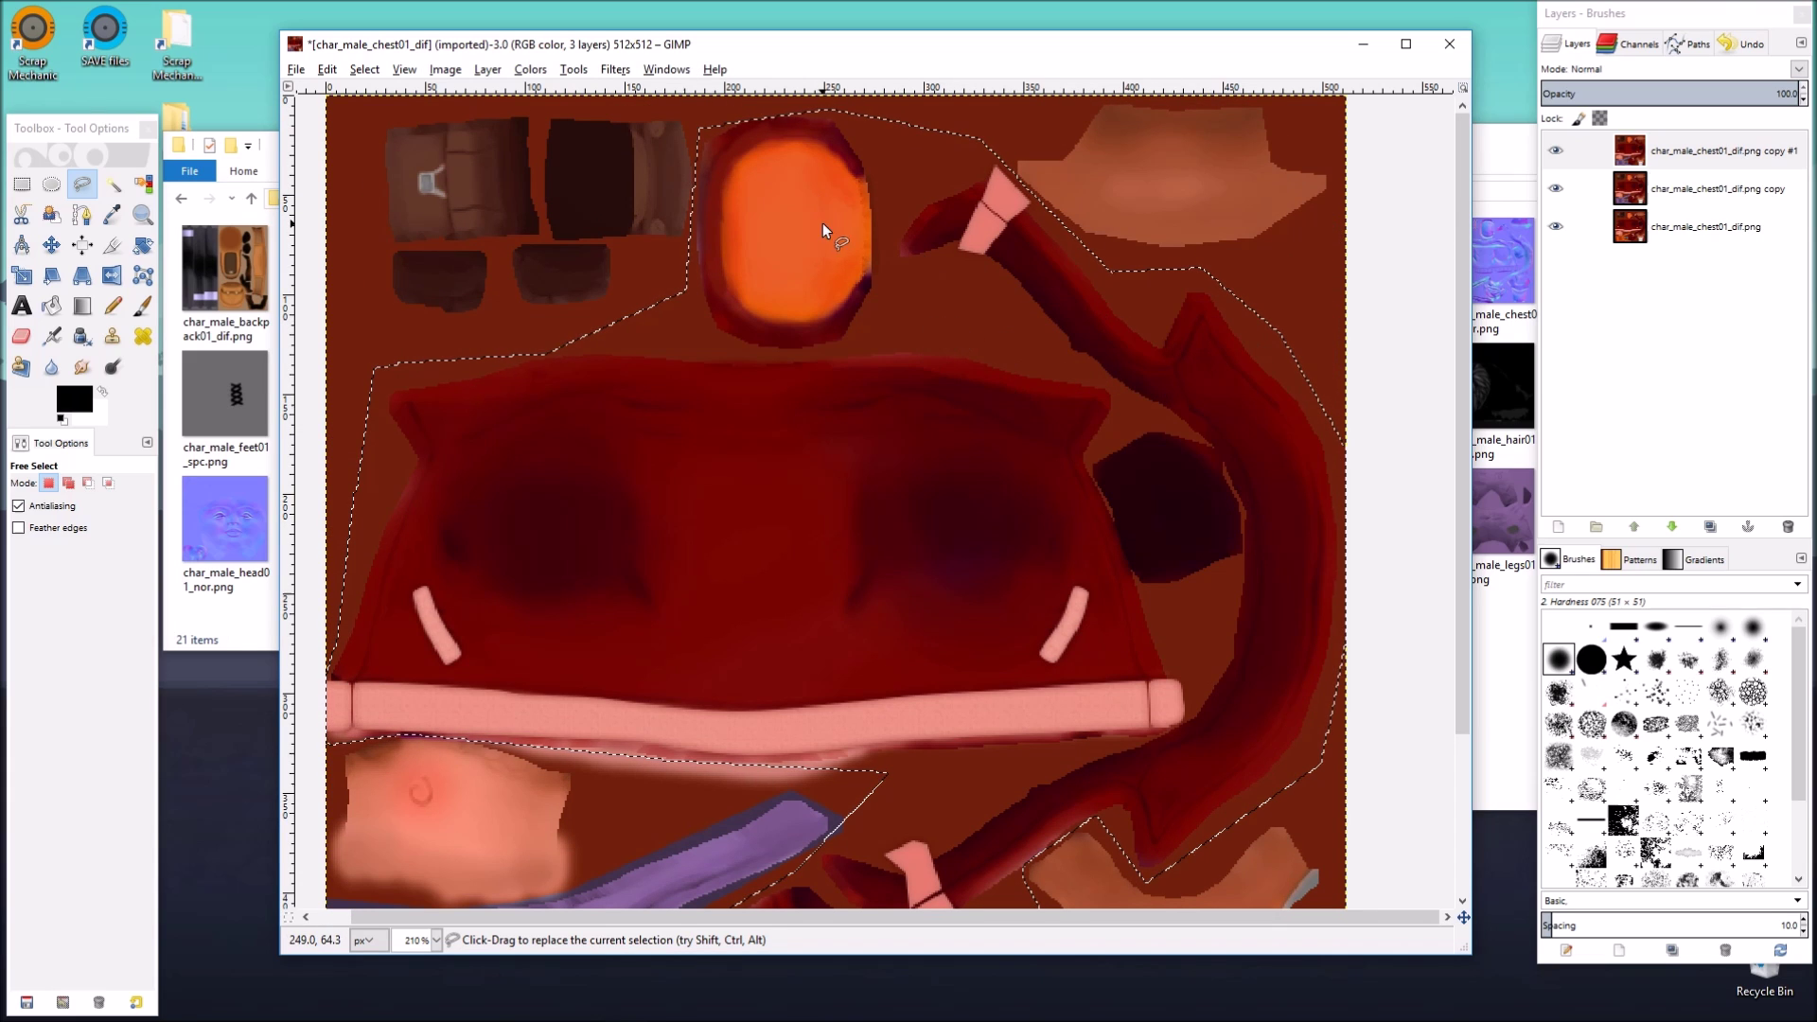
# Step: Shift the hue of the selected jacket piece and strap to 110 so they turn bright green
pyautogui.click(530, 76)
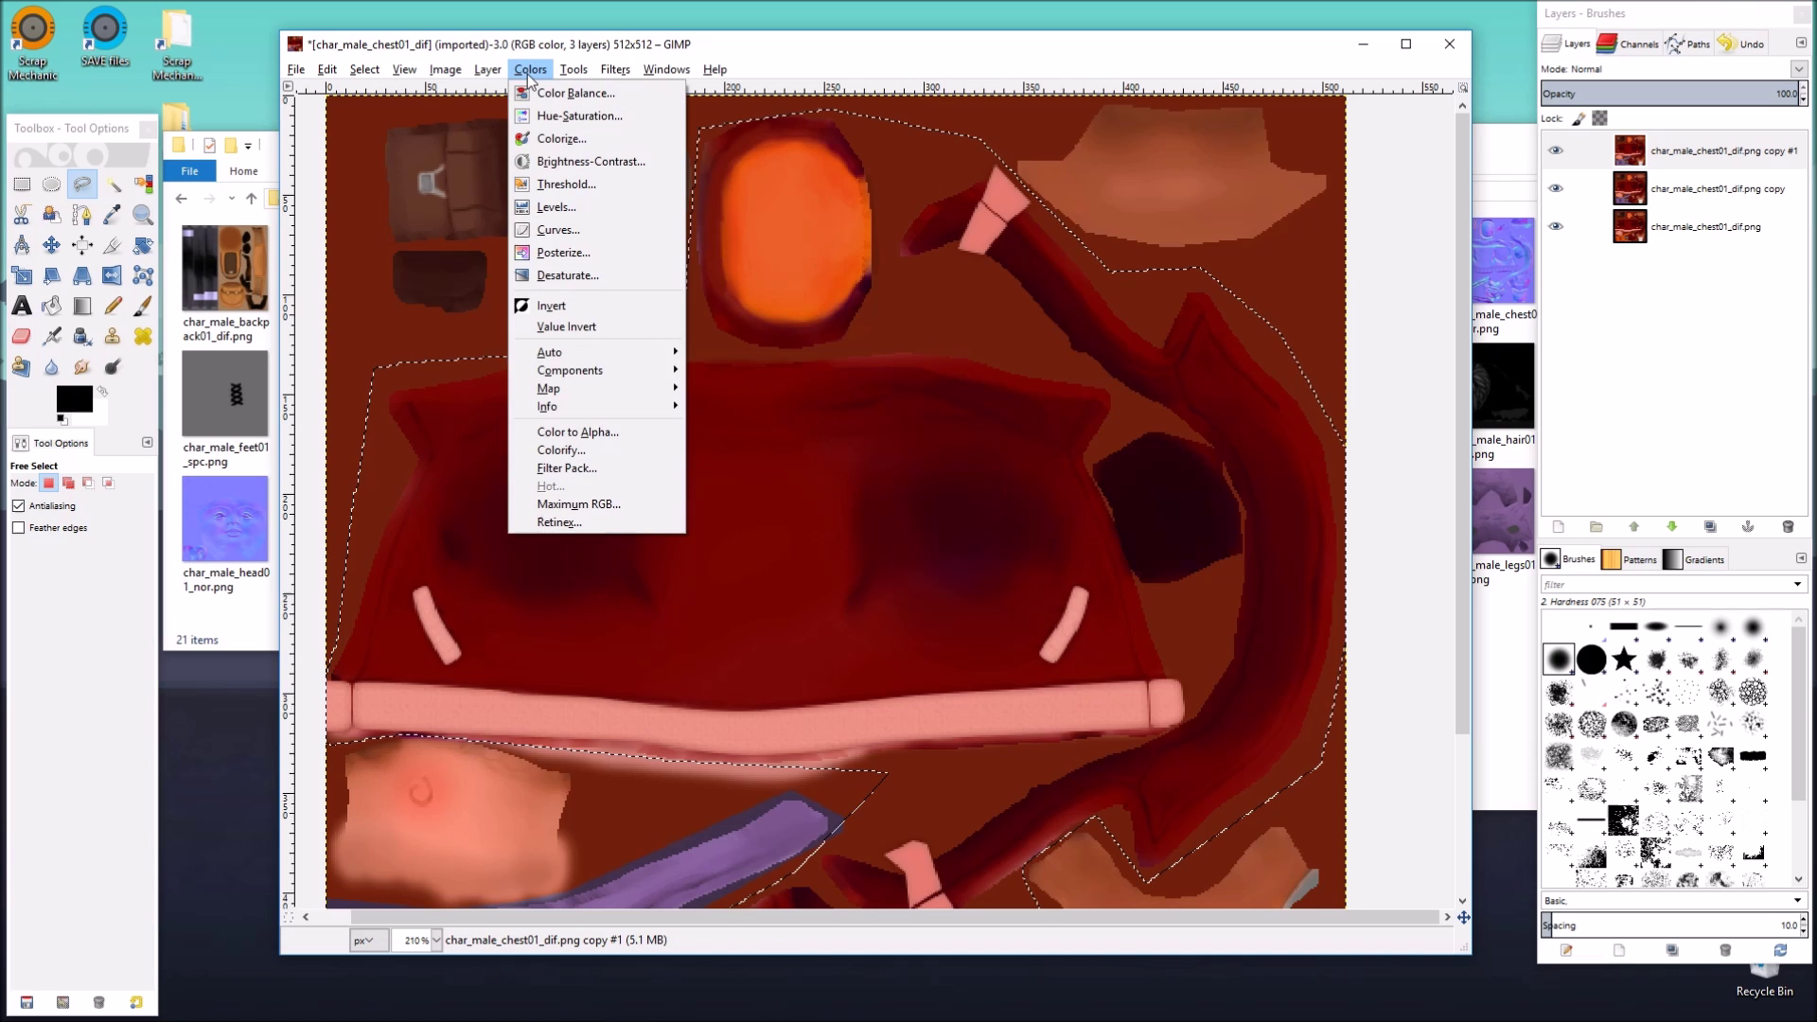
pyautogui.click(579, 115)
pyautogui.moveTo(1177, 412); pyautogui.dragTo(1245, 471)
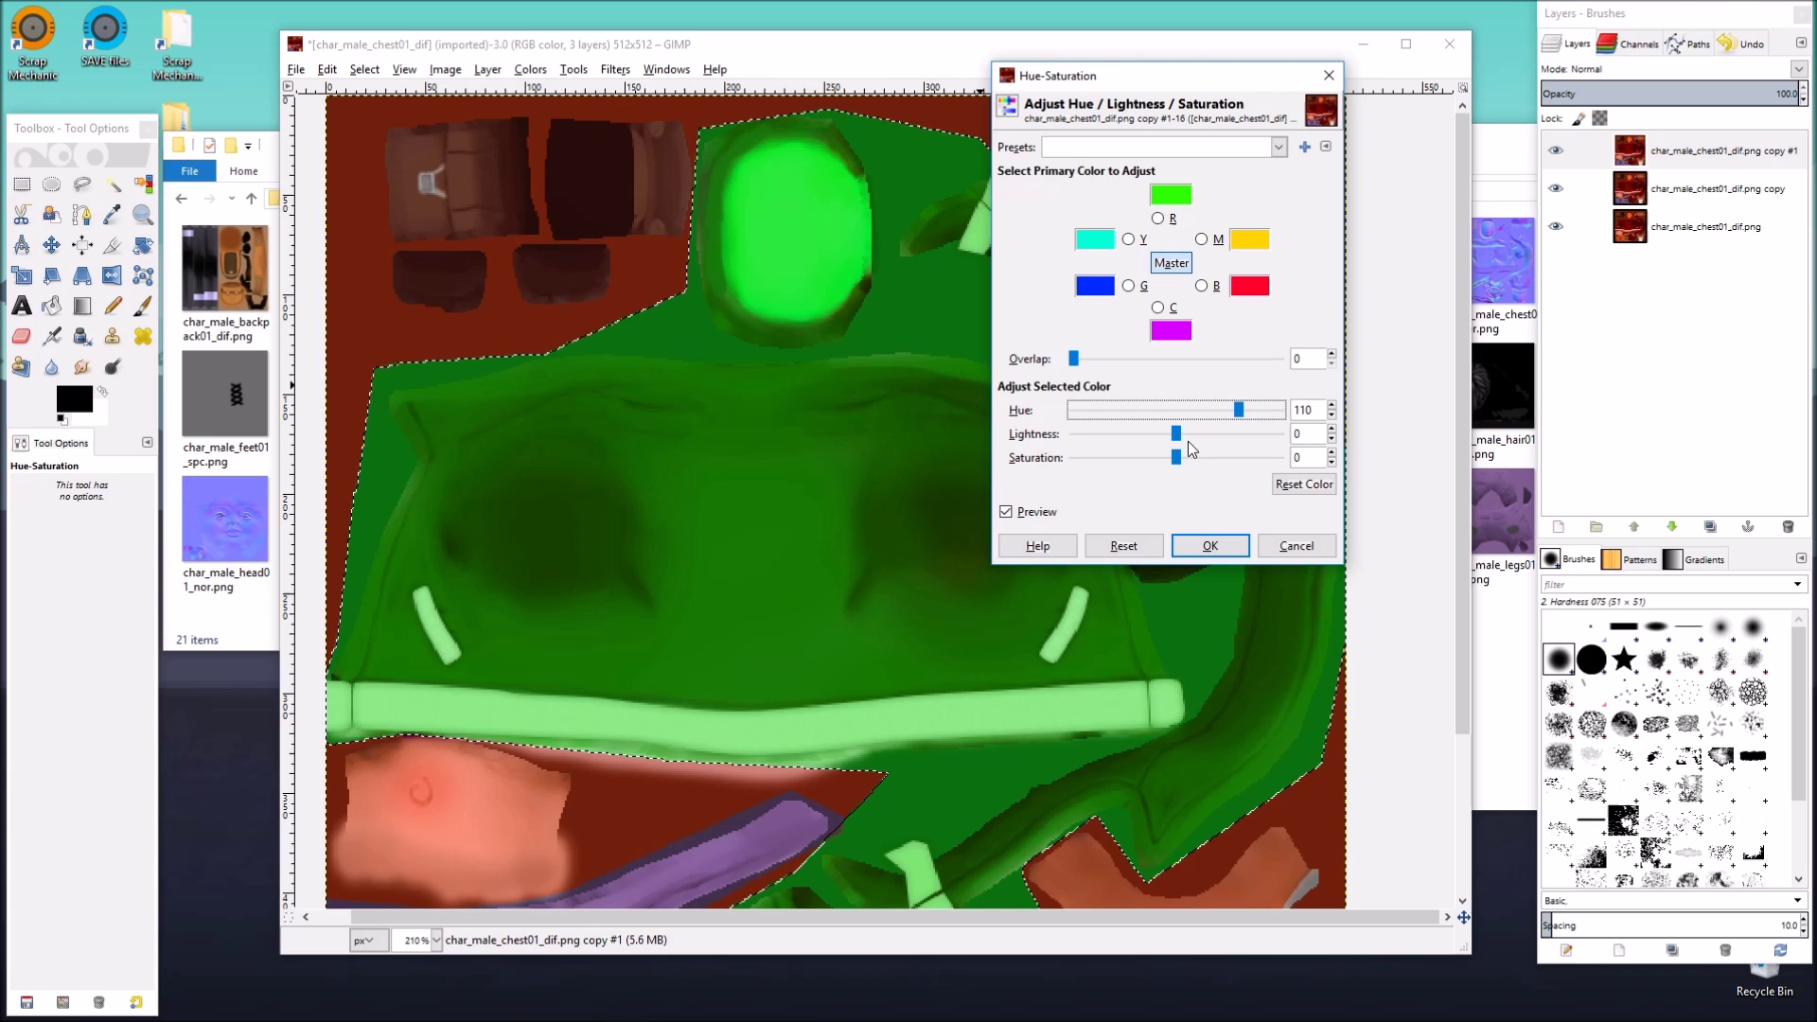
pyautogui.click(1219, 545)
pyautogui.scroll(-2, 958, 322)
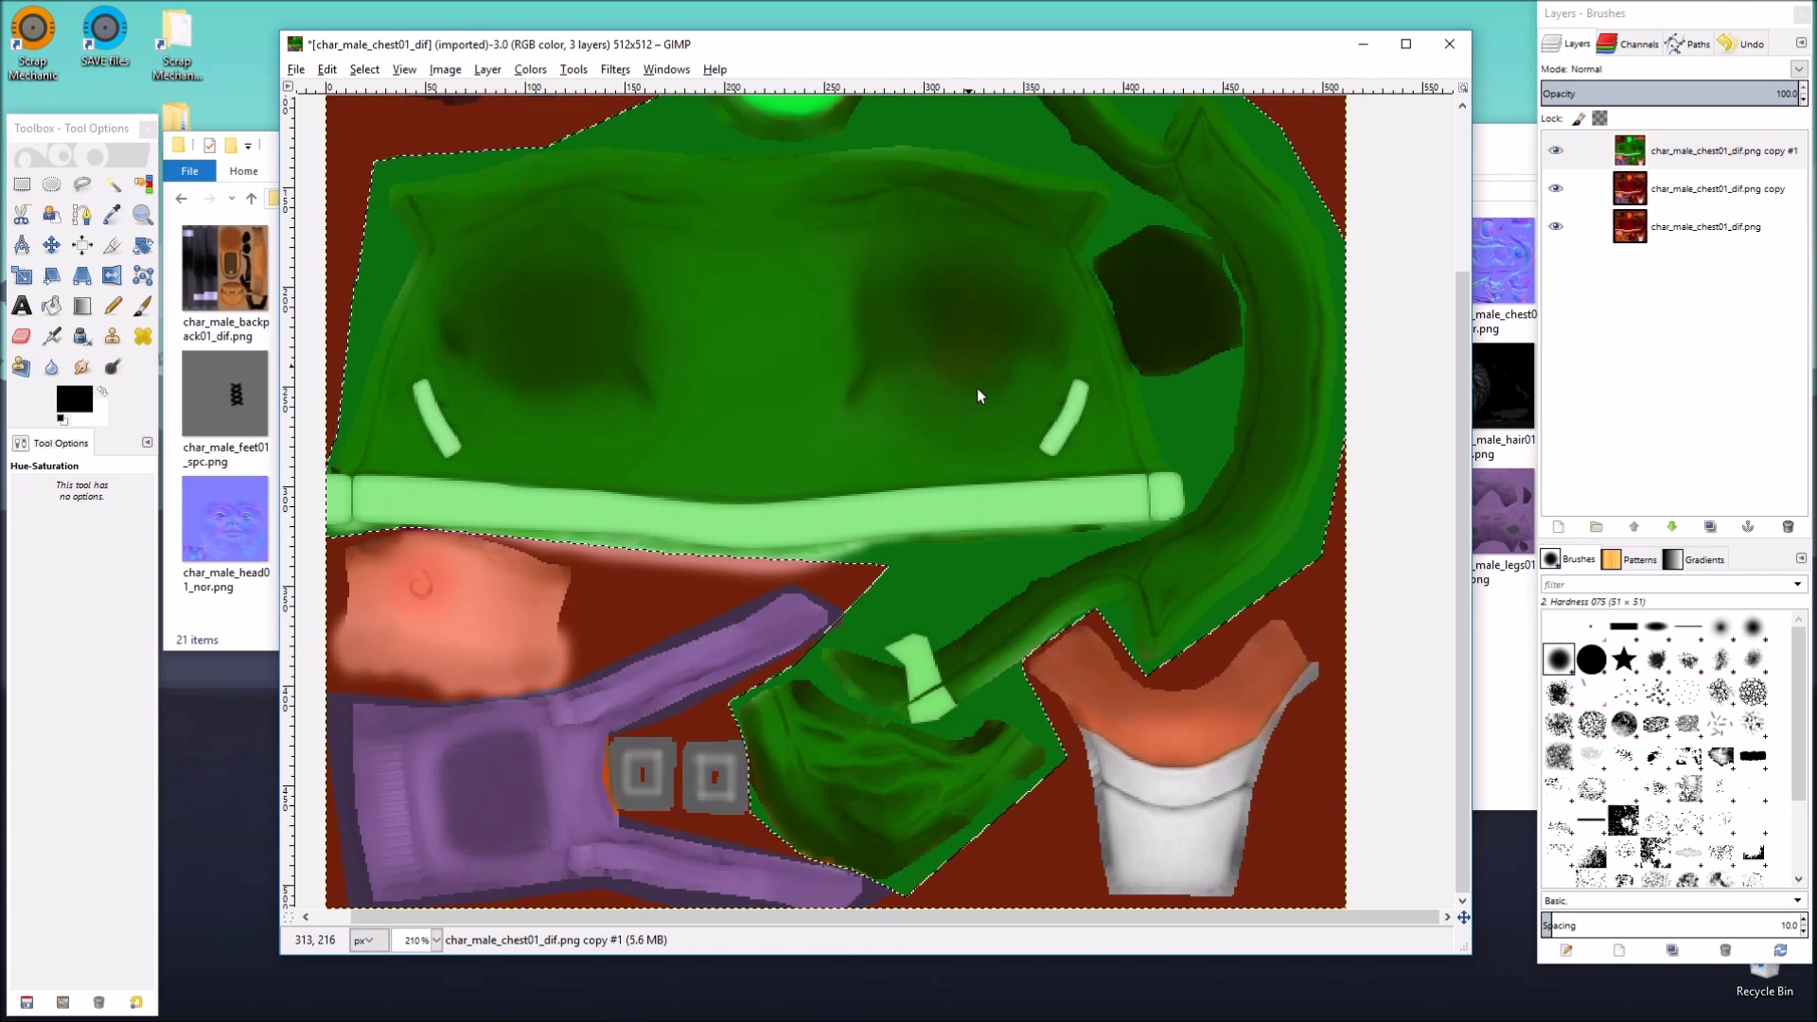
pyautogui.scroll(1, 980, 407)
pyautogui.scroll(-1, 1041, 341)
pyautogui.scroll(2, 917, 549)
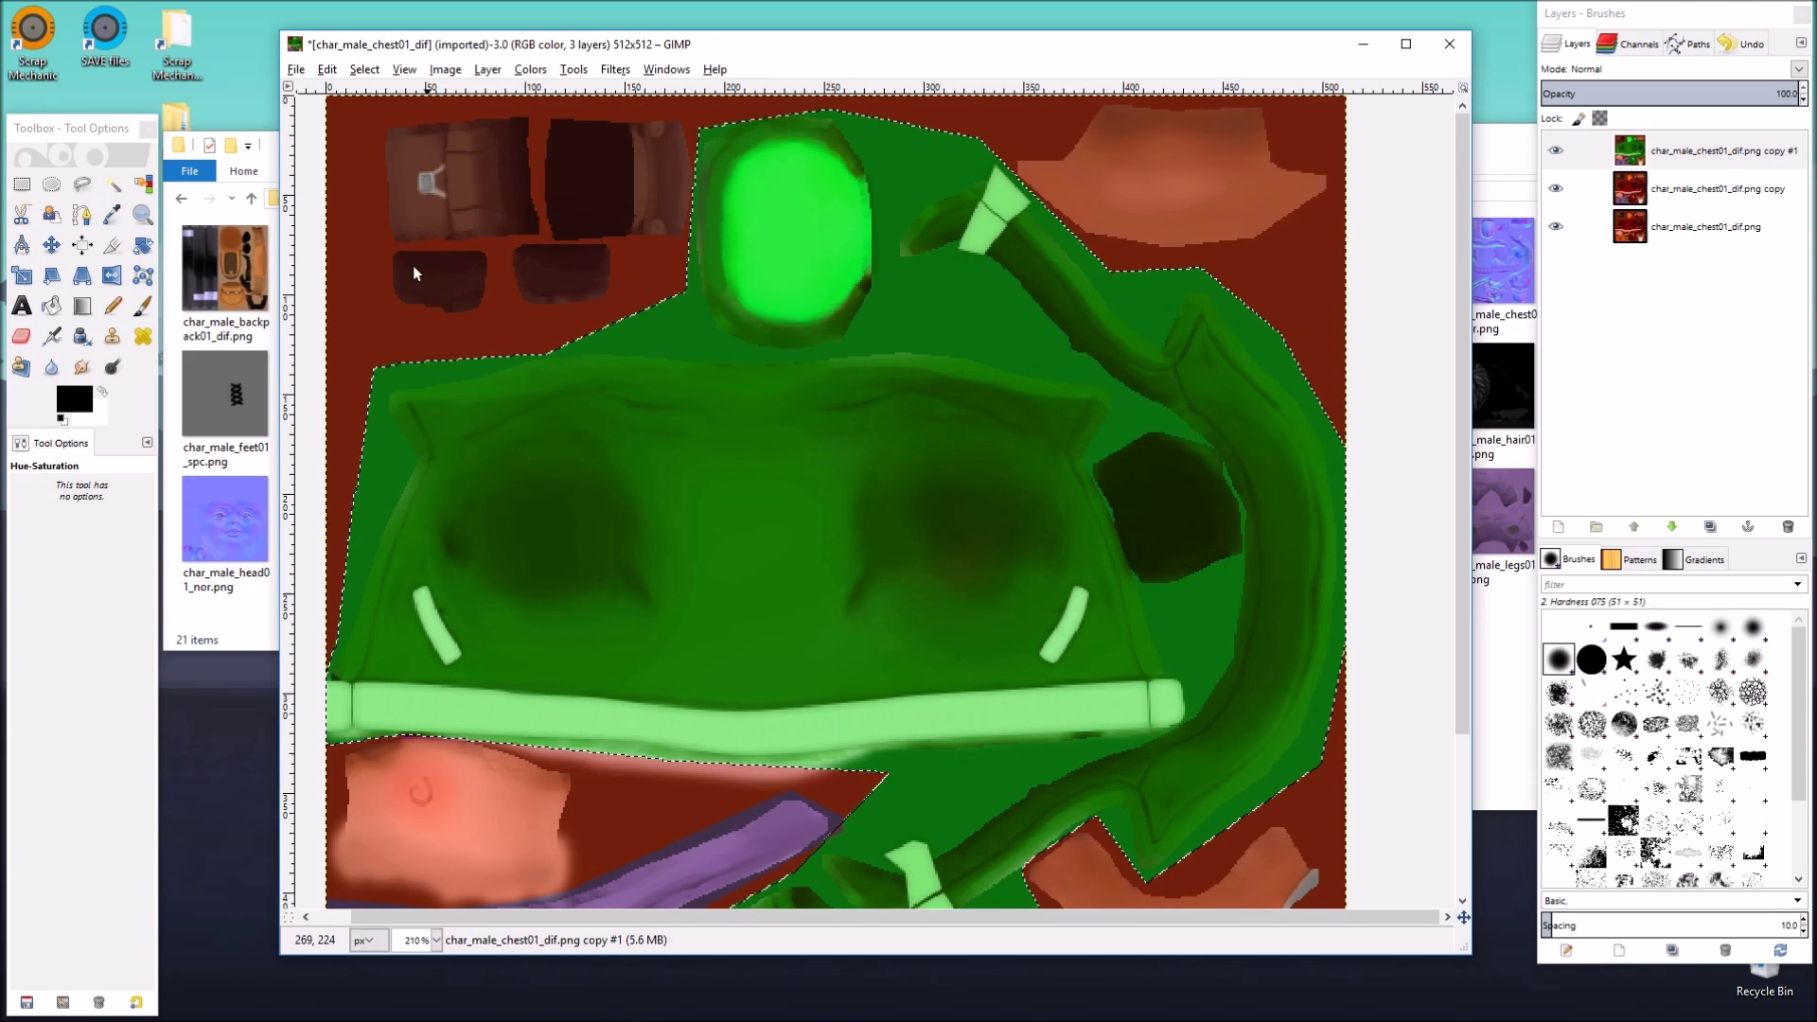
pyautogui.click(364, 69)
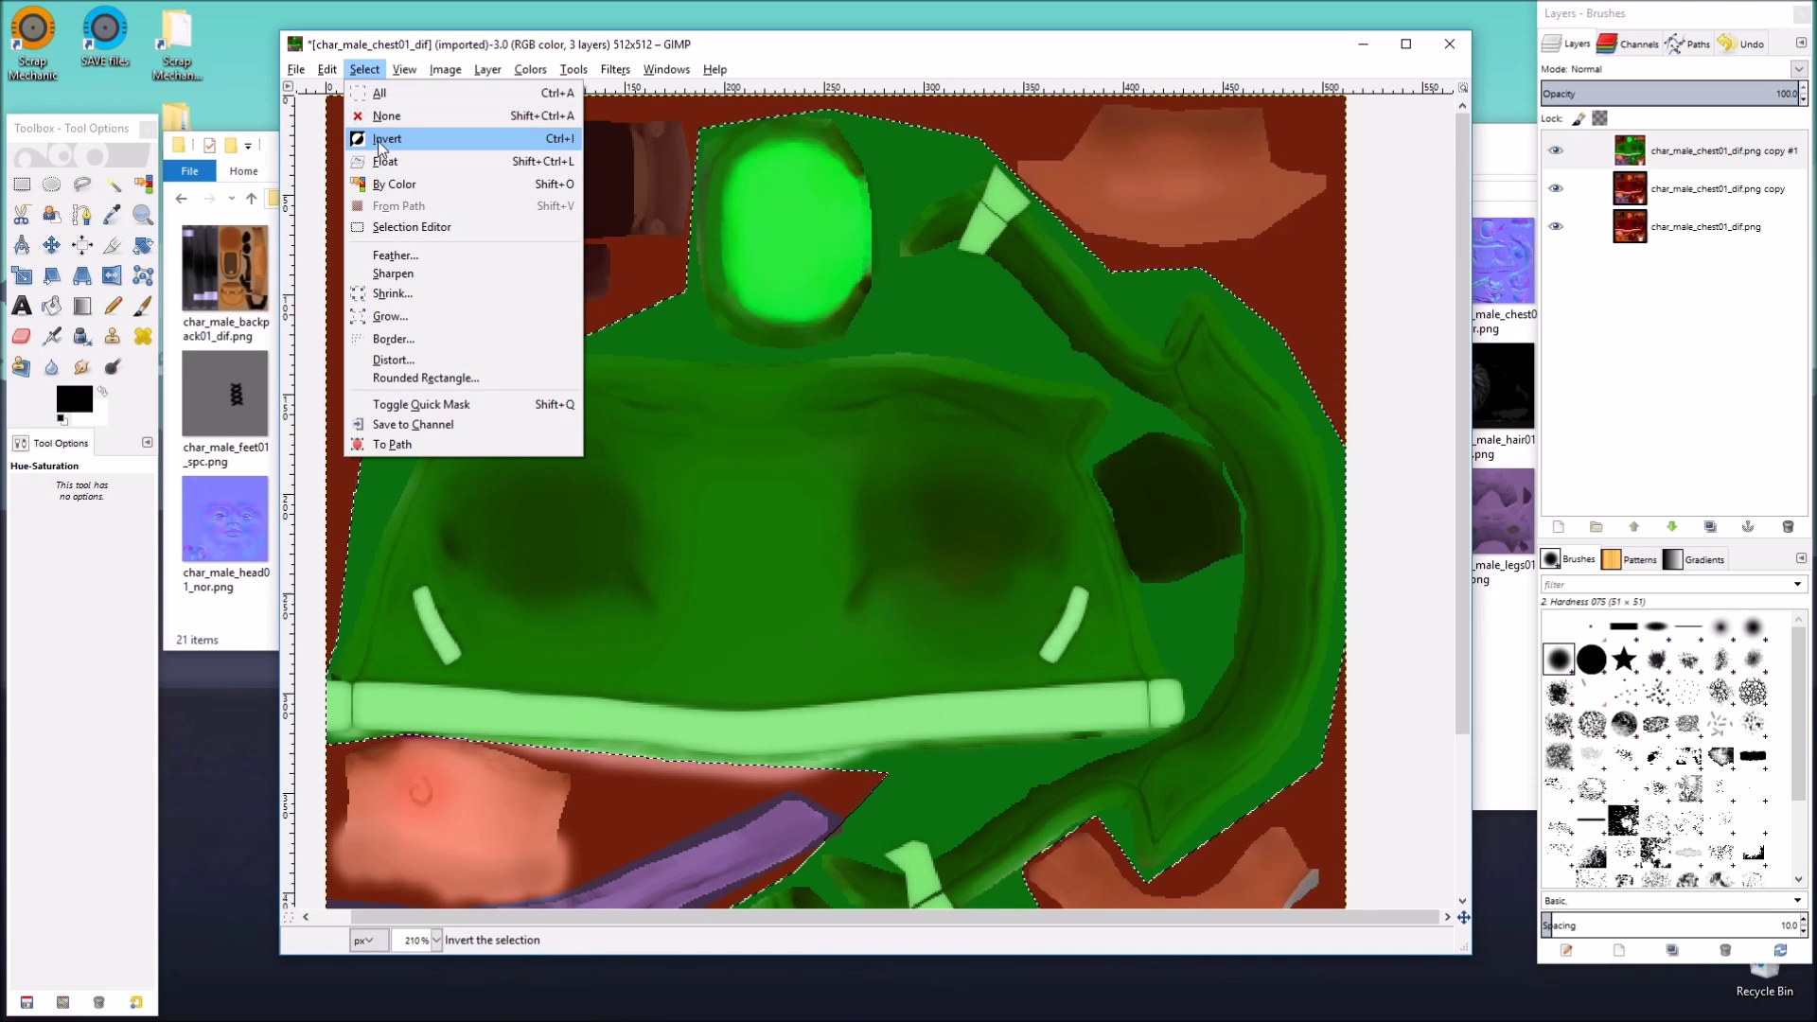
# Step: Clear the jacket selection and add a new transparent-fill layer named 'Layer' on top
pyautogui.click(377, 124)
pyautogui.scroll(-2, 901, 337)
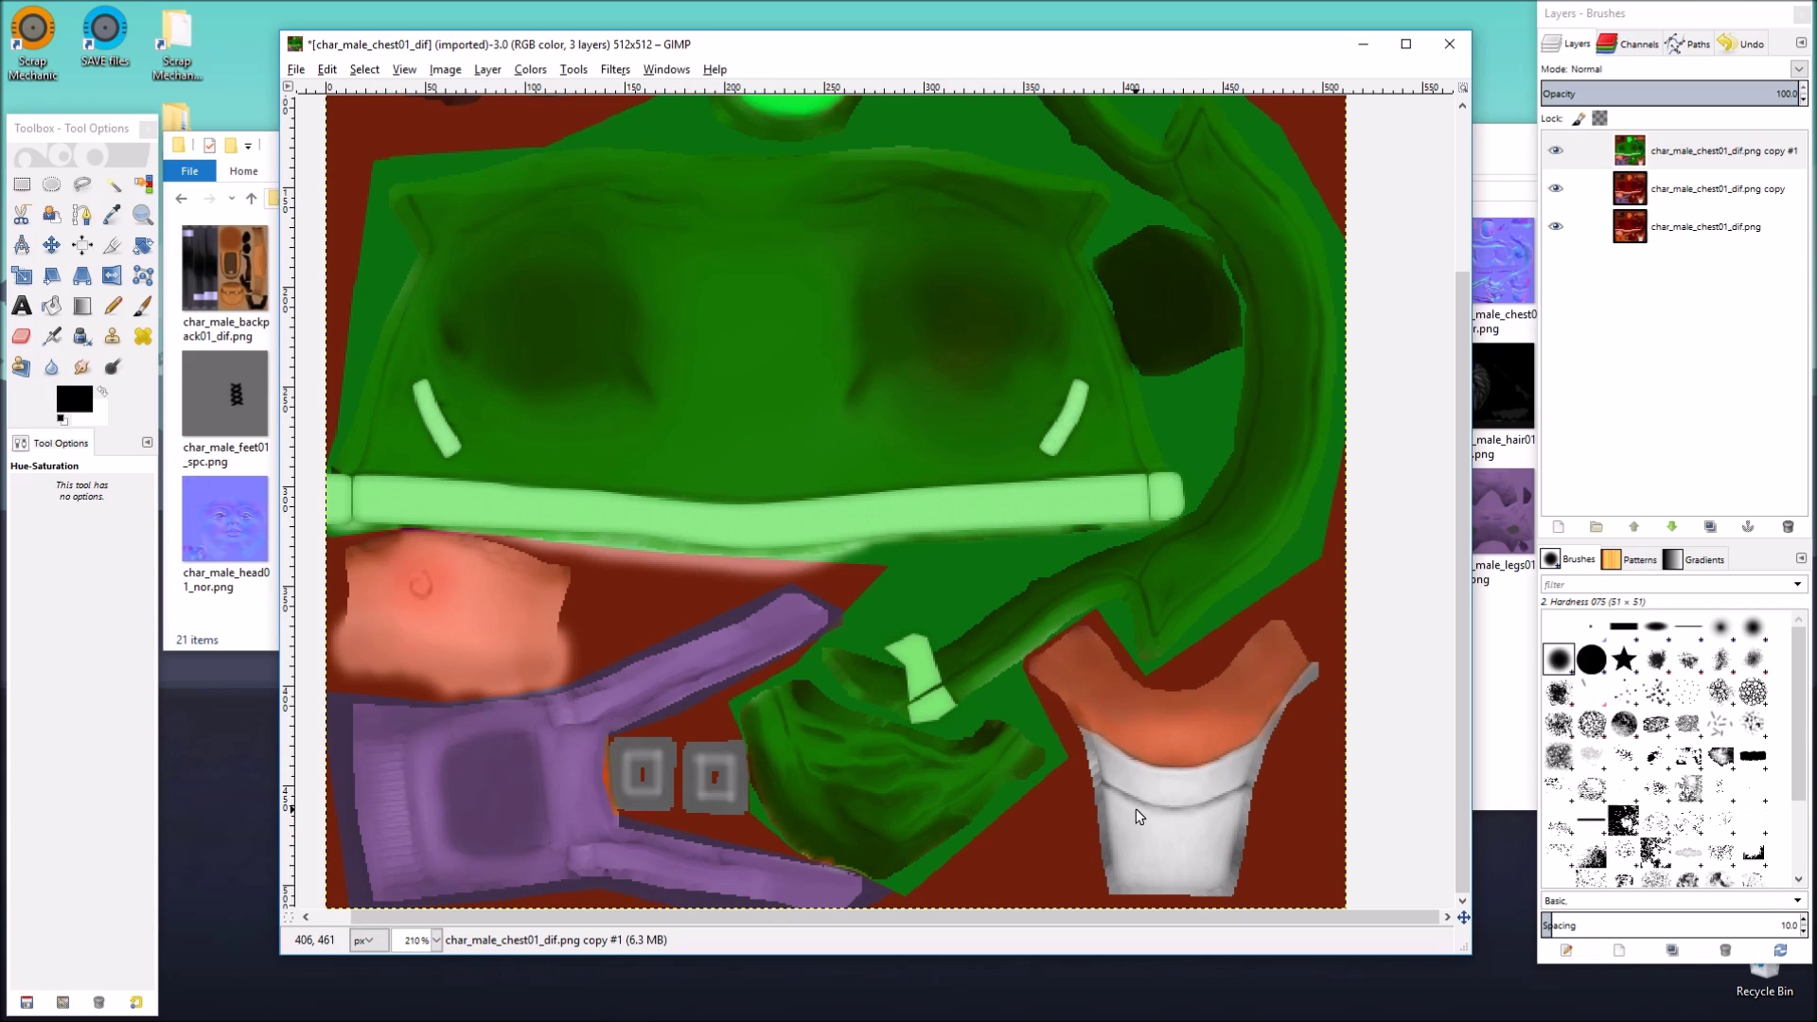
pyautogui.click(1559, 526)
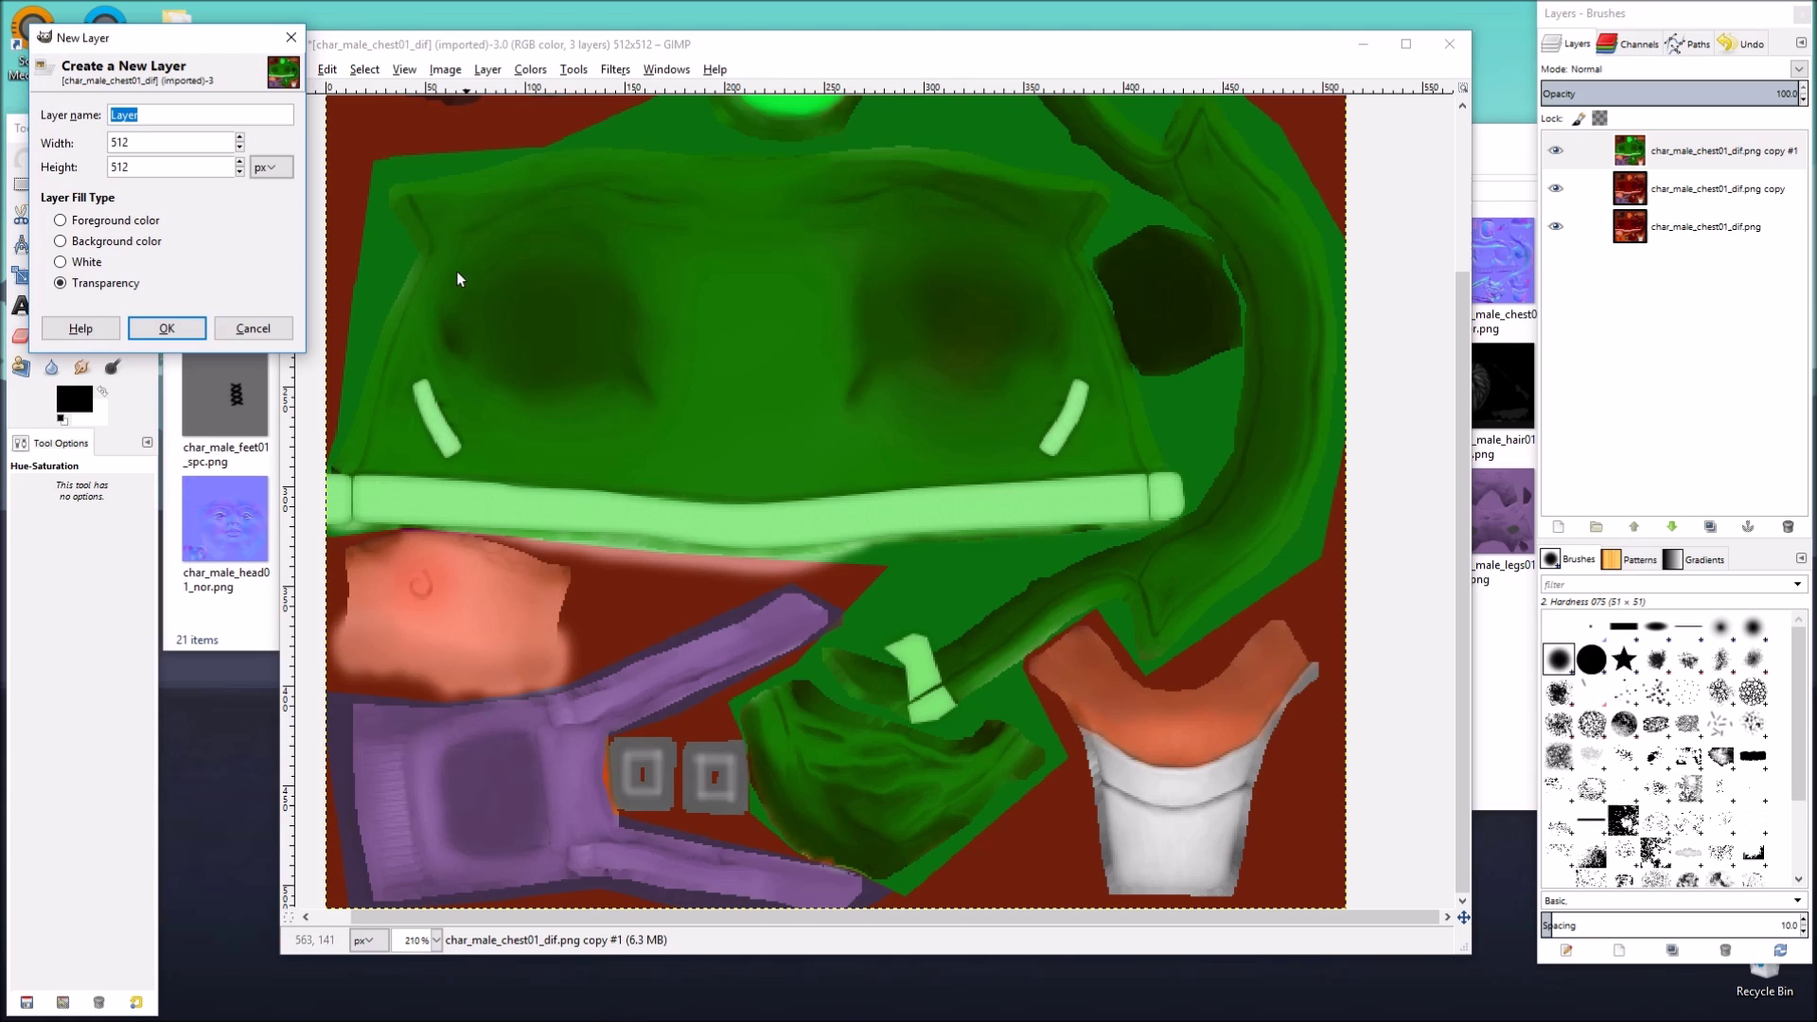
pyautogui.click(166, 328)
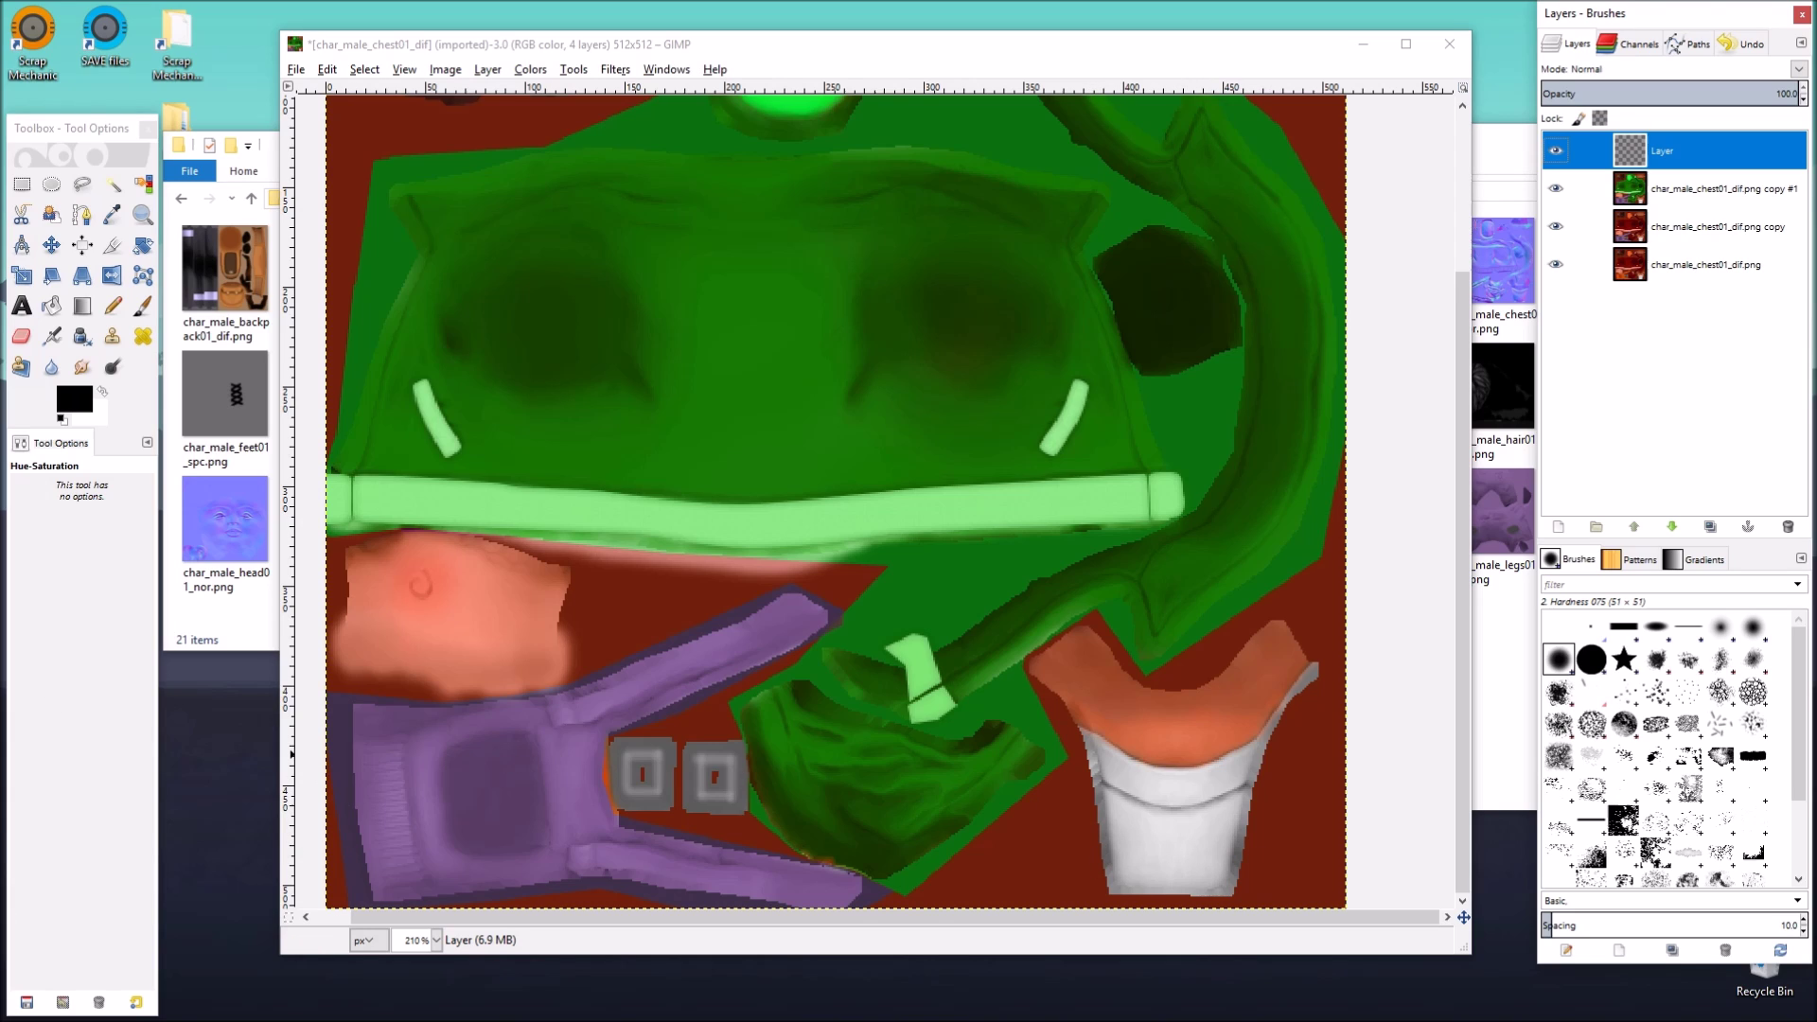
pyautogui.click(303, 413)
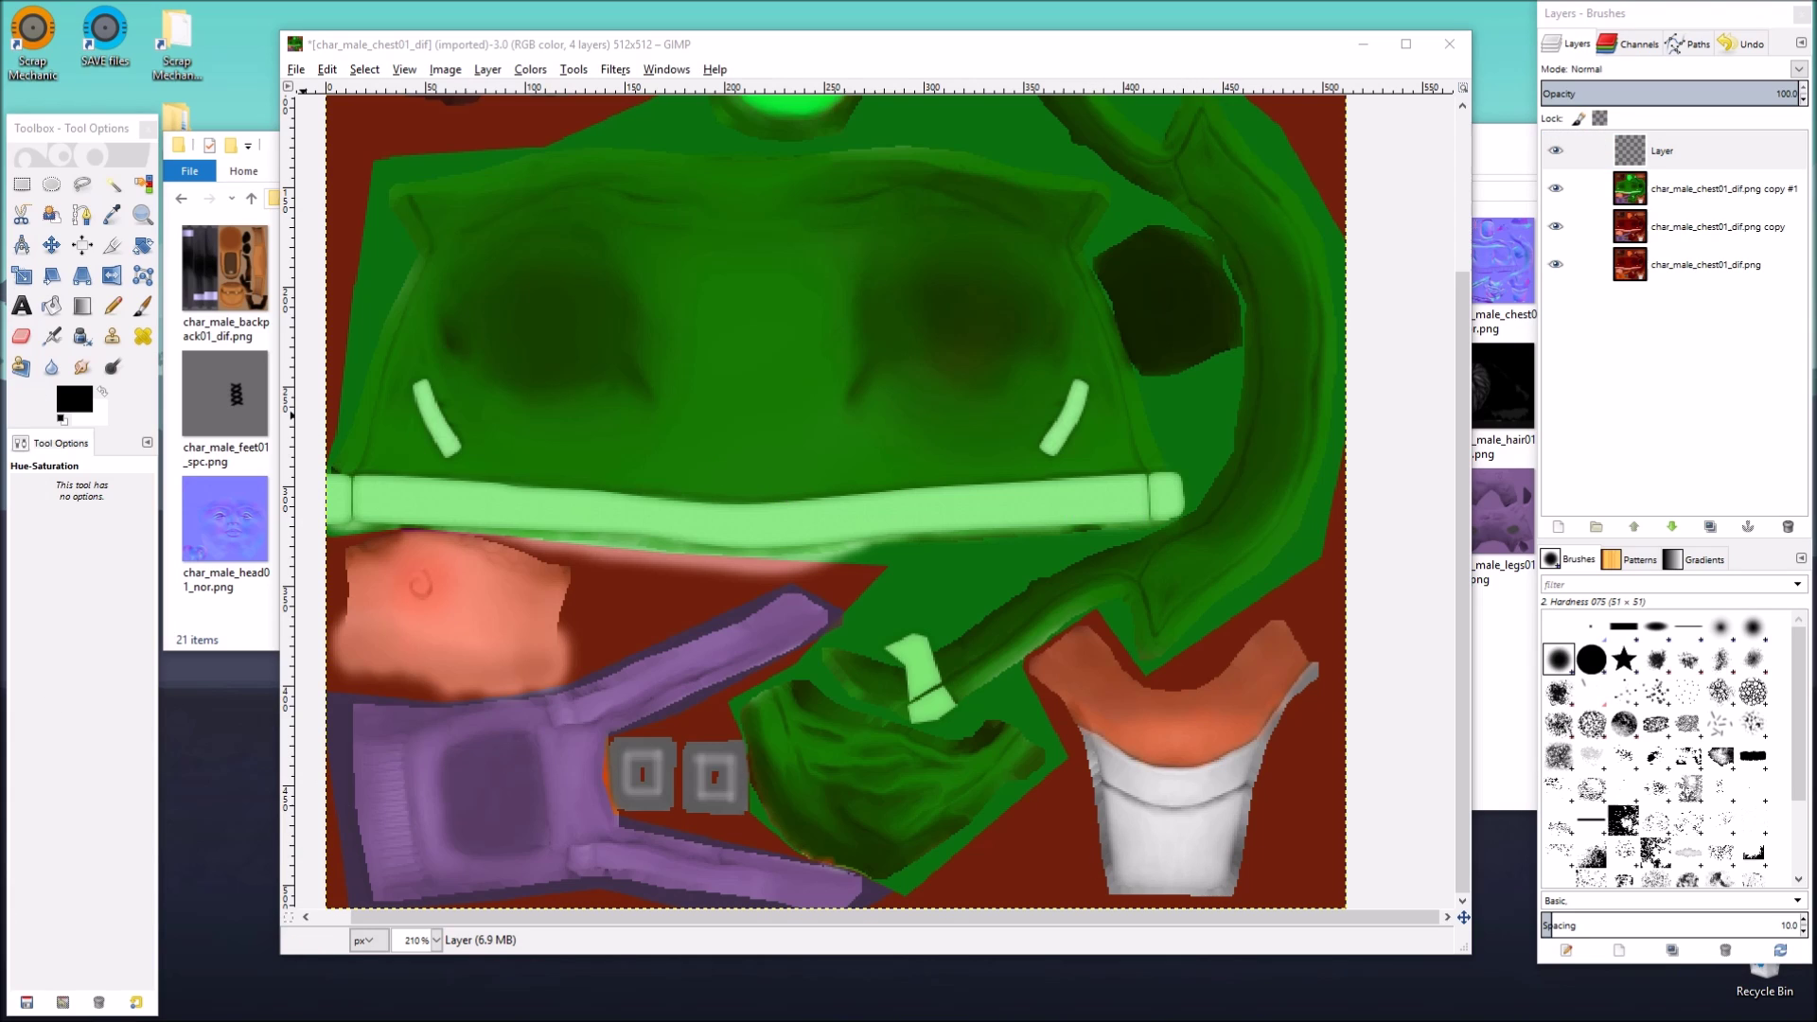
# Step: Import ScrapShare Bearing.png as a layer and move it to the top of the stack
pyautogui.moveTo(1157, 537); pyautogui.dragTo(1664, 357)
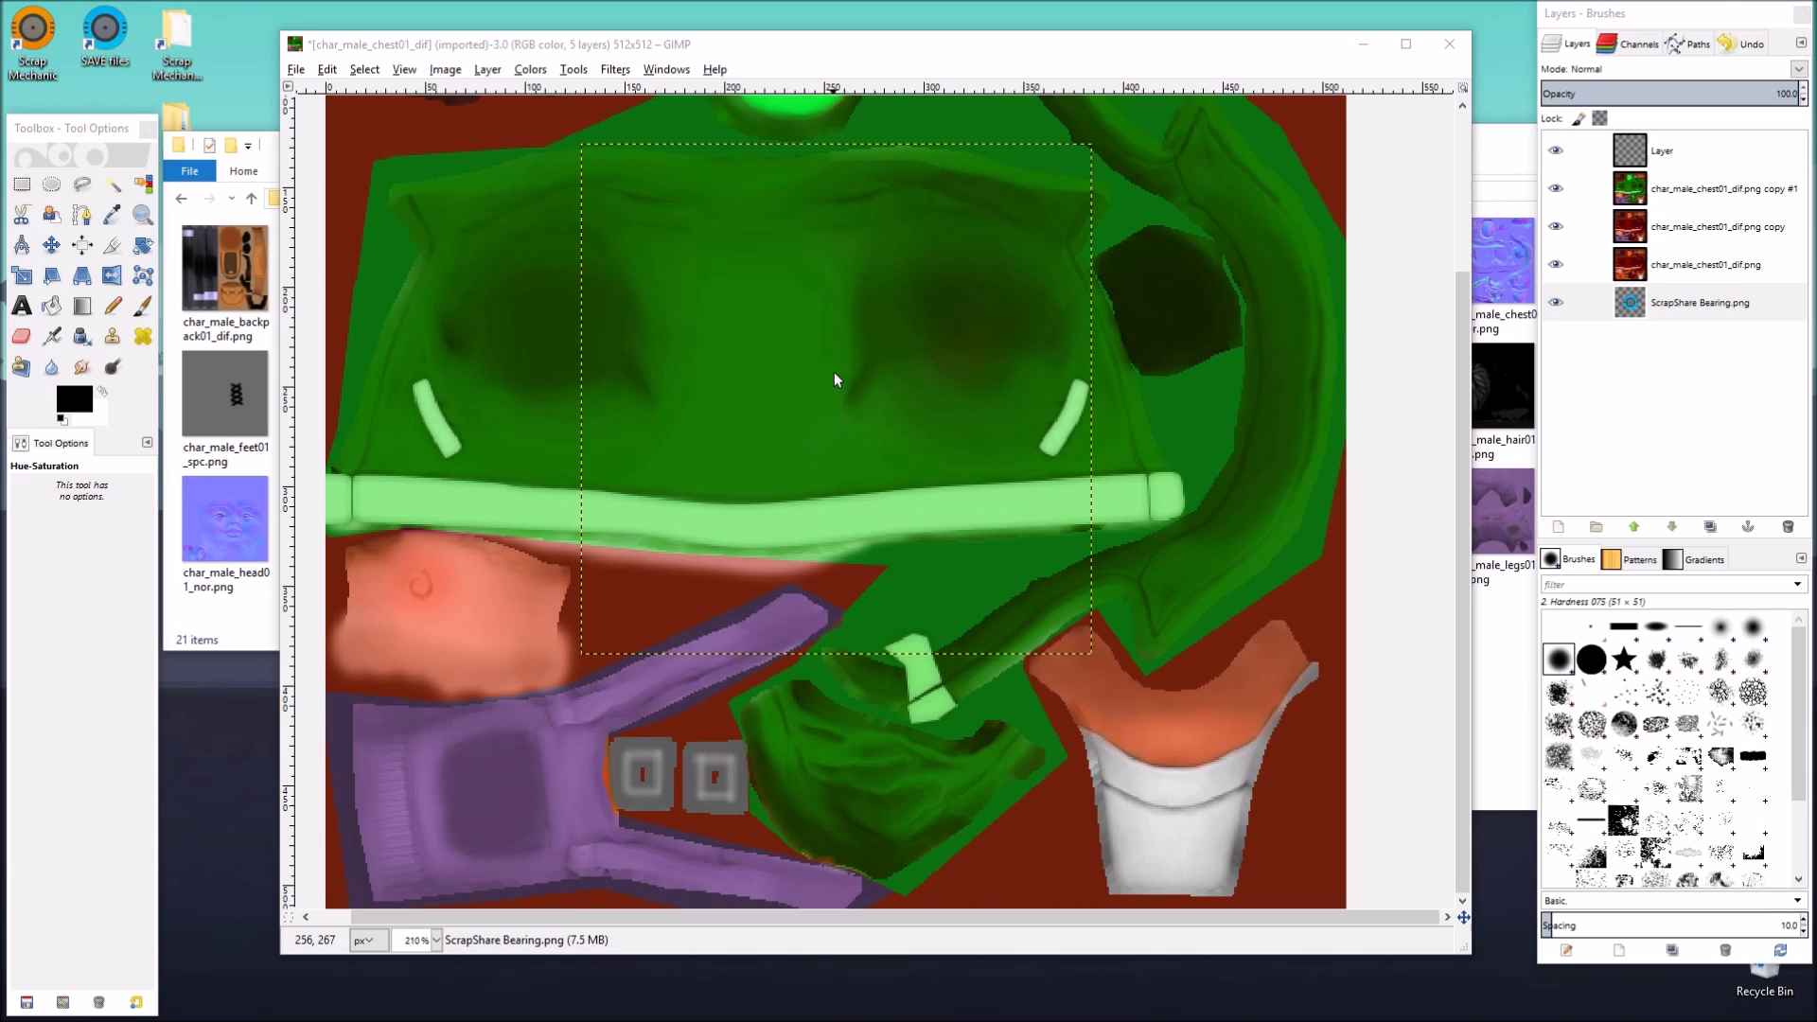
pyautogui.click(1666, 303)
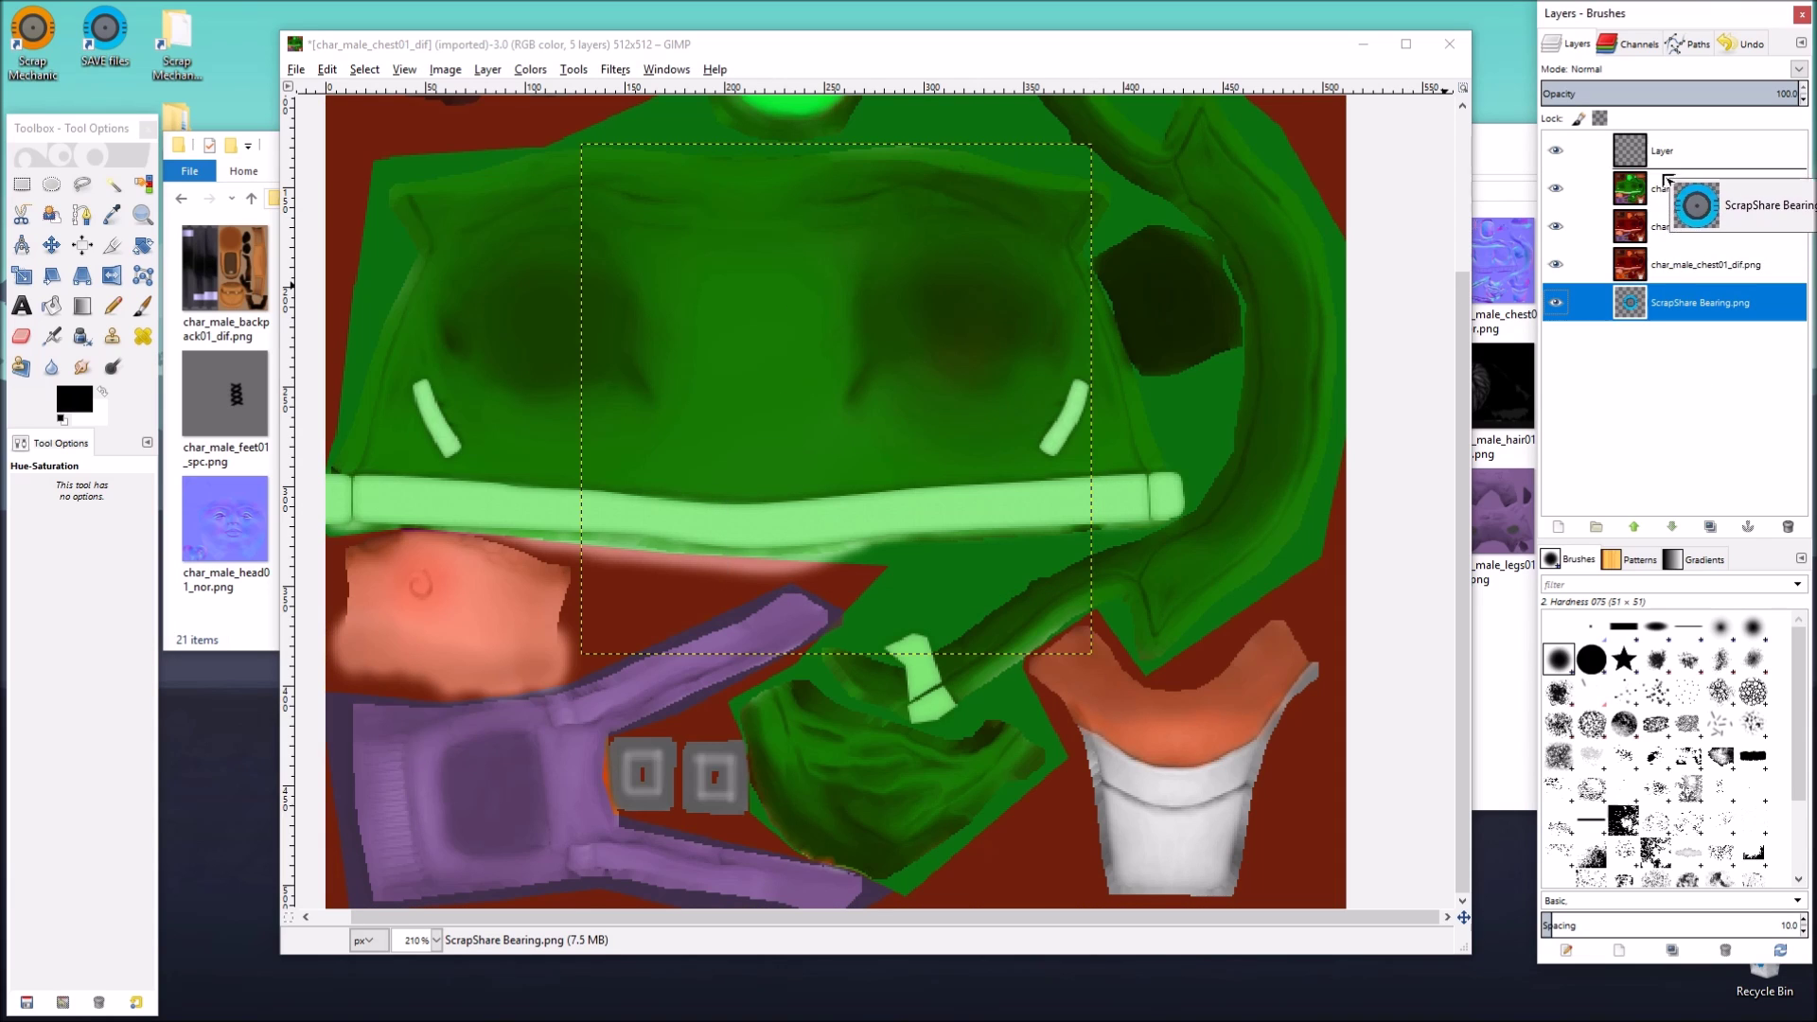
pyautogui.moveTo(1655, 315); pyautogui.dragTo(1647, 147)
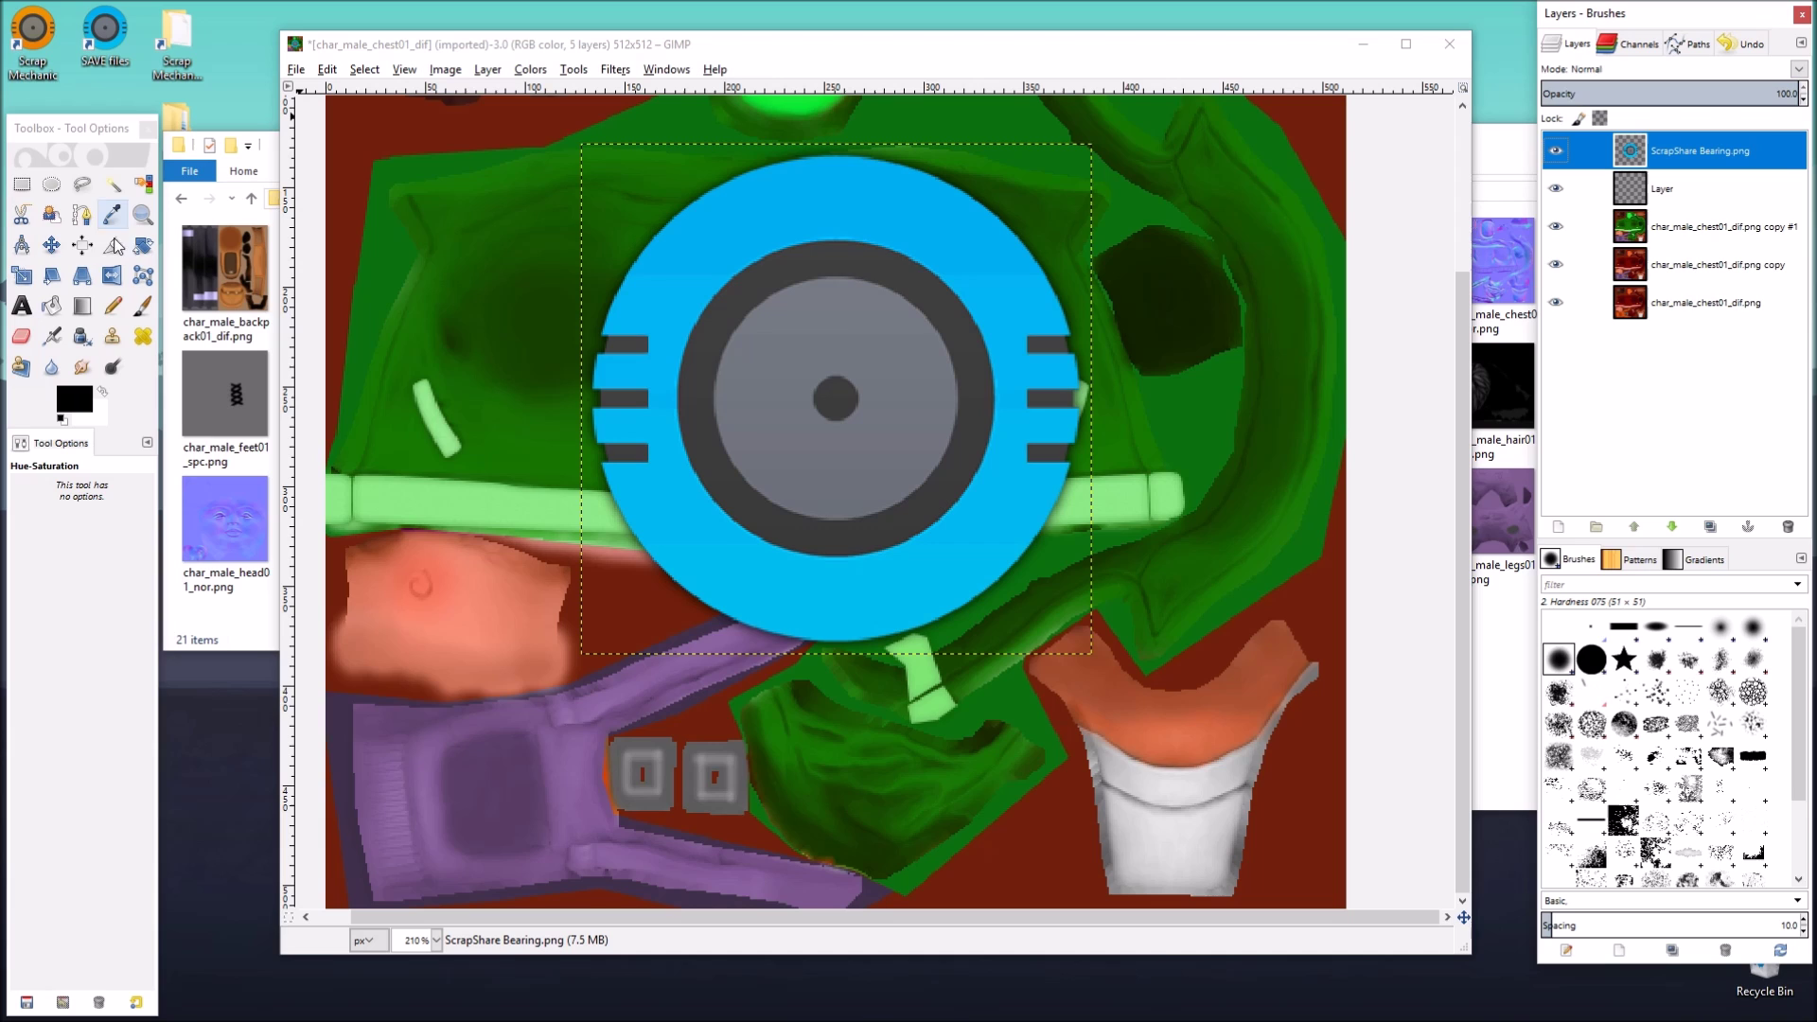
# Step: Scale the bearing logo proportionally to 50×50 px and place it on the white undershirt
pyautogui.click(21, 275)
pyautogui.click(829, 388)
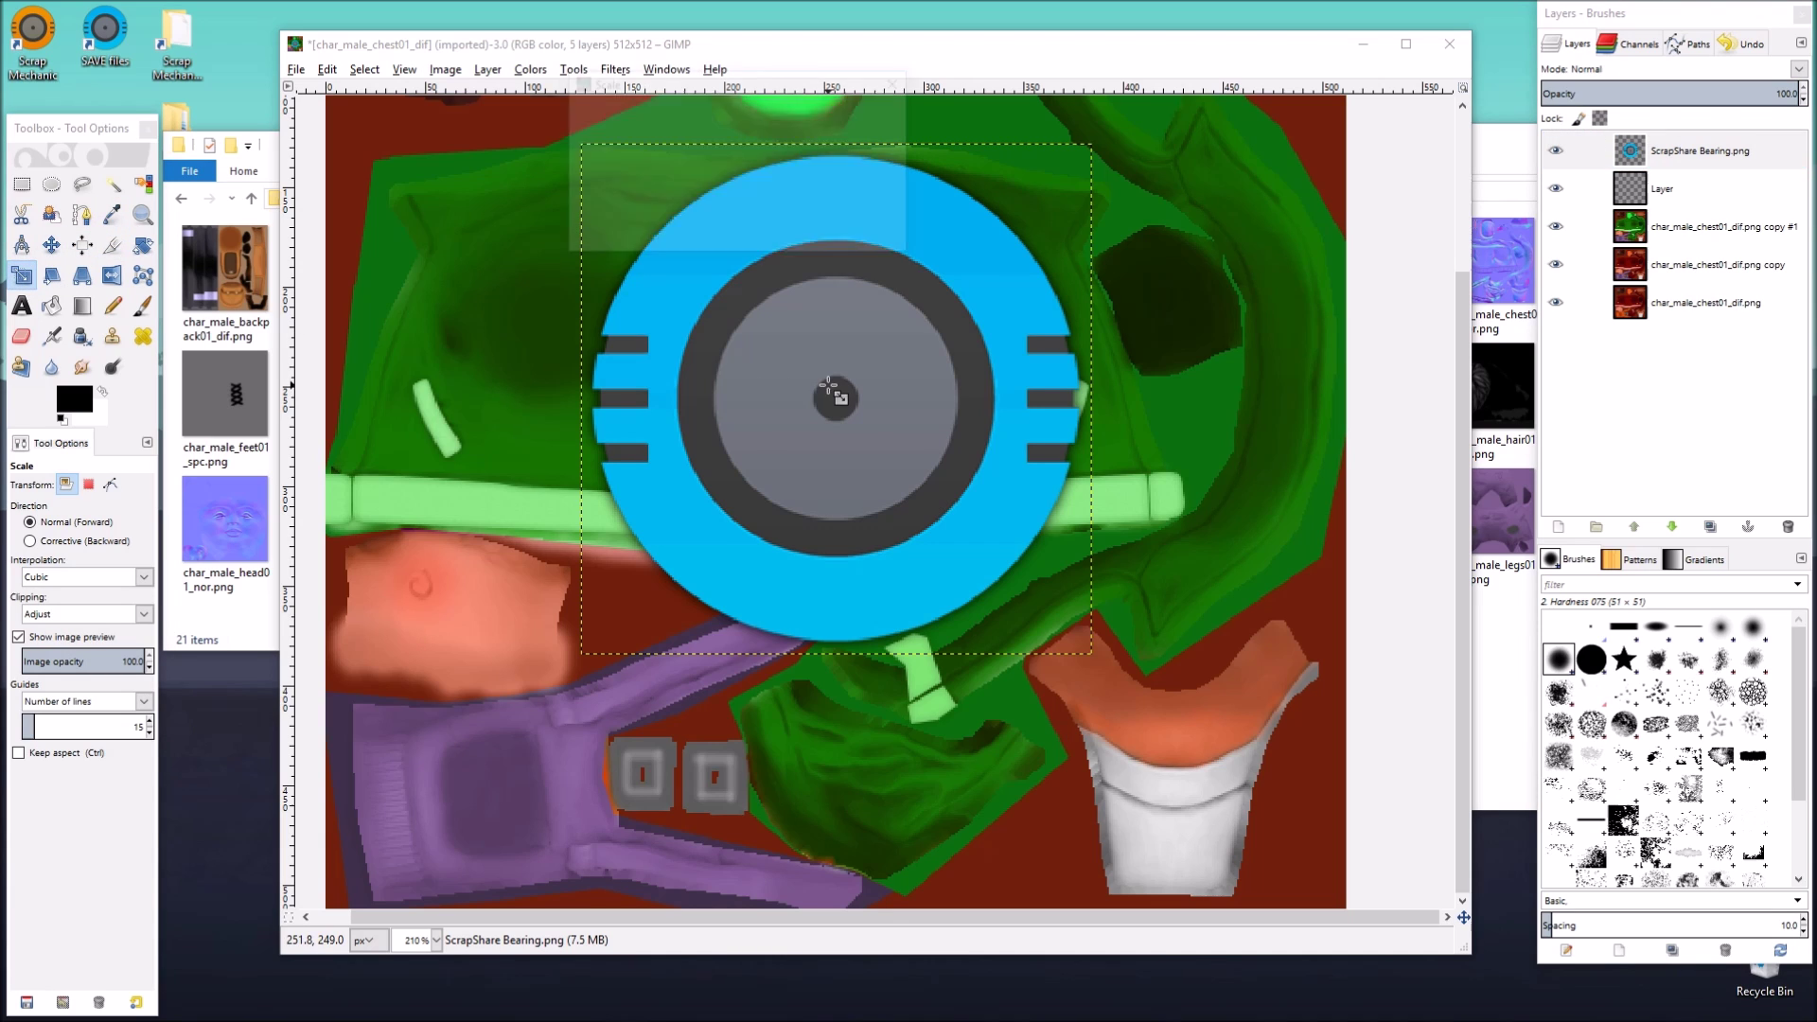
pyautogui.click(680, 163)
pyautogui.moveTo(744, 90); pyautogui.dragTo(350, 39)
pyautogui.moveTo(596, 155); pyautogui.dragTo(941, 553)
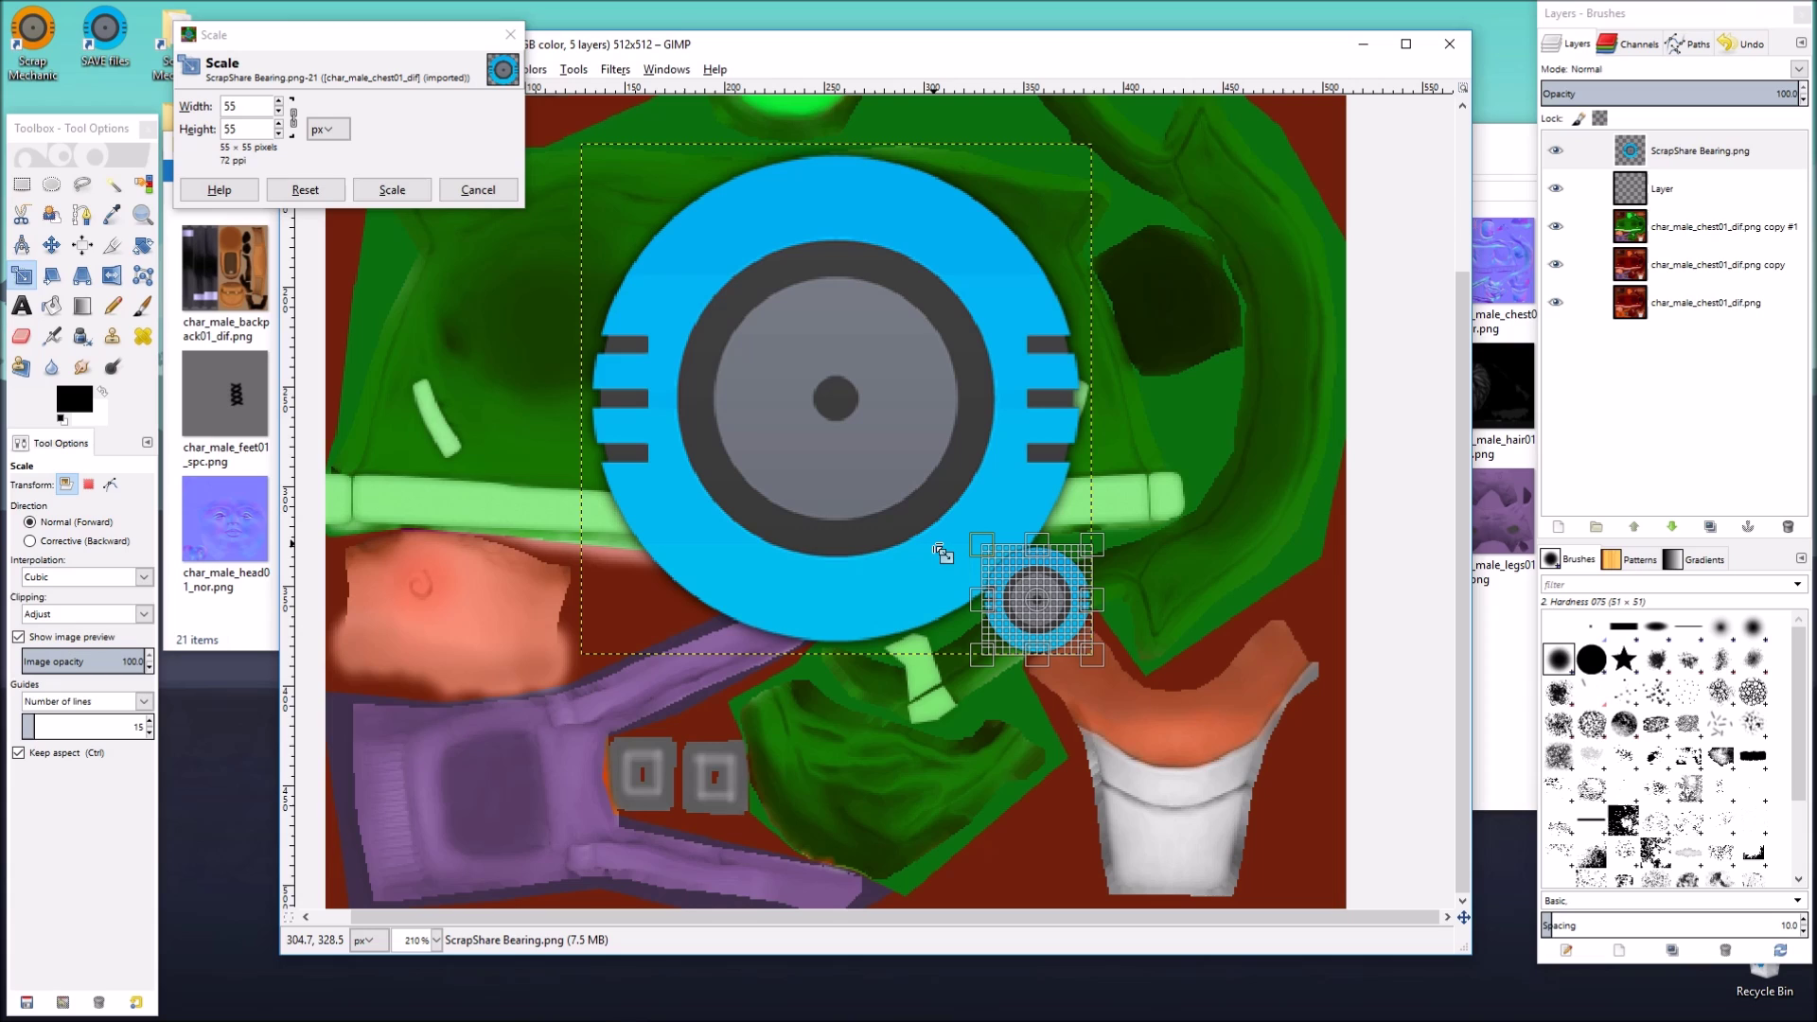
pyautogui.click(280, 111)
pyautogui.click(281, 111)
pyautogui.click(280, 112)
pyautogui.click(280, 111)
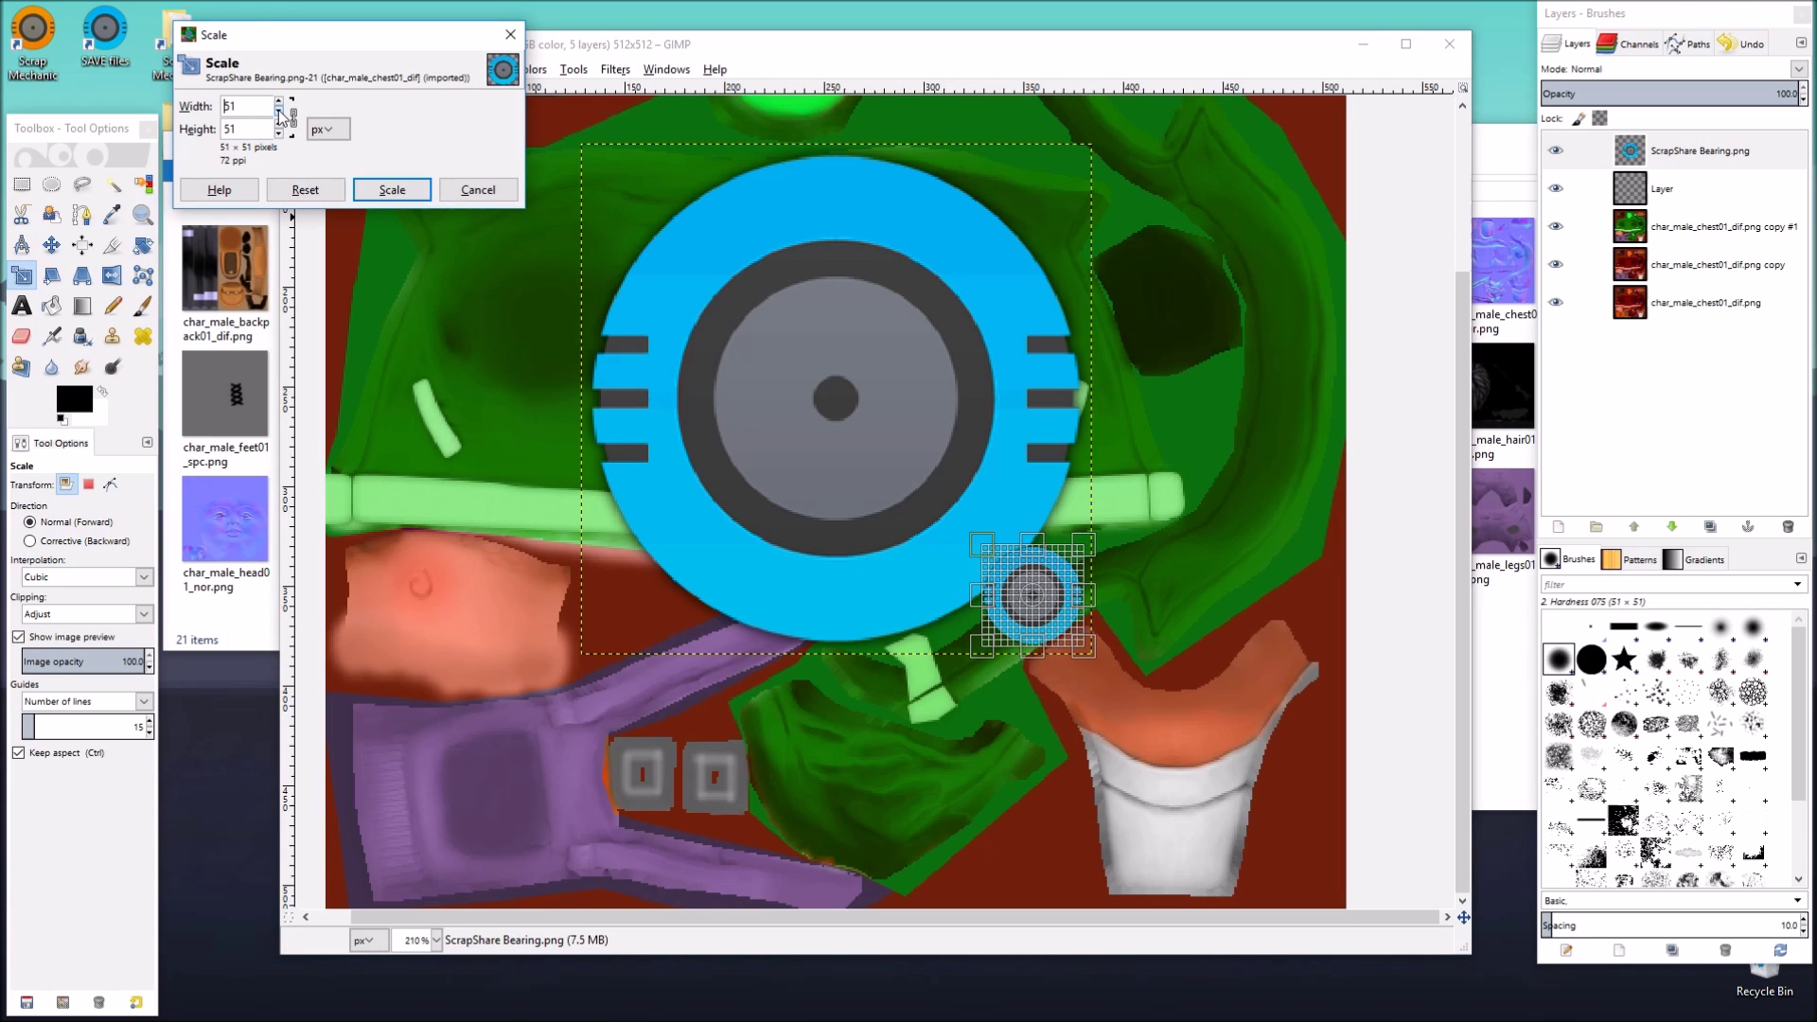
pyautogui.click(280, 112)
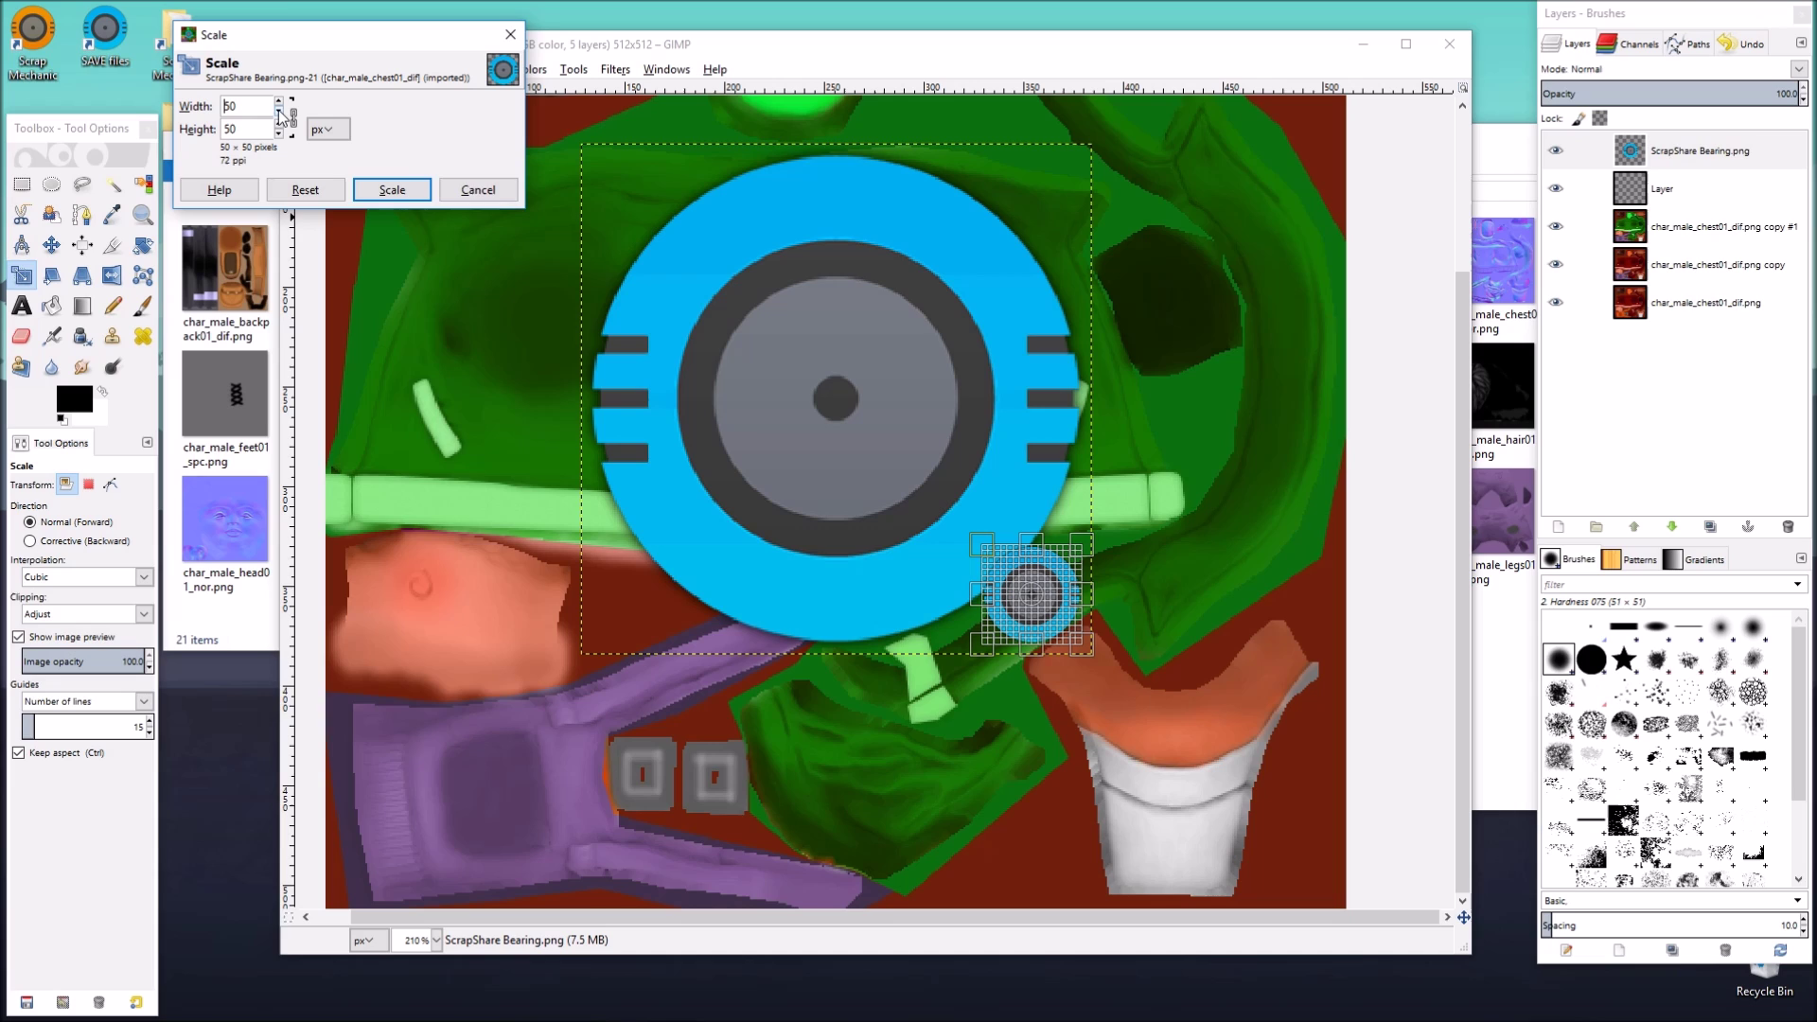
pyautogui.moveTo(1032, 594); pyautogui.dragTo(1183, 897)
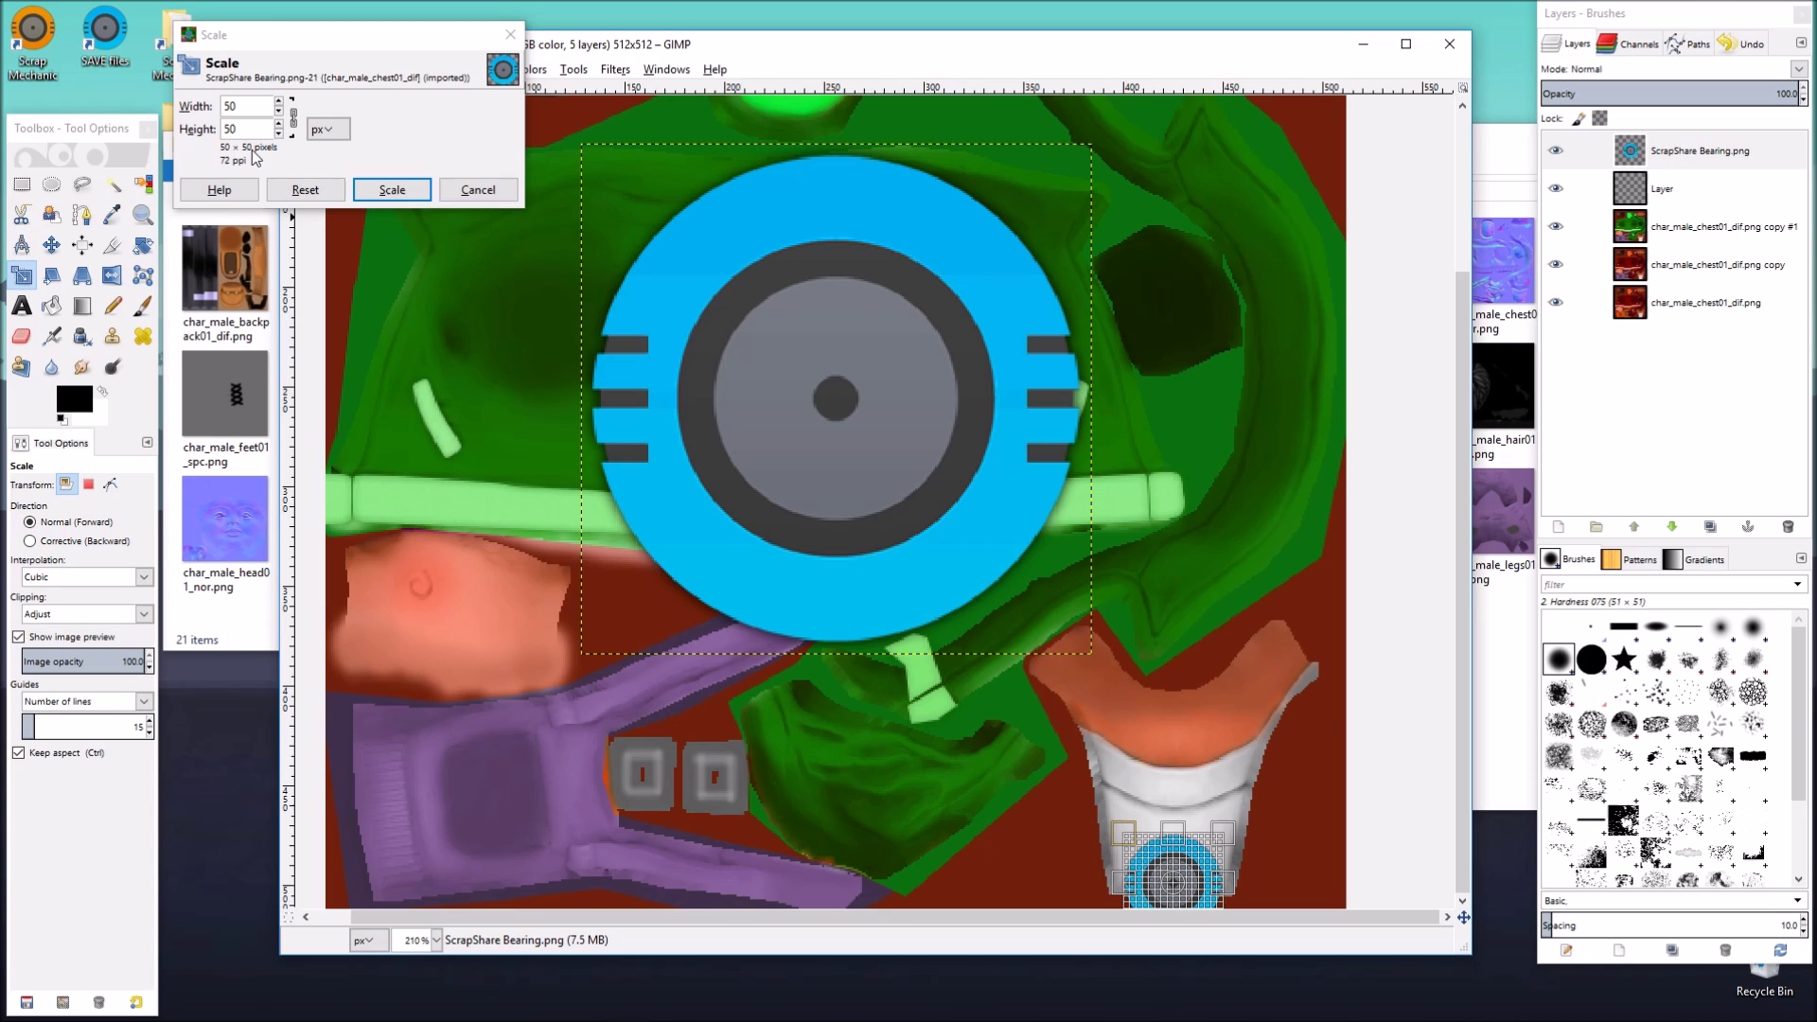
pyautogui.click(392, 191)
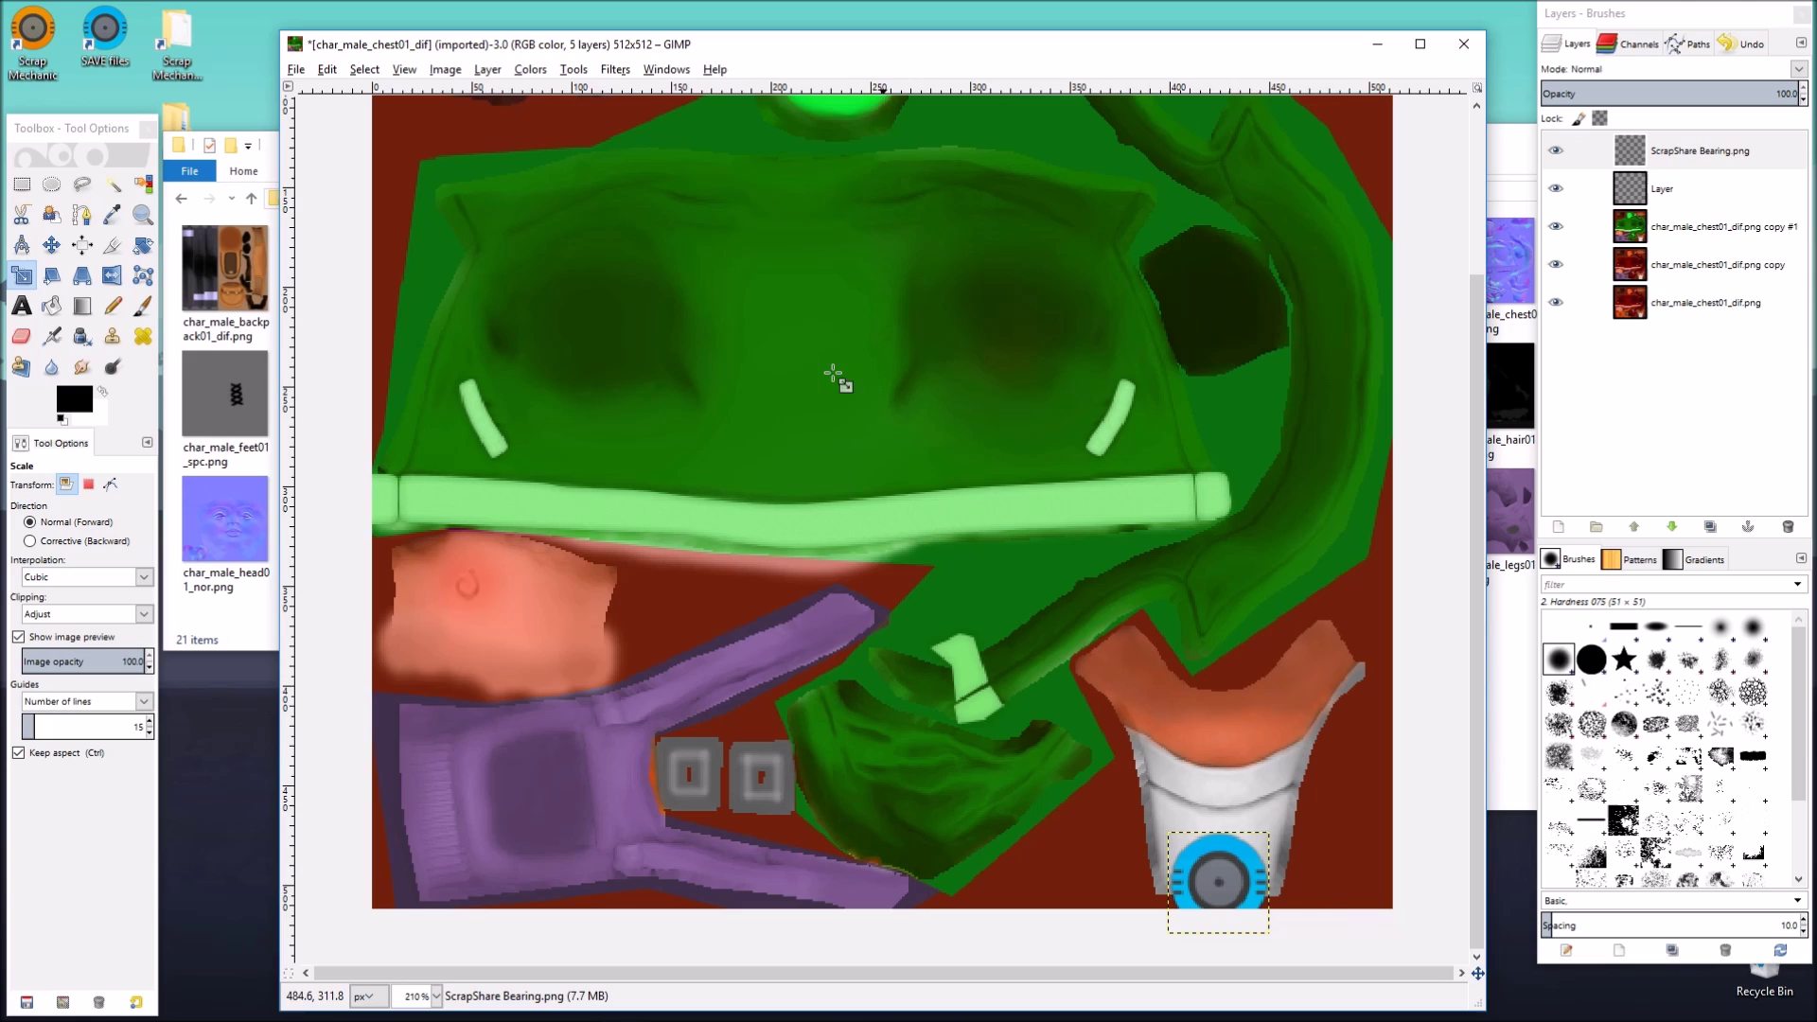
# Step: Export the edits over the original char_male_chest01_dif.png
pyautogui.click(295, 71)
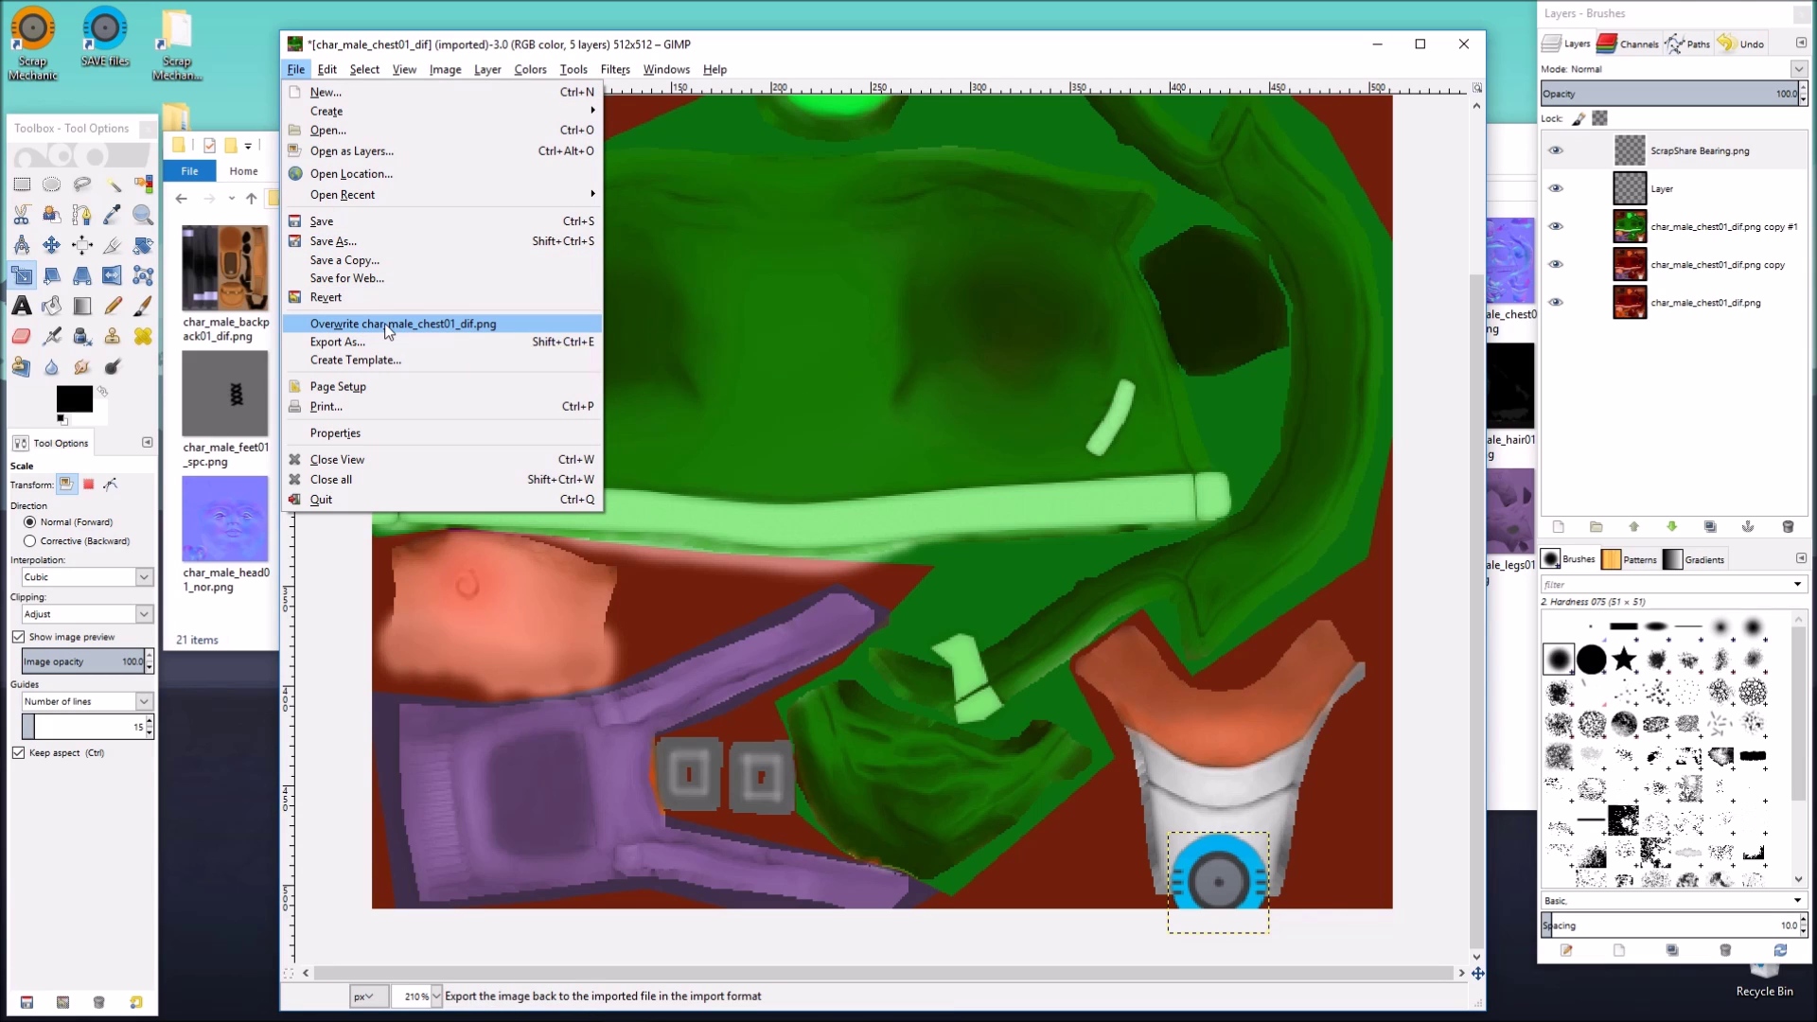
pyautogui.click(466, 327)
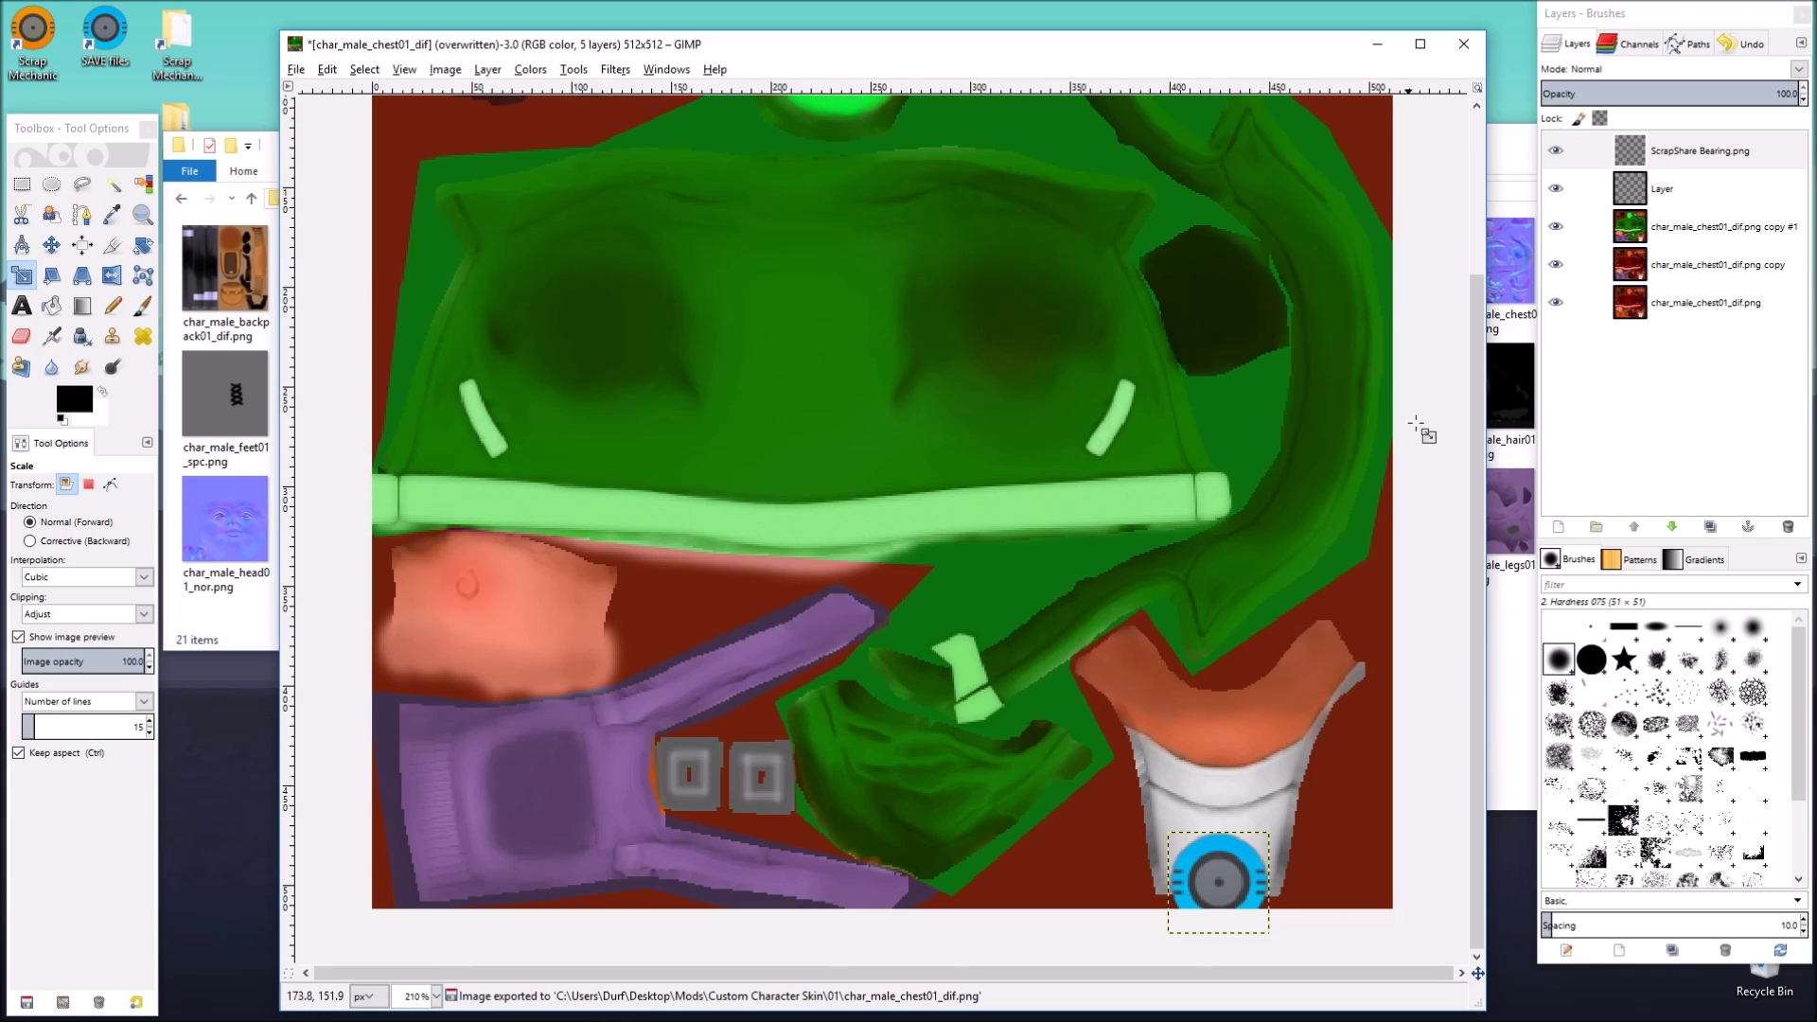
pyautogui.click(1509, 660)
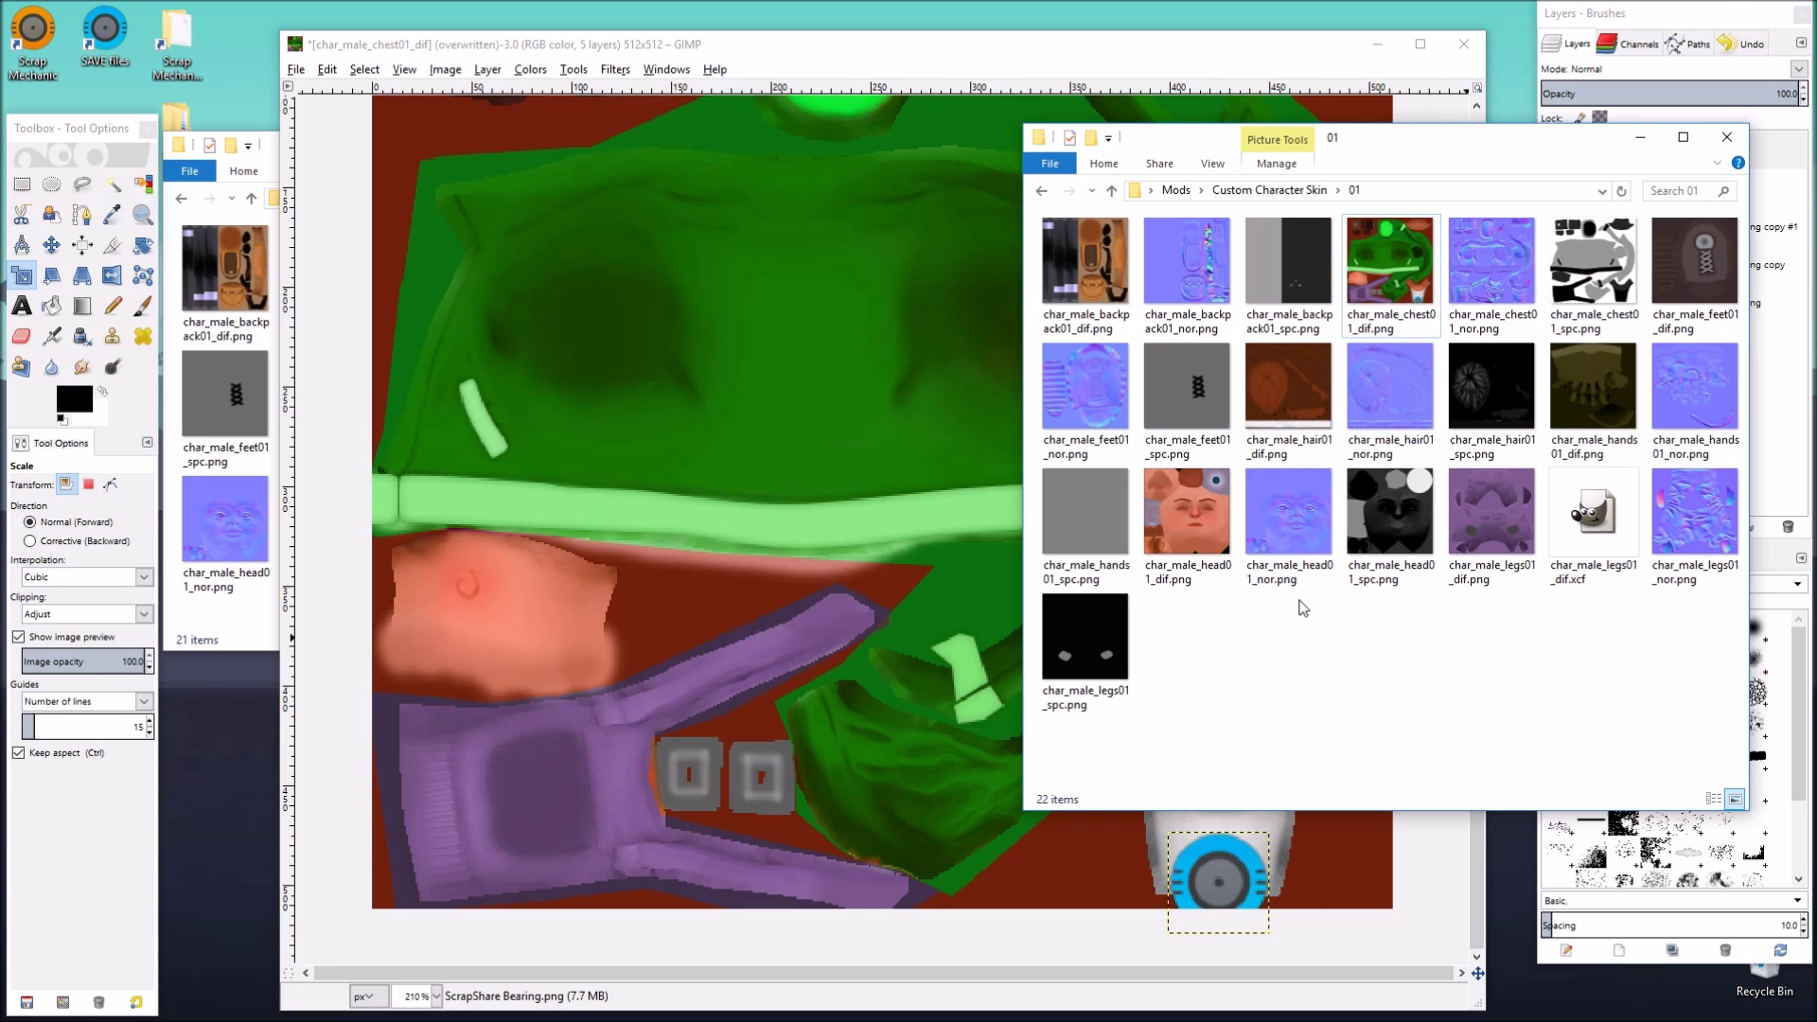
# Step: Save the work as char_male_chest01_dif.xcf in folder 01 and close the image
pyautogui.click(296, 69)
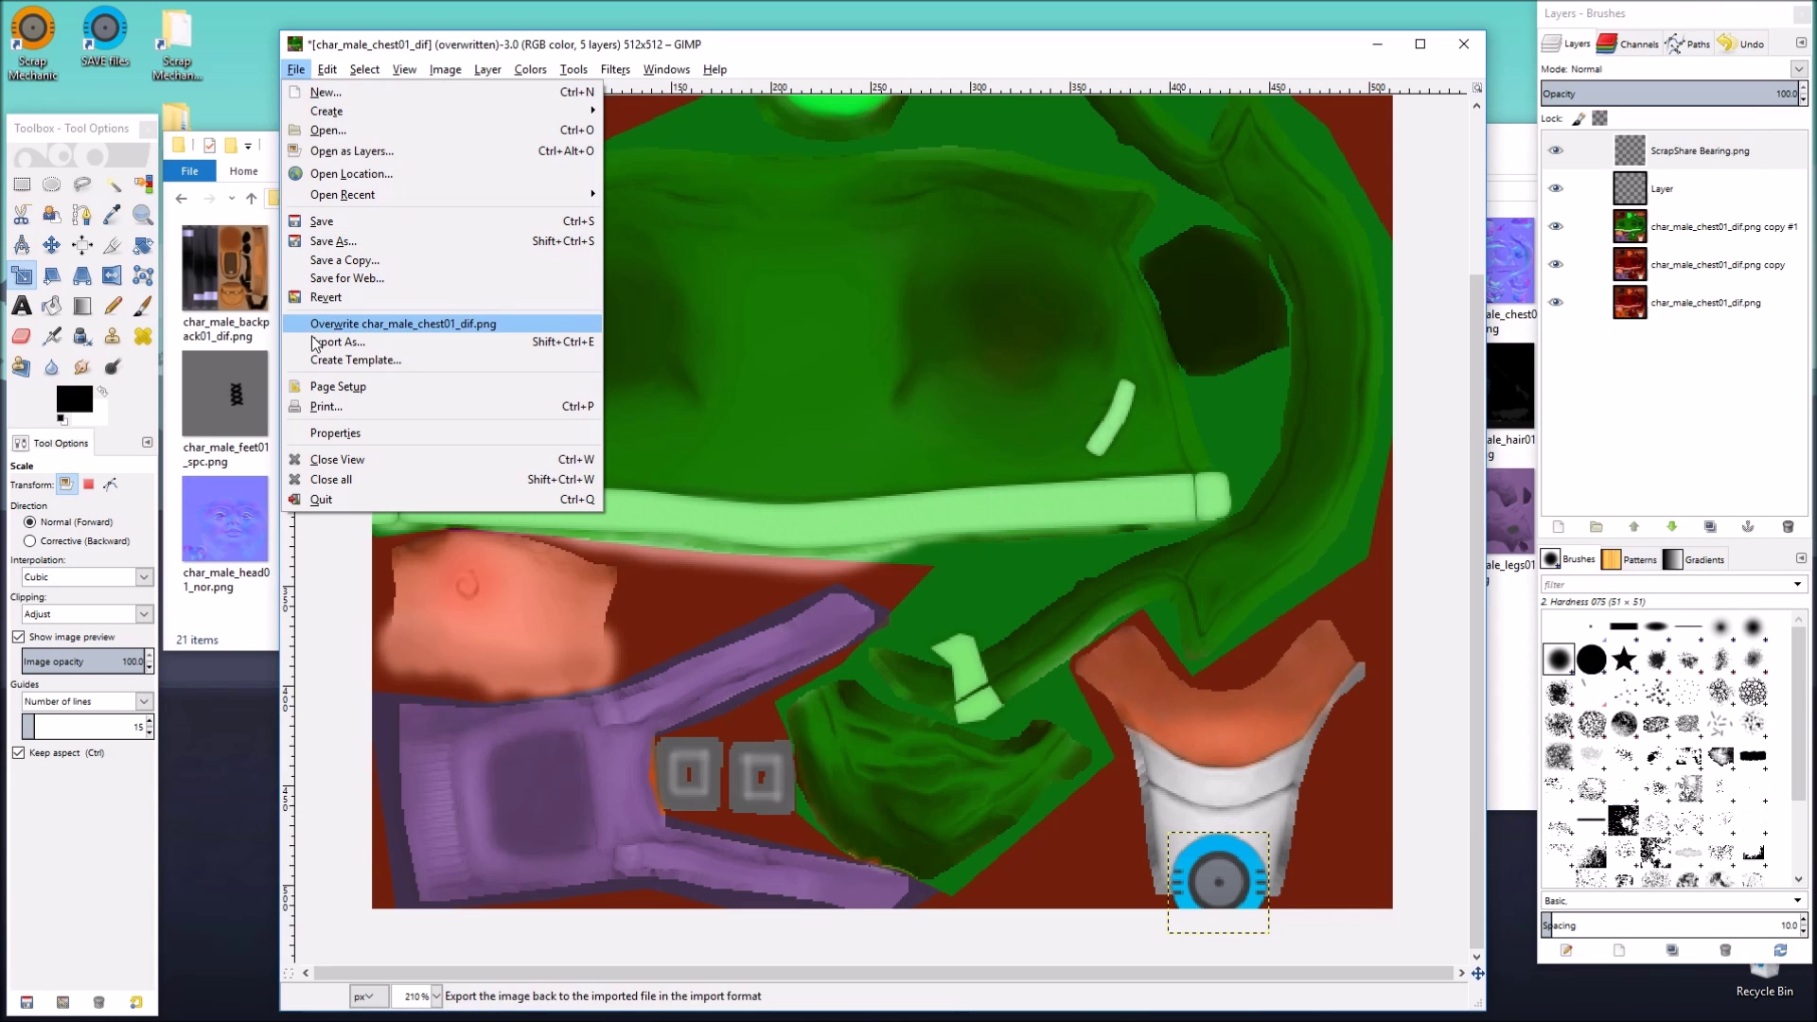
pyautogui.click(334, 240)
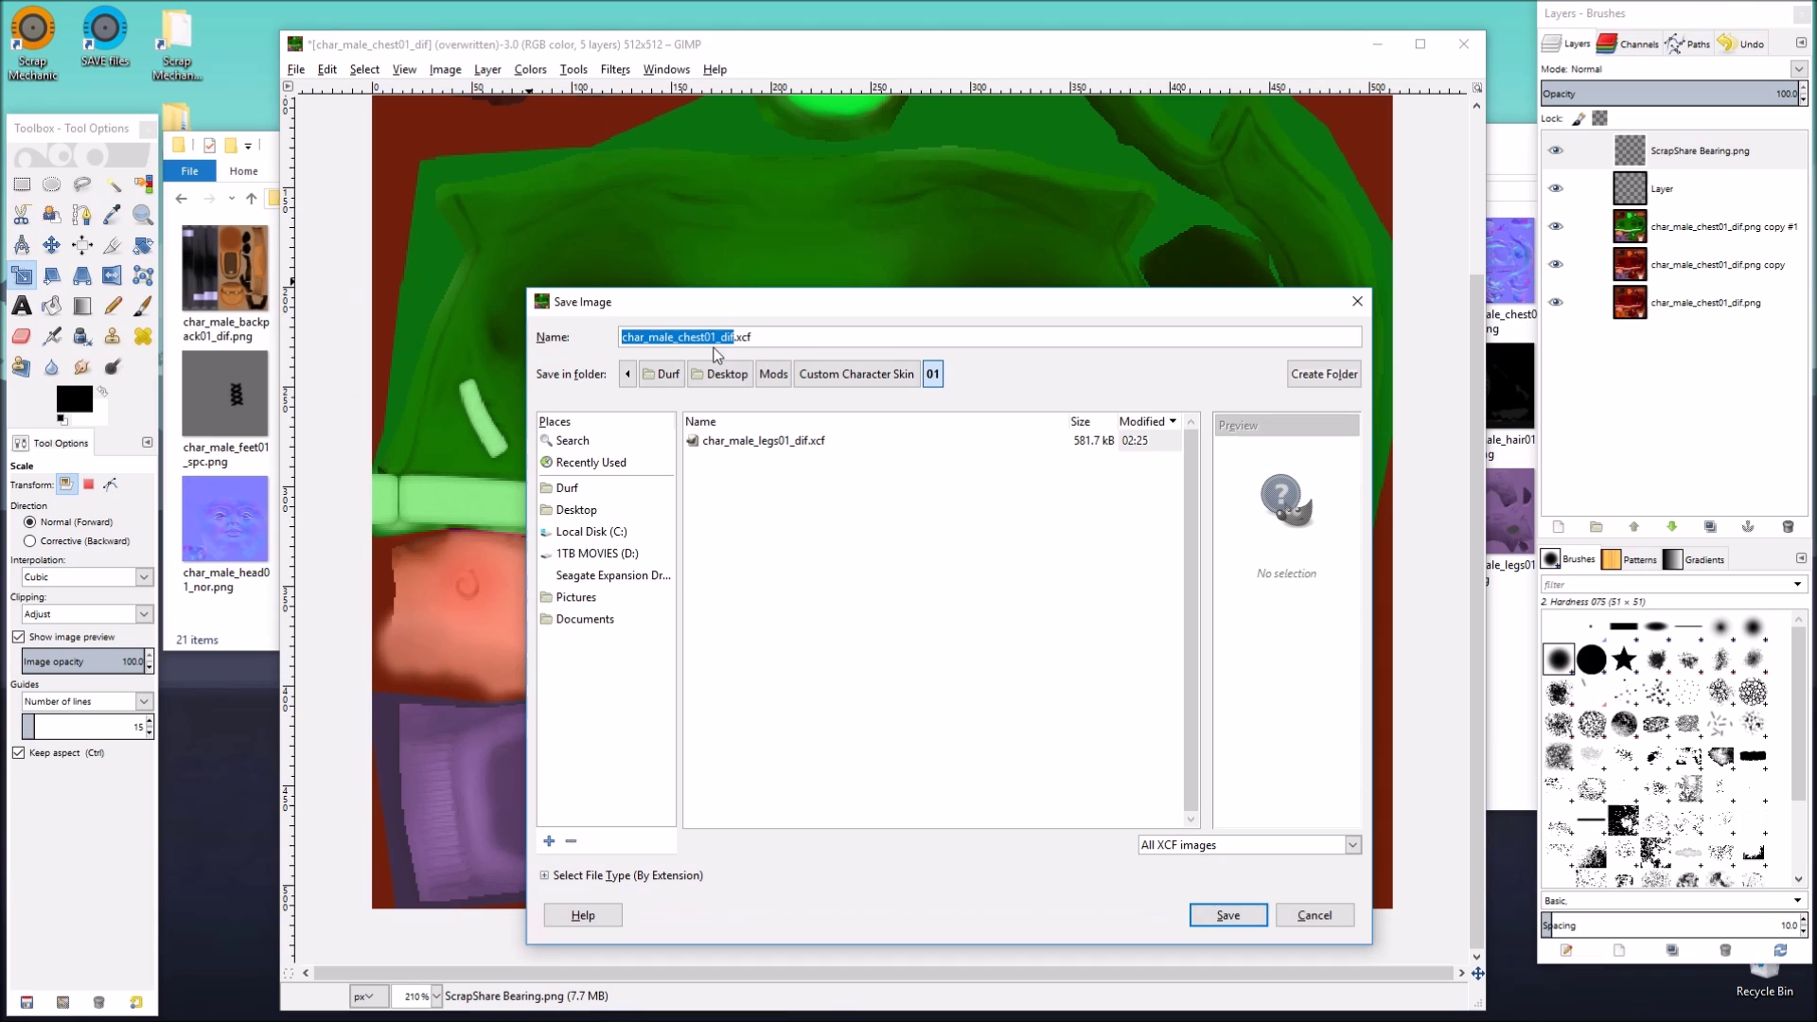
pyautogui.click(746, 337)
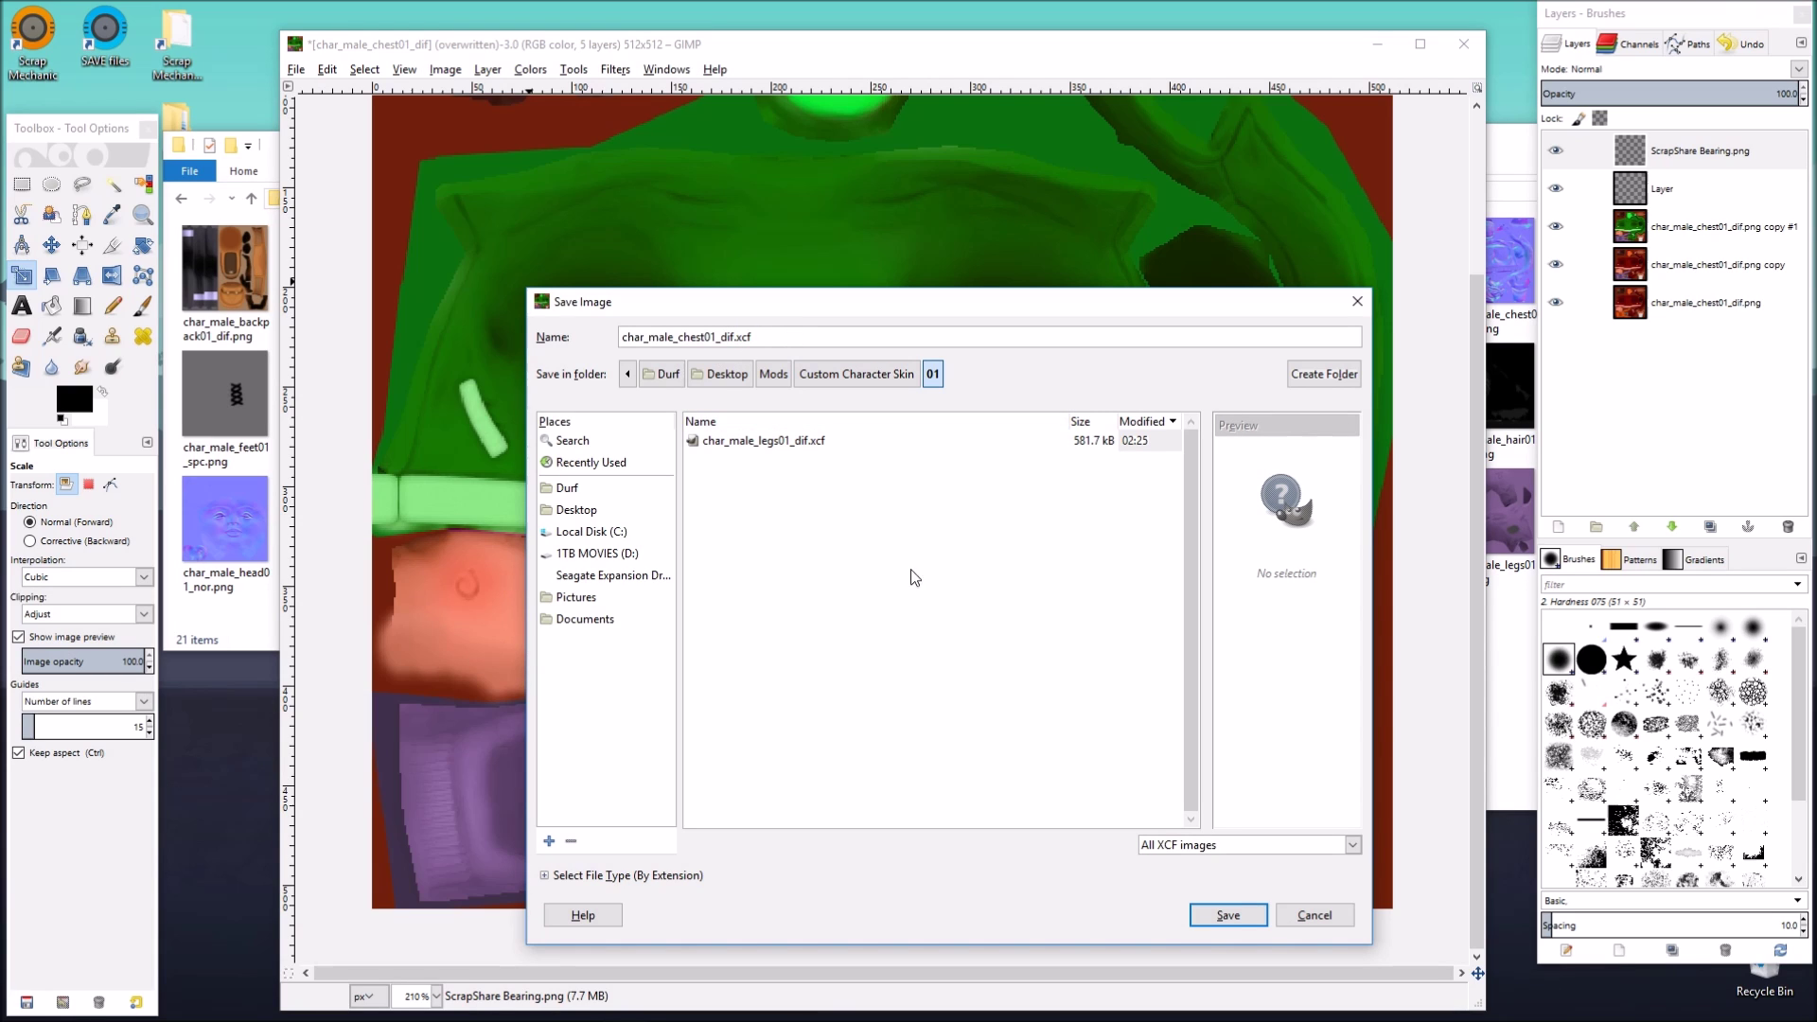
pyautogui.click(1228, 915)
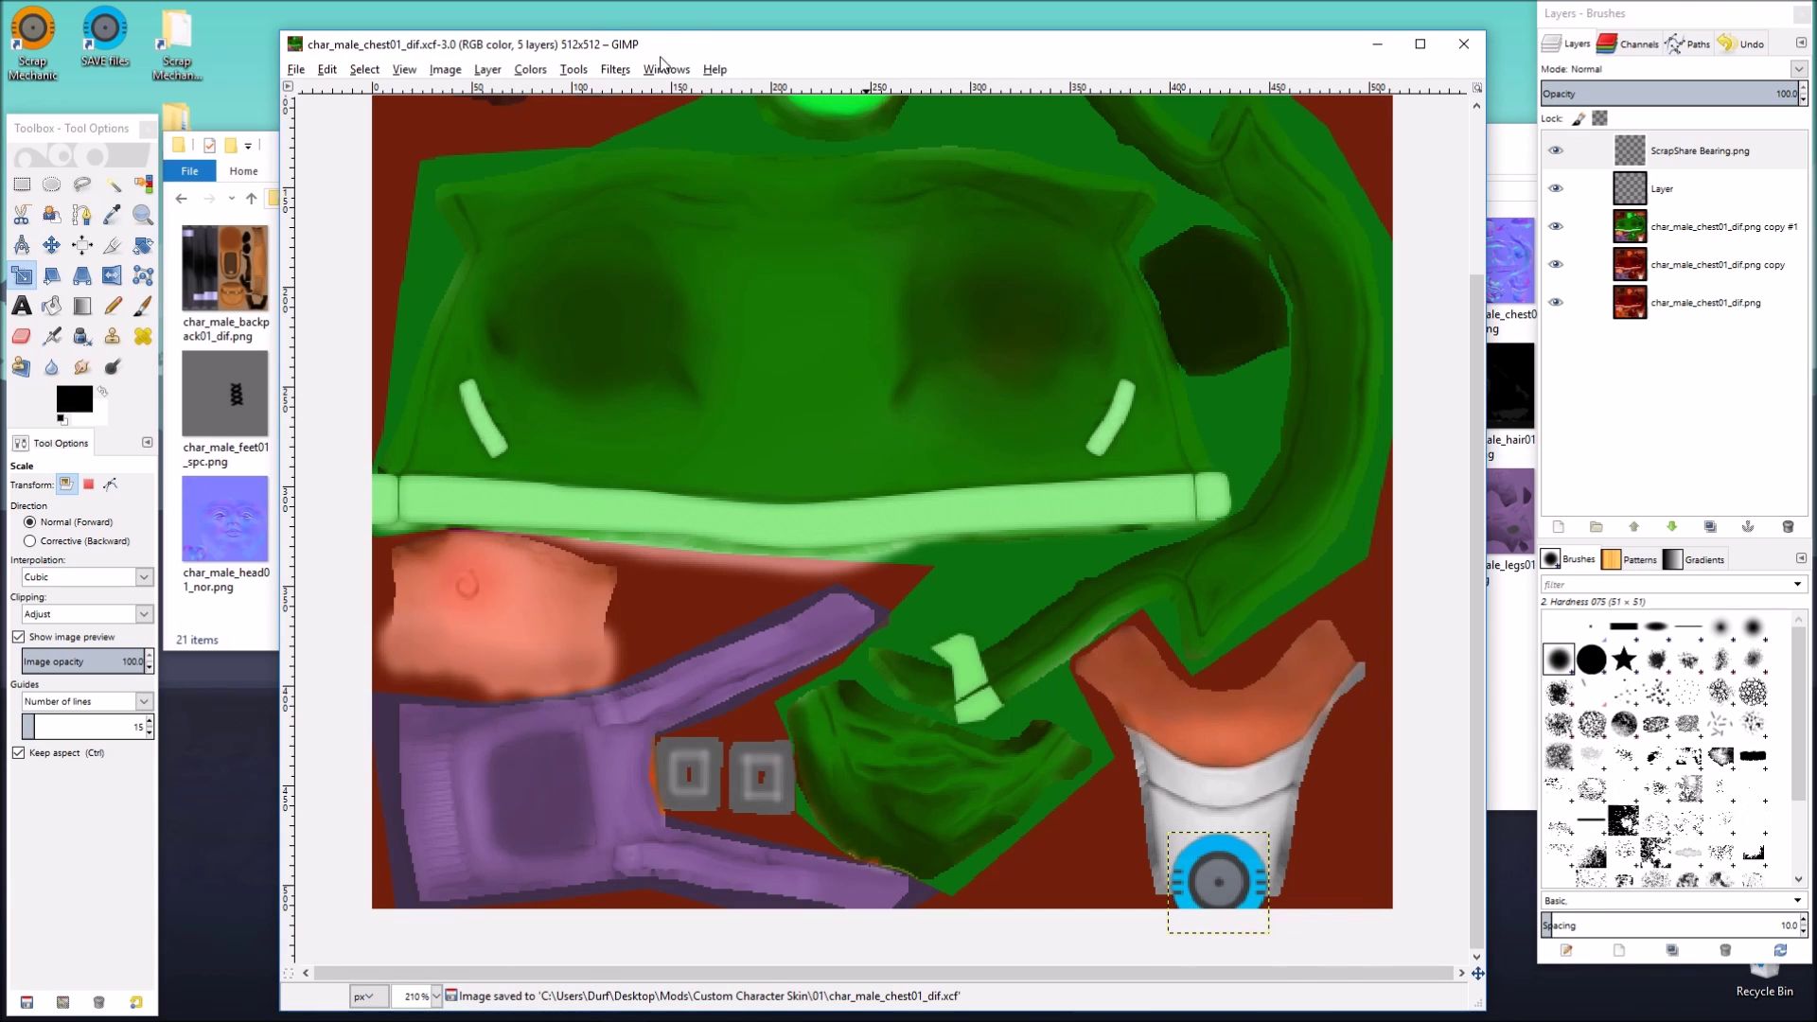
pyautogui.click(1463, 44)
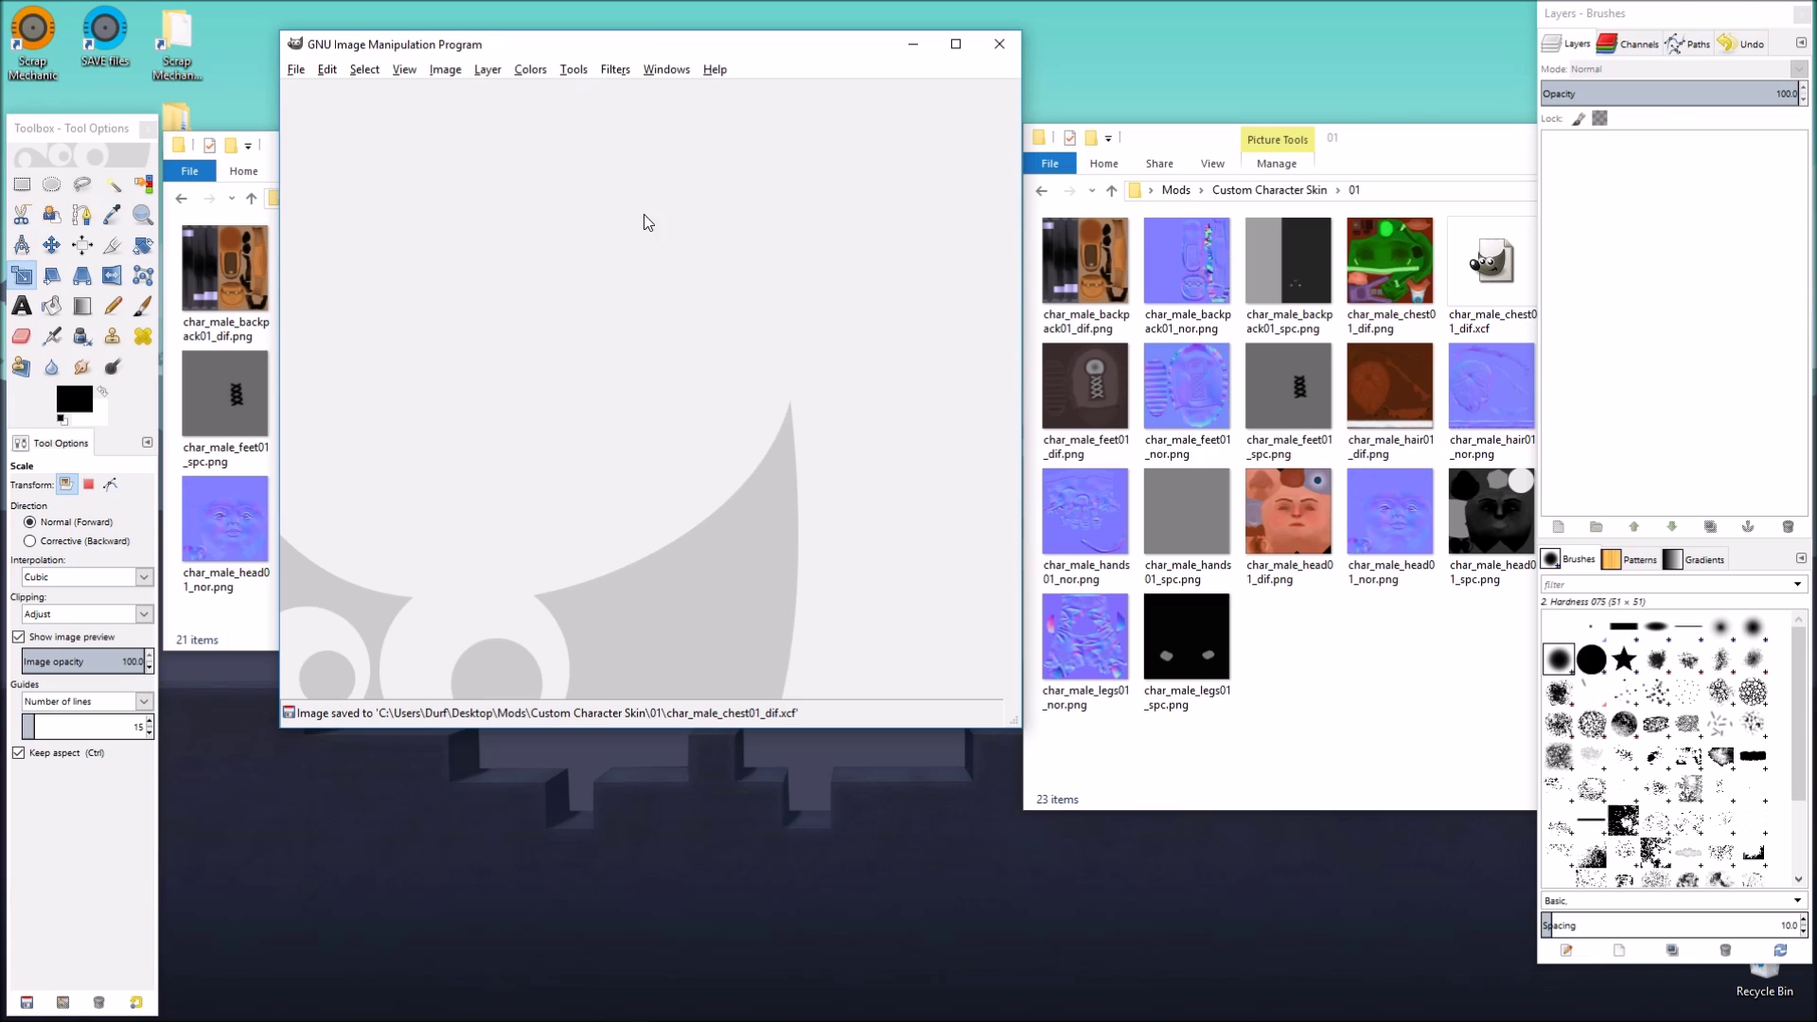
pyautogui.click(1367, 649)
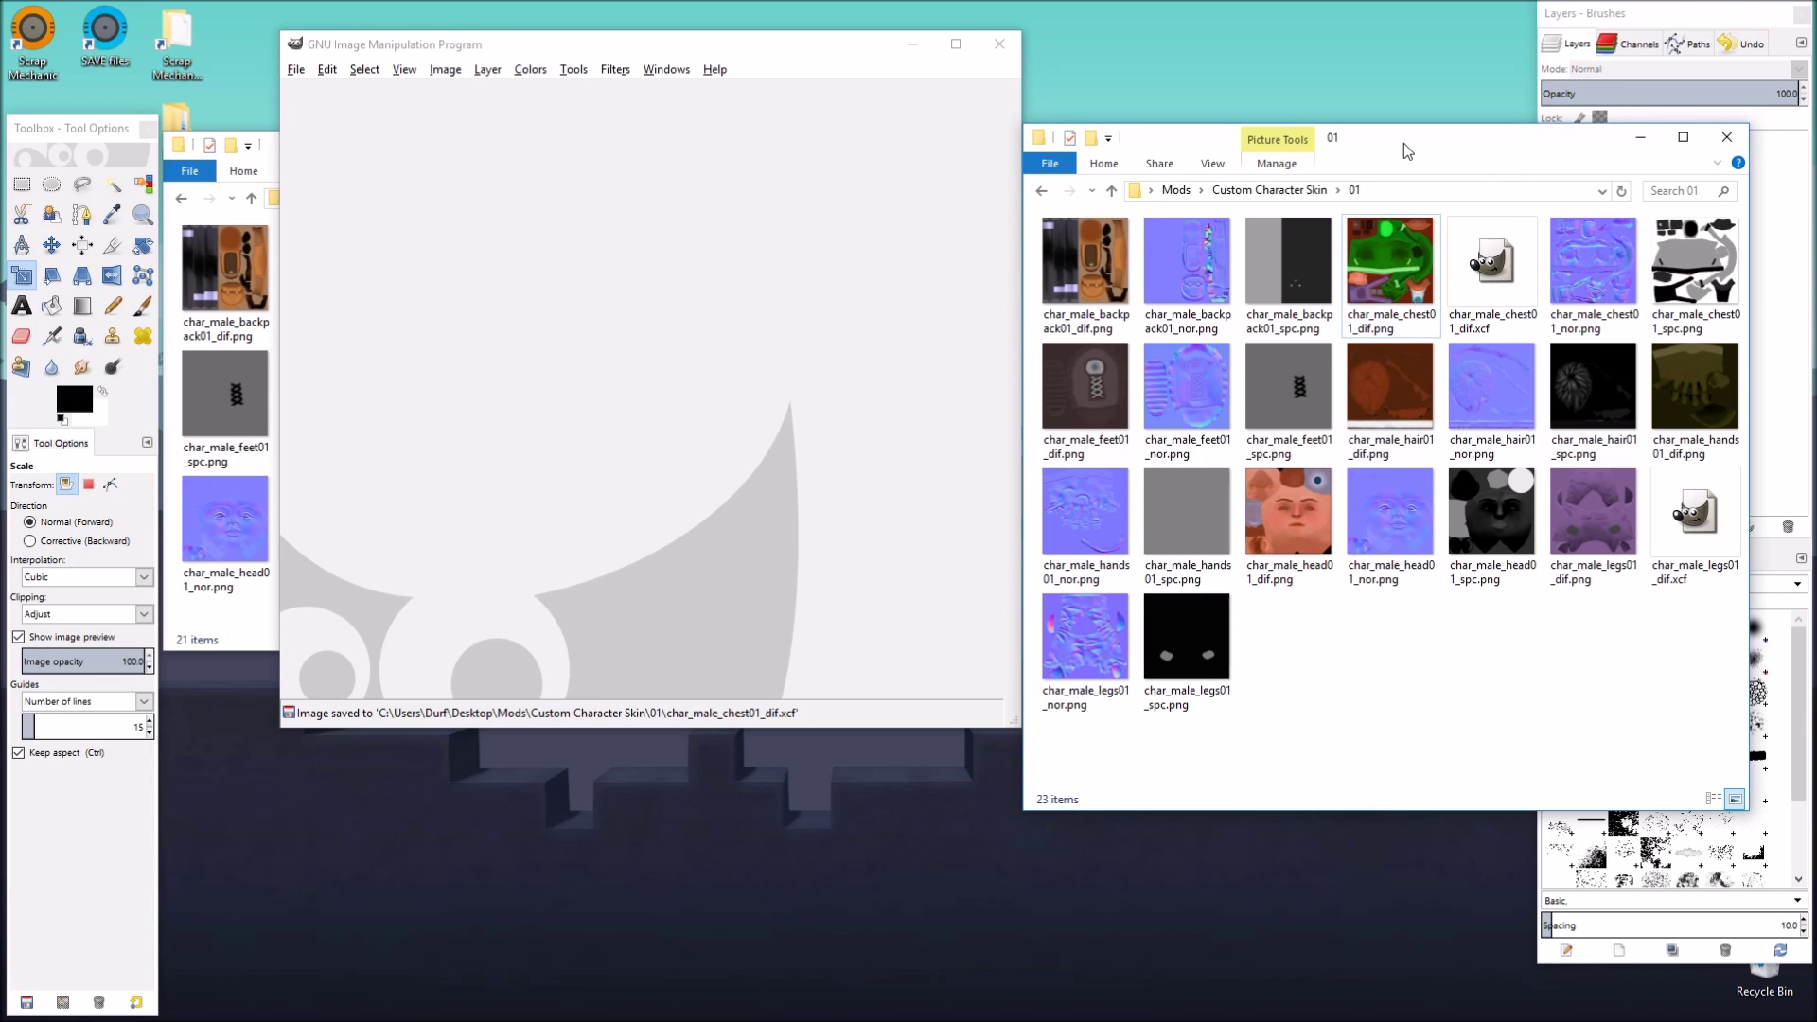